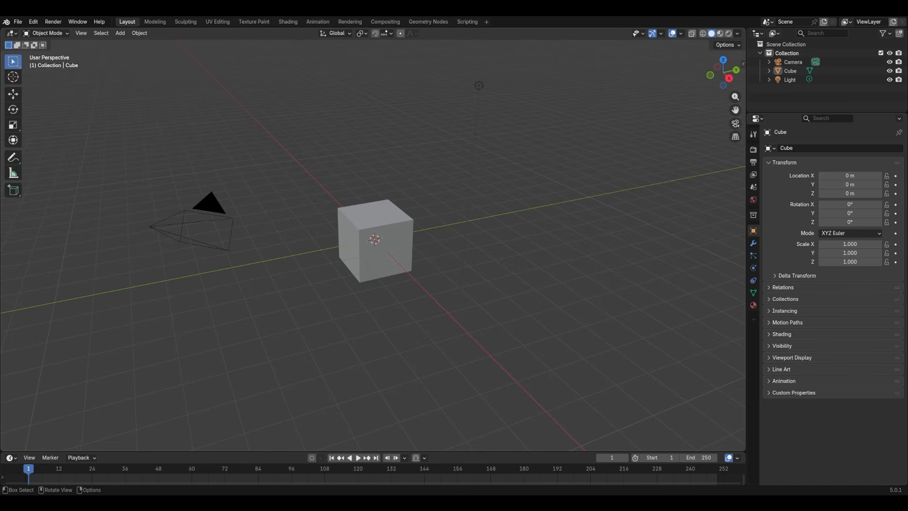
- Delete the default camera, cube and light from the scene
{"action": "left_click_drag", "start_coordinate": [664, 374], "coordinate": [104, 31]}
{"action": "key", "text": "x"}
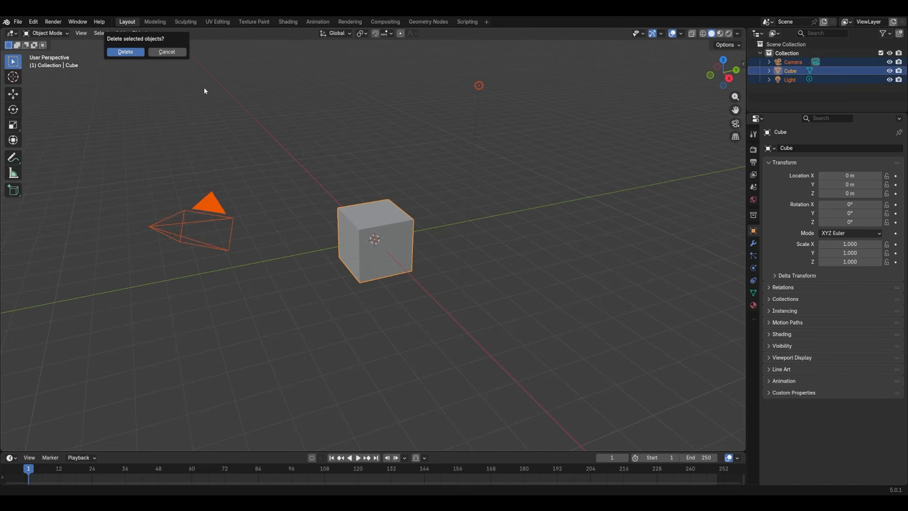
{"action": "left_click", "coordinate": [126, 52]}
- Add an nxEmitter from the NeXus add-on to the empty scene
{"action": "key", "text": "n"}
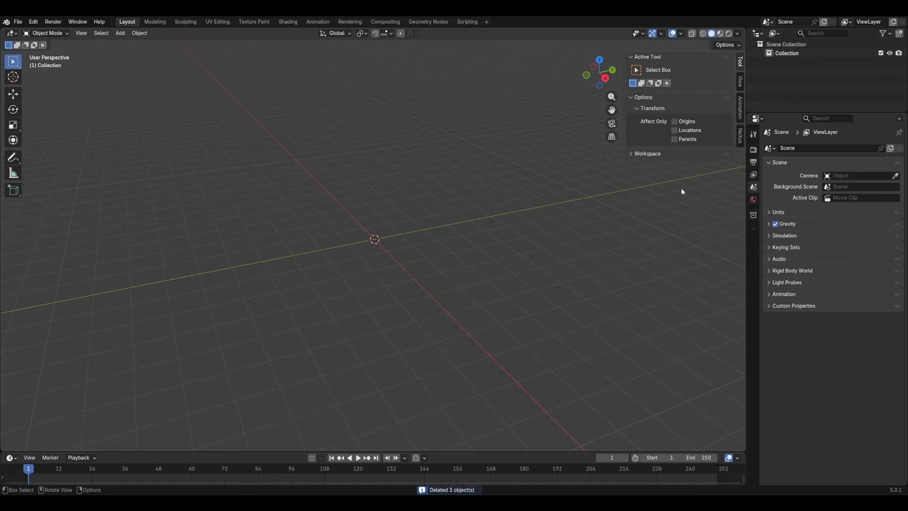
{"action": "left_click", "coordinate": [739, 136]}
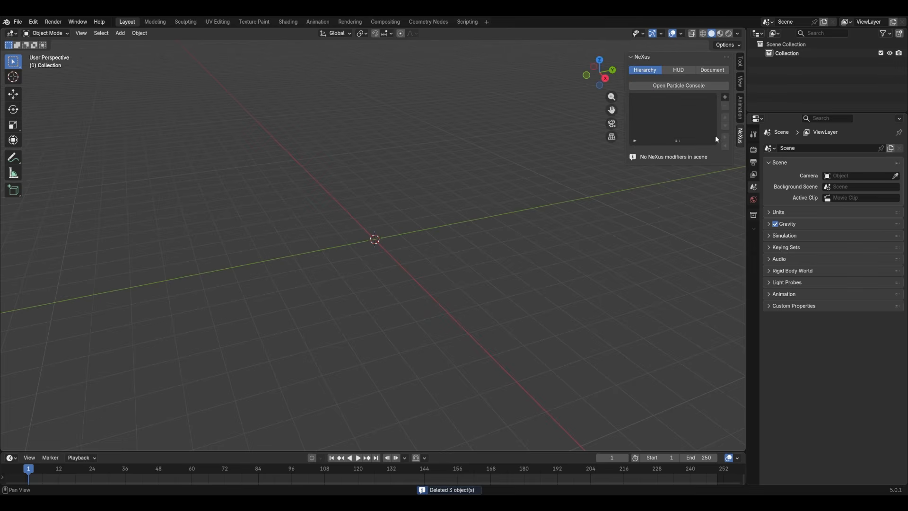
{"action": "left_click", "coordinate": [724, 98]}
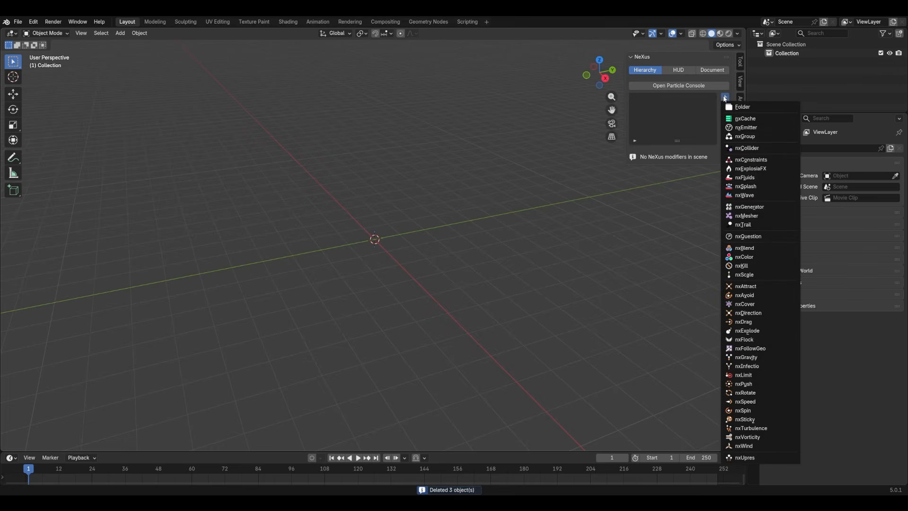
{"action": "left_click", "coordinate": [754, 130]}
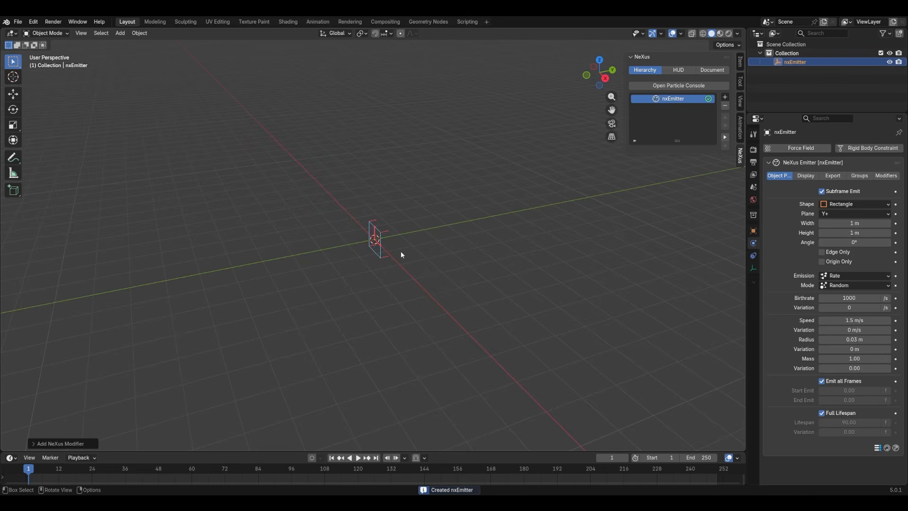
- Play the simulation to preview the emitter's default particle stream, and return to the first frame
{"action": "key", "text": "space"}
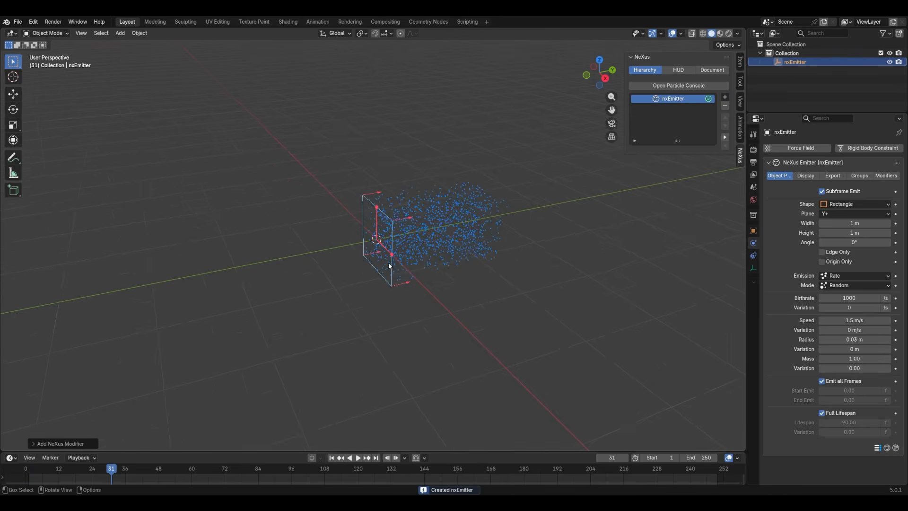
{"action": "middle_click_drag", "start_coordinate": [388, 265], "coordinate": [397, 265]}
{"action": "key", "text": "space"}
{"action": "key", "text": "space"}
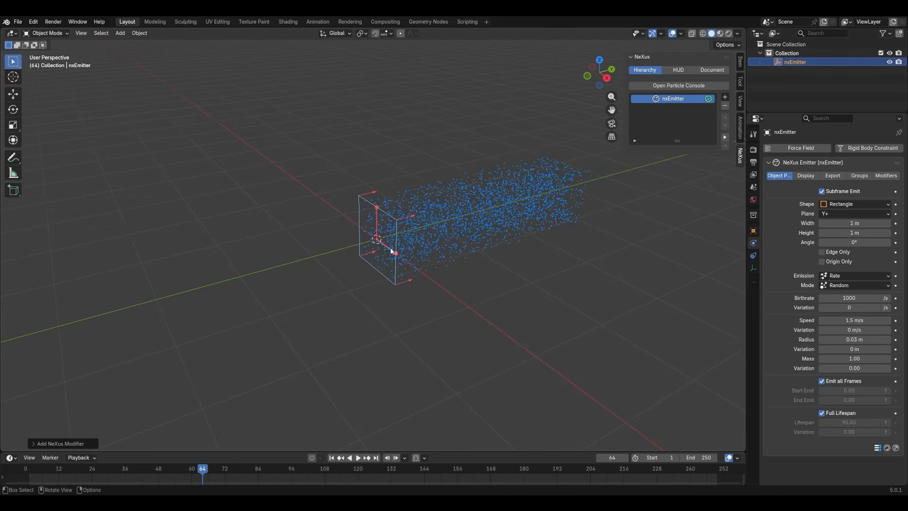
{"action": "left_click", "coordinate": [331, 457]}
- Set the rectangular emitter's plane to Z- so that it emits downward
{"action": "middle_click_drag", "start_coordinate": [470, 290], "coordinate": [402, 251]}
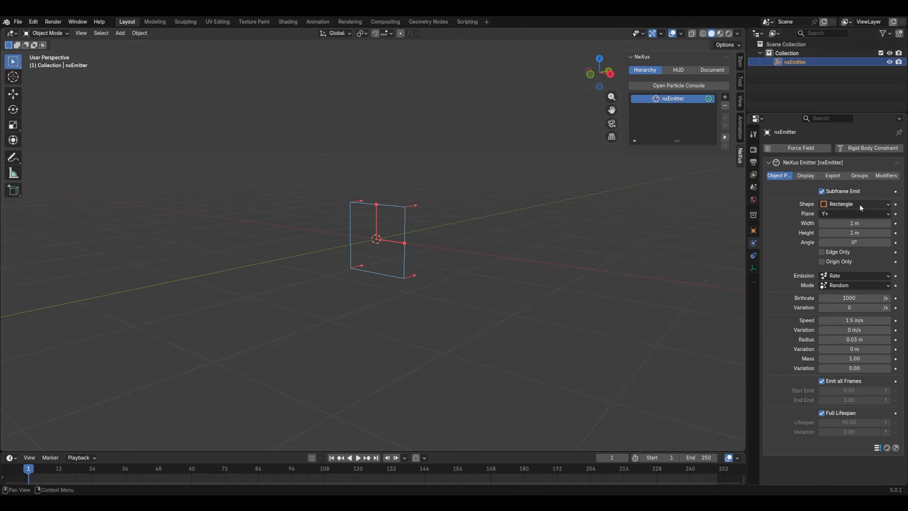
{"action": "left_click", "coordinate": [835, 214]}
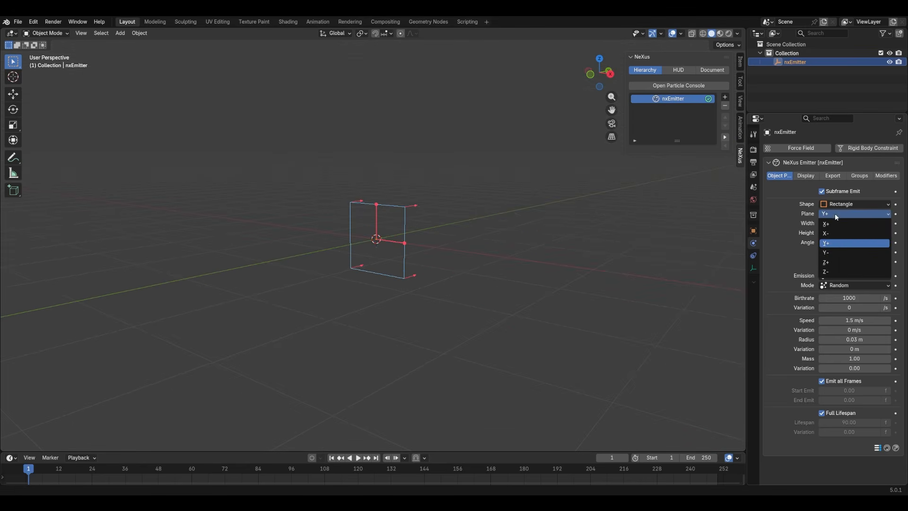
{"action": "left_click", "coordinate": [832, 272]}
{"action": "middle_click_drag", "start_coordinate": [555, 230], "coordinate": [544, 262]}
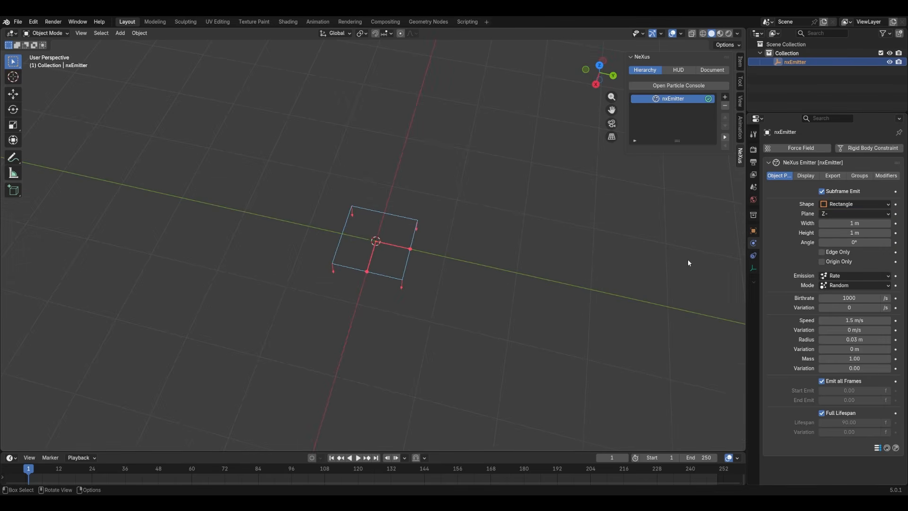
- Set the emitter's width to 2 m and its height to 4 m
{"action": "left_click", "coordinate": [853, 224]}
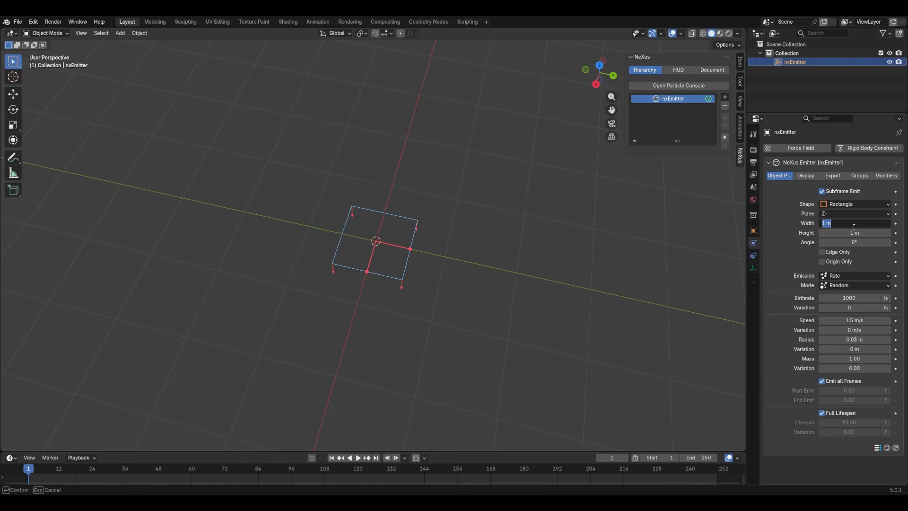
{"action": "type", "text": "2"}
{"action": "key", "text": "Tab"}
{"action": "type", "text": "4"}
{"action": "key", "text": "Return"}
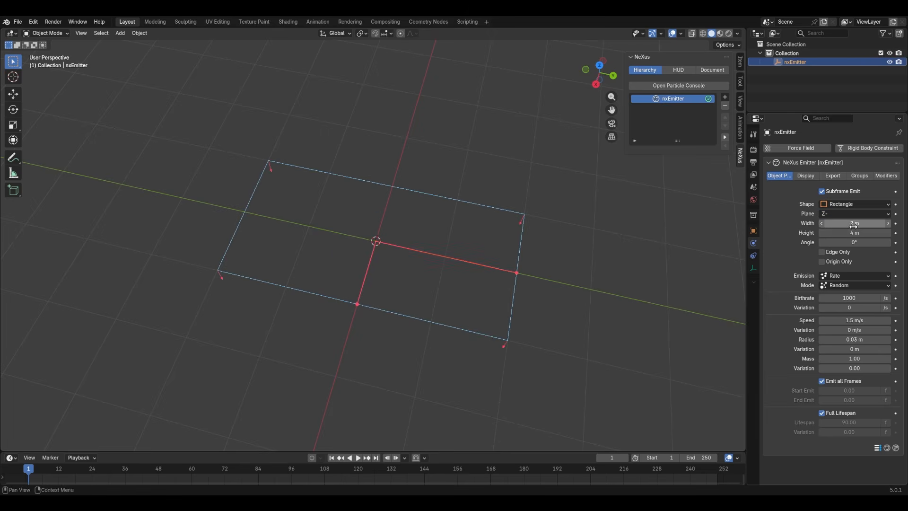
{"action": "left_click", "coordinate": [505, 240]}
{"action": "middle_click_drag", "start_coordinate": [316, 245], "coordinate": [357, 207]}
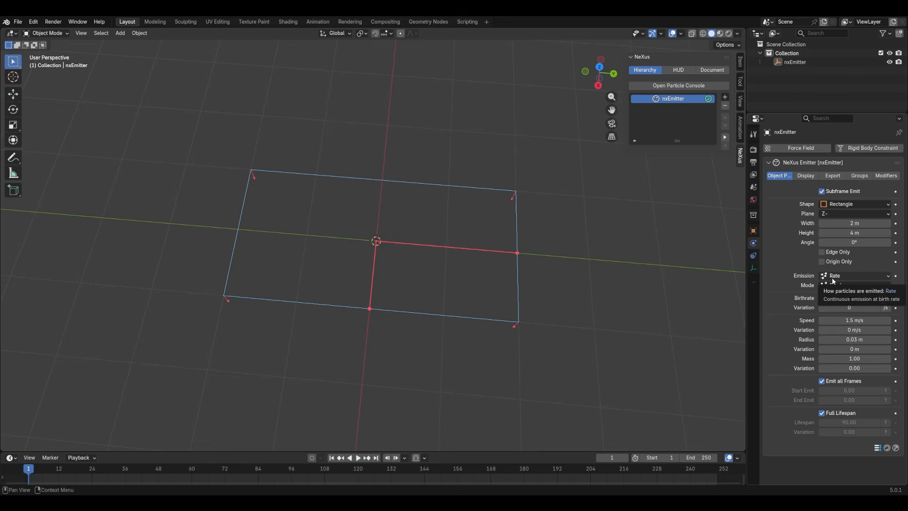
- Play the simulation to examine the continuous particle stream falling from the enlarged emitter
{"action": "middle_click_drag", "start_coordinate": [491, 317], "coordinate": [488, 245]}
{"action": "key", "text": "space"}
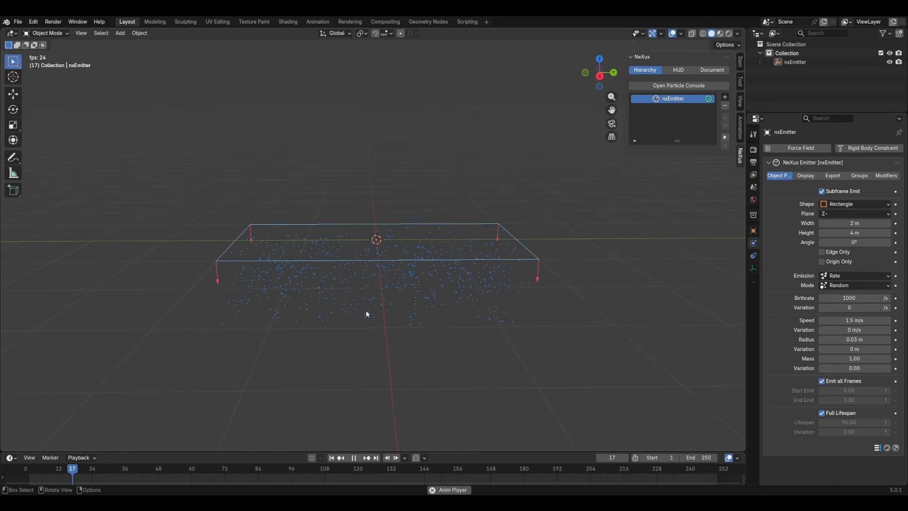
{"action": "middle_click_drag", "start_coordinate": [336, 352], "coordinate": [424, 305]}
- Set the emitter's emission type to Shot and play the simulation from the first frame
{"action": "left_click", "coordinate": [861, 277]}
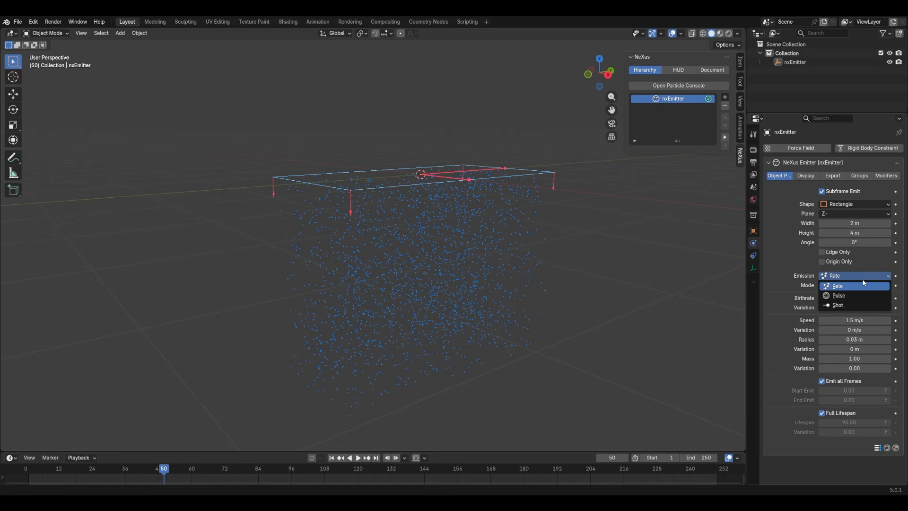
{"action": "left_click", "coordinate": [843, 305]}
{"action": "left_click", "coordinate": [331, 458]}
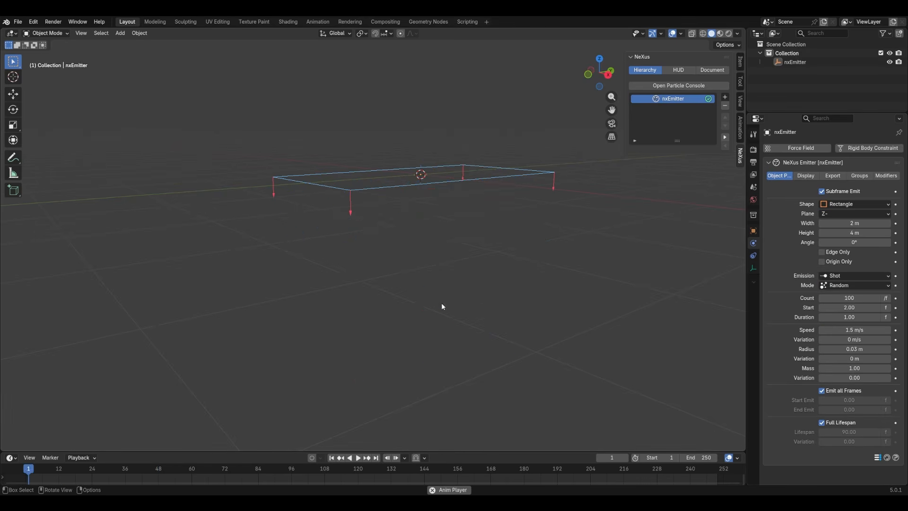
{"action": "middle_click_drag", "start_coordinate": [544, 279], "coordinate": [494, 275]}
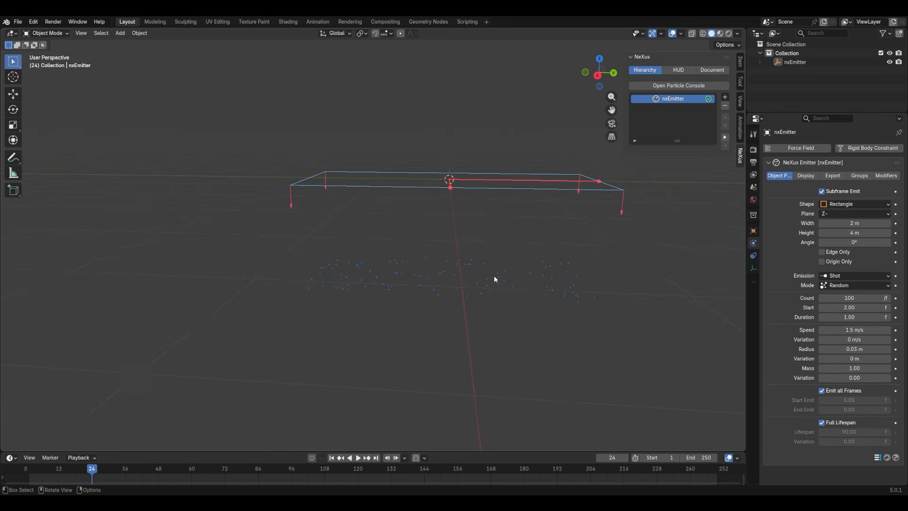
- Replay the single-shot emission to examine the particle layer from the side, and return to the first frame
{"action": "left_click", "coordinate": [331, 458]}
{"action": "mouse_move", "coordinate": [395, 364]}
{"action": "middle_mouse_down"}
{"action": "mouse_move", "coordinate": [411, 387]}
{"action": "mouse_move", "coordinate": [407, 374]}
{"action": "middle_mouse_up"}
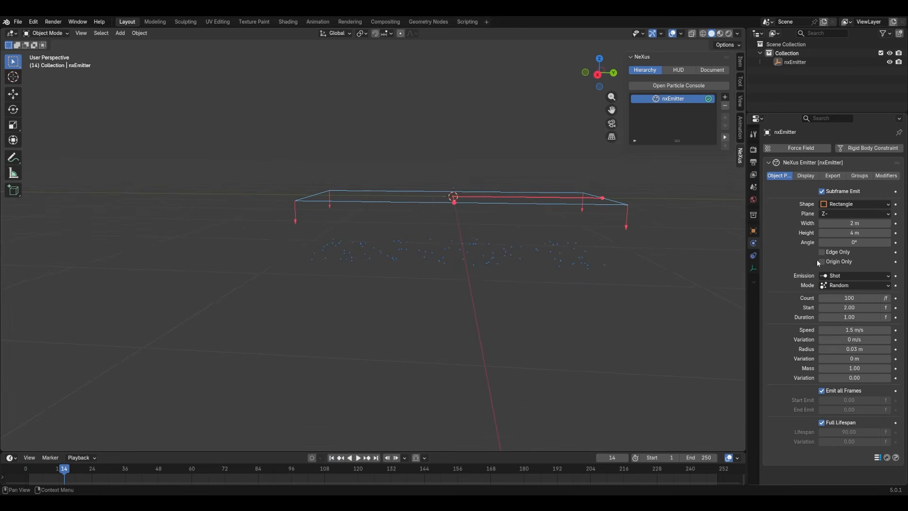
{"action": "left_click", "coordinate": [833, 214]}
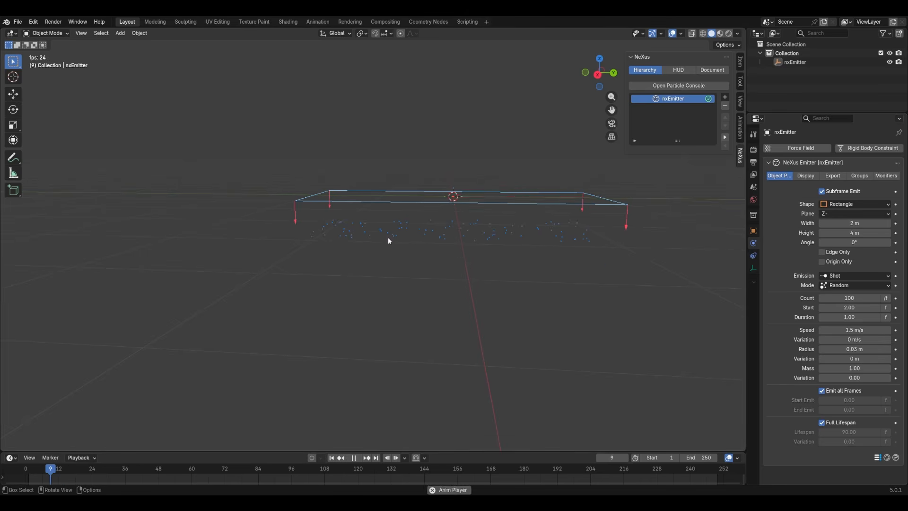
{"action": "middle_click_drag", "start_coordinate": [376, 282], "coordinate": [416, 276]}
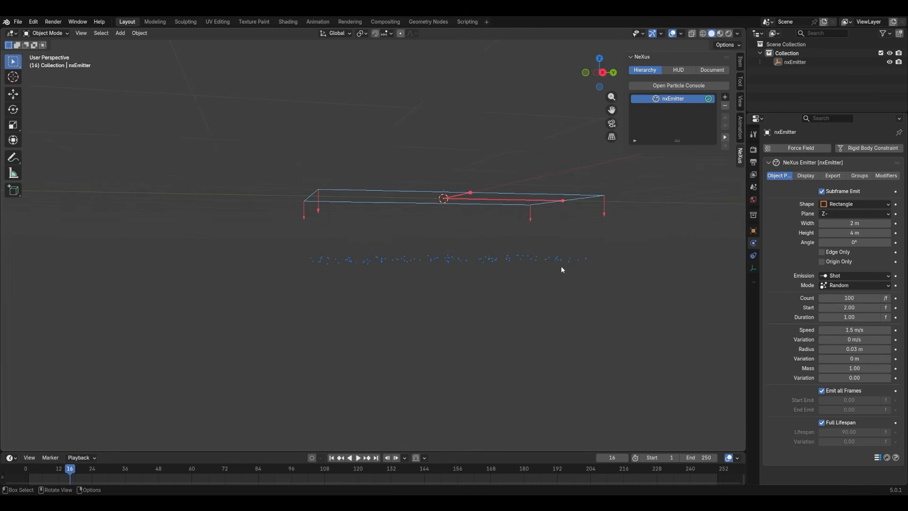
{"action": "left_click", "coordinate": [332, 458]}
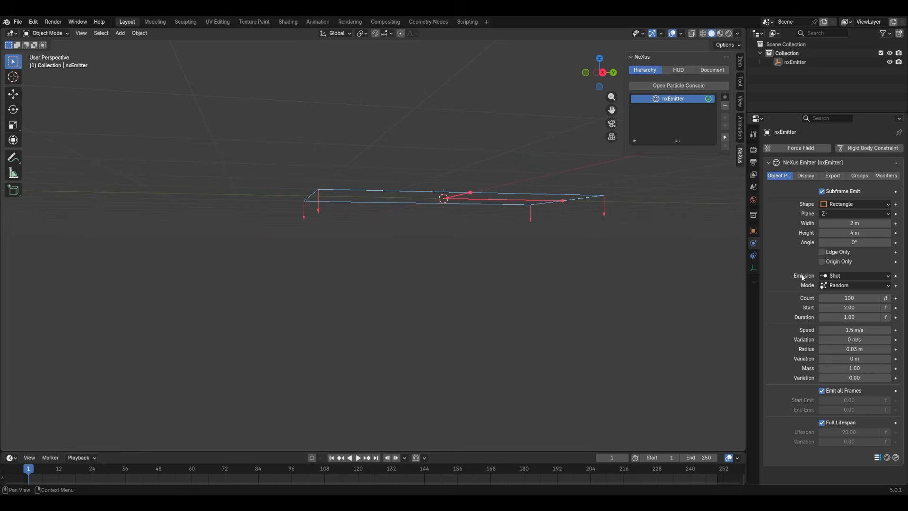
- Set the shot duration to 5 frames and replay the emission from the first frame
{"action": "left_click", "coordinate": [847, 317]}
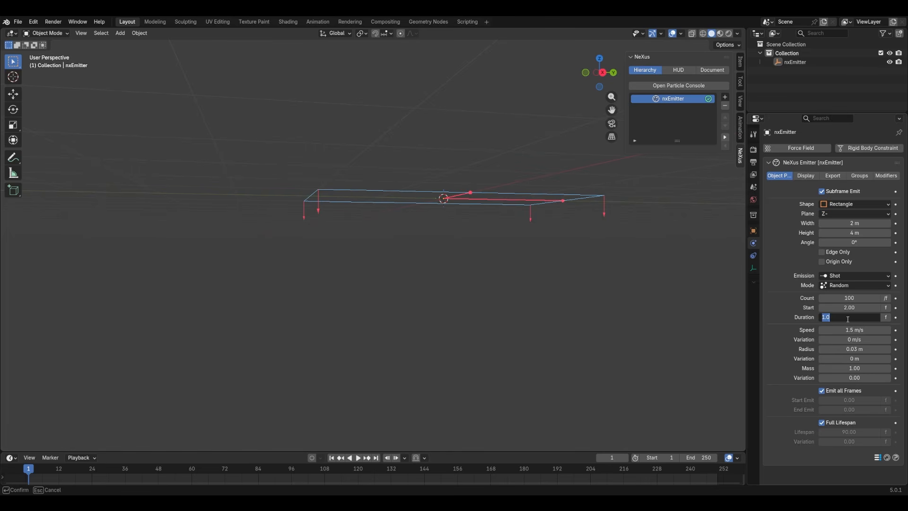
{"action": "type", "text": "5"}
{"action": "key", "text": "Return"}
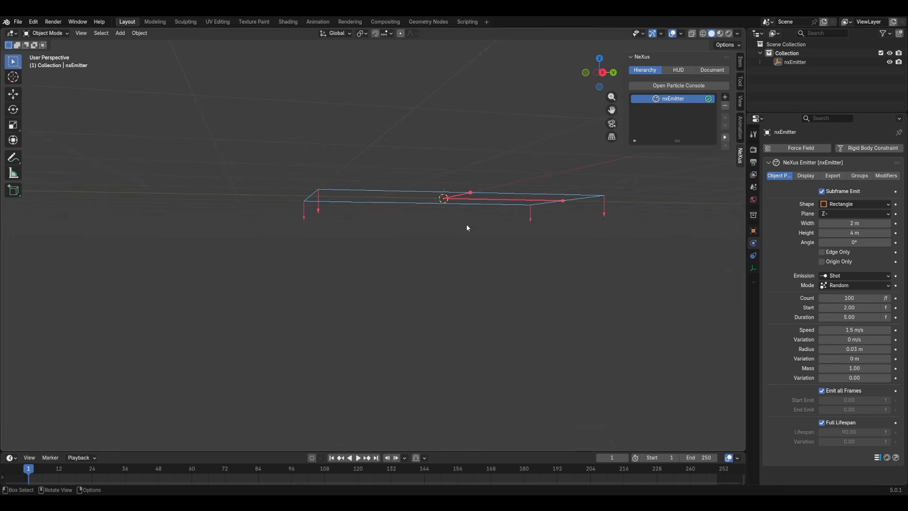
{"action": "middle_click_drag", "start_coordinate": [466, 225], "coordinate": [446, 237]}
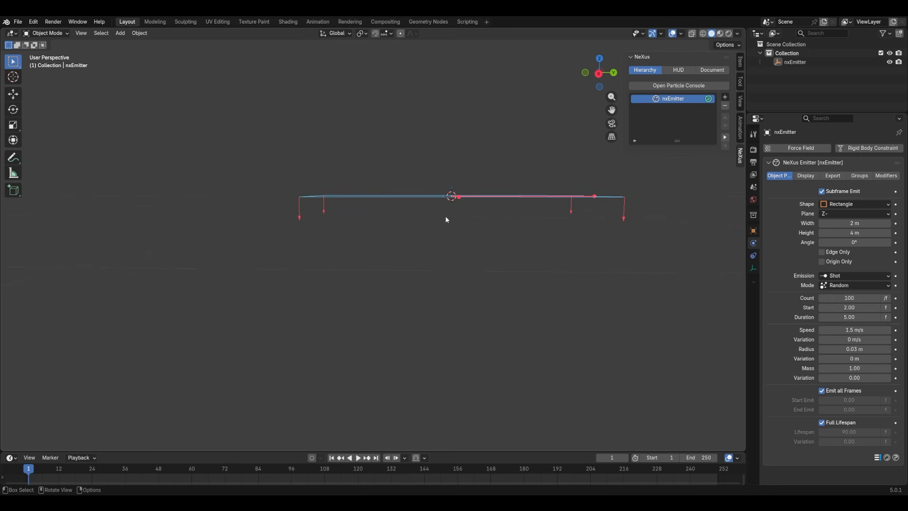
{"action": "key", "text": "space"}
{"action": "key", "text": "space"}
{"action": "left_click", "coordinate": [331, 457]}
{"action": "key", "text": "space"}
{"action": "key", "text": "space"}
- Set the shot's particle count to 10000 per frame and play the emission from the first frame
{"action": "left_click", "coordinate": [858, 299]}
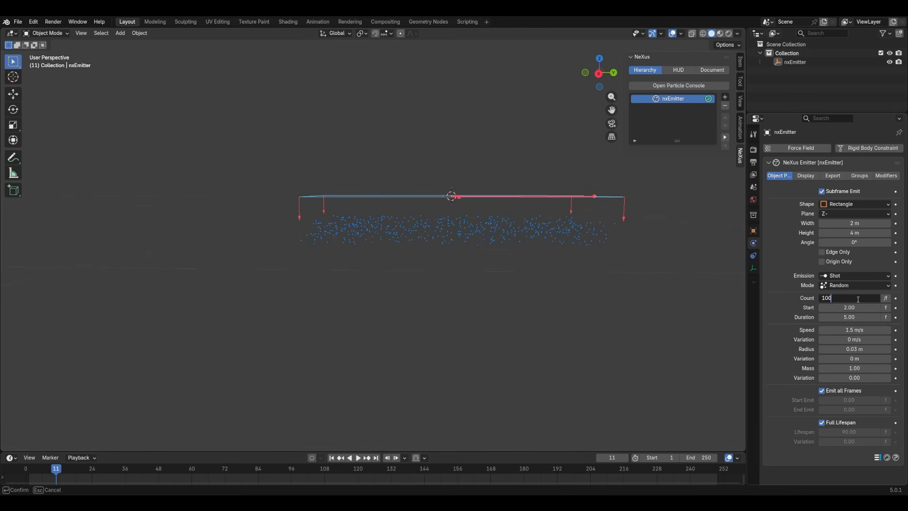
{"action": "type", "text": "00"}
{"action": "key", "text": "Return"}
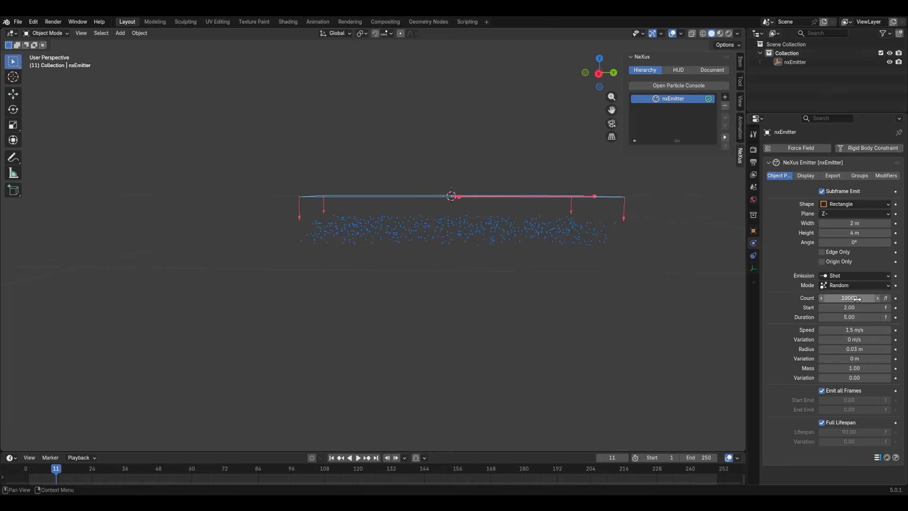
{"action": "left_click", "coordinate": [331, 457]}
{"action": "key", "text": "space"}
{"action": "key", "text": "space"}
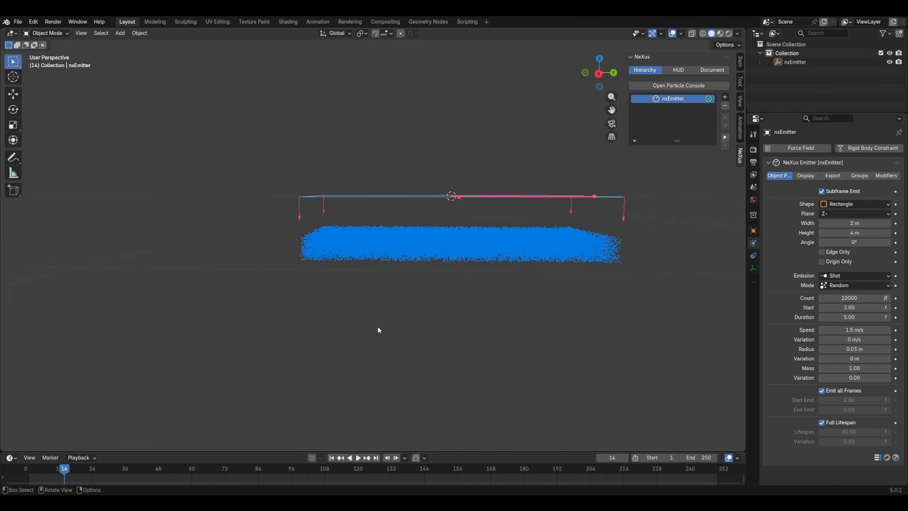
- Replay the dense emission and inspect the particle layer's thickness up close, finishing at the first frame
{"action": "left_click", "coordinate": [331, 458]}
{"action": "key", "text": "space"}
{"action": "key", "text": "space"}
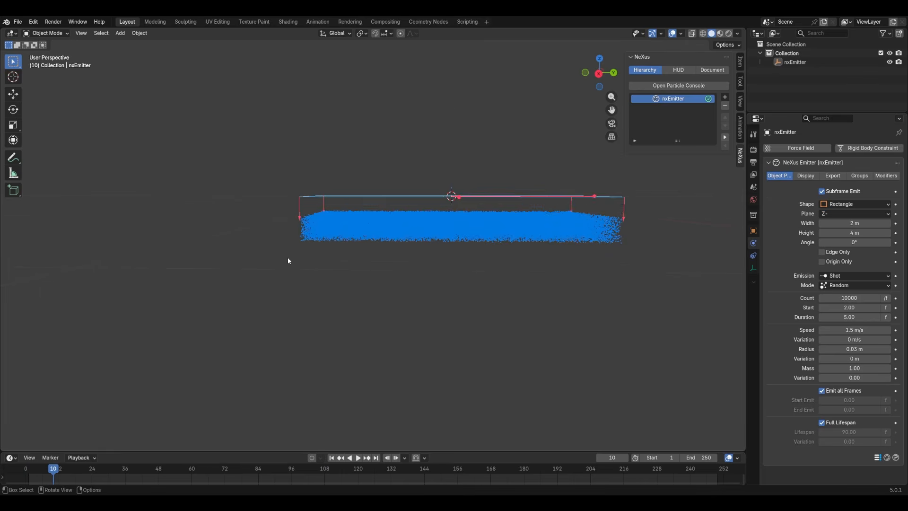
{"action": "scroll", "coordinate": [288, 261], "scroll_direction": "up", "scroll_amount": 4}
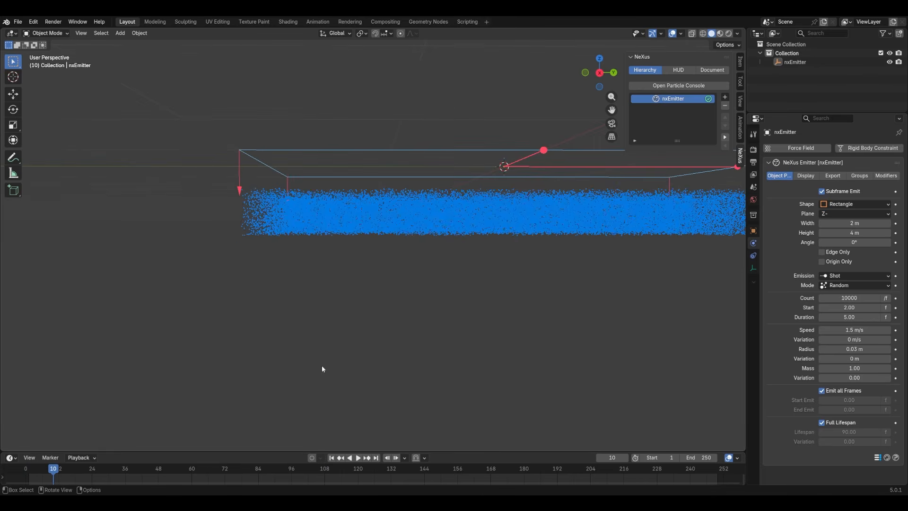
{"action": "scroll", "coordinate": [360, 313], "scroll_direction": "down", "scroll_amount": 3}
{"action": "middle_click_drag", "start_coordinate": [388, 301], "coordinate": [375, 312], "text": "shift"}
{"action": "left_click", "coordinate": [332, 457]}
{"action": "key", "text": "space"}
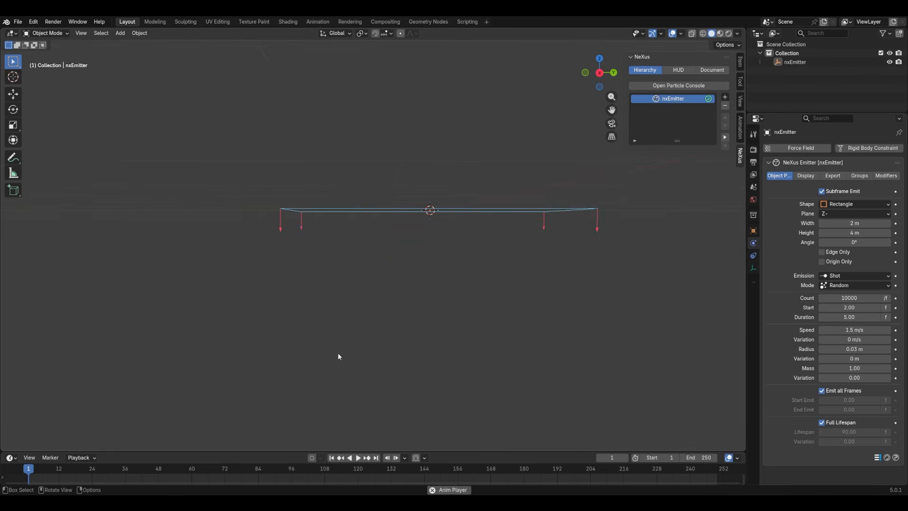
{"action": "key", "text": "Escape"}
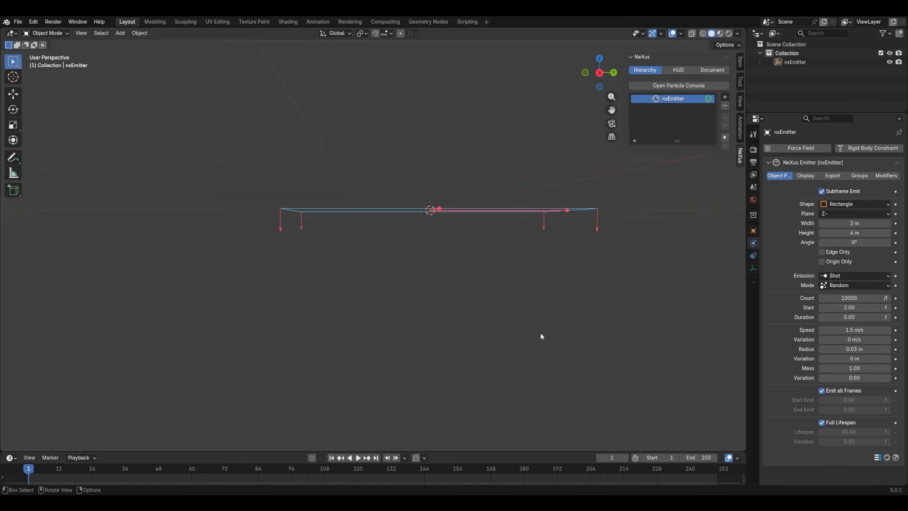
- Set the emitter's particle speed to 0 m/s and play the simulation to inspect the particles on the emitter plane
{"action": "left_click", "coordinate": [854, 330]}
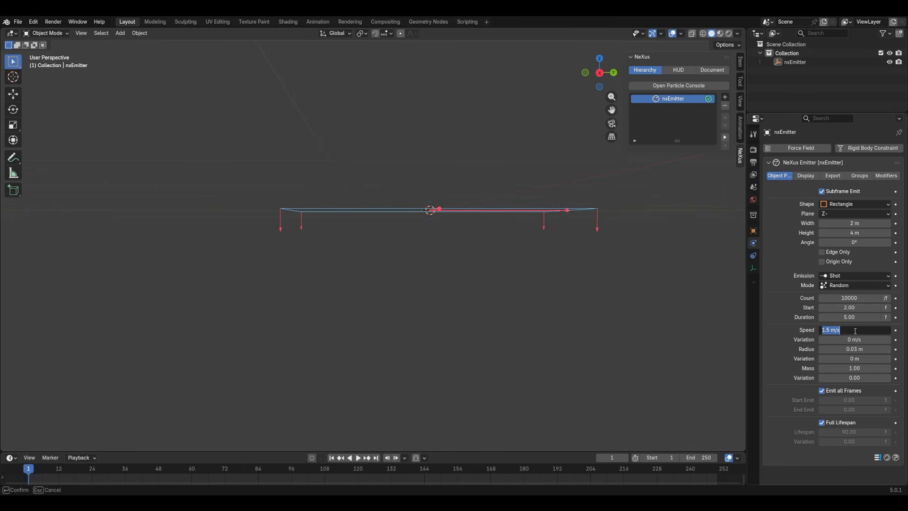
{"action": "type", "text": "0"}
{"action": "key", "text": "Return"}
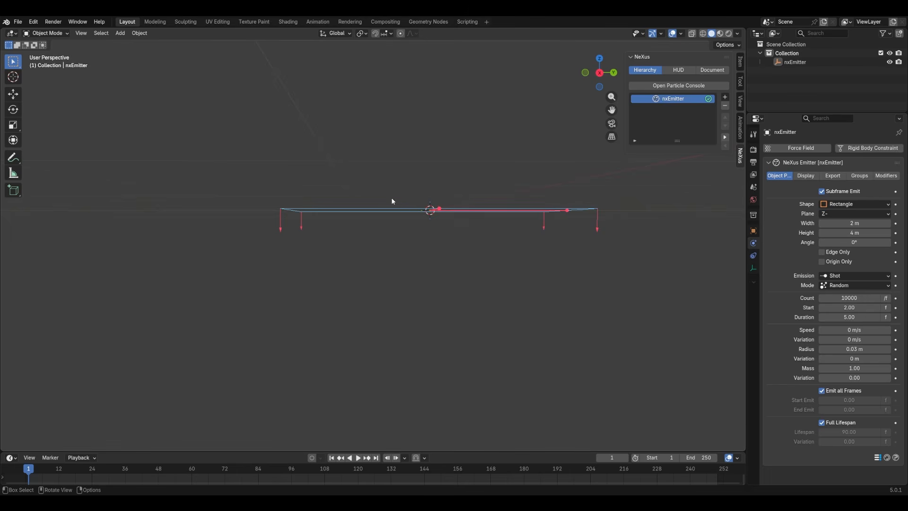
{"action": "key", "text": "space"}
{"action": "scroll", "coordinate": [369, 227], "scroll_direction": "up", "scroll_amount": 5}
{"action": "key", "text": "space"}
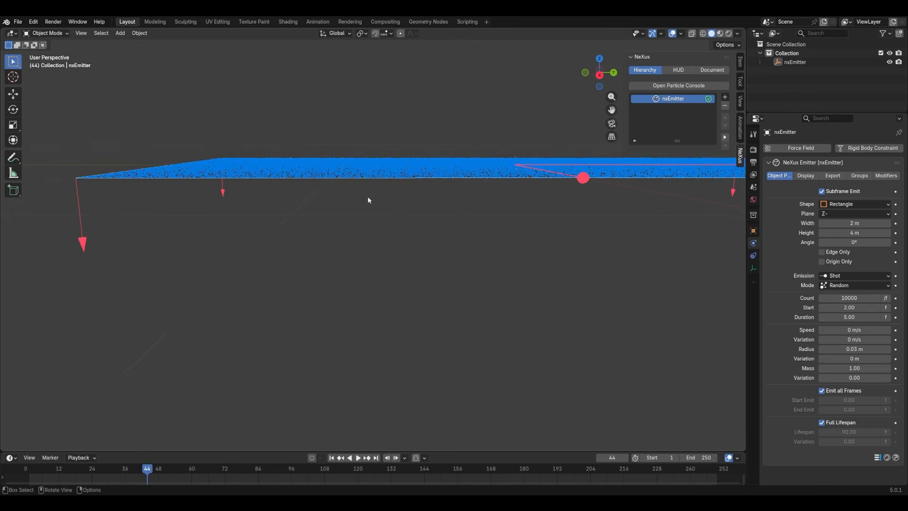
{"action": "middle_click_drag", "start_coordinate": [367, 197], "coordinate": [327, 224]}
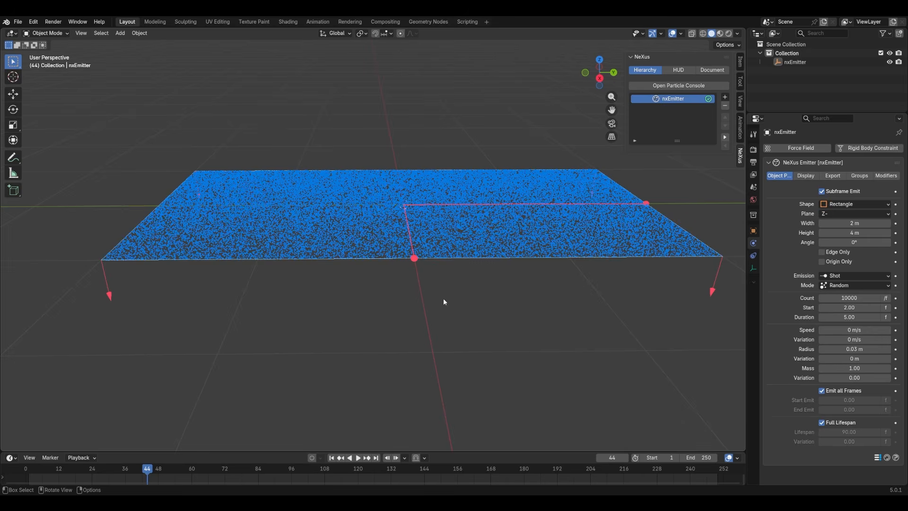
- Set the emitter's particle radius to 0.01 m
{"action": "left_click", "coordinate": [838, 349]}
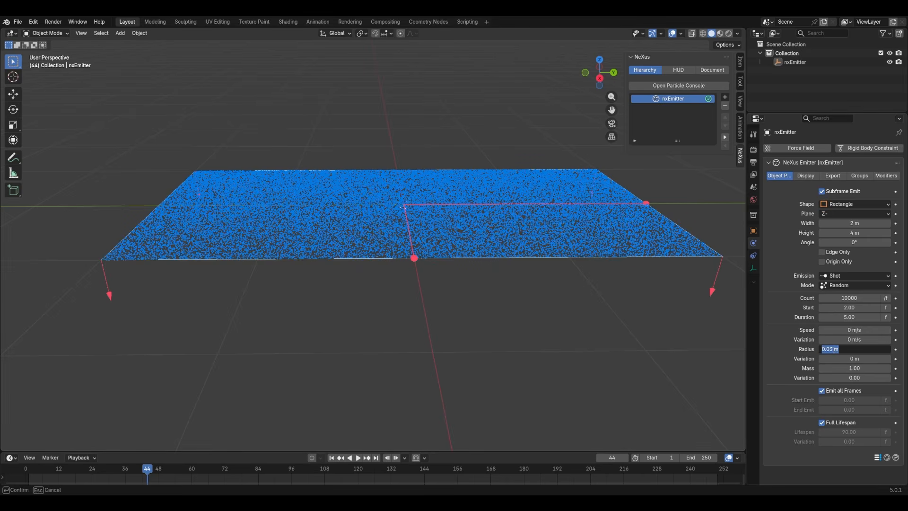
{"action": "left_click", "coordinate": [831, 349]}
{"action": "key", "text": "BackSpace"}
{"action": "type", "text": "1"}
{"action": "key", "text": "Return"}
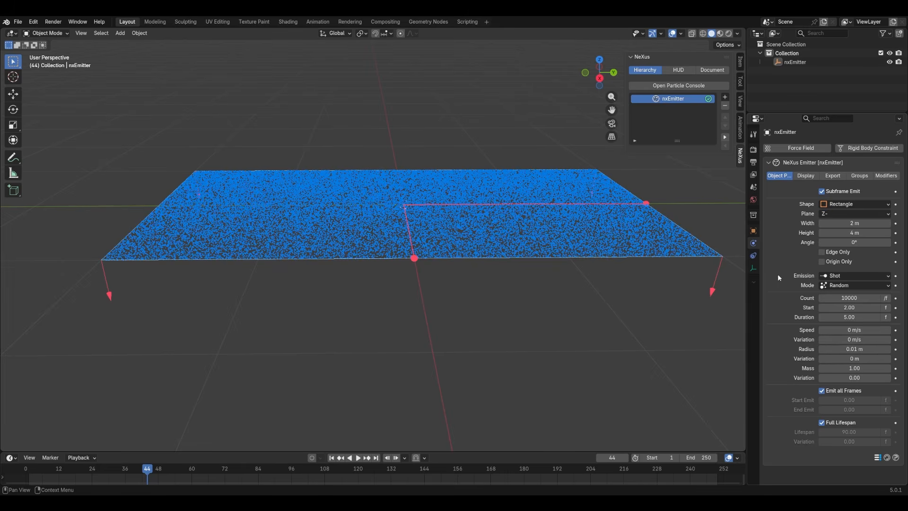
- Change the emitter's viewport particle display mode to Sphere
{"action": "left_click", "coordinate": [806, 176]}
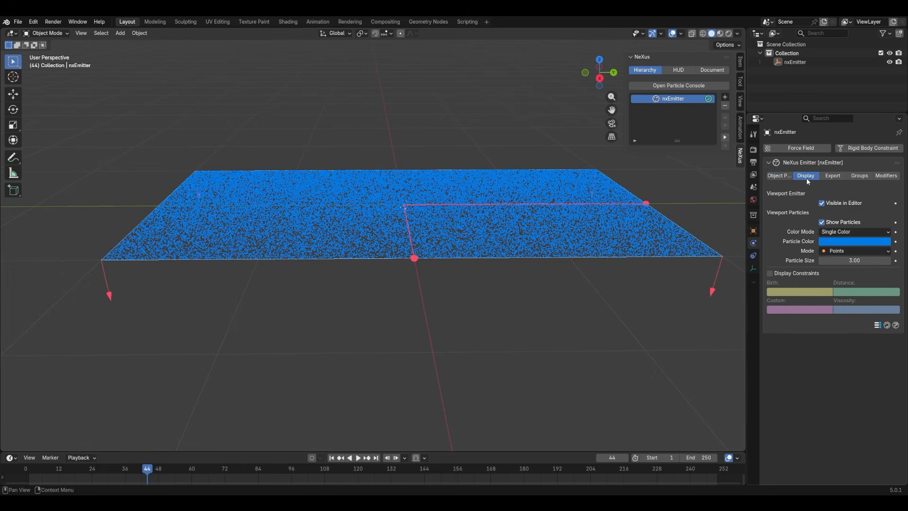
{"action": "left_click", "coordinate": [836, 251]}
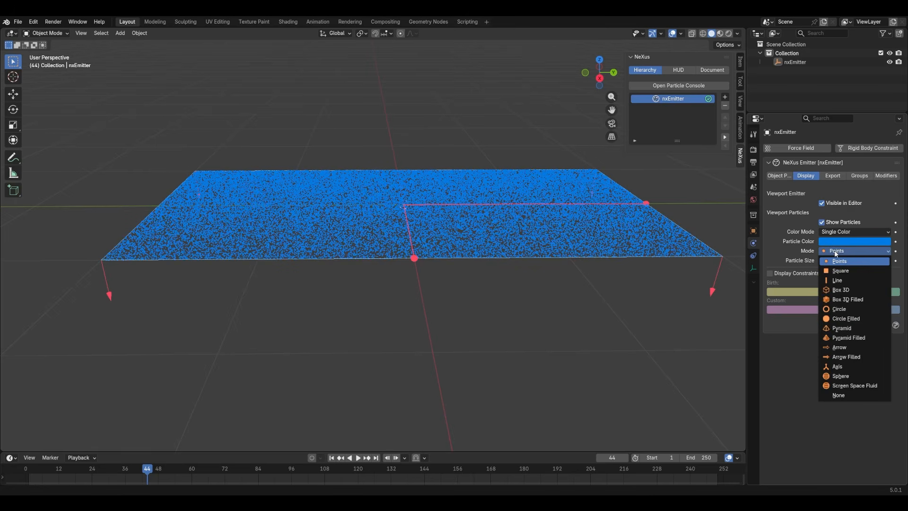
{"action": "left_click", "coordinate": [840, 376]}
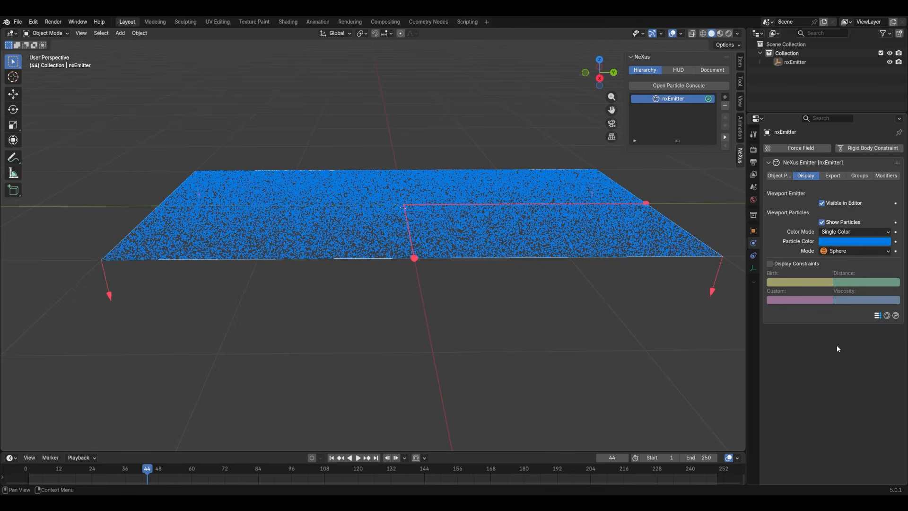
- Play the emission briefly from the first frame and examine how the spheres cover the emitter plane
{"action": "left_click", "coordinate": [331, 457]}
{"action": "key", "text": "space"}
{"action": "key", "text": "space"}
{"action": "scroll", "coordinate": [334, 272], "scroll_direction": "up", "scroll_amount": 4}
{"action": "middle_click_drag", "start_coordinate": [283, 253], "coordinate": [425, 268]}
{"action": "scroll", "coordinate": [364, 280], "scroll_direction": "up", "scroll_amount": 6}
{"action": "scroll", "coordinate": [365, 282], "scroll_direction": "down", "scroll_amount": 7}
{"action": "scroll", "coordinate": [426, 268], "scroll_direction": "up", "scroll_amount": 2}
{"action": "scroll", "coordinate": [426, 269], "scroll_direction": "down", "scroll_amount": 4}
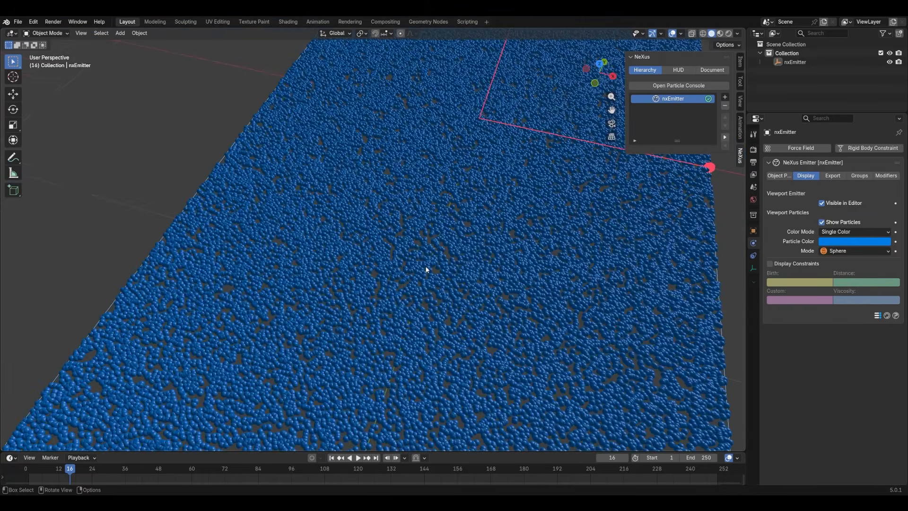
- Examine the spacing and overlap between individual spheres up close, then return the timeline to the first frame
{"action": "middle_click_drag", "start_coordinate": [443, 300], "coordinate": [399, 348]}
{"action": "scroll", "coordinate": [390, 297], "scroll_direction": "up", "scroll_amount": 5}
{"action": "scroll", "coordinate": [379, 321], "scroll_direction": "up", "scroll_amount": 5}
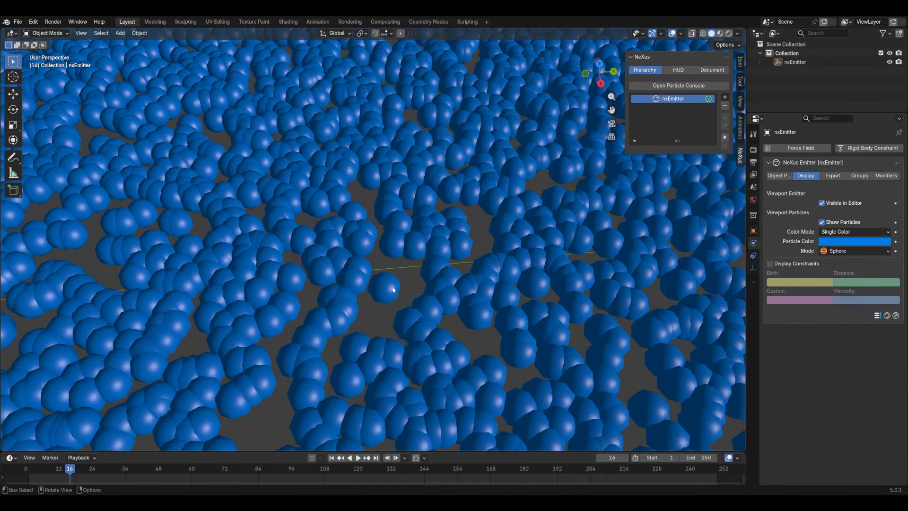
{"action": "scroll", "coordinate": [395, 272], "scroll_direction": "down", "scroll_amount": 5}
{"action": "scroll", "coordinate": [396, 274], "scroll_direction": "up", "scroll_amount": 4}
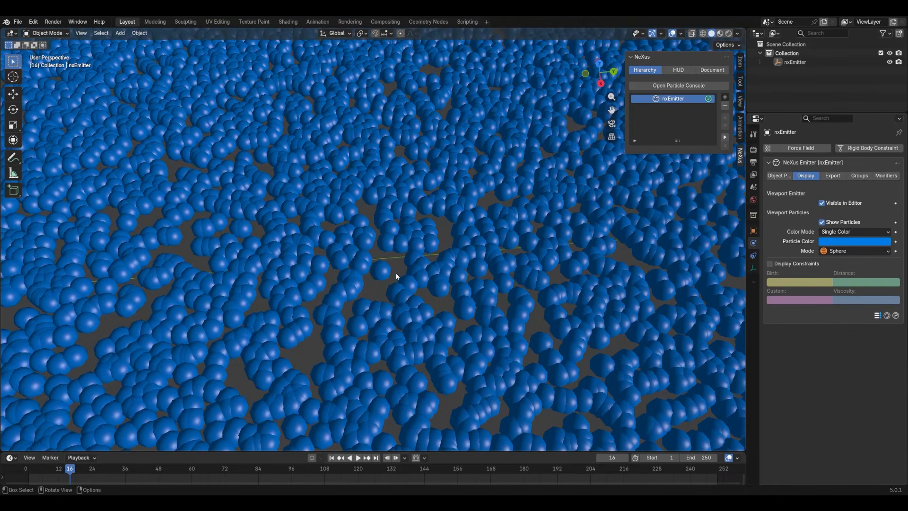
{"action": "scroll", "coordinate": [397, 277], "scroll_direction": "down", "scroll_amount": 6}
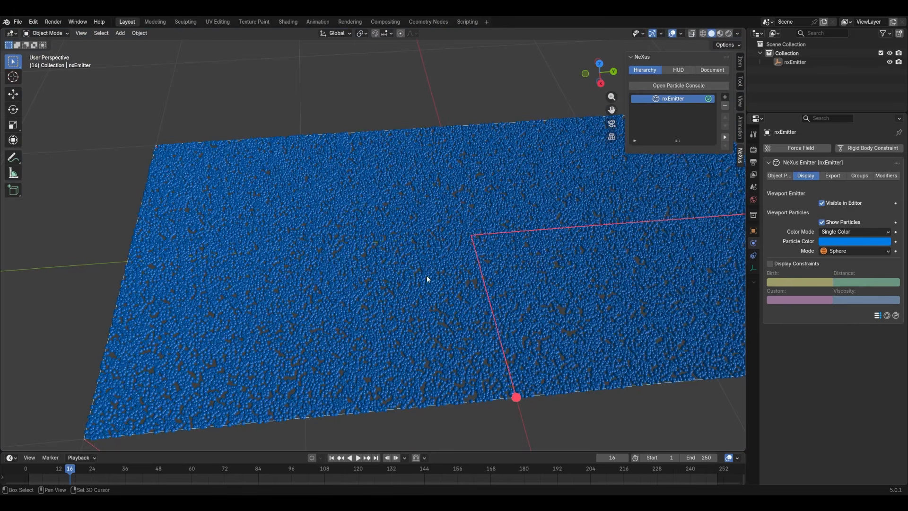
{"action": "middle_click_drag", "start_coordinate": [414, 318], "coordinate": [371, 304], "text": "shift"}
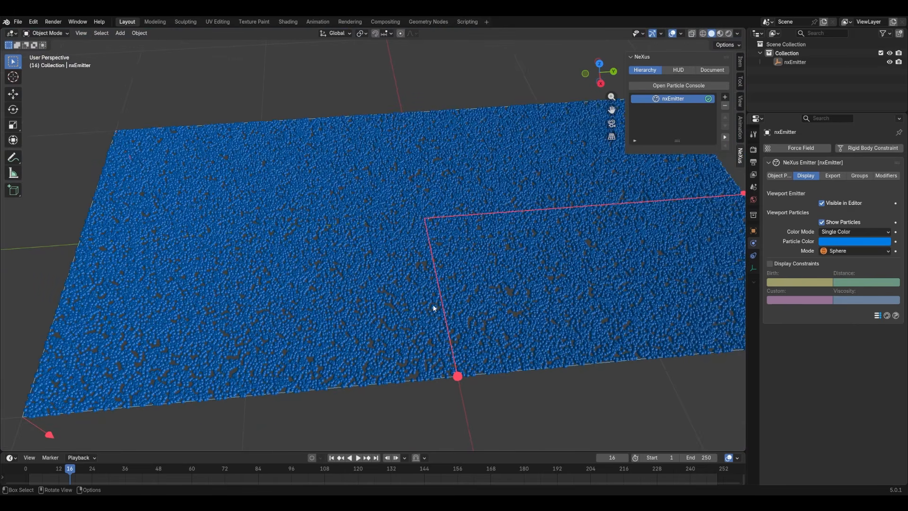
{"action": "middle_click_drag", "start_coordinate": [438, 309], "coordinate": [363, 253]}
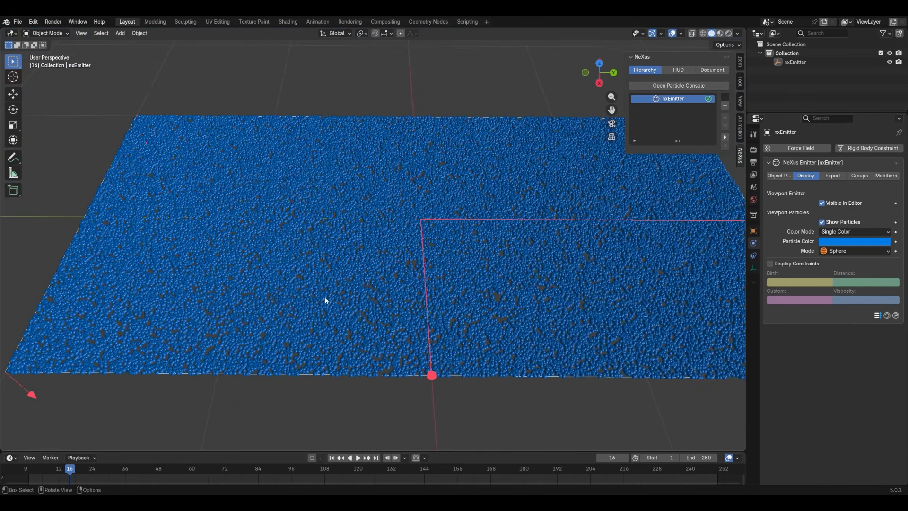
{"action": "left_click", "coordinate": [331, 457]}
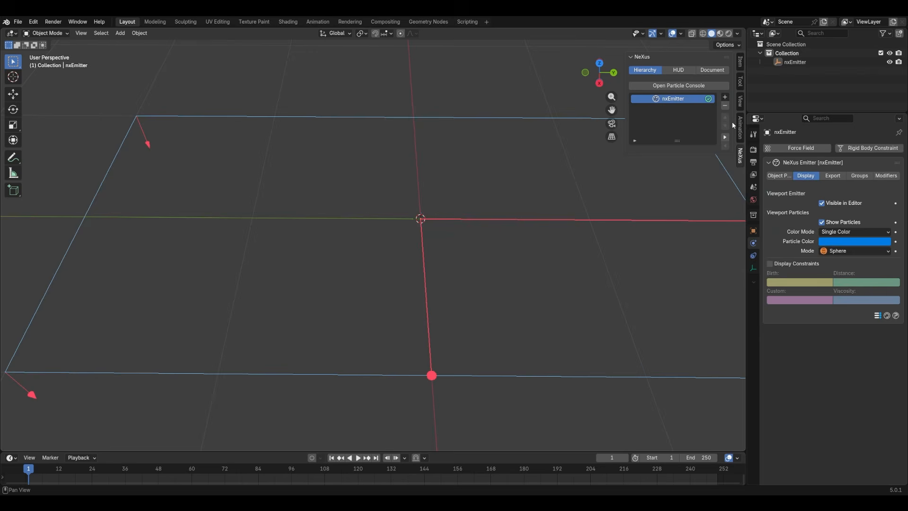
- Add an nxPush modifier to the NeXus hierarchy
{"action": "left_click", "coordinate": [725, 98]}
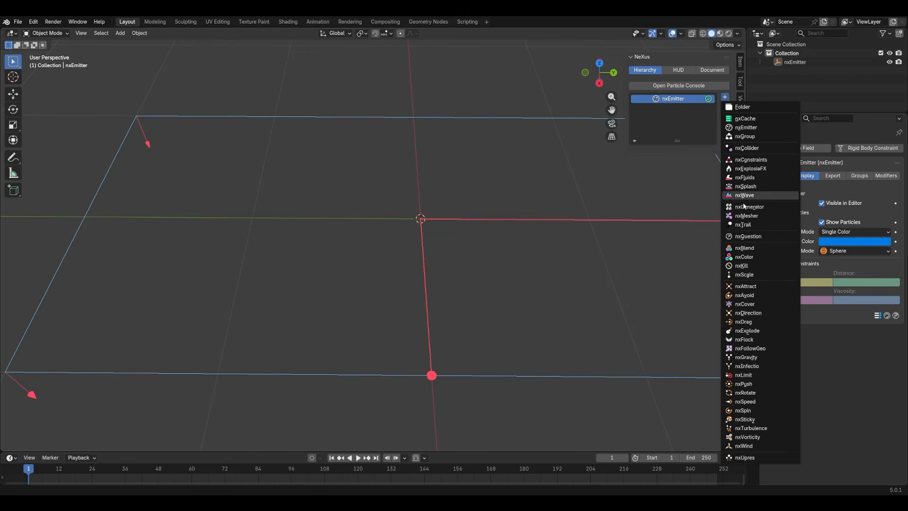
{"action": "left_click", "coordinate": [756, 383]}
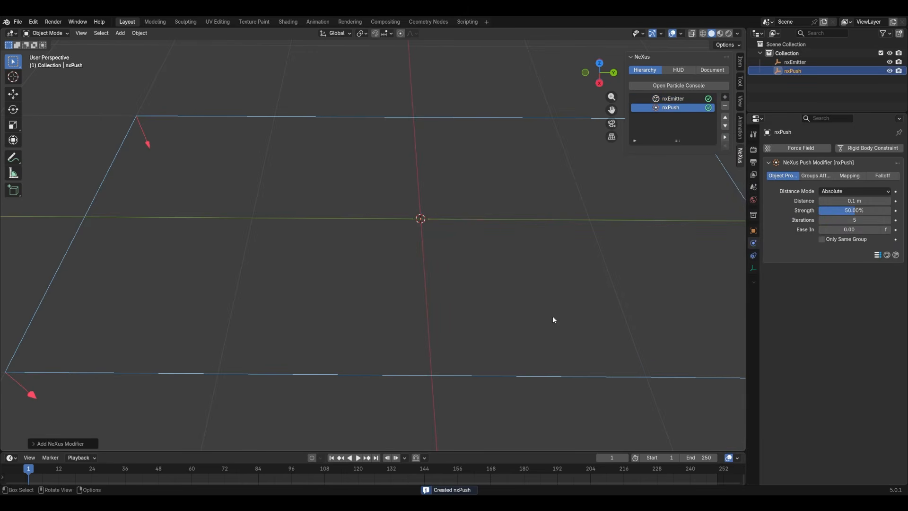
{"action": "middle_click_drag", "start_coordinate": [553, 319], "coordinate": [794, 180]}
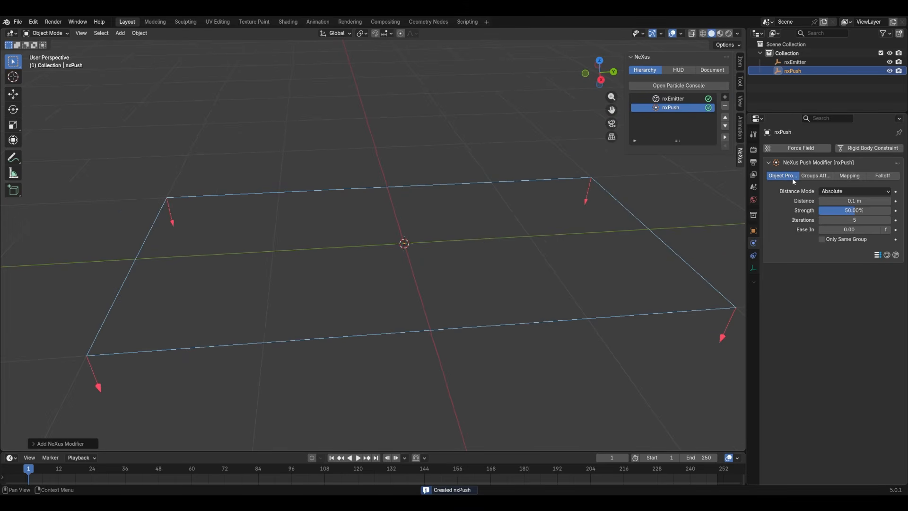
- Set the push modifier's distance mode to Particle Radius and its strength to 100%
{"action": "left_click", "coordinate": [852, 190]}
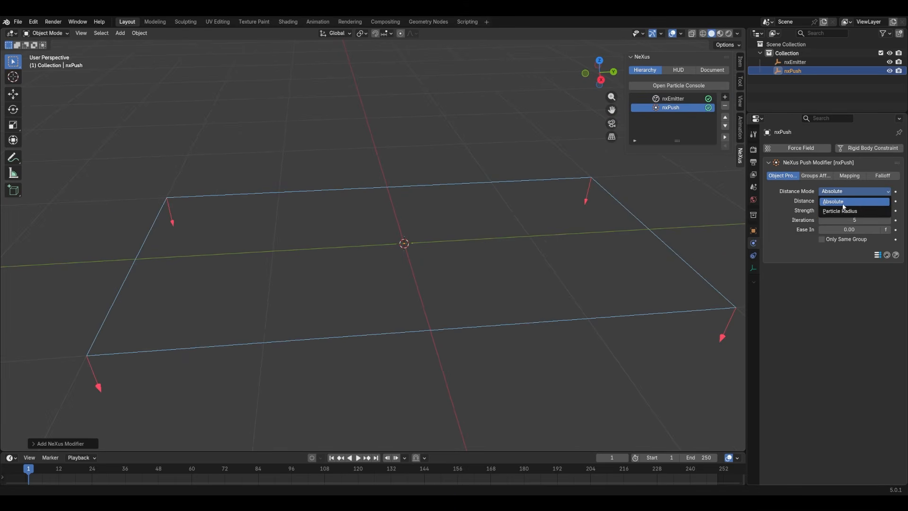
{"action": "left_click", "coordinate": [841, 211]}
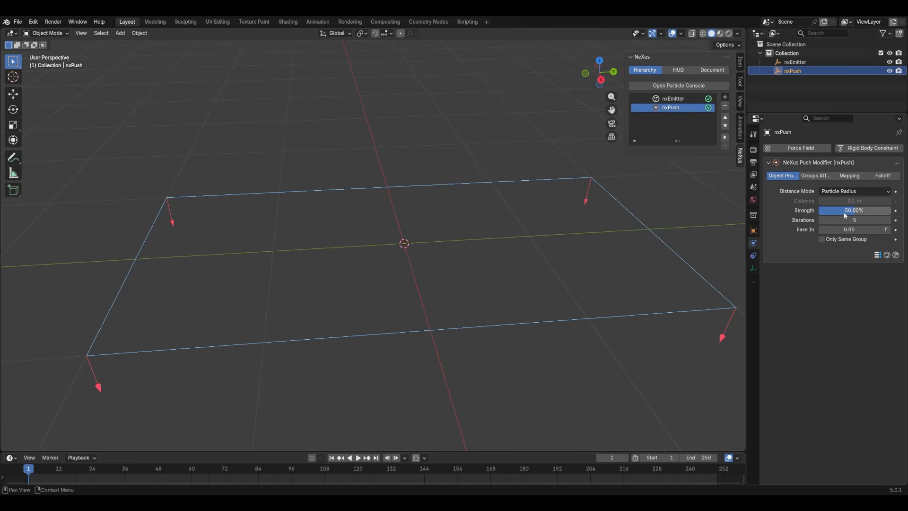
{"action": "left_click_drag", "start_coordinate": [843, 215], "coordinate": [890, 213]}
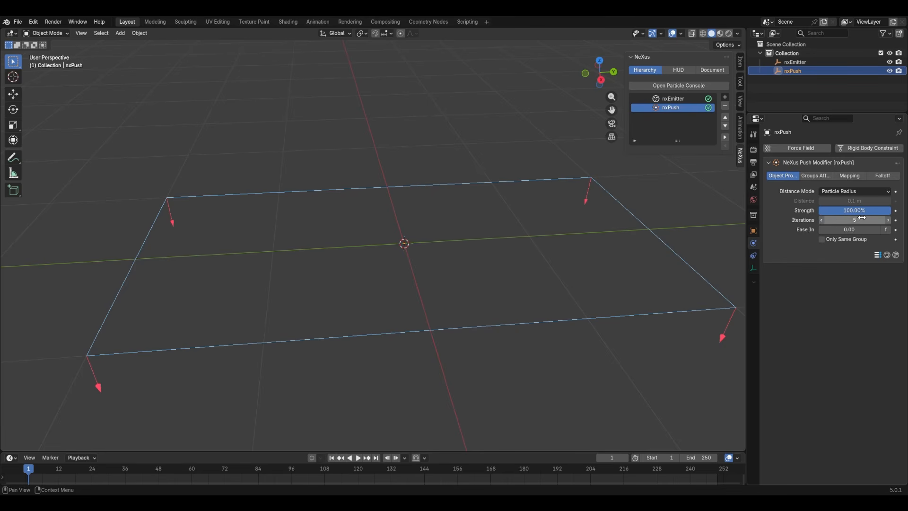
- Play the simulation with the push modifier and examine the particle spacing from several distances
{"action": "key", "text": "space"}
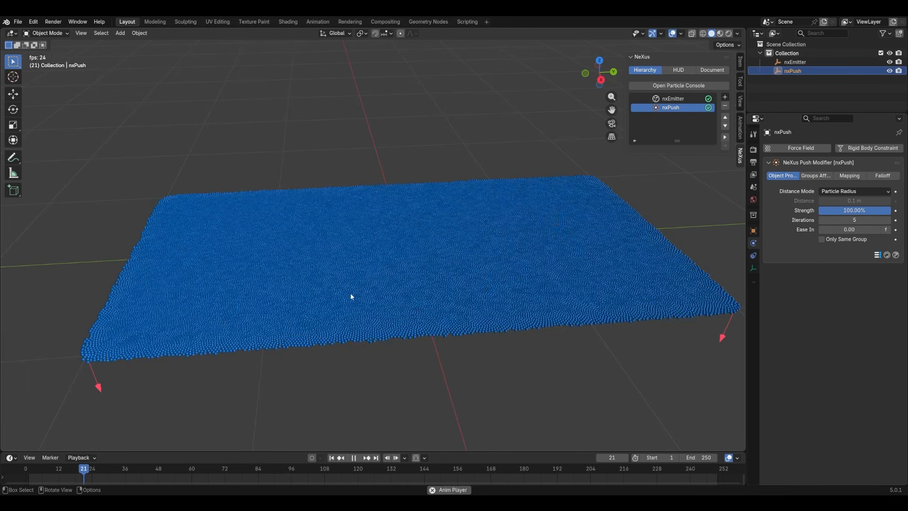
{"action": "scroll", "coordinate": [310, 284], "scroll_direction": "up", "scroll_amount": 5}
{"action": "middle_click_drag", "start_coordinate": [310, 283], "coordinate": [407, 314]}
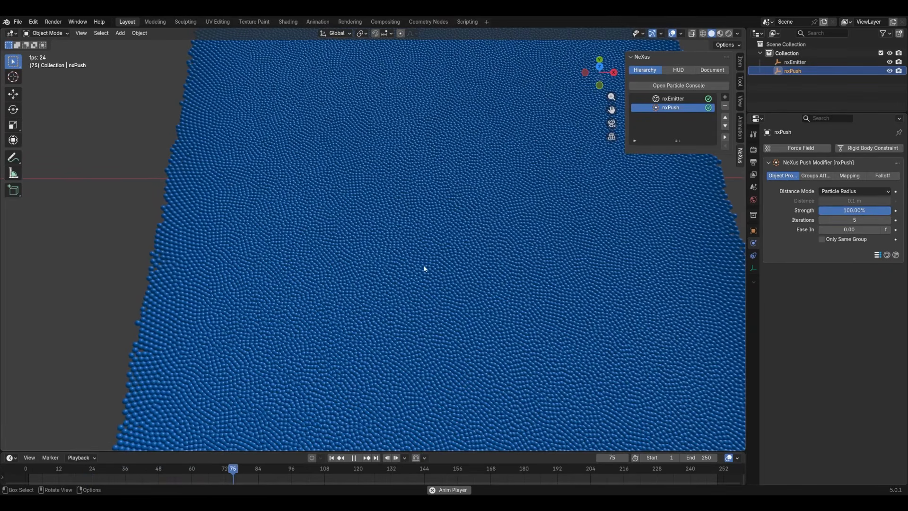
{"action": "key", "text": "space"}
{"action": "scroll", "coordinate": [402, 291], "scroll_direction": "up", "scroll_amount": 3}
{"action": "scroll", "coordinate": [402, 291], "scroll_direction": "down", "scroll_amount": 3}
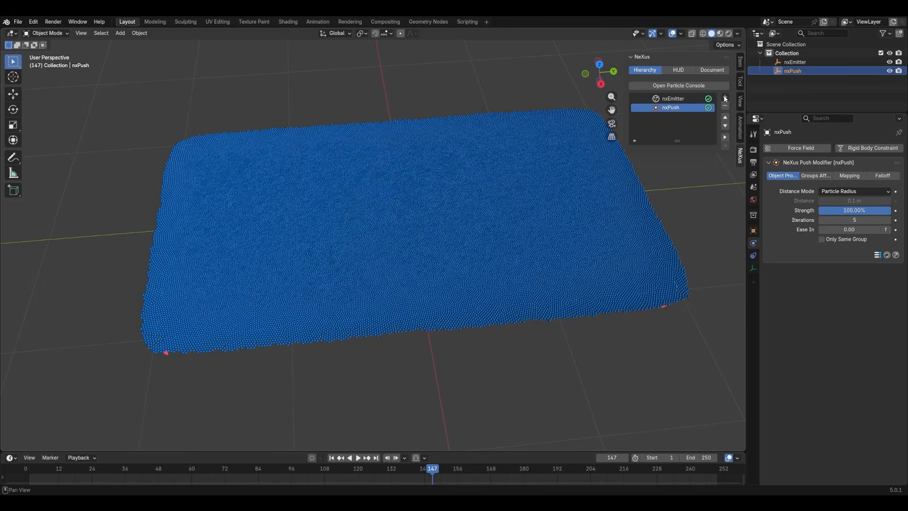
{"action": "scroll", "coordinate": [460, 234], "scroll_direction": "up", "scroll_amount": 5}
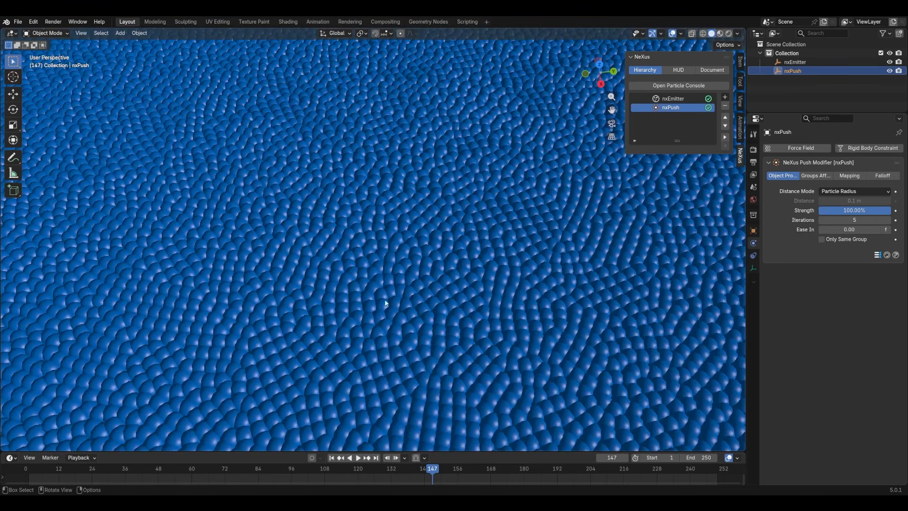
{"action": "scroll", "coordinate": [307, 308], "scroll_direction": "down", "scroll_amount": 5}
- Add an nxScale modifier to the NeXus hierarchy and return the timeline to the first frame
{"action": "left_click", "coordinate": [725, 97]}
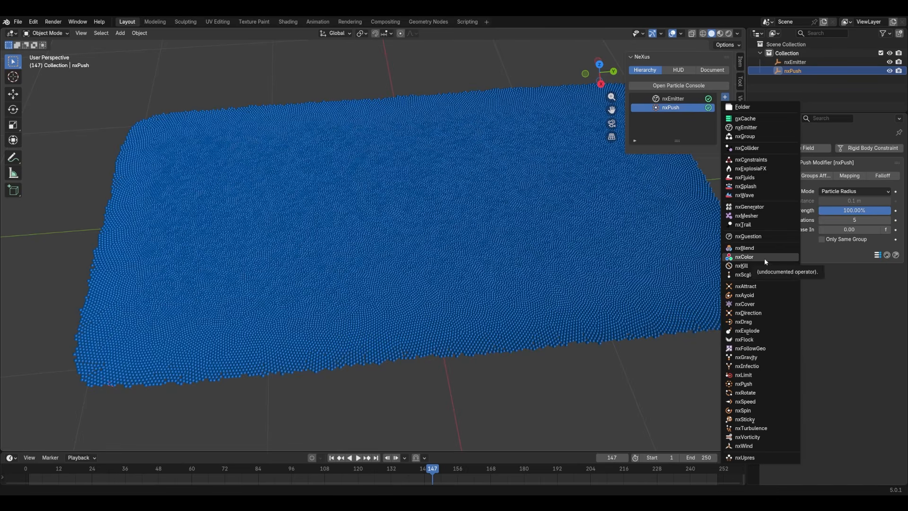
{"action": "left_click", "coordinate": [744, 275]}
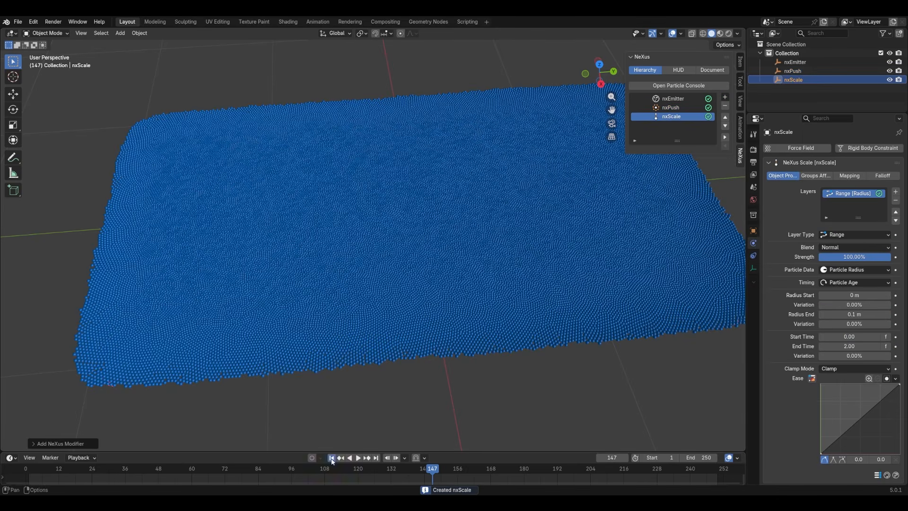
{"action": "key", "text": "shift+Left"}
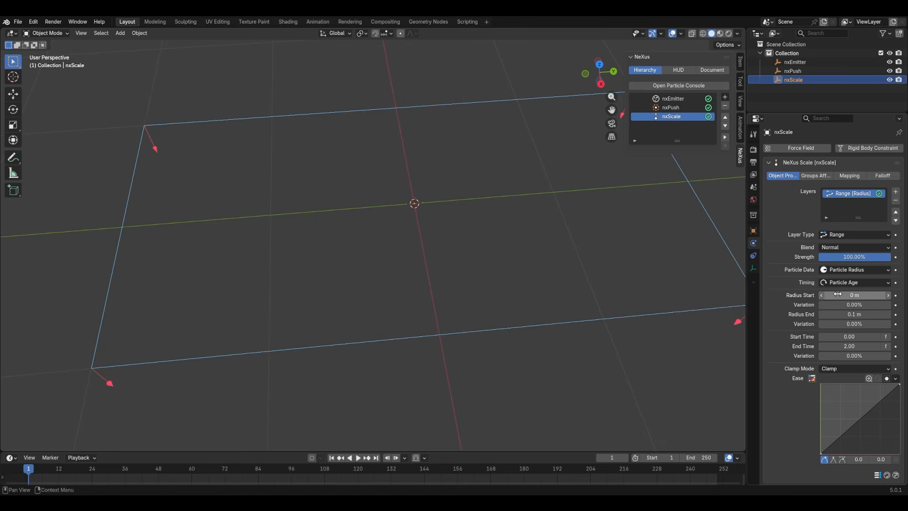
- Set the scale modifier's end radius to 0.01 m and its end time to 8 frames
{"action": "left_click", "coordinate": [847, 315]}
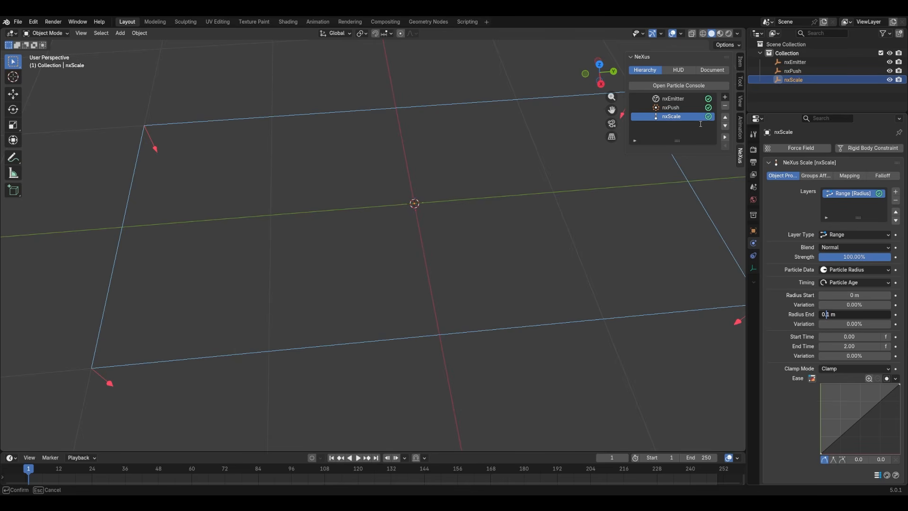
{"action": "type", "text": "0"}
{"action": "key", "text": "Return"}
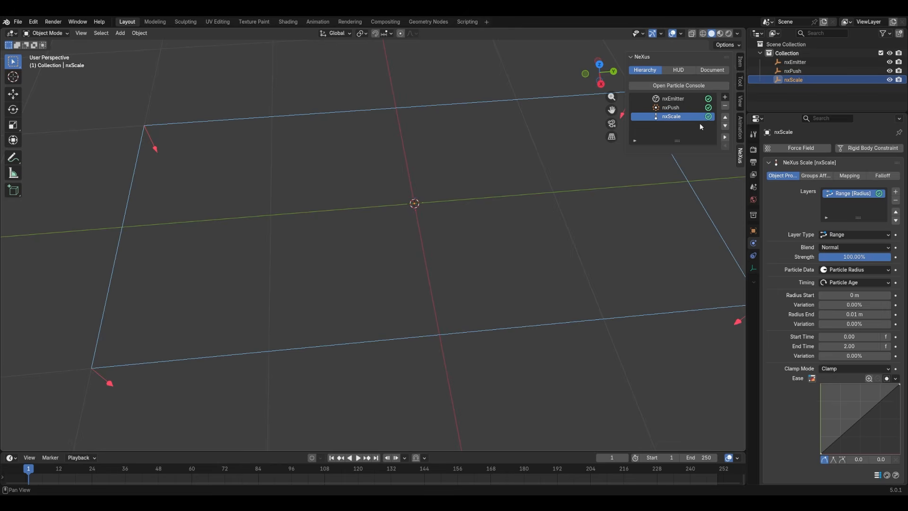
{"action": "left_click", "coordinate": [851, 348]}
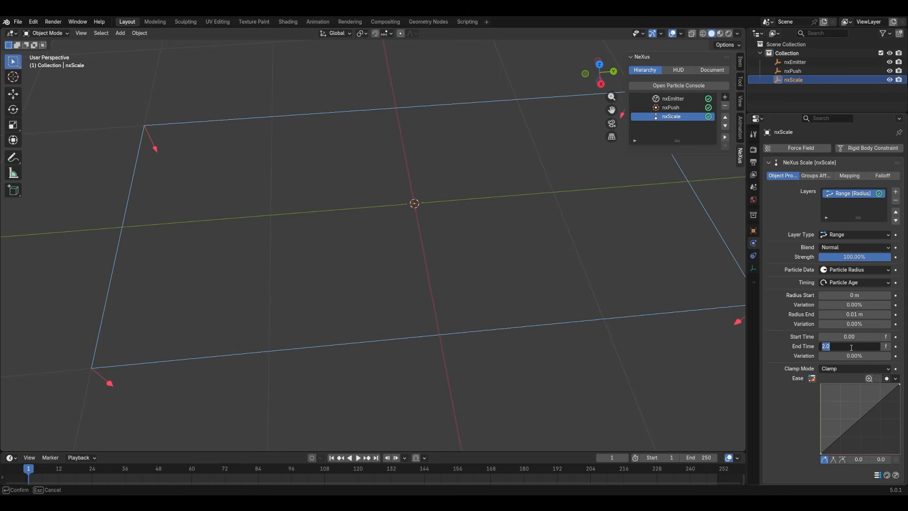
{"action": "key", "text": "Return"}
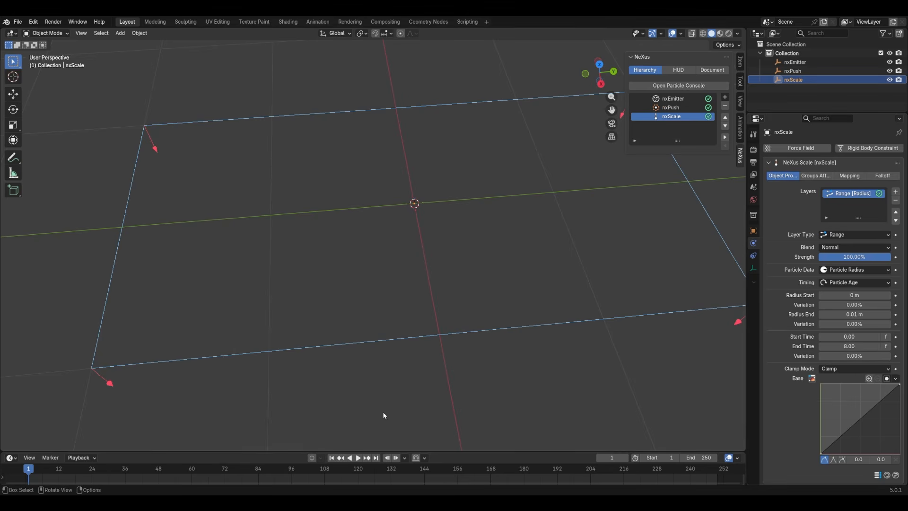
- Play the simulation with the scale modifier and move in on the sheet's front edge
{"action": "key", "text": "space"}
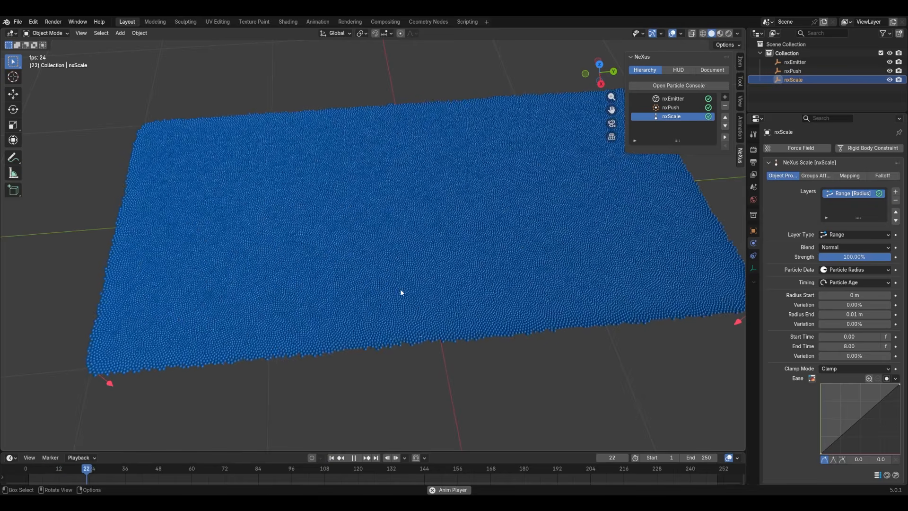
{"action": "scroll", "coordinate": [412, 301], "scroll_direction": "up", "scroll_amount": 5}
{"action": "middle_click_drag", "start_coordinate": [429, 347], "coordinate": [418, 324]}
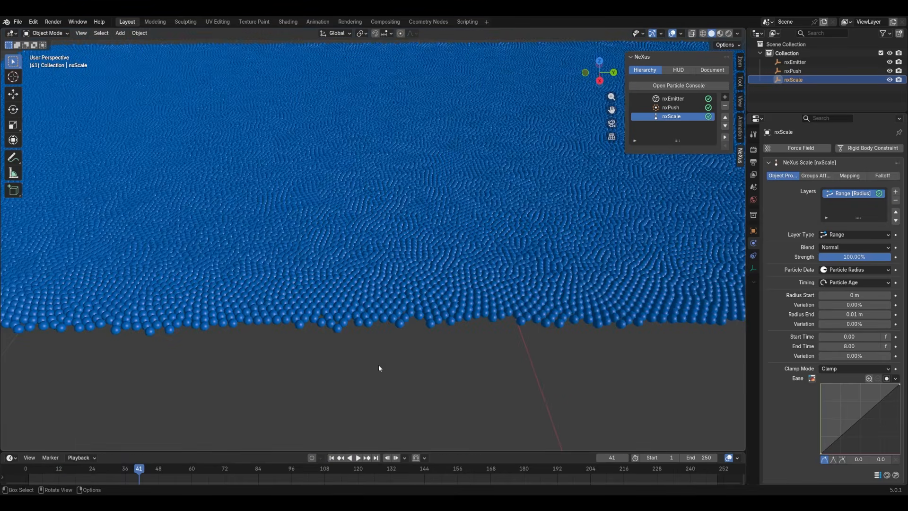
- Replay the opening frames several times to examine how the particles grow in along the edge, finishing at the first frame
{"action": "left_click", "coordinate": [331, 457]}
{"action": "key", "text": "space"}
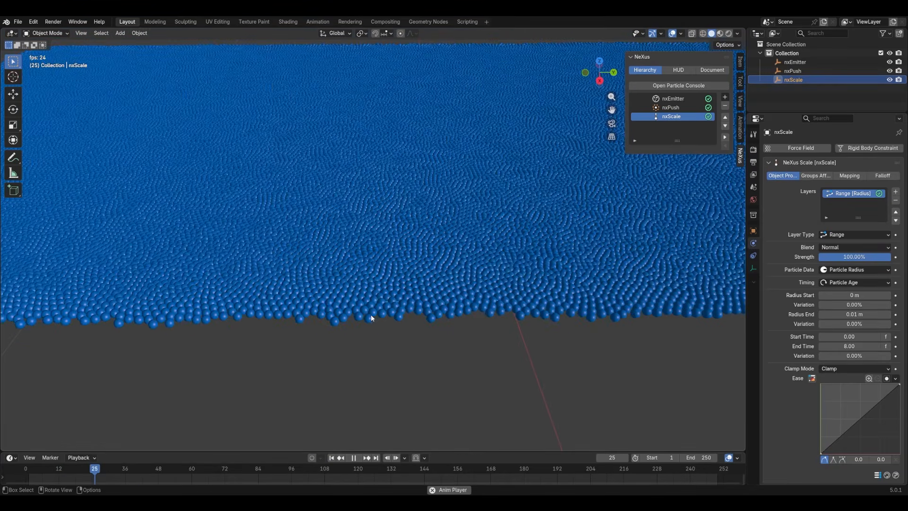
{"action": "key", "text": "Escape"}
{"action": "key", "text": "space"}
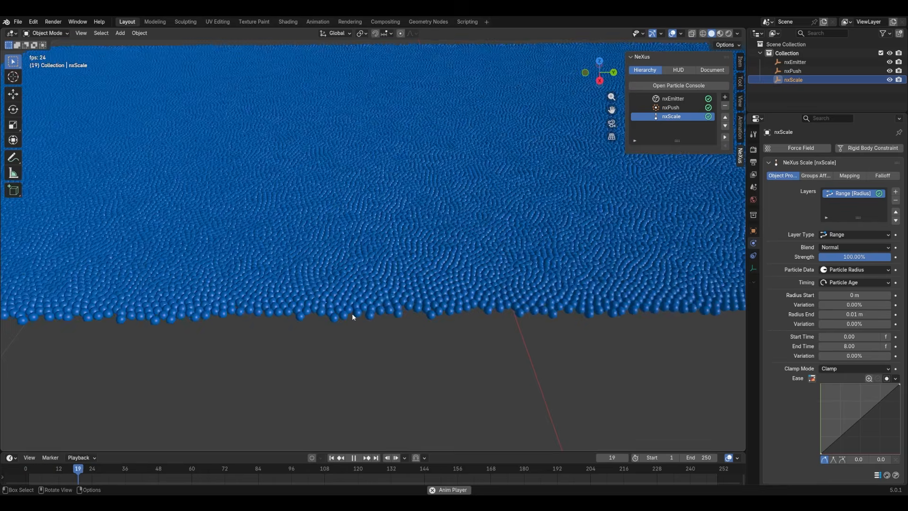
{"action": "key", "text": "Escape"}
{"action": "key", "text": "space"}
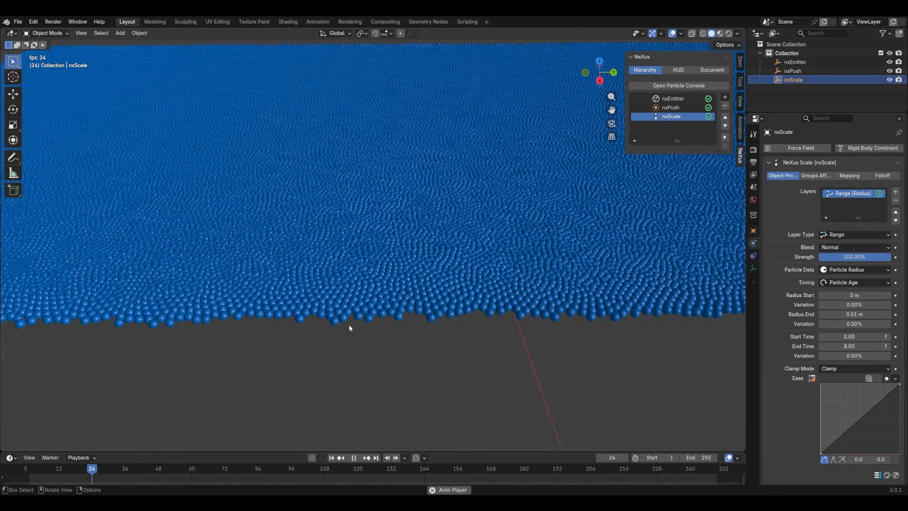
{"action": "key", "text": "space"}
{"action": "left_click", "coordinate": [331, 457]}
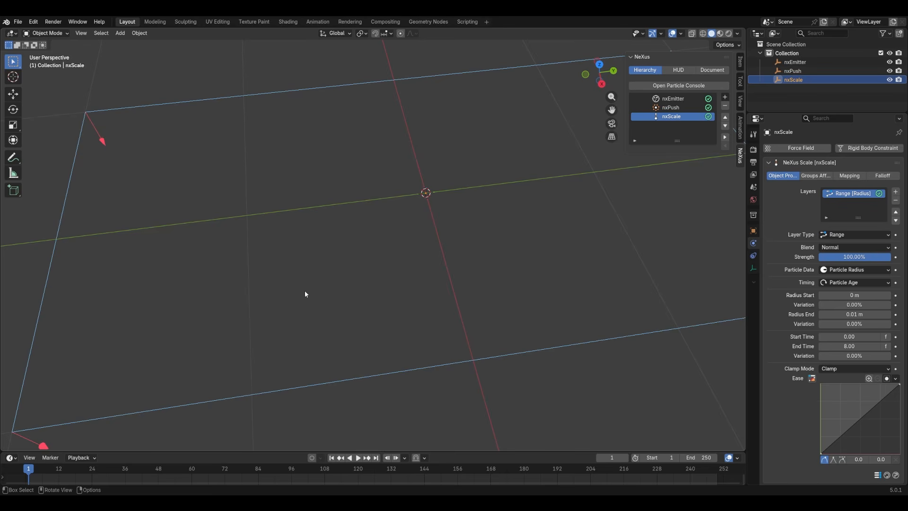
- Play the simulation to examine the finished particle sheet from several angles, finishing back at the first frame
{"action": "key", "text": "space"}
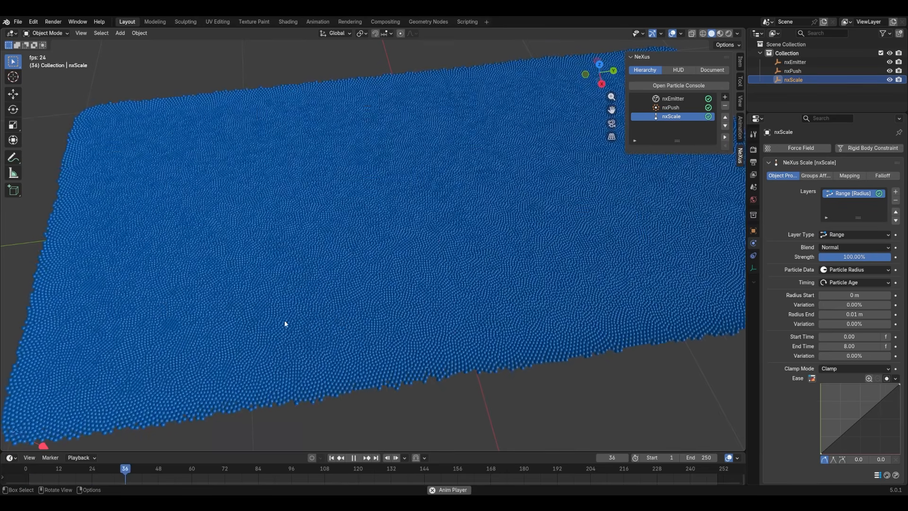
{"action": "middle_click_drag", "start_coordinate": [285, 319], "coordinate": [262, 291]}
{"action": "key", "text": "space"}
{"action": "middle_click_drag", "start_coordinate": [391, 204], "coordinate": [353, 216]}
{"action": "scroll", "coordinate": [372, 217], "scroll_direction": "down", "scroll_amount": 1}
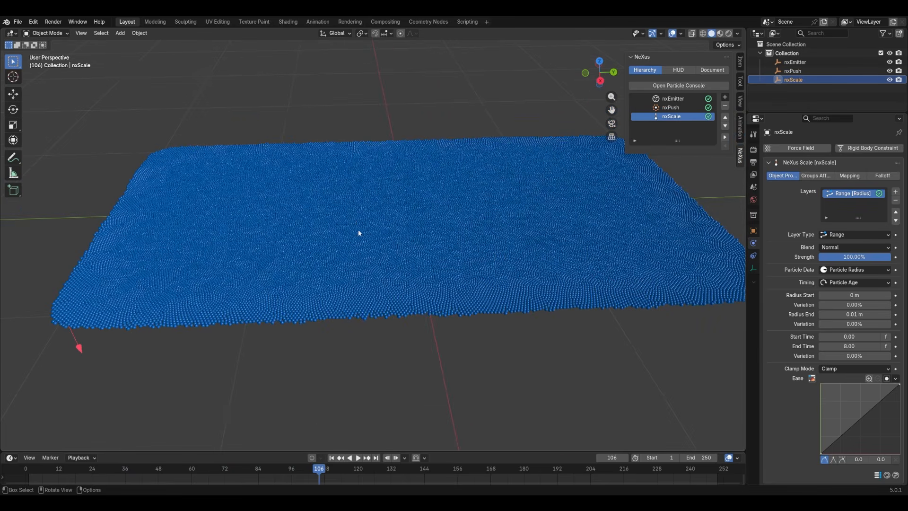
{"action": "left_click", "coordinate": [332, 457]}
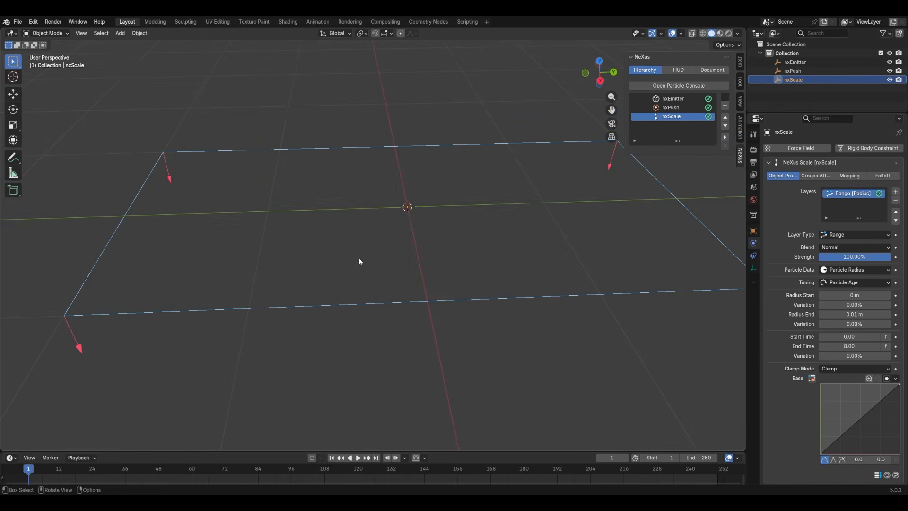
- Add a cube mesh at the origin and set its Y scale to 2
{"action": "key", "text": "shift+a"}
{"action": "mouse_move", "coordinate": [356, 248]}
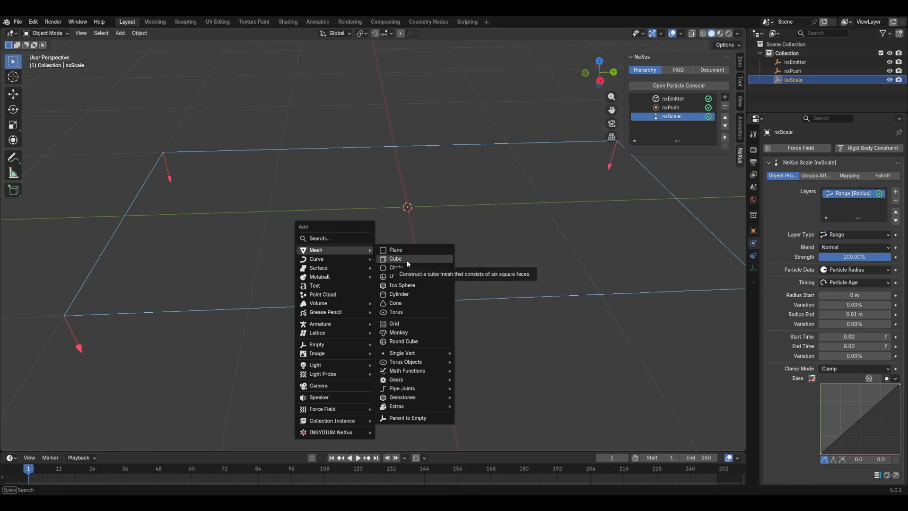
{"action": "left_click", "coordinate": [404, 259]}
{"action": "scroll", "coordinate": [376, 247], "scroll_direction": "down", "scroll_amount": 2}
{"action": "left_click", "coordinate": [753, 231]}
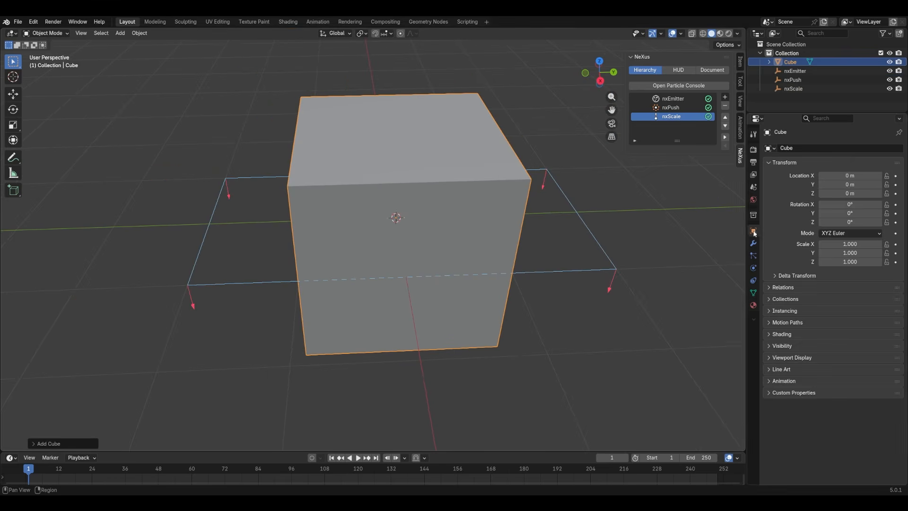
{"action": "left_click", "coordinate": [859, 252]}
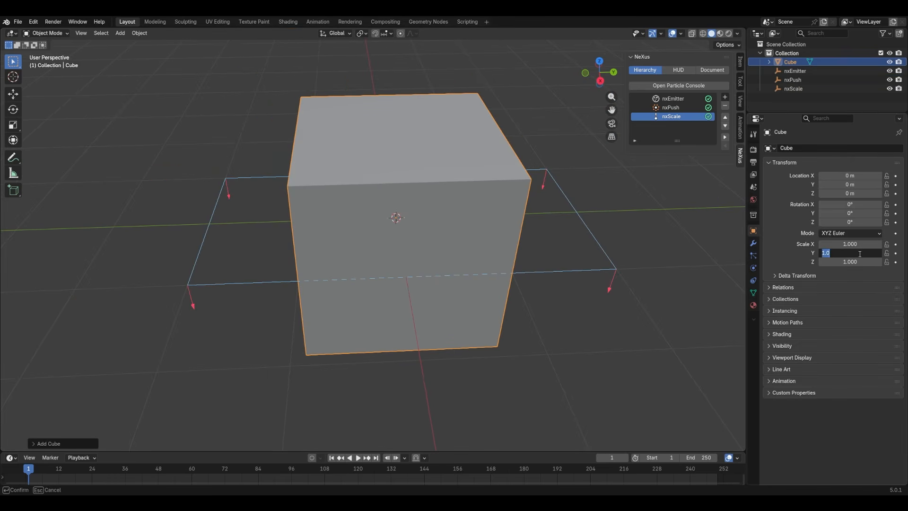
{"action": "type", "text": "2"}
{"action": "key", "text": "Return"}
- Flatten the cube along the Z axis to about 0.2 of its height
{"action": "middle_click_drag", "start_coordinate": [664, 257], "coordinate": [340, 283]}
{"action": "middle_click_drag", "start_coordinate": [372, 249], "coordinate": [335, 234]}
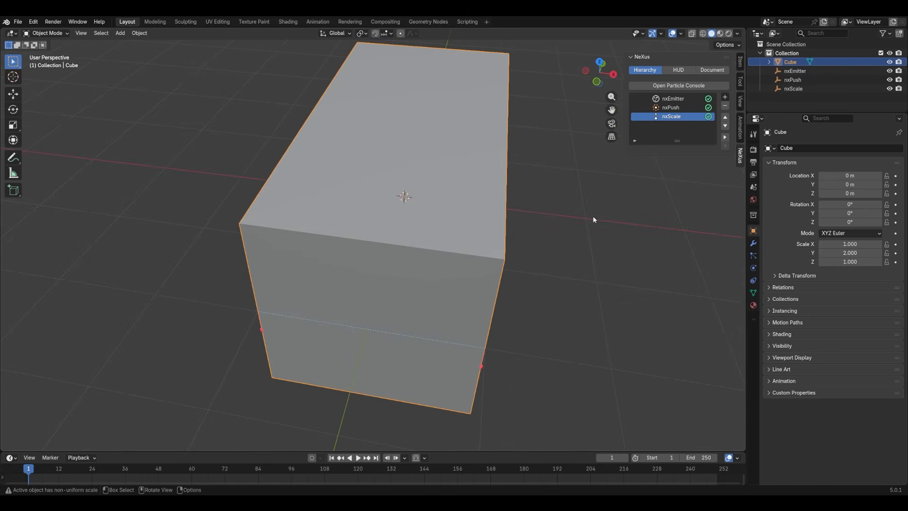
{"action": "key", "text": "s"}
{"action": "key", "text": "z"}
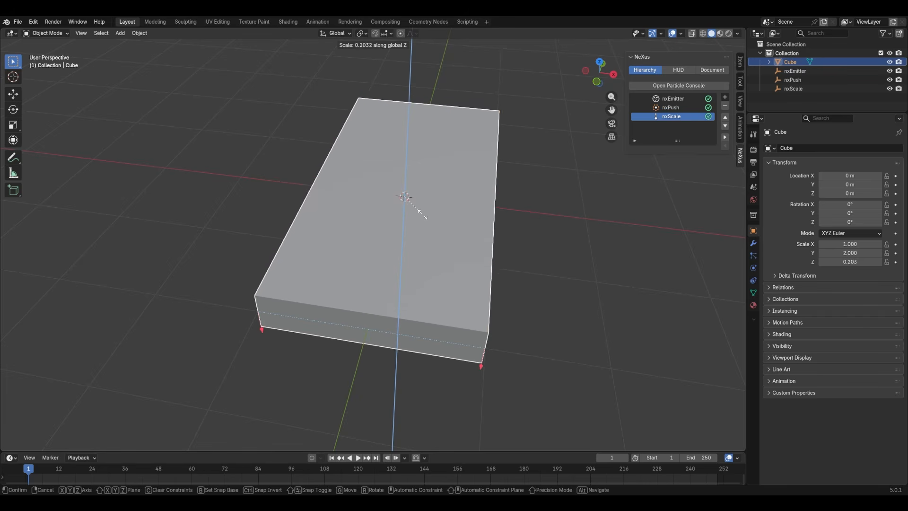
{"action": "left_click", "coordinate": [426, 216]}
- Delete the flattened cube's top face in Edit Mode to form an open tray
{"action": "middle_click_drag", "start_coordinate": [534, 287], "coordinate": [466, 257]}
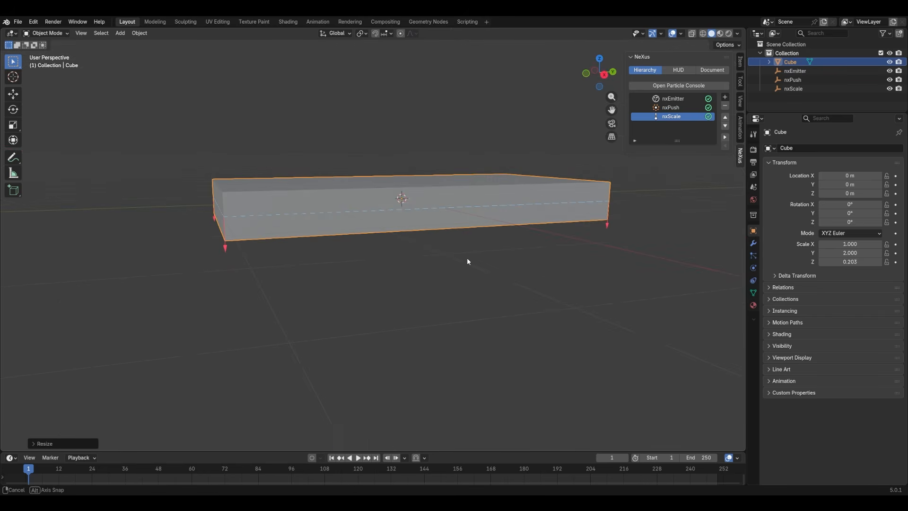
{"action": "mouse_move", "coordinate": [401, 246]}
{"action": "middle_mouse_down"}
{"action": "mouse_move", "coordinate": [370, 240]}
{"action": "mouse_move", "coordinate": [408, 248]}
{"action": "middle_mouse_up"}
{"action": "key", "text": "Tab"}
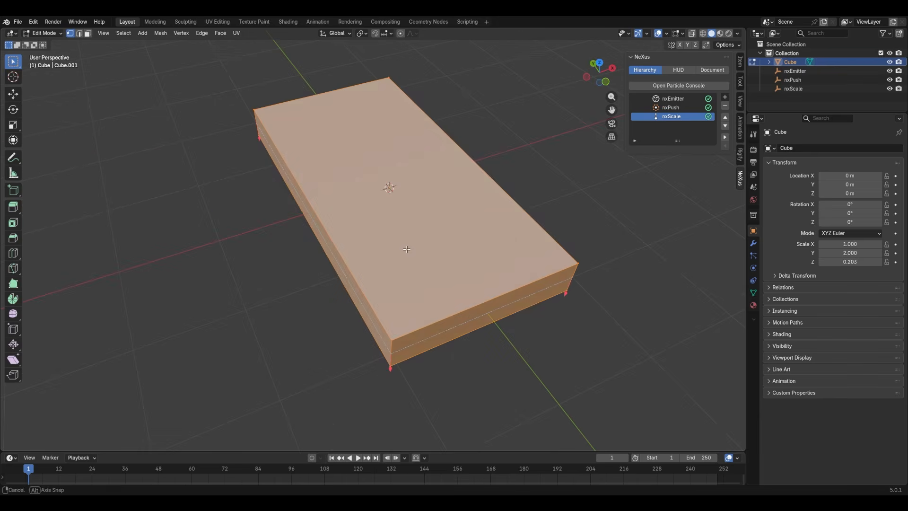
{"action": "key", "text": "3"}
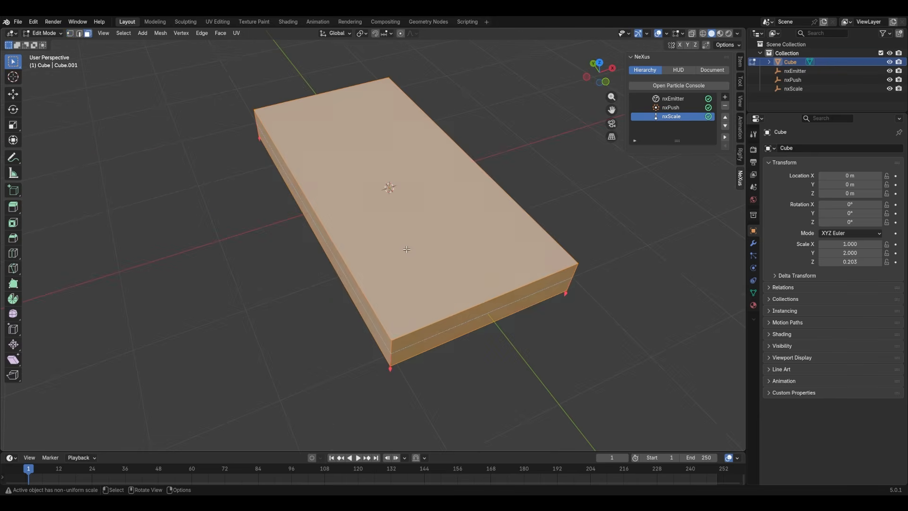
{"action": "left_click", "coordinate": [381, 208]}
{"action": "key", "text": "x"}
{"action": "left_click", "coordinate": [367, 203]}
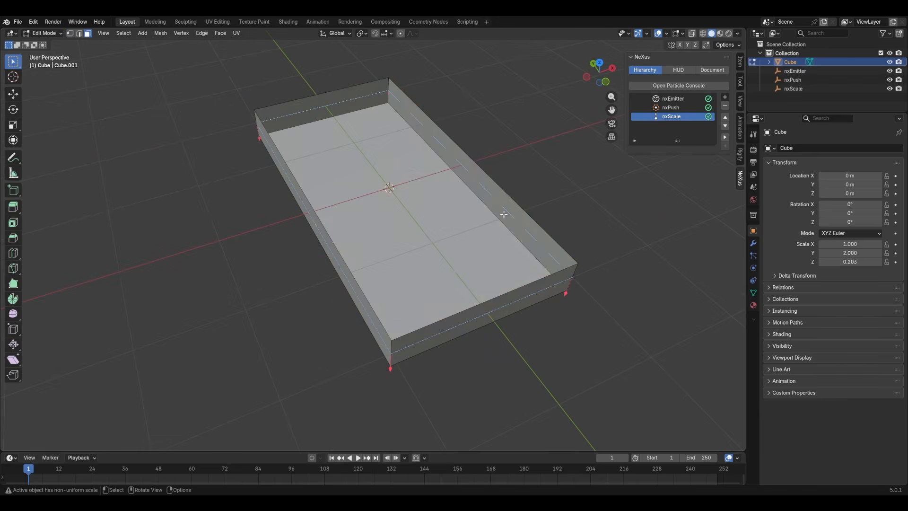
- Scale the tray's upper rim edge loop outward by about 1.1 so the walls slope, and return to Object Mode
{"action": "middle_click_drag", "start_coordinate": [504, 213], "coordinate": [467, 208]}
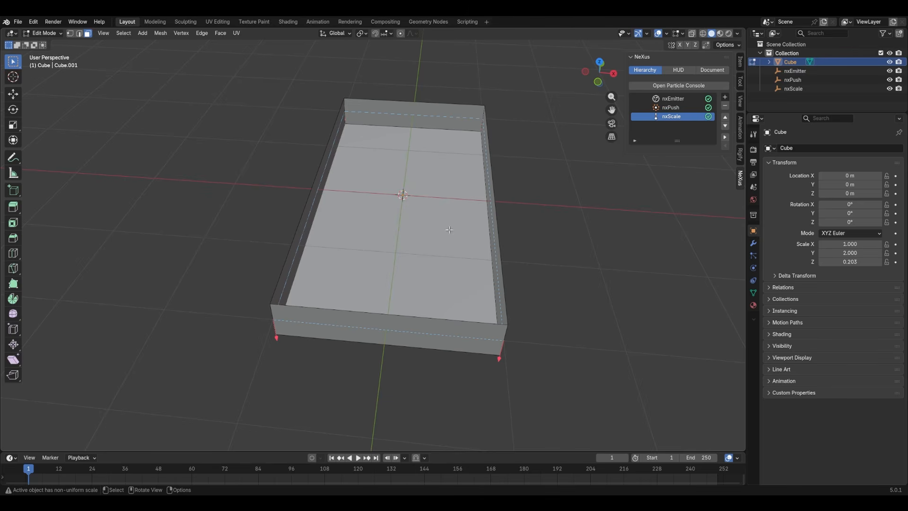
{"action": "key", "text": "1"}
{"action": "left_click", "coordinate": [274, 306], "text": "alt"}
{"action": "middle_click_drag", "start_coordinate": [274, 306], "coordinate": [264, 158]}
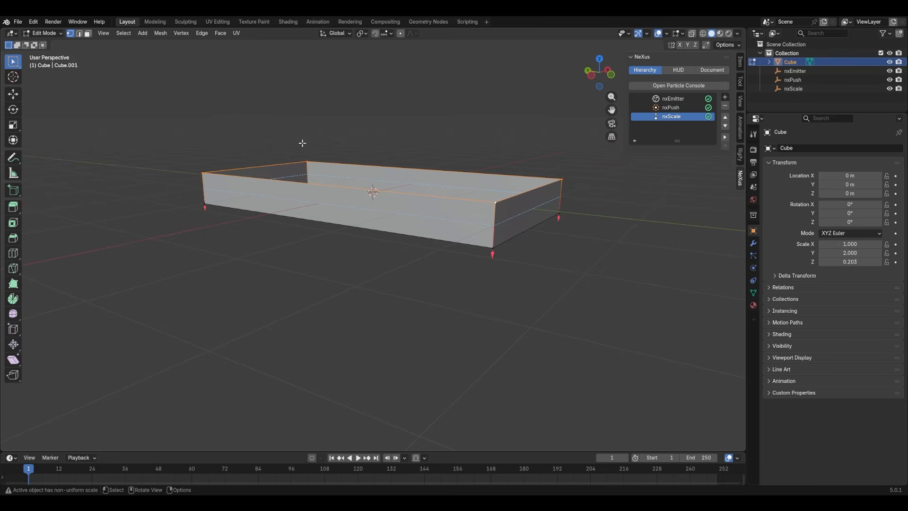
{"action": "mouse_move", "coordinate": [563, 196]}
{"action": "middle_mouse_down"}
{"action": "mouse_move", "coordinate": [554, 208]}
{"action": "mouse_move", "coordinate": [545, 190]}
{"action": "middle_mouse_up"}
{"action": "key", "text": "s"}
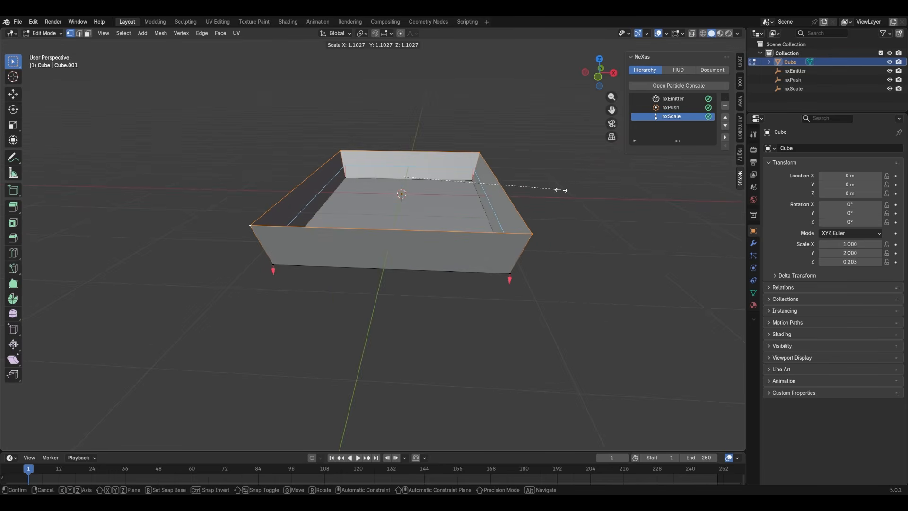
{"action": "left_click", "coordinate": [561, 190]}
{"action": "middle_click_drag", "start_coordinate": [561, 190], "coordinate": [504, 218]}
{"action": "key", "text": "Tab"}
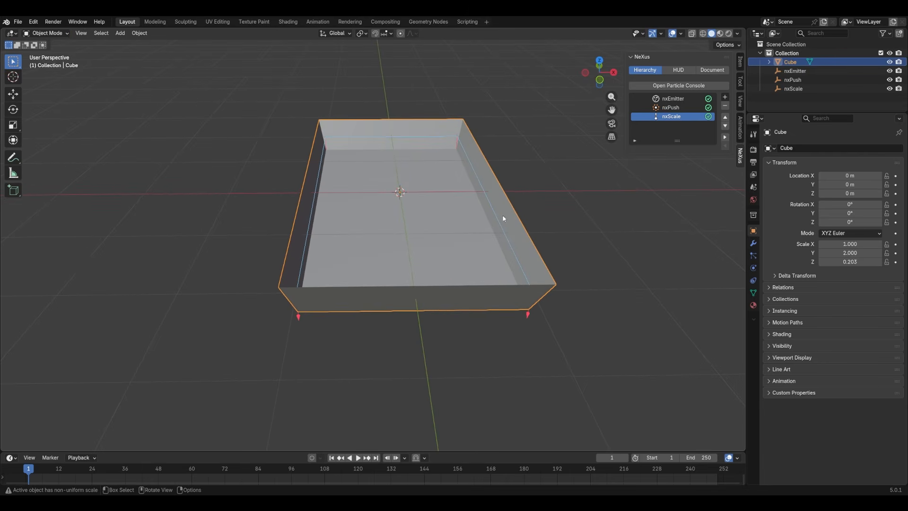
- Enlarge the whole tray slightly, to a scale of about 1.03 in X and 2.06 in Y
{"action": "key", "text": "s"}
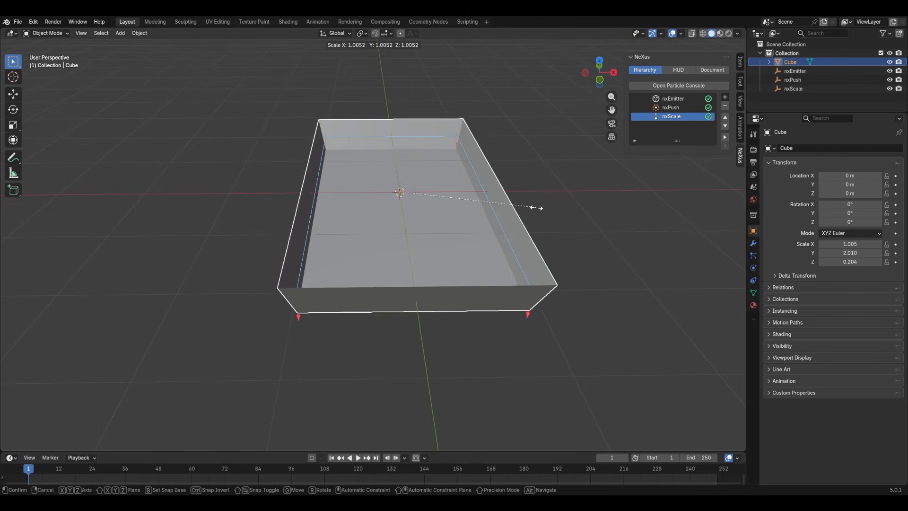
{"action": "left_click", "coordinate": [537, 207]}
{"action": "middle_click_drag", "start_coordinate": [540, 206], "coordinate": [351, 209]}
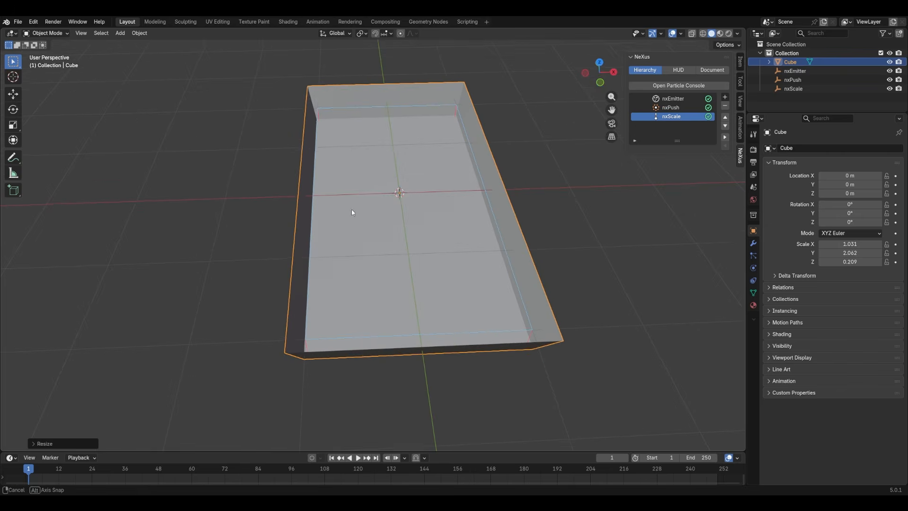
- Examine from the top orthographic view how the tray's floor and walls fit around the emitter outline
{"action": "left_click", "coordinate": [598, 61]}
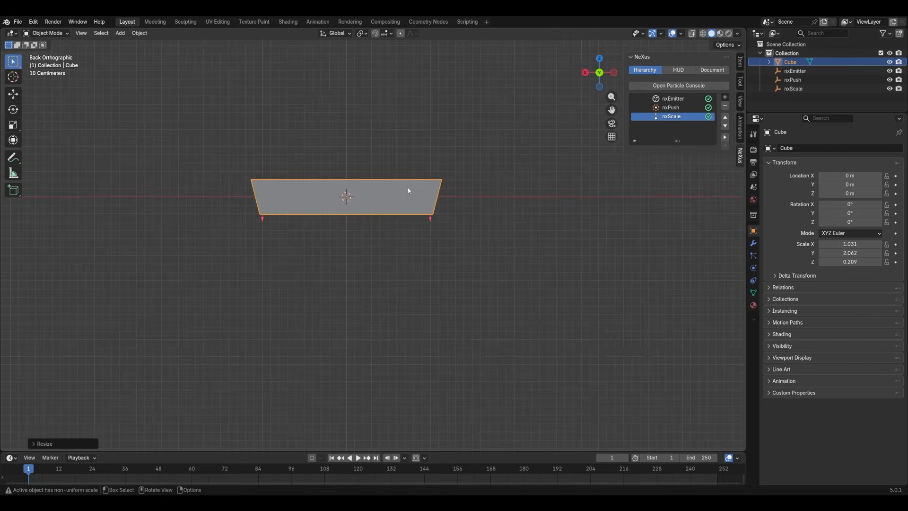
{"action": "left_click", "coordinate": [598, 58]}
{"action": "scroll", "coordinate": [355, 216], "scroll_direction": "up", "scroll_amount": 4}
{"action": "middle_click_drag", "start_coordinate": [303, 217], "coordinate": [434, 207], "text": "shift"}
{"action": "scroll", "coordinate": [373, 217], "scroll_direction": "up", "scroll_amount": 5}
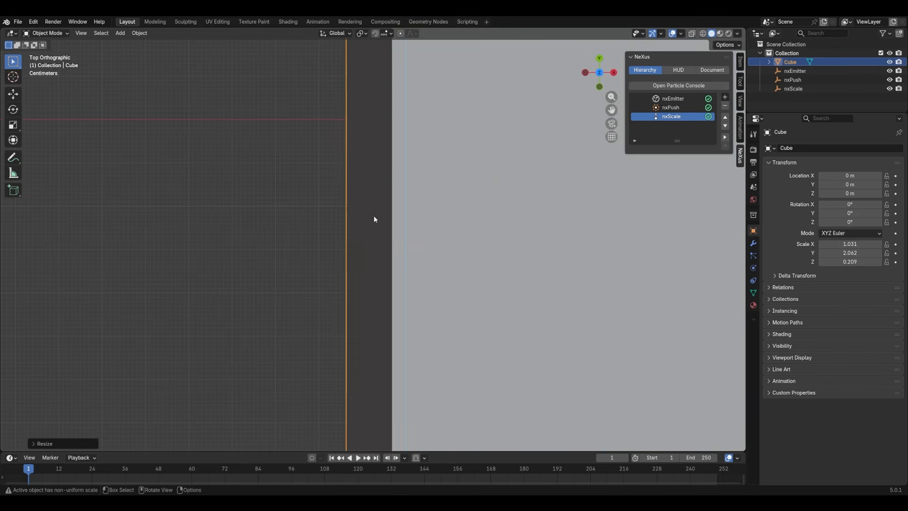
{"action": "scroll", "coordinate": [400, 220], "scroll_direction": "down", "scroll_amount": 8}
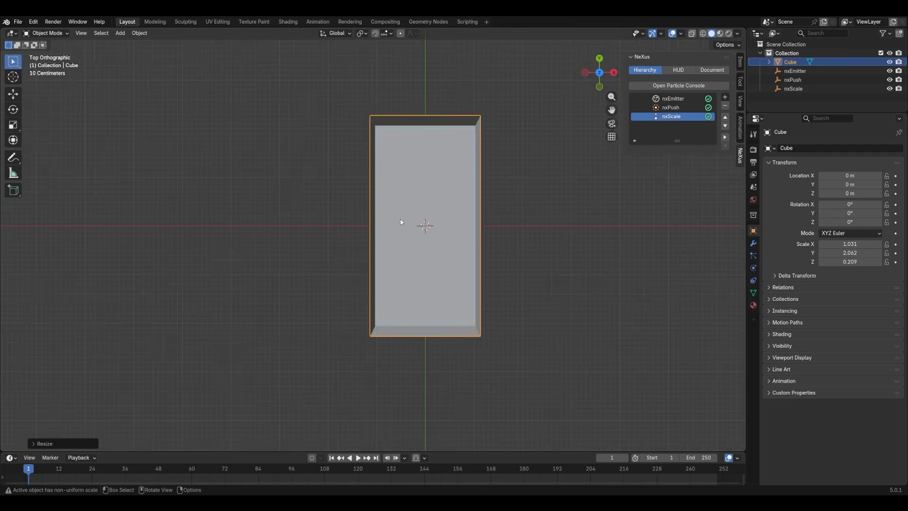
{"action": "scroll", "coordinate": [400, 220], "scroll_direction": "up", "scroll_amount": 12}
{"action": "scroll", "coordinate": [401, 221], "scroll_direction": "down", "scroll_amount": 9}
- Raise the tray by about 0.11 m along the Z axis
{"action": "middle_click_drag", "start_coordinate": [438, 299], "coordinate": [373, 229]}
{"action": "scroll", "coordinate": [480, 257], "scroll_direction": "down", "scroll_amount": 3}
{"action": "key", "text": "g"}
{"action": "key", "text": "z"}
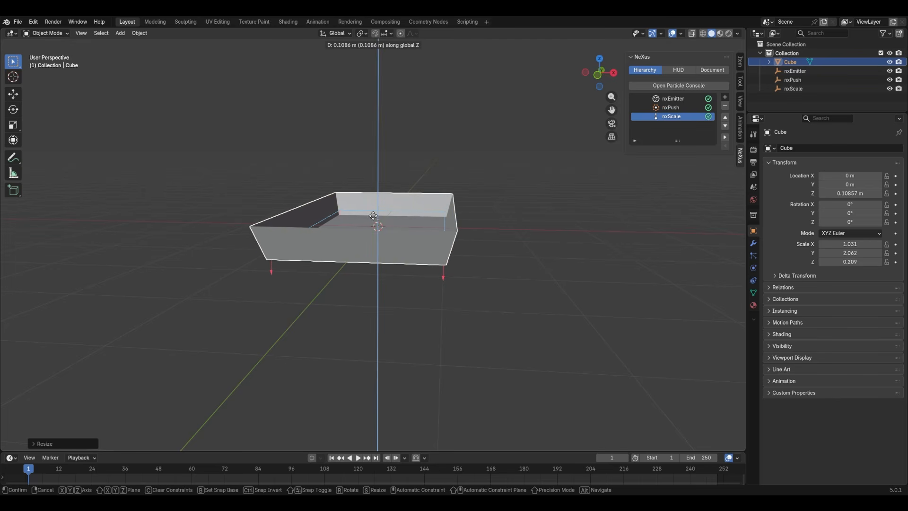
{"action": "left_click", "coordinate": [373, 216]}
{"action": "middle_click_drag", "start_coordinate": [450, 218], "coordinate": [285, 197]}
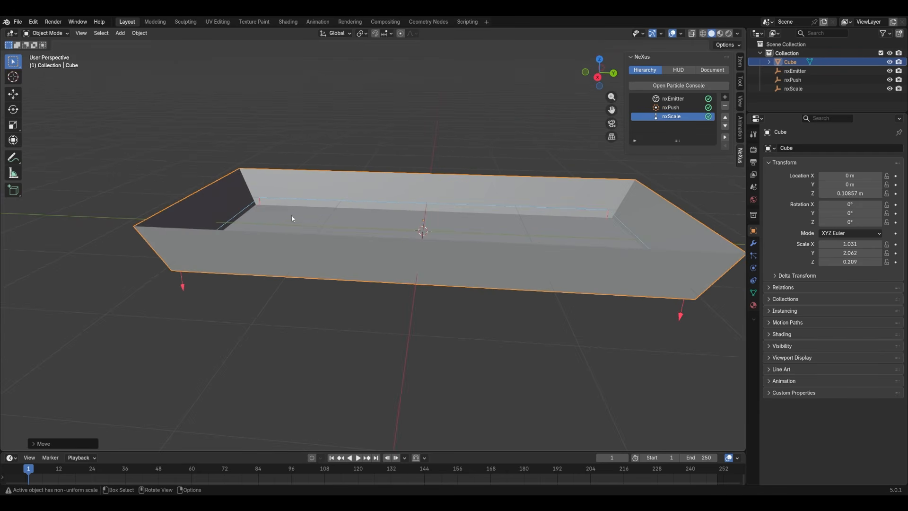
- Add an nxCollider to the NeXus hierarchy and assign the Cube tray as its collider object
{"action": "left_click", "coordinate": [830, 72]}
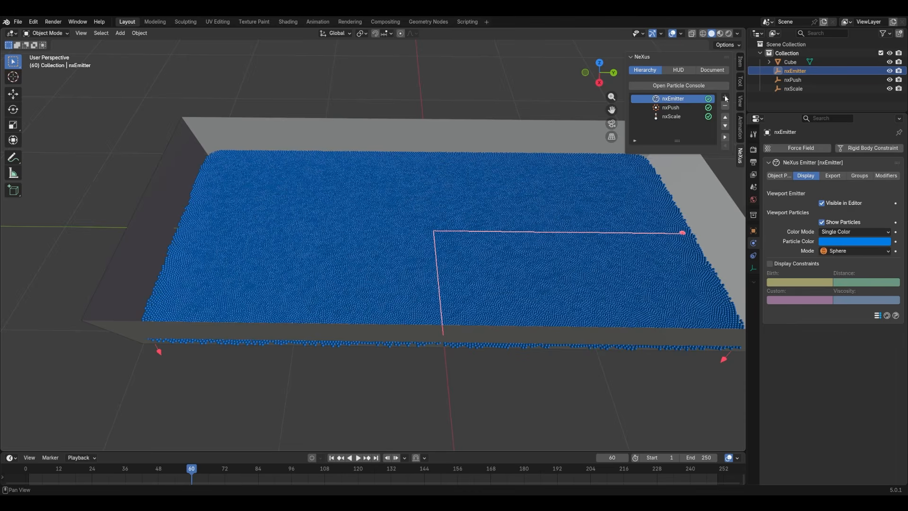
{"action": "left_click", "coordinate": [724, 97]}
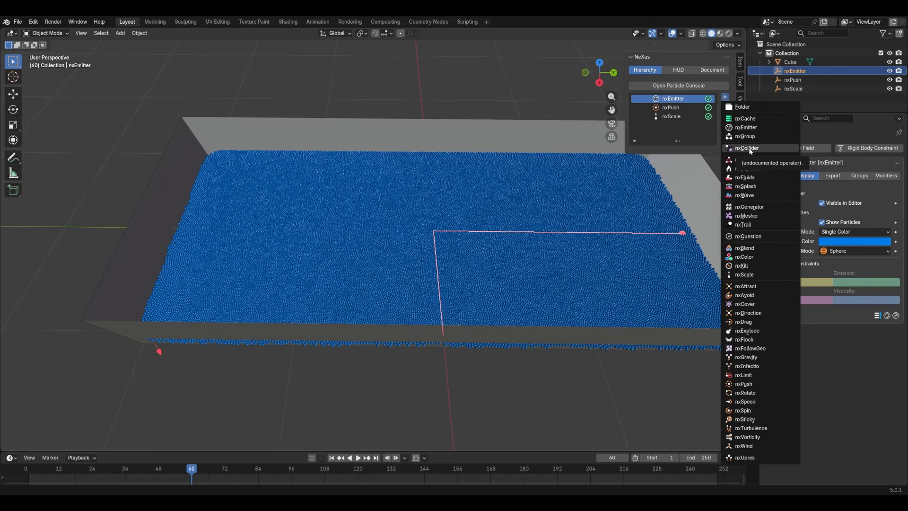
{"action": "left_click", "coordinate": [749, 148]}
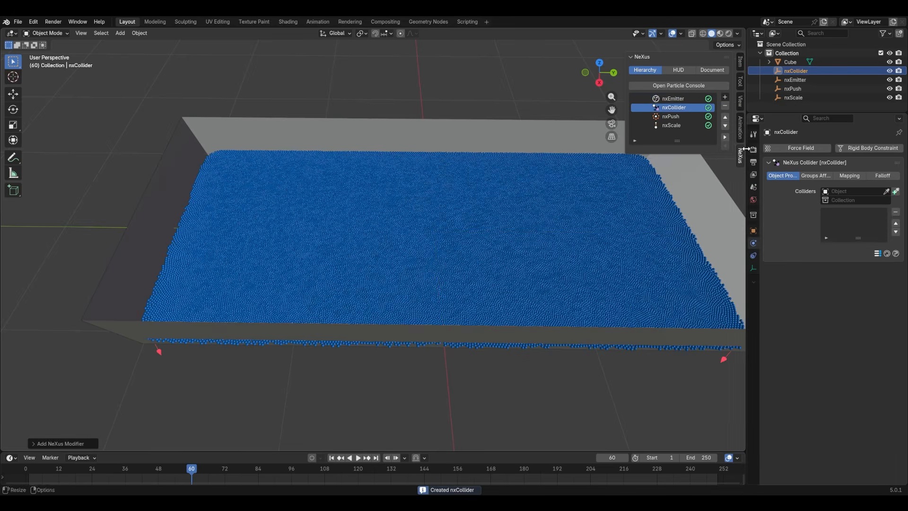
{"action": "left_click", "coordinate": [886, 191]}
{"action": "left_click", "coordinate": [790, 62]}
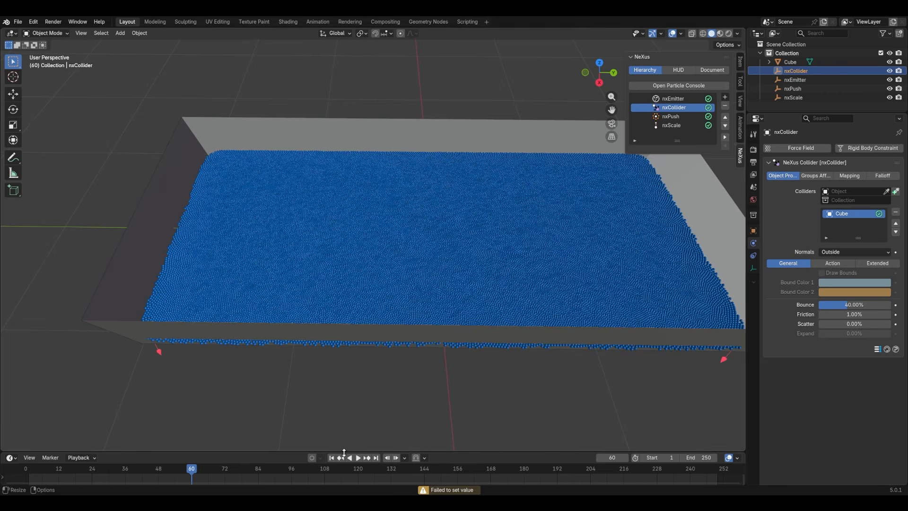
- Play the simulation from the start to examine how the particles collide with the tray, finishing at the first frame
{"action": "left_click", "coordinate": [331, 457]}
{"action": "key", "text": "space"}
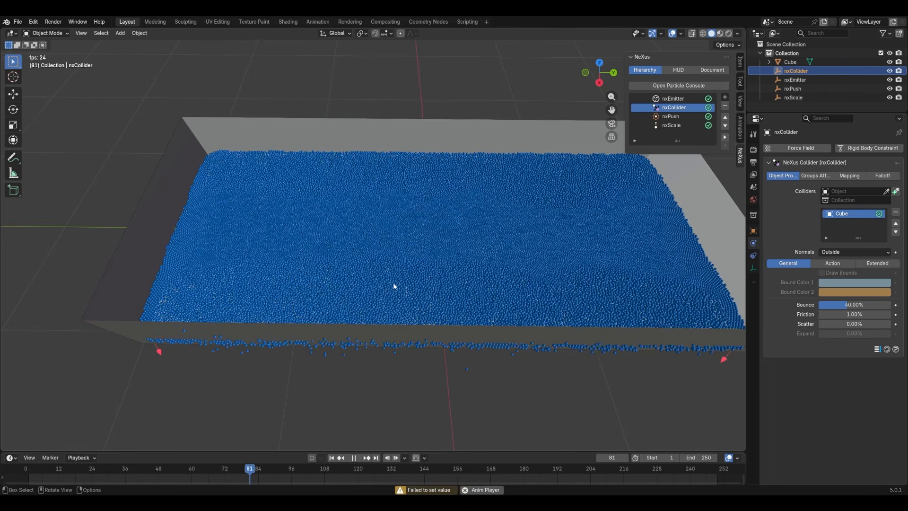
{"action": "key", "text": "space"}
{"action": "mouse_move", "coordinate": [370, 274]}
{"action": "middle_mouse_down"}
{"action": "mouse_move", "coordinate": [390, 232]}
{"action": "mouse_move", "coordinate": [403, 268]}
{"action": "mouse_move", "coordinate": [436, 237]}
{"action": "mouse_move", "coordinate": [431, 269]}
{"action": "mouse_move", "coordinate": [375, 282]}
{"action": "middle_mouse_up"}
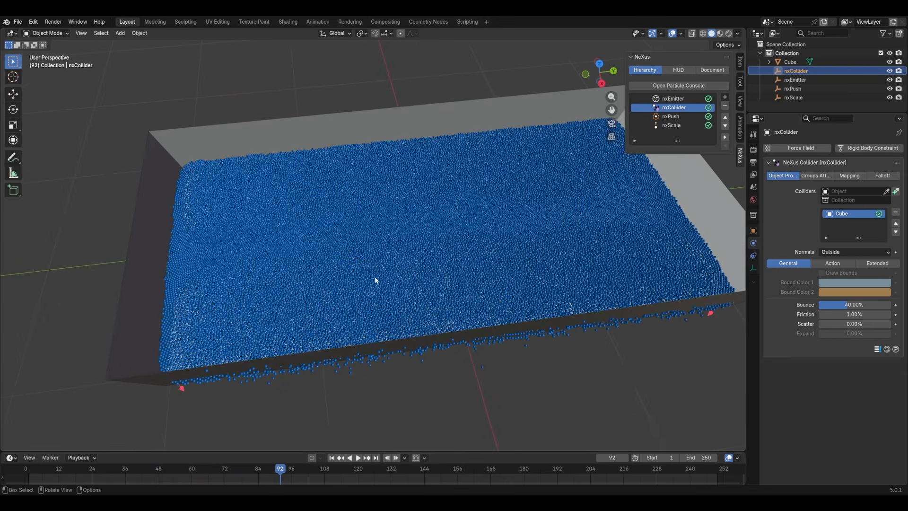
{"action": "left_click", "coordinate": [332, 459]}
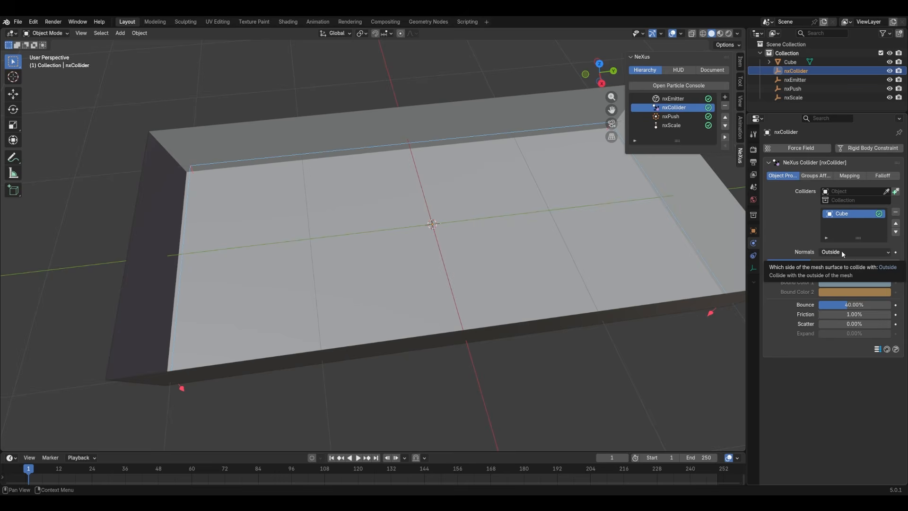
- Set the collider's Normals option to Any for the Cube tray
{"action": "middle_click_drag", "start_coordinate": [638, 268], "coordinate": [516, 260]}
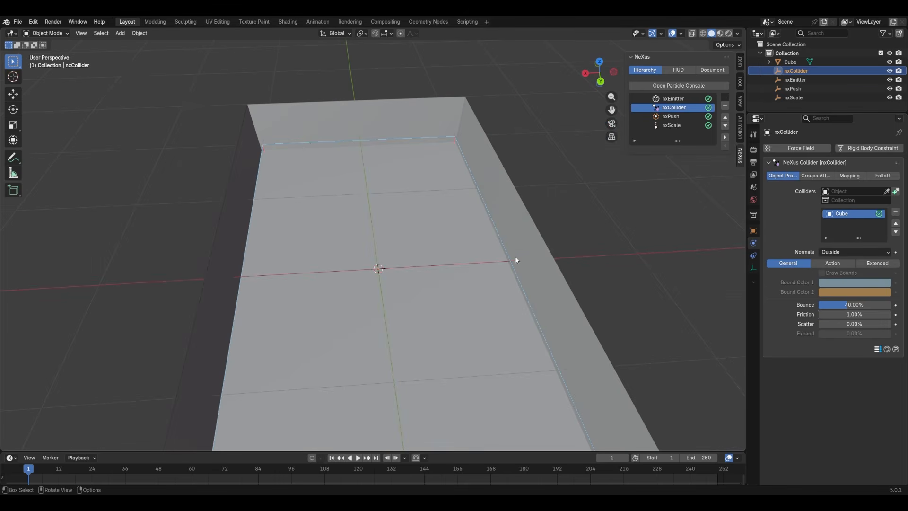
{"action": "middle_click_drag", "start_coordinate": [320, 191], "coordinate": [320, 149]}
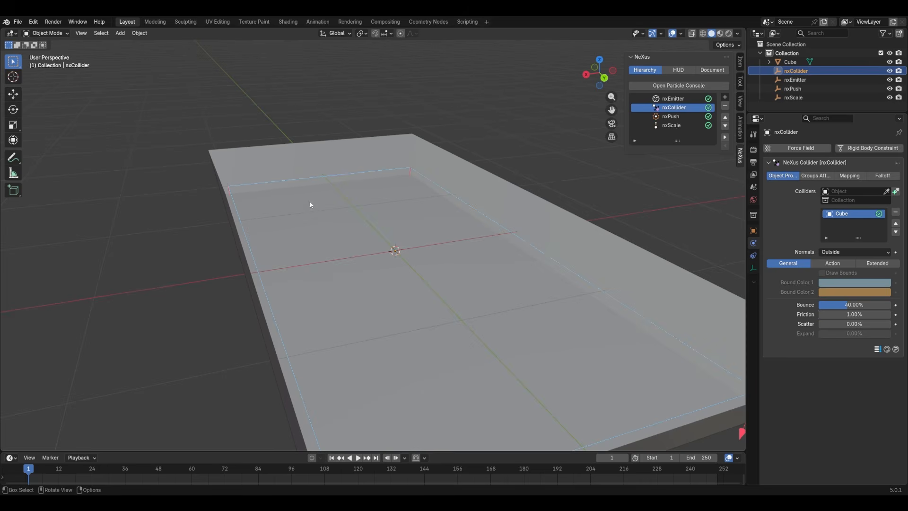
{"action": "left_click", "coordinate": [847, 251]}
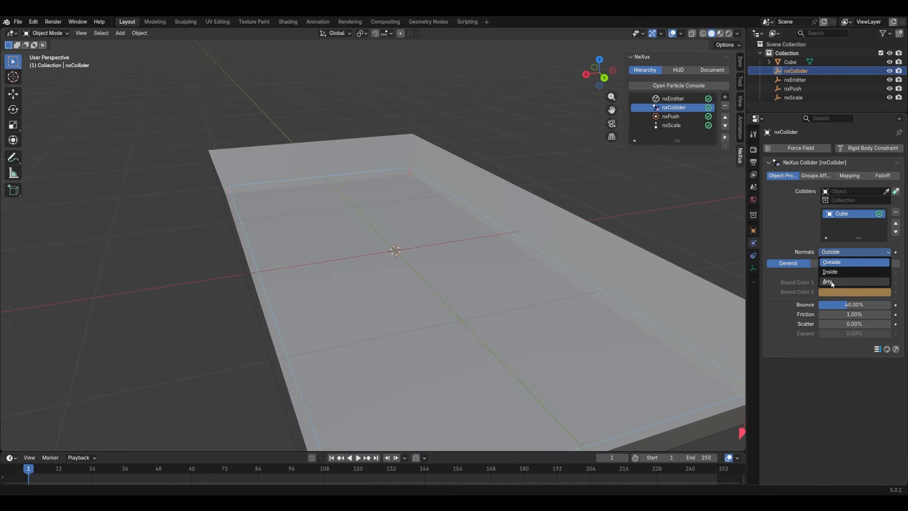
{"action": "left_click", "coordinate": [831, 282]}
{"action": "left_click", "coordinate": [834, 252]}
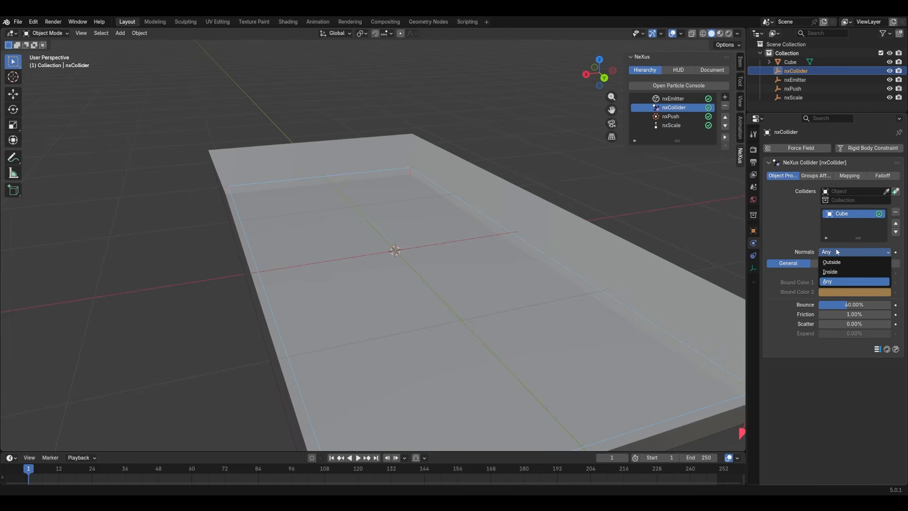
{"action": "left_click", "coordinate": [833, 281]}
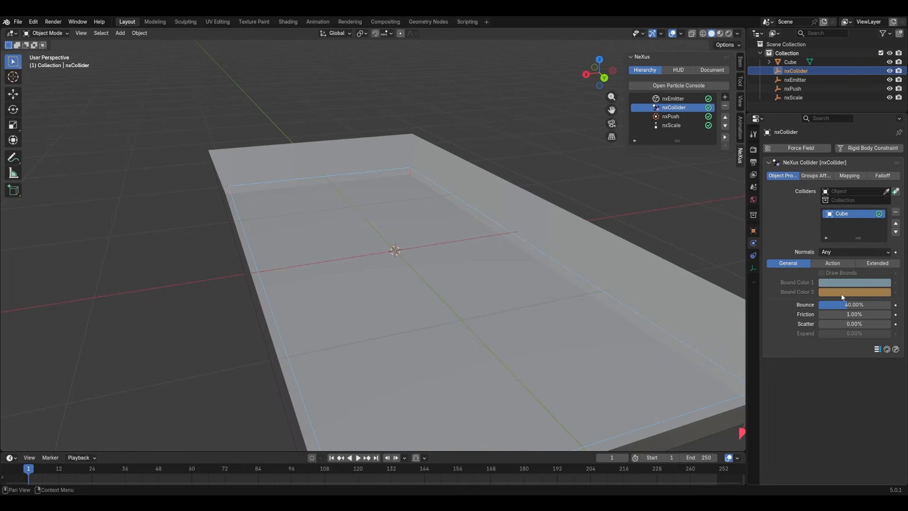
- Set the nxCollider's Bounce to 0% and its Friction to 100%
{"action": "left_click_drag", "start_coordinate": [878, 307], "coordinate": [818, 308]}
{"action": "left_click", "coordinate": [848, 314]}
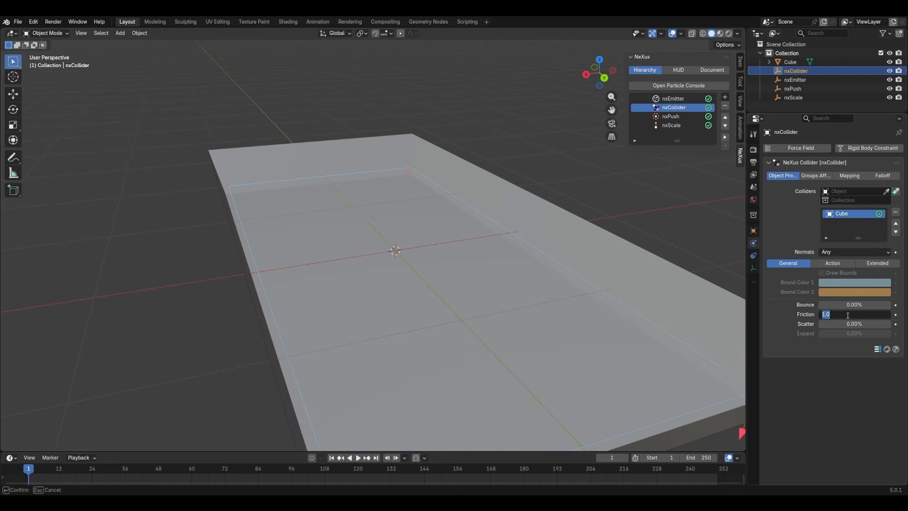
{"action": "key", "text": "Return"}
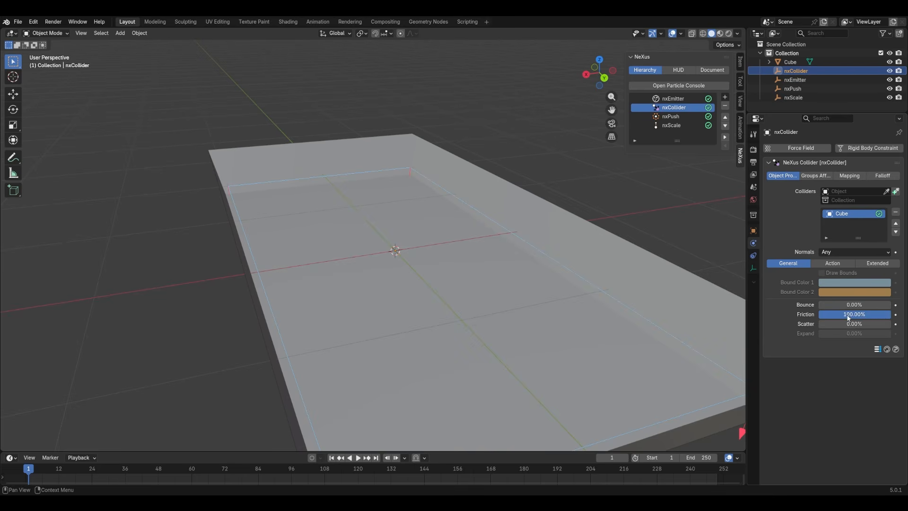
- Play the simulation and pause it to examine how the particles settle inside the tray
{"action": "middle_click_drag", "start_coordinate": [320, 237], "coordinate": [378, 222]}
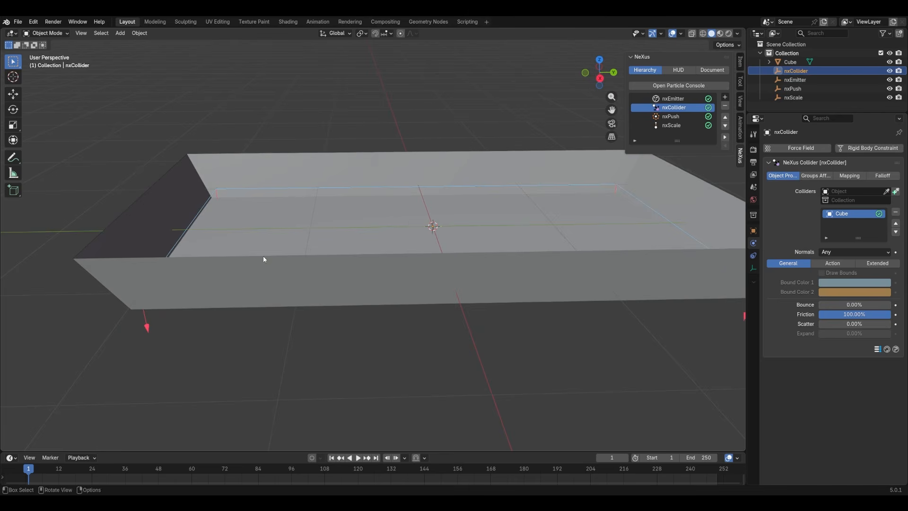
{"action": "key", "text": "space"}
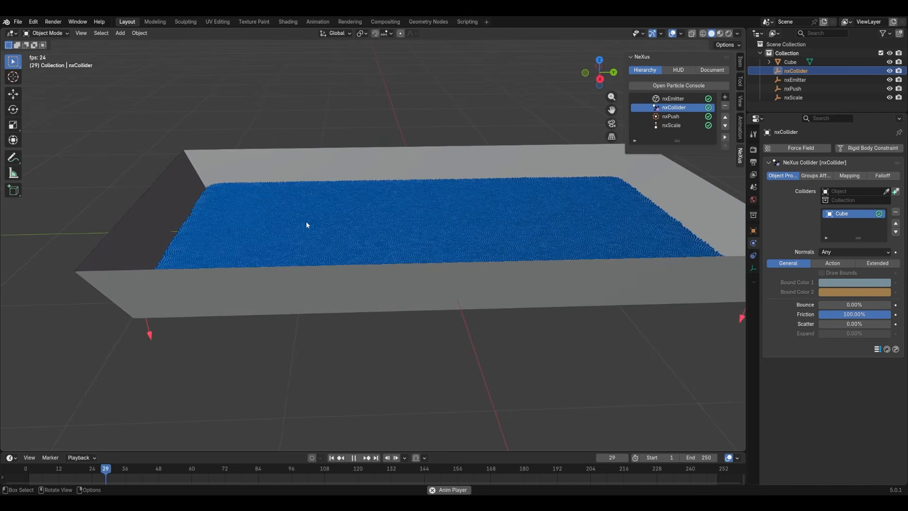
{"action": "mouse_move", "coordinate": [272, 227]}
{"action": "middle_mouse_down"}
{"action": "mouse_move", "coordinate": [294, 241]}
{"action": "mouse_move", "coordinate": [355, 237]}
{"action": "mouse_move", "coordinate": [387, 272]}
{"action": "mouse_move", "coordinate": [335, 274]}
{"action": "mouse_move", "coordinate": [367, 257]}
{"action": "mouse_move", "coordinate": [300, 269]}
{"action": "mouse_move", "coordinate": [391, 290]}
{"action": "mouse_move", "coordinate": [389, 298]}
{"action": "mouse_move", "coordinate": [427, 265]}
{"action": "mouse_move", "coordinate": [362, 281]}
{"action": "mouse_move", "coordinate": [317, 277]}
{"action": "mouse_move", "coordinate": [284, 220]}
{"action": "middle_mouse_up"}
{"action": "key", "text": "space"}
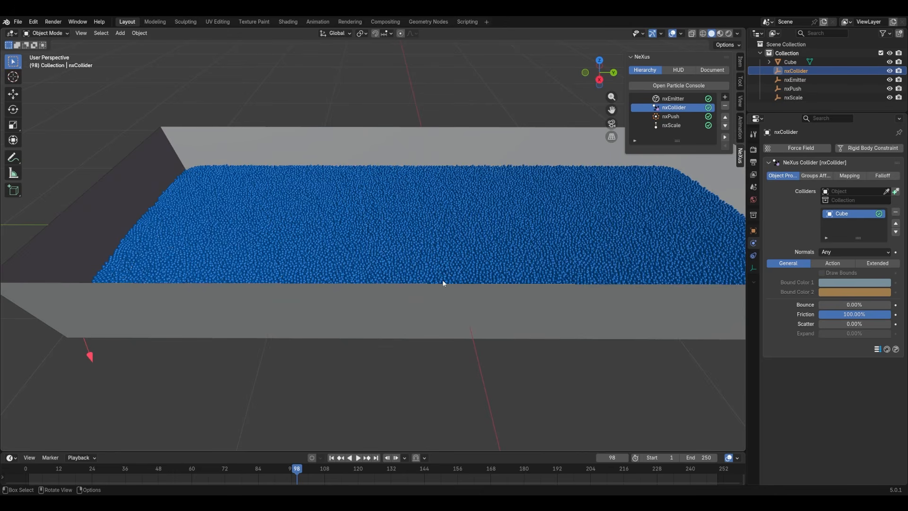
- Hide the Cube tray in the viewport and inspect the particle layer from the side and from above
{"action": "left_click", "coordinate": [889, 62]}
{"action": "middle_click_drag", "start_coordinate": [573, 227], "coordinate": [378, 213]}
{"action": "scroll", "coordinate": [347, 232], "scroll_direction": "up", "scroll_amount": 3}
{"action": "scroll", "coordinate": [347, 234], "scroll_direction": "down", "scroll_amount": 3}
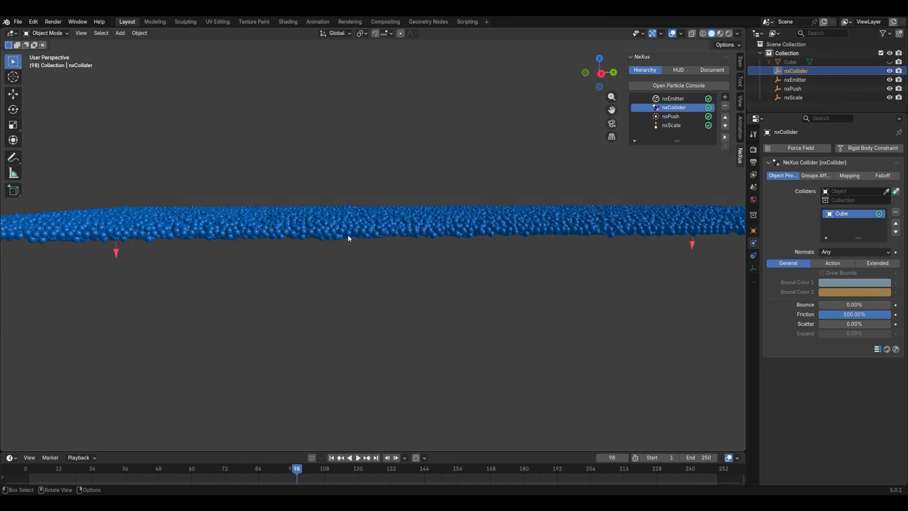
{"action": "middle_click_drag", "start_coordinate": [317, 224], "coordinate": [299, 257]}
{"action": "scroll", "coordinate": [300, 257], "scroll_direction": "down", "scroll_amount": 3}
{"action": "scroll", "coordinate": [312, 283], "scroll_direction": "up", "scroll_amount": 3}
{"action": "middle_click_drag", "start_coordinate": [325, 317], "coordinate": [369, 330]}
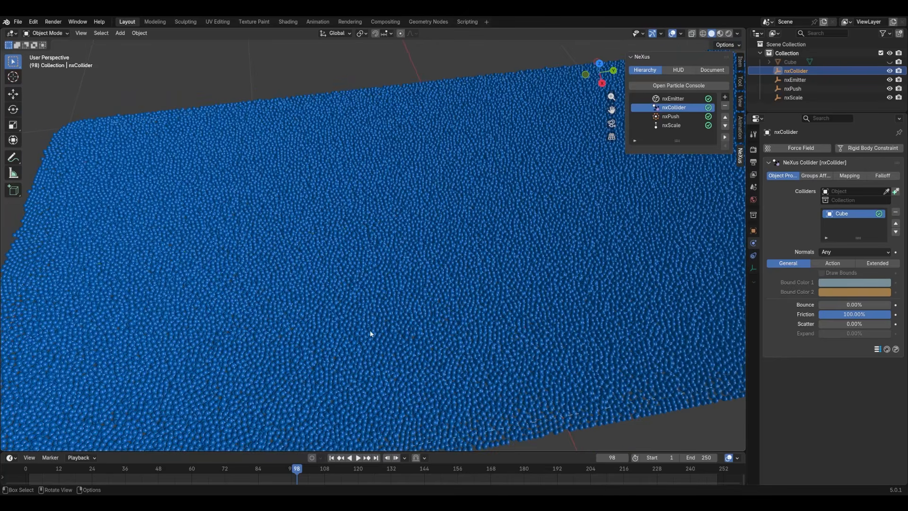
- Set the nxScale Radius End Variation to 100% and replay the simulation from the start to examine the particle sizes
{"action": "left_click", "coordinate": [680, 125]}
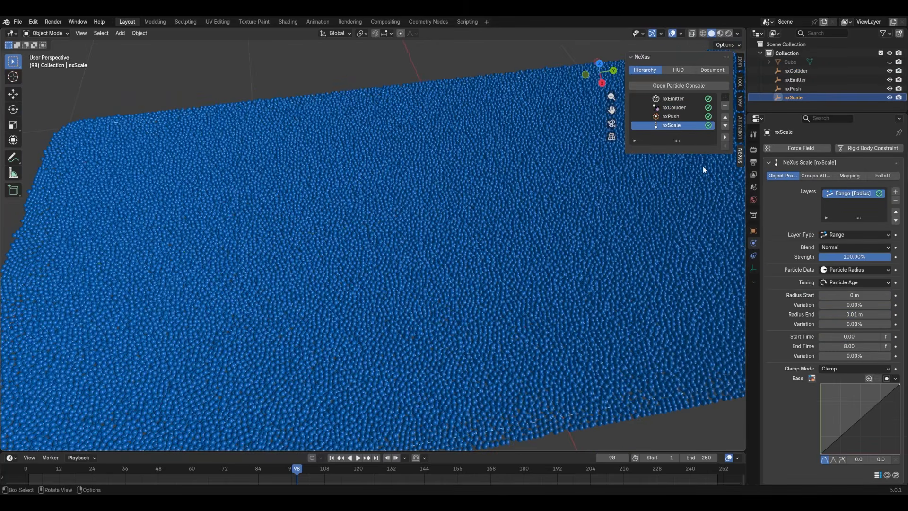
{"action": "left_click_drag", "start_coordinate": [832, 325], "coordinate": [889, 325]}
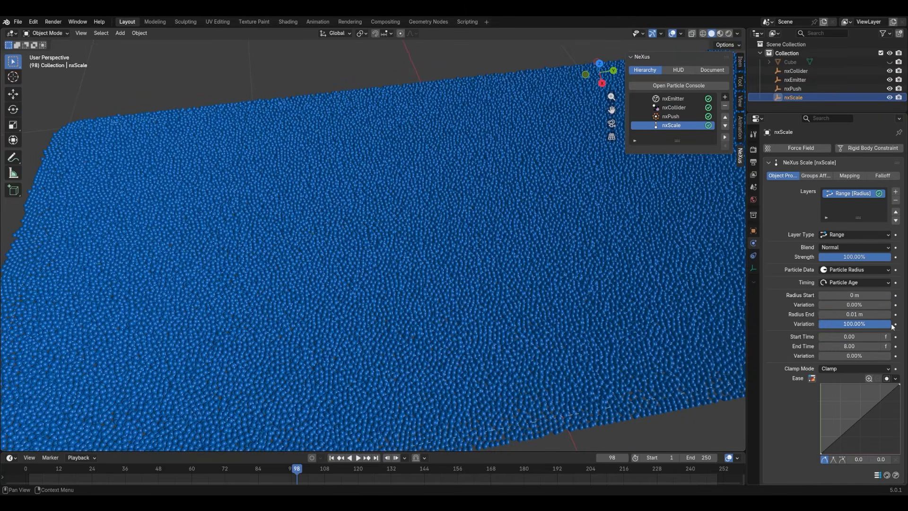
{"action": "left_click", "coordinate": [331, 457]}
{"action": "key", "text": "space"}
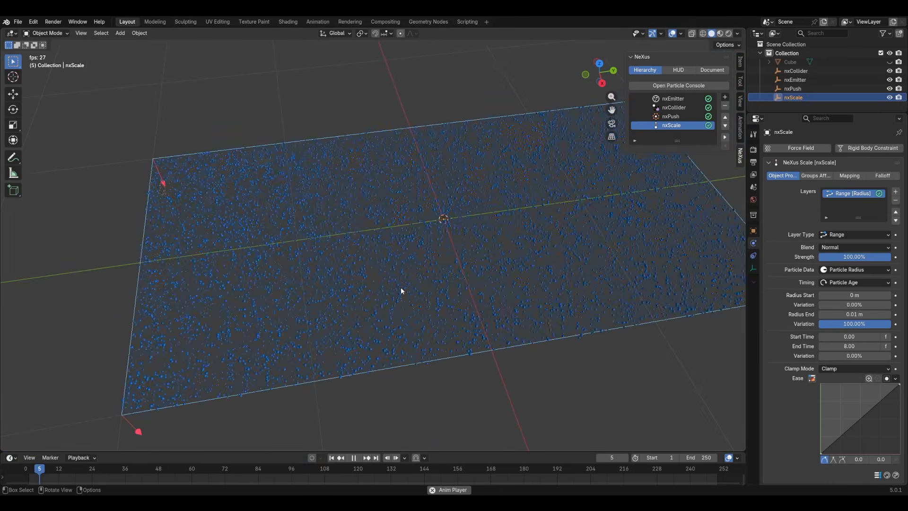
{"action": "scroll", "coordinate": [410, 289], "scroll_direction": "up", "scroll_amount": 3}
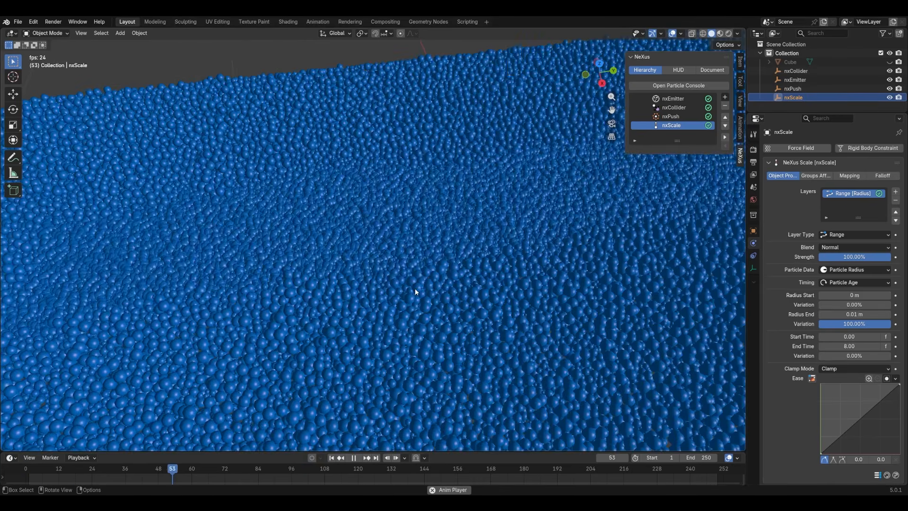
{"action": "mouse_move", "coordinate": [406, 292]}
{"action": "middle_mouse_down"}
{"action": "mouse_move", "coordinate": [437, 268]}
{"action": "mouse_move", "coordinate": [478, 276]}
{"action": "mouse_move", "coordinate": [422, 307]}
{"action": "mouse_move", "coordinate": [435, 325]}
{"action": "mouse_move", "coordinate": [447, 314]}
{"action": "mouse_move", "coordinate": [397, 274]}
{"action": "mouse_move", "coordinate": [402, 282]}
{"action": "middle_mouse_up"}
{"action": "key", "text": "space"}
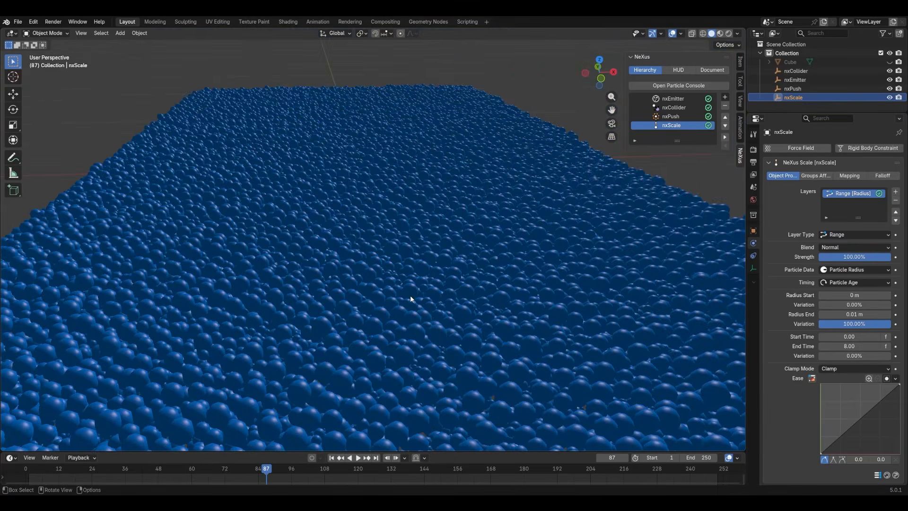
{"action": "scroll", "coordinate": [410, 294], "scroll_direction": "down", "scroll_amount": 6}
{"action": "middle_click_drag", "start_coordinate": [409, 294], "coordinate": [363, 301]}
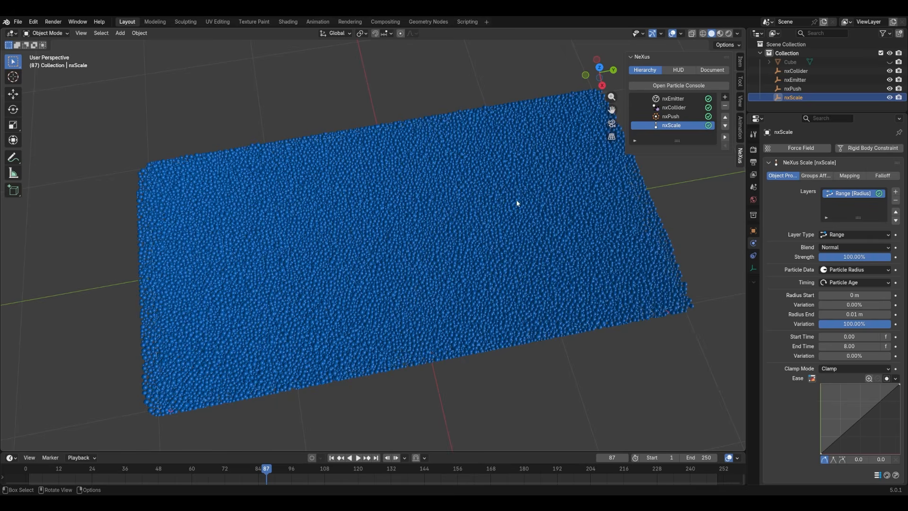
- Return to the first frame and, in top view, add a Bézier curve at the origin rotated 90 degrees about Z
{"action": "left_click", "coordinate": [599, 67]}
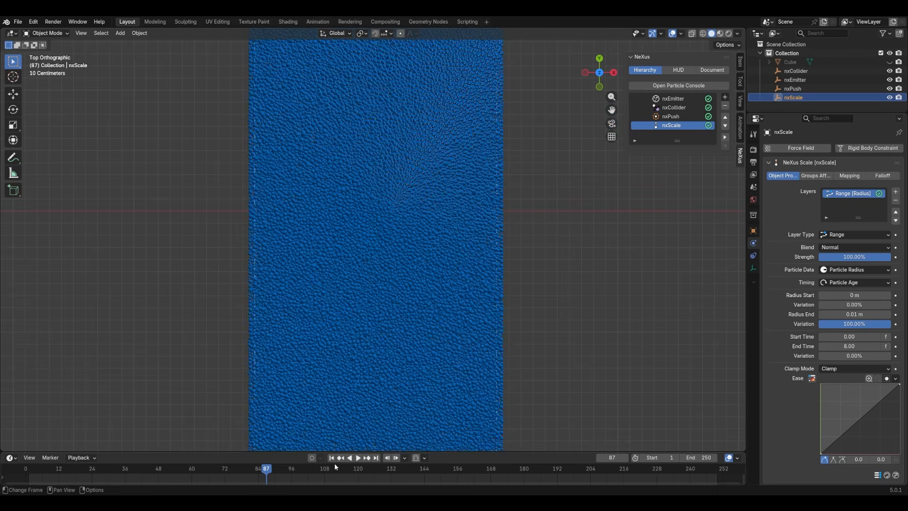
{"action": "left_click", "coordinate": [332, 457]}
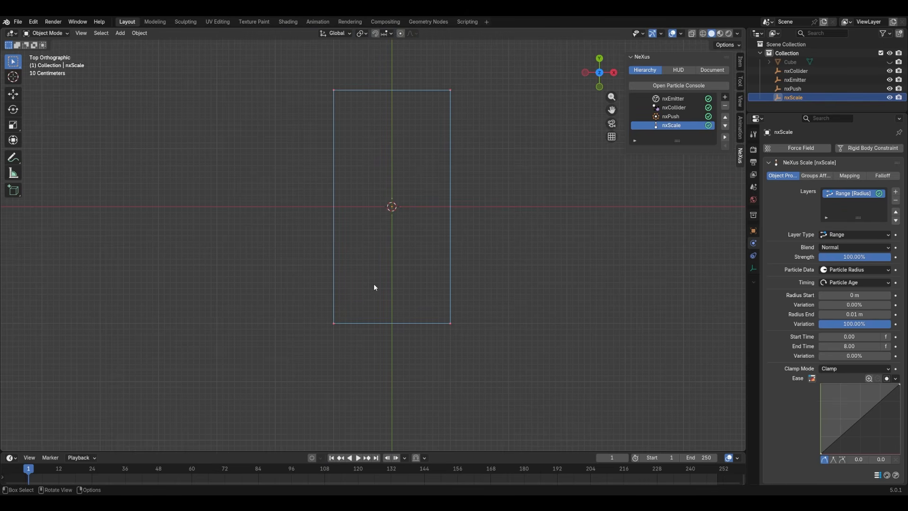
{"action": "key", "text": "shift+a"}
{"action": "mouse_move", "coordinate": [357, 383]}
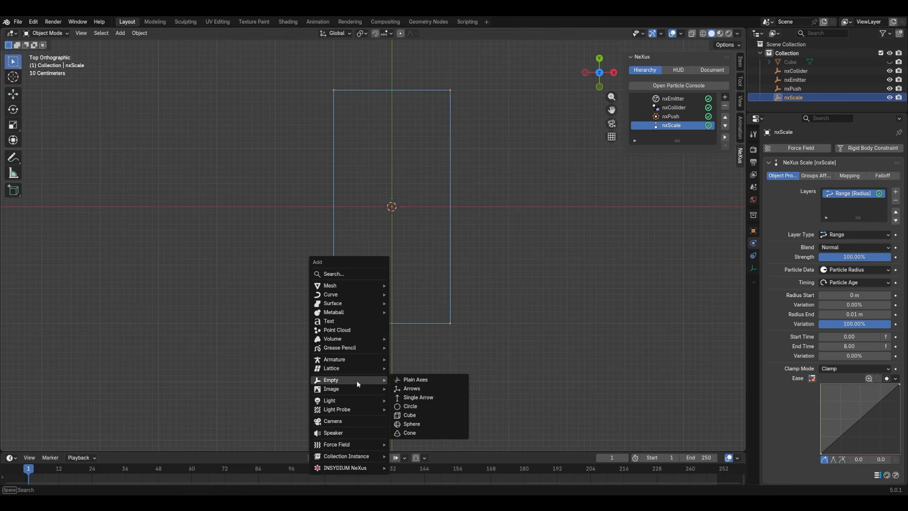
{"action": "mouse_move", "coordinate": [355, 294]}
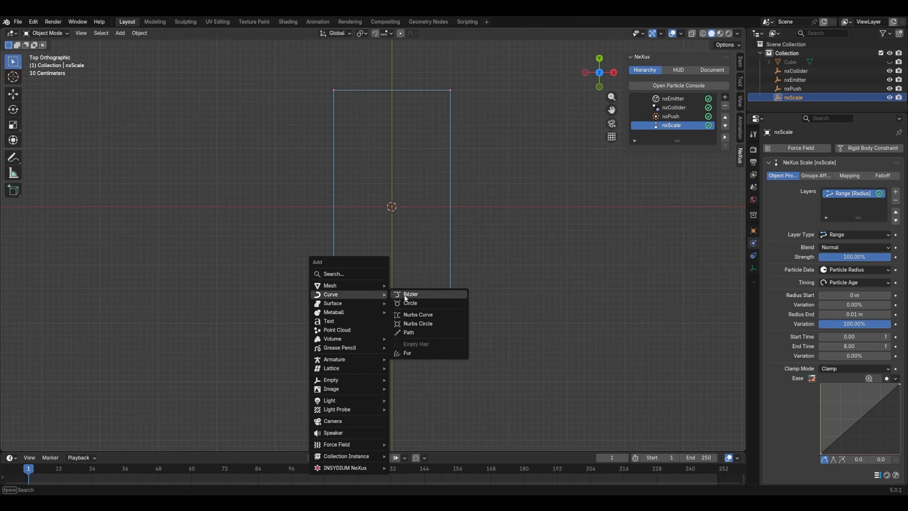
{"action": "left_click", "coordinate": [406, 294]}
{"action": "type", "text": "r"}
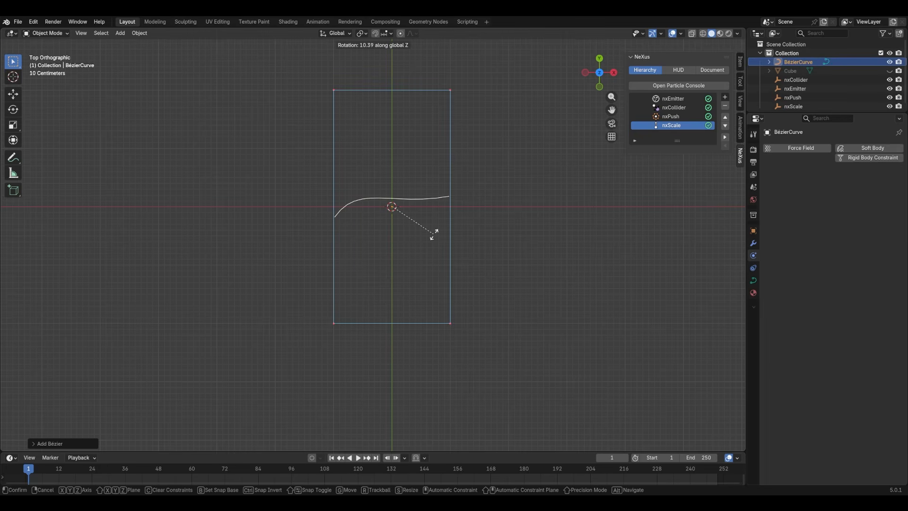
{"action": "type", "text": "90"}
{"action": "key", "text": "Return"}
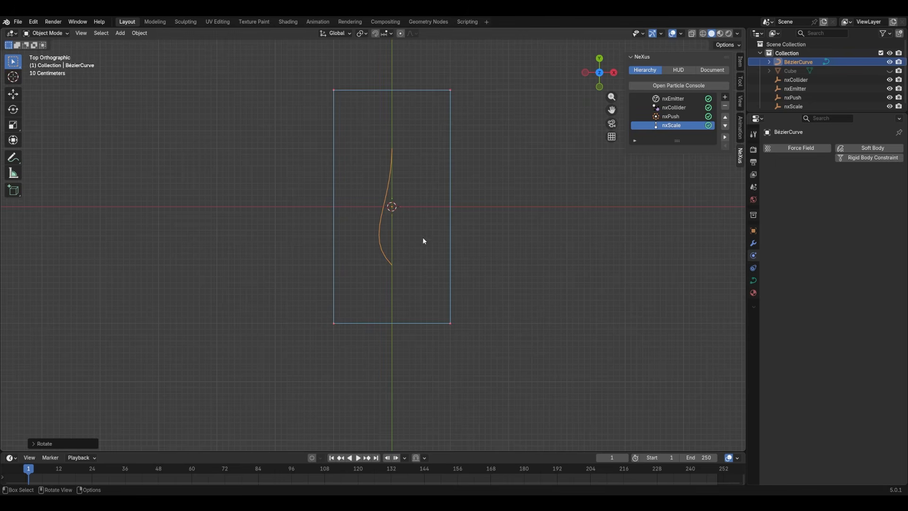
- Move the curve's end point on the negative Y side outward past the edge of the emitter rectangle
{"action": "key", "text": "Tab"}
{"action": "left_click_drag", "start_coordinate": [426, 312], "coordinate": [389, 253]}
{"action": "key", "text": "g"}
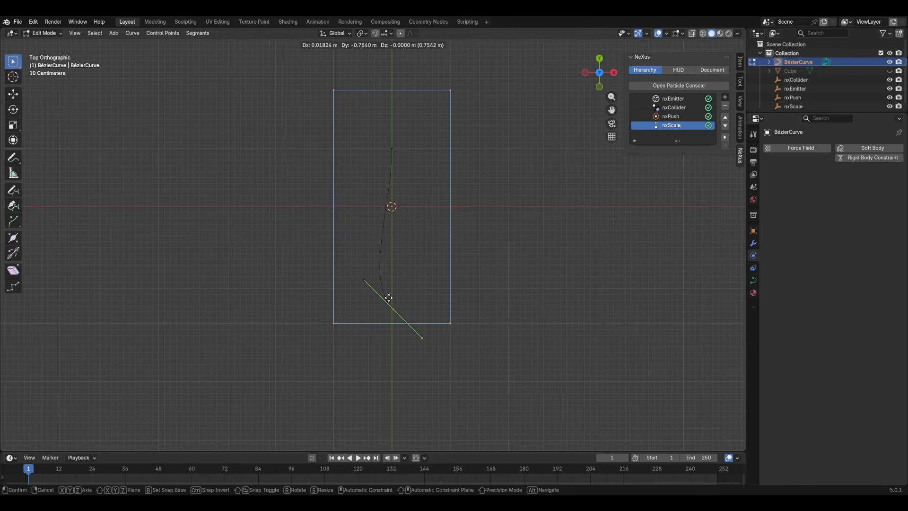
{"action": "left_click", "coordinate": [388, 333]}
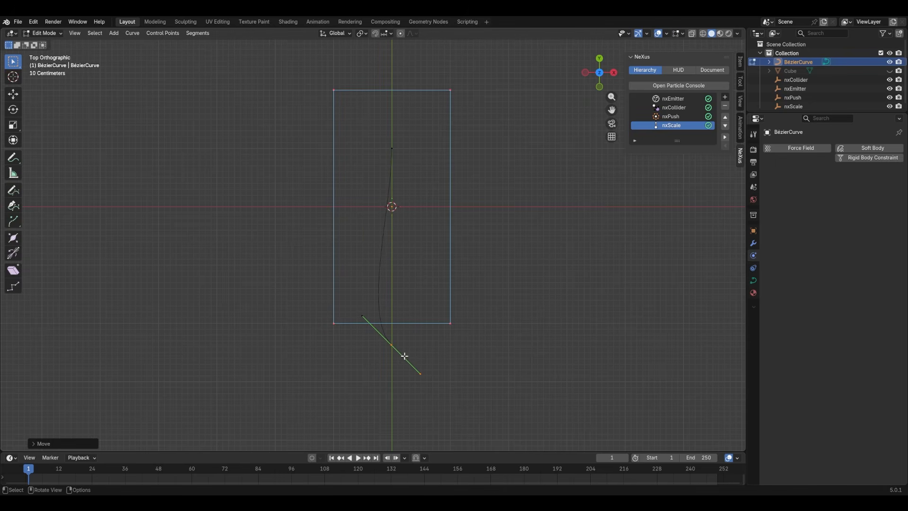
{"action": "key", "text": "g"}
{"action": "left_click", "coordinate": [414, 385]}
- Move the curve's positive Y end point about 1.57 m outward past the emitter rectangle and rotate its handles into a diagonal slant
{"action": "left_click_drag", "start_coordinate": [421, 178], "coordinate": [384, 130]}
{"action": "key", "text": "g"}
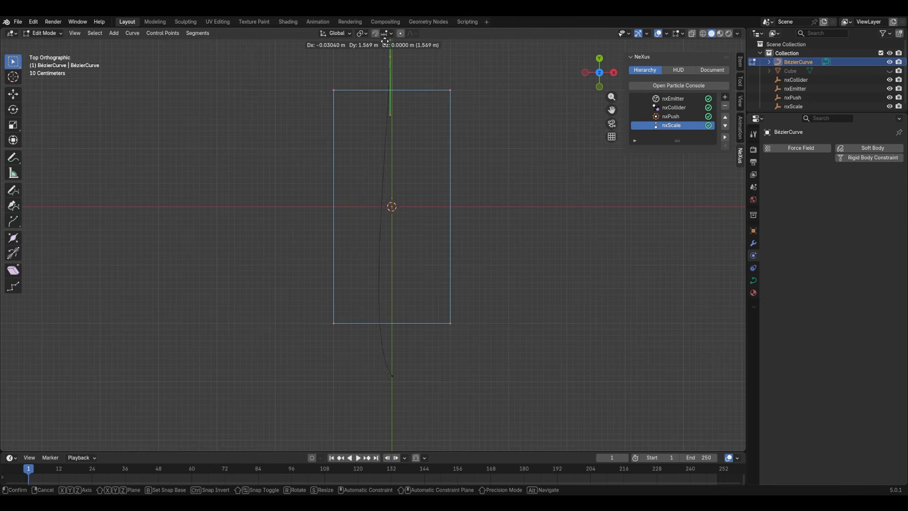
{"action": "left_click", "coordinate": [385, 41]}
{"action": "key", "text": "r"}
{"action": "left_click", "coordinate": [512, 81]}
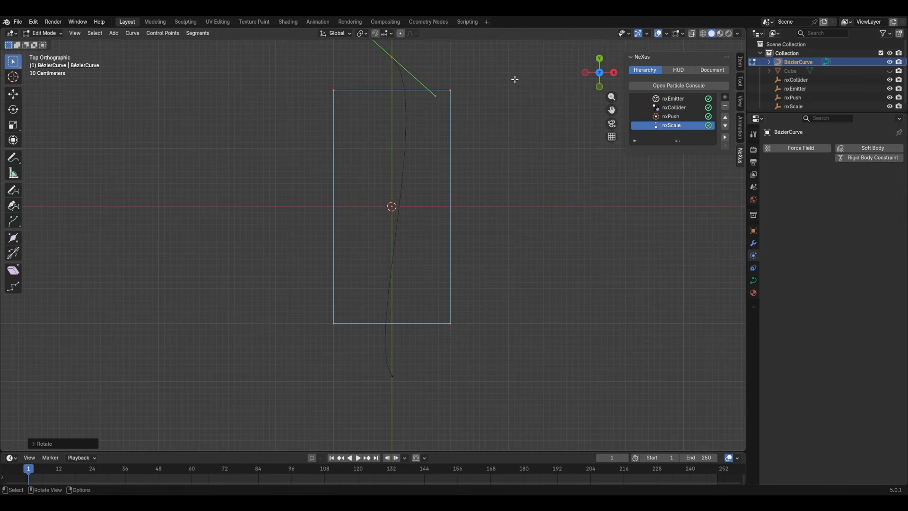
- Subdivide the curve segment between its two end points to add a middle control point
{"action": "left_click", "coordinate": [392, 376]}
{"action": "right_click", "coordinate": [405, 285]}
{"action": "left_click", "coordinate": [376, 259]}
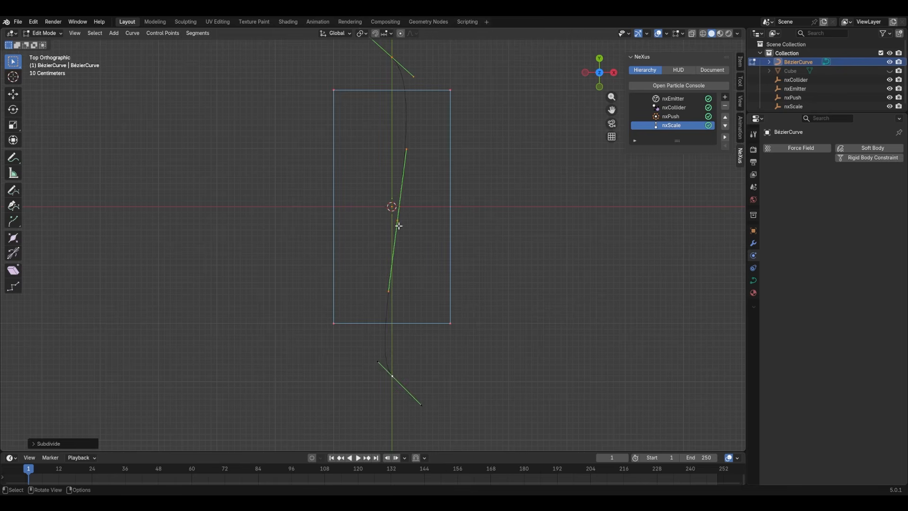
- Place the curve's middle point near the origin, then rotate and scale its handles so the curve snakes along the Y axis
{"action": "key", "text": "g"}
{"action": "left_click", "coordinate": [380, 215]}
{"action": "key", "text": "r"}
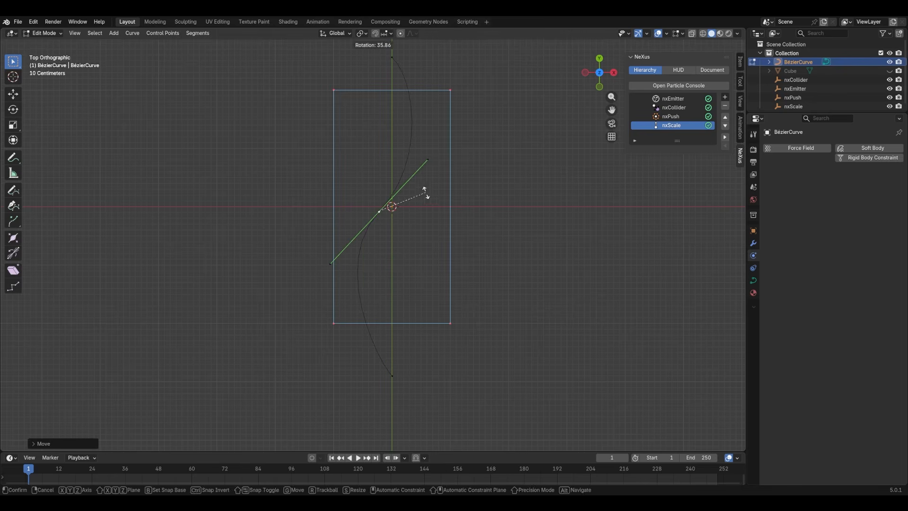
{"action": "left_click", "coordinate": [425, 192]}
{"action": "key", "text": "s"}
{"action": "left_click", "coordinate": [464, 169]}
{"action": "key", "text": "g"}
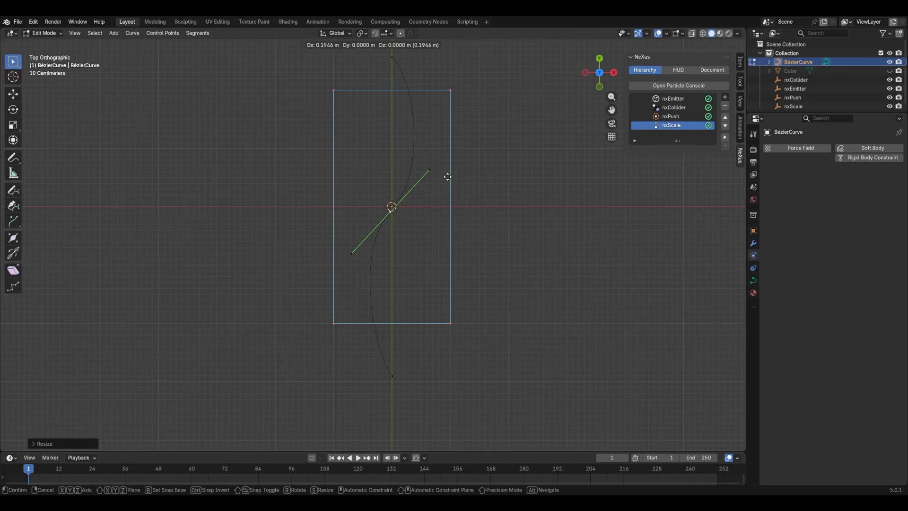
{"action": "left_click", "coordinate": [447, 177]}
{"action": "key", "text": "r"}
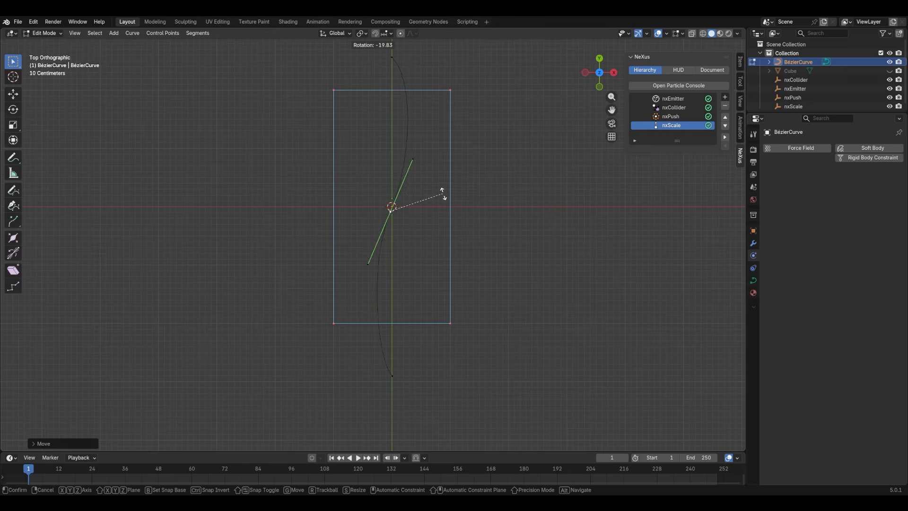
{"action": "left_click", "coordinate": [388, 180]}
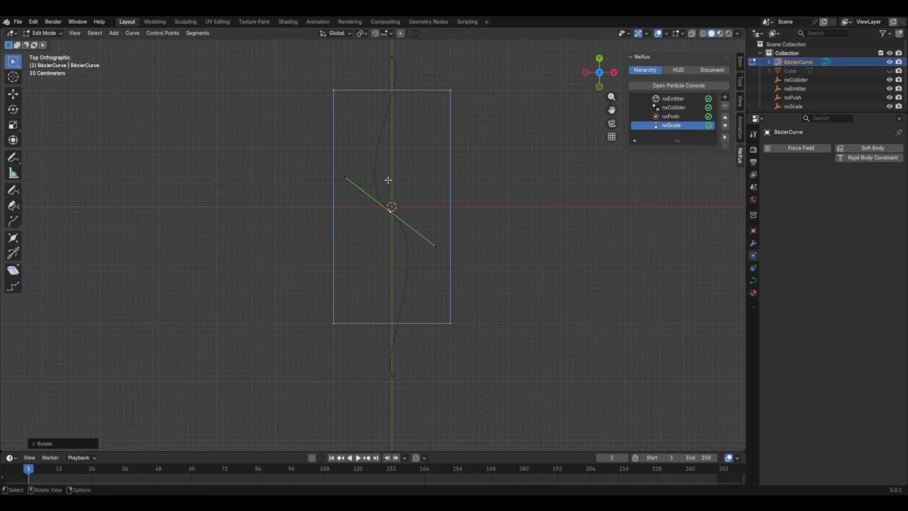
{"action": "key", "text": "s"}
{"action": "left_click", "coordinate": [476, 243]}
- Enlarge the handles of both end points to round out the S-shaped curve, and return to Object Mode
{"action": "left_click", "coordinate": [393, 373]}
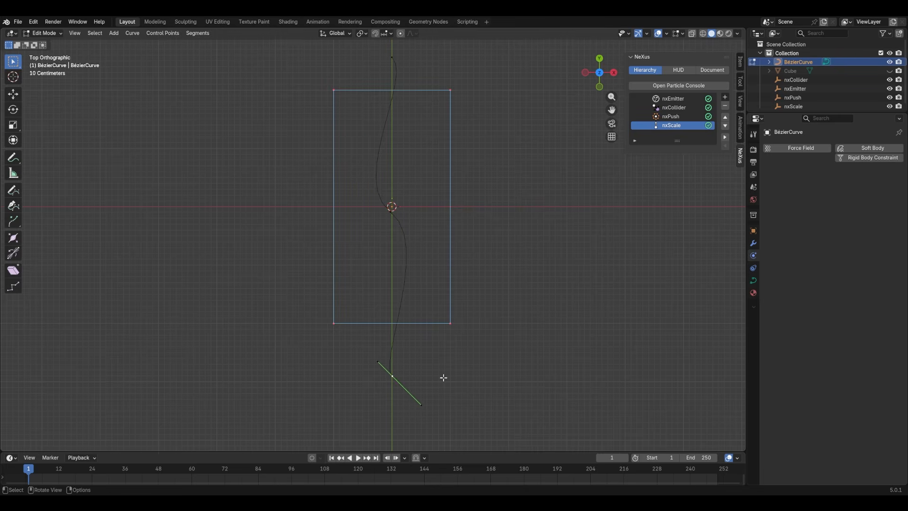
{"action": "key", "text": "s"}
{"action": "left_click", "coordinate": [528, 406]}
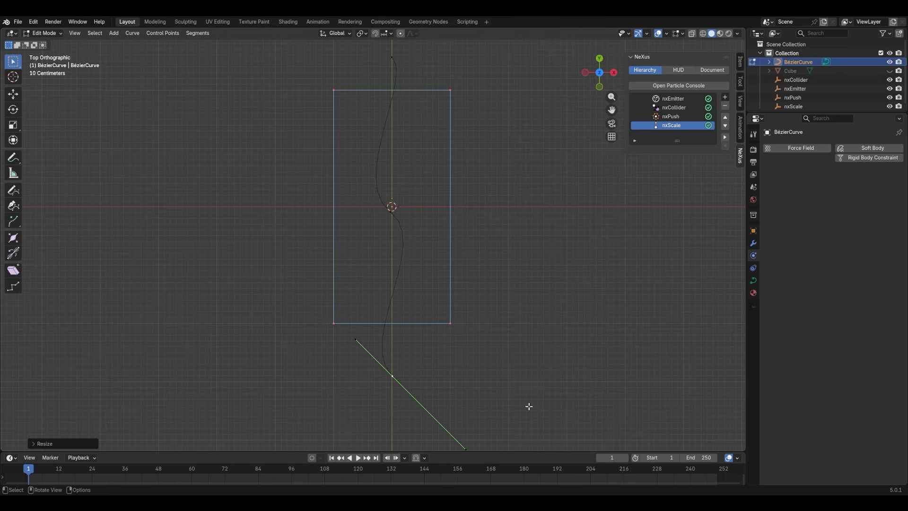
{"action": "left_click", "coordinate": [392, 57]}
{"action": "key", "text": "s"}
{"action": "left_click", "coordinate": [523, 167]}
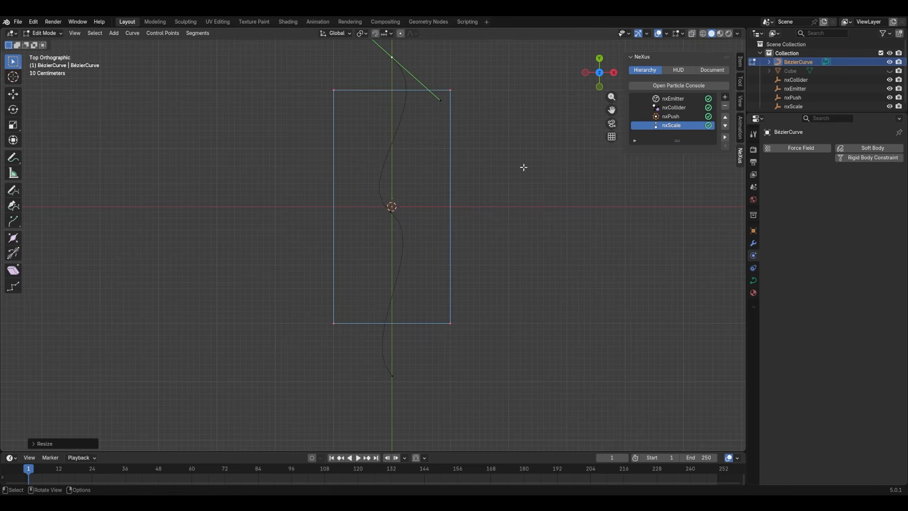
{"action": "key", "text": "Tab"}
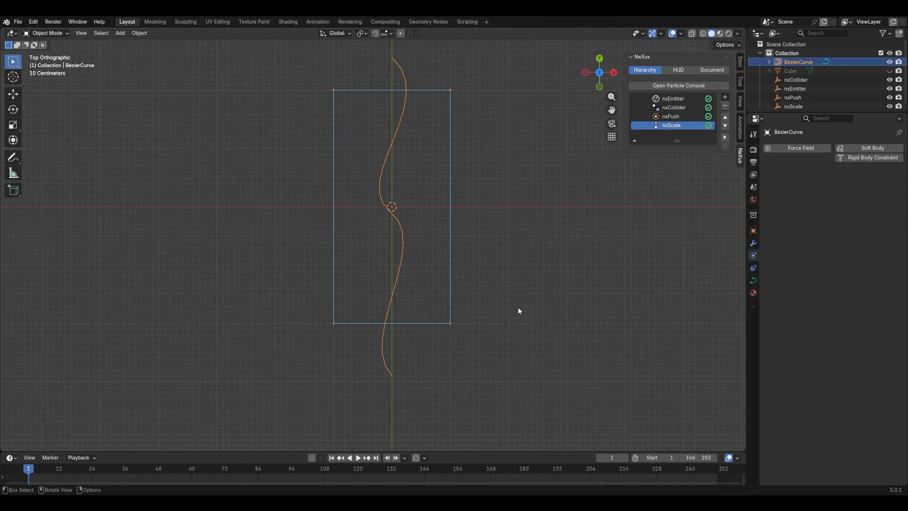
- Add a Plain Axes empty at the origin
{"action": "middle_click_drag", "start_coordinate": [518, 310], "coordinate": [328, 223]}
{"action": "key", "text": "shift+a"}
{"action": "mouse_move", "coordinate": [313, 295]}
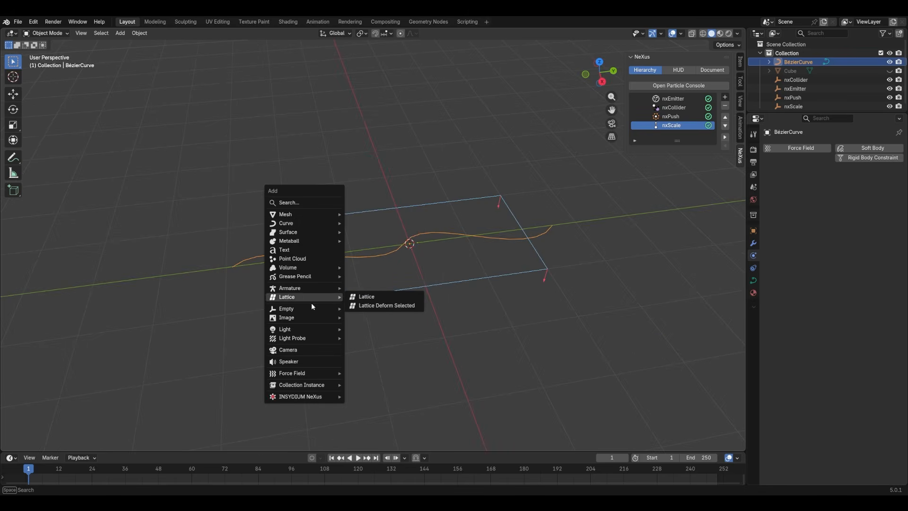
{"action": "mouse_move", "coordinate": [333, 308]}
{"action": "left_click", "coordinate": [363, 309]}
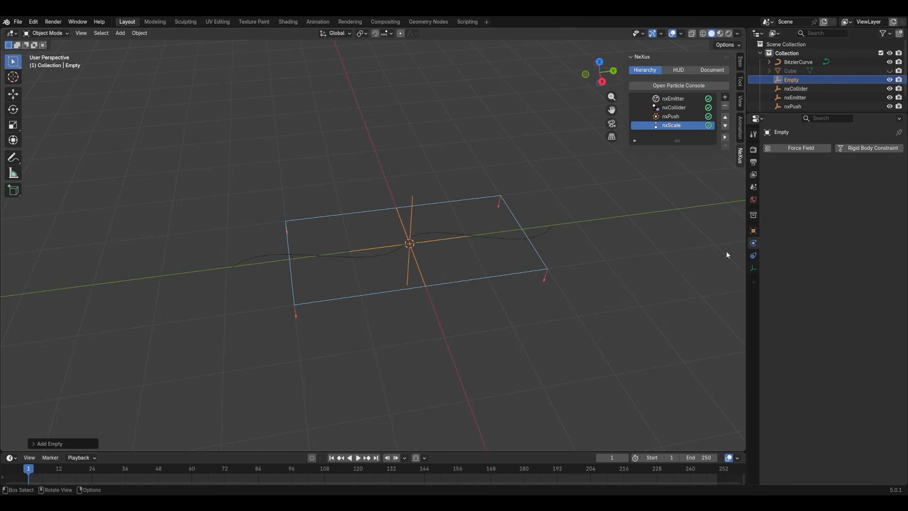
{"action": "middle_click_drag", "start_coordinate": [446, 269], "coordinate": [428, 240]}
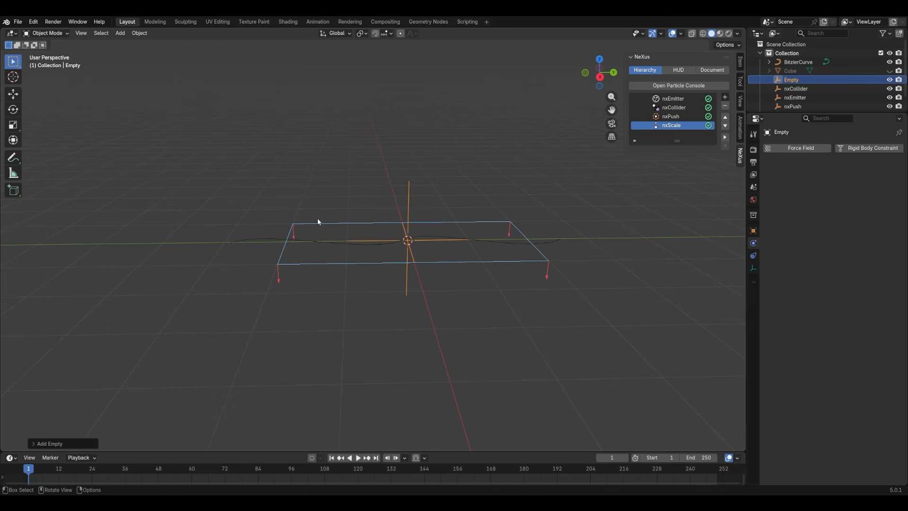
- Add a Follow Path constraint to the empty with the Bézier curve as its target
{"action": "left_click", "coordinate": [753, 255]}
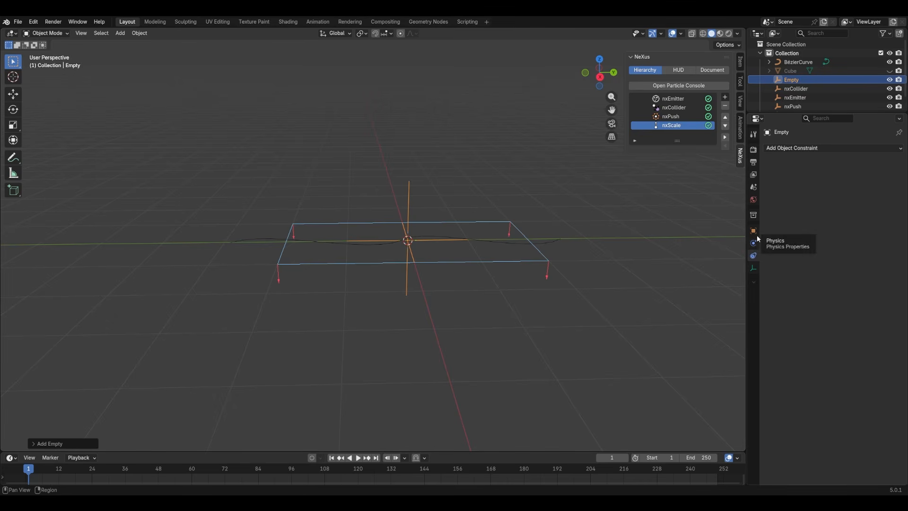
{"action": "left_click", "coordinate": [825, 147]}
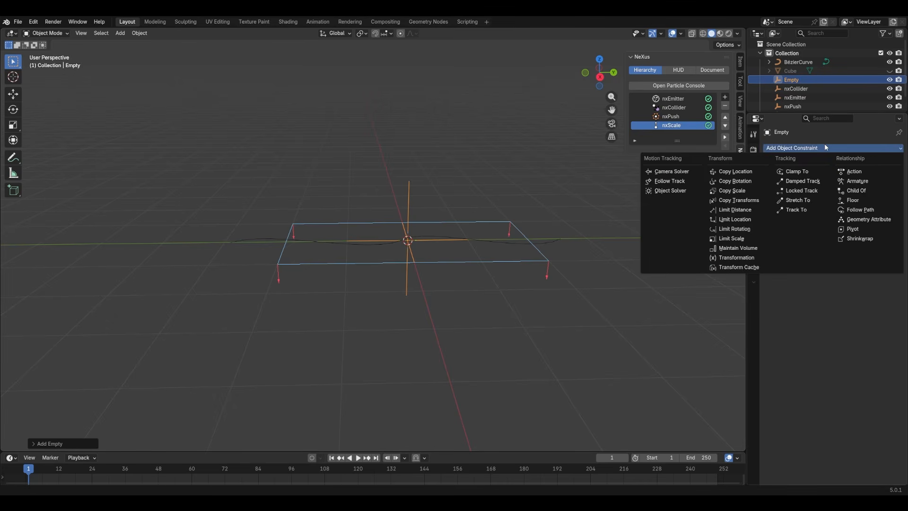
{"action": "left_click", "coordinate": [880, 209]}
{"action": "left_click", "coordinate": [886, 175]}
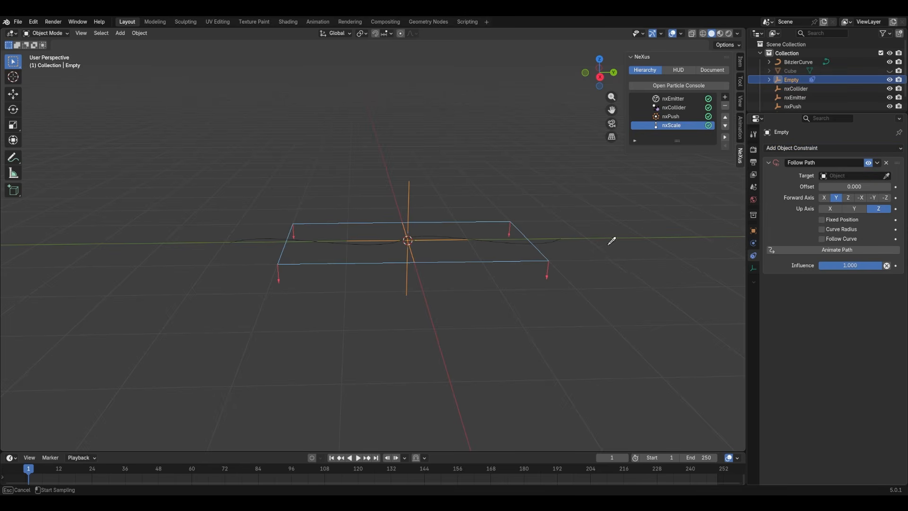
{"action": "left_click", "coordinate": [561, 237]}
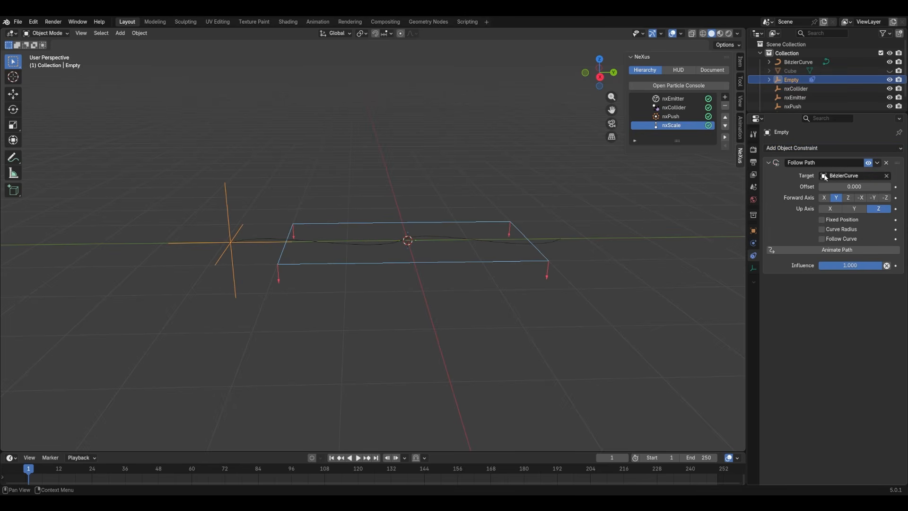
- Try out the Follow Path offset along the curve, and keyframe it at 0 on frame 1
{"action": "left_click_drag", "start_coordinate": [841, 186], "coordinate": [791, 186]}
{"action": "middle_click_drag", "start_coordinate": [434, 194], "coordinate": [476, 261]}
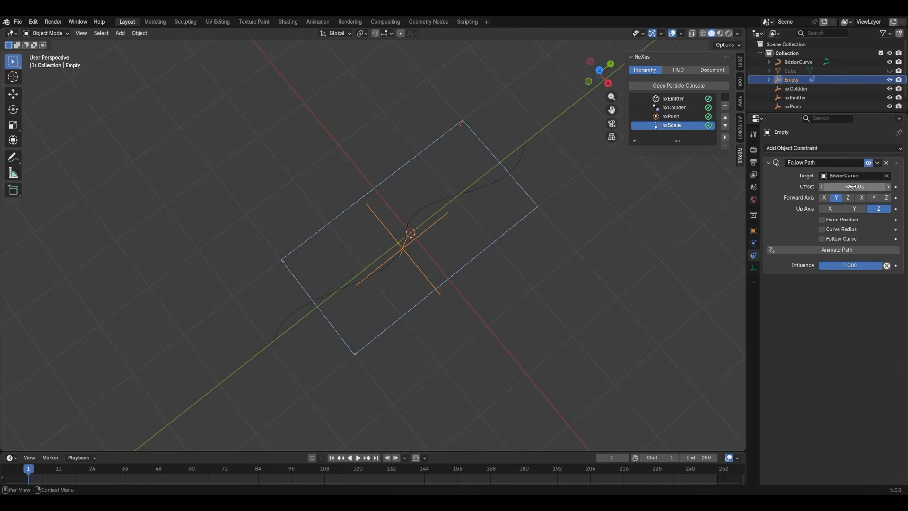
{"action": "left_click_drag", "start_coordinate": [851, 186], "coordinate": [898, 186]}
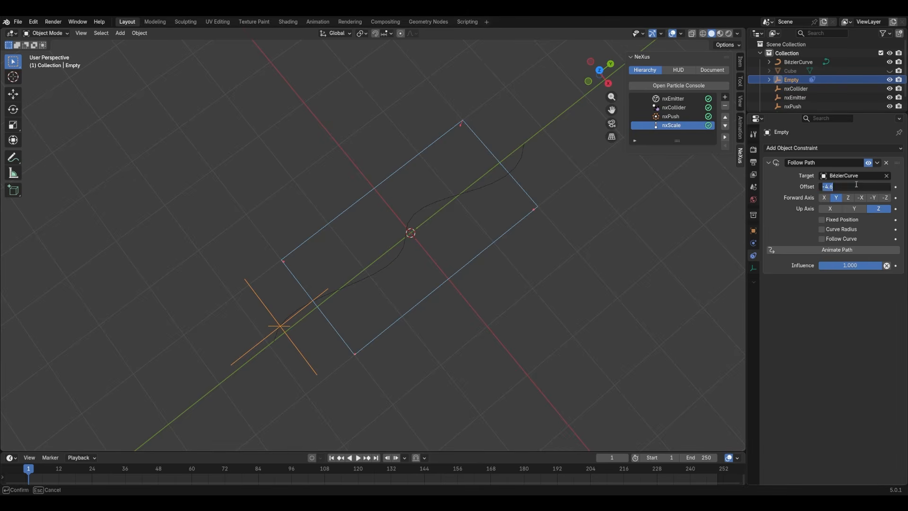
{"action": "key", "text": "BackSpace"}
{"action": "key", "text": "i"}
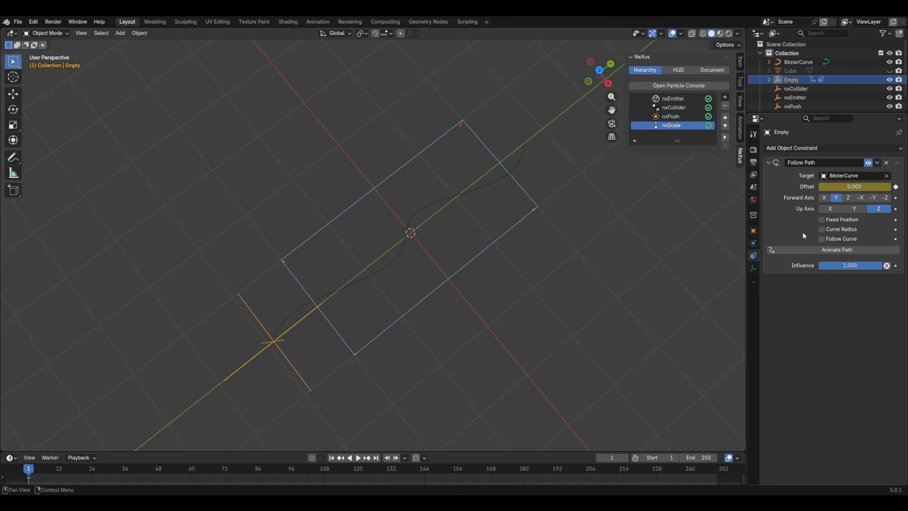
- Keyframe the Follow Path offset at -100 on frame 250
{"action": "left_click", "coordinate": [375, 457]}
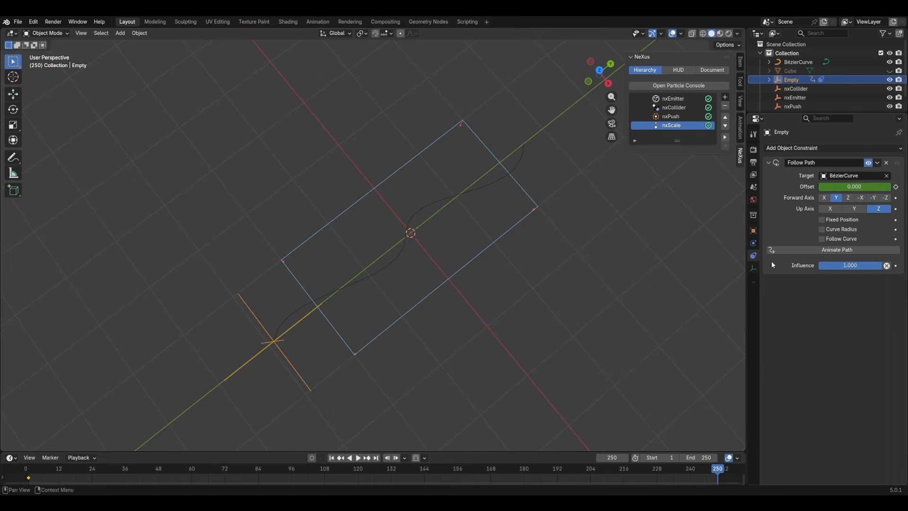
{"action": "double_click", "coordinate": [838, 187]}
{"action": "left_click", "coordinate": [809, 330]}
{"action": "left_click_drag", "start_coordinate": [854, 187], "coordinate": [815, 187]}
{"action": "double_click", "coordinate": [838, 186]}
{"action": "type", "text": "-100"}
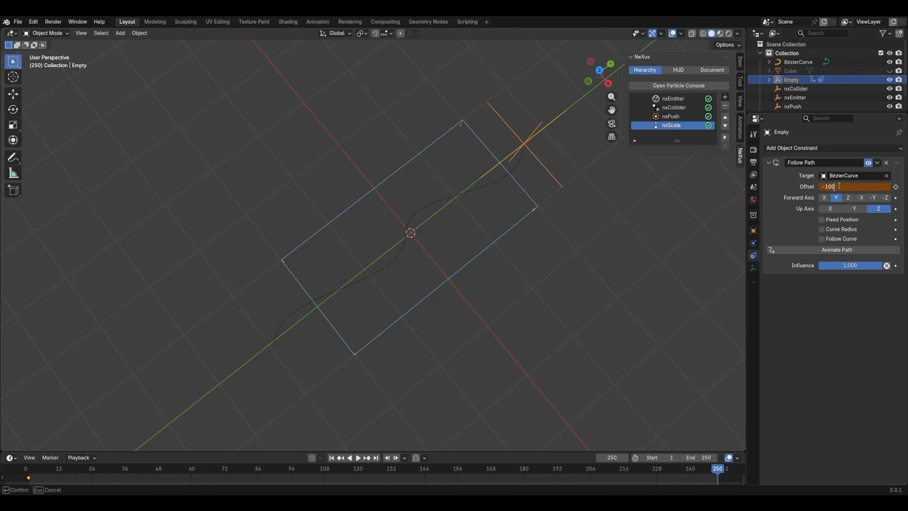
{"action": "key", "text": "Return"}
{"action": "key", "text": "i"}
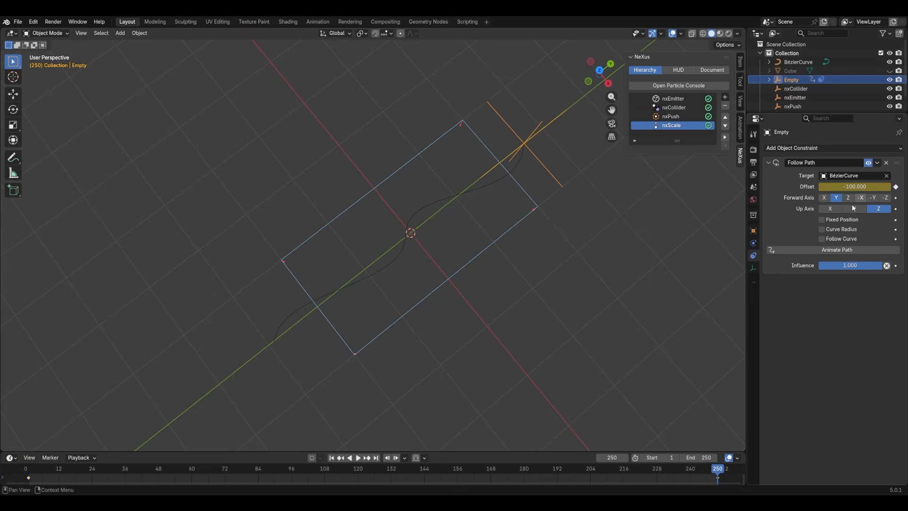
- Set the empty's display size to 0.1 m
{"action": "left_click", "coordinate": [753, 268]}
{"action": "double_click", "coordinate": [845, 171]}
{"action": "key", "text": "BackSpace"}
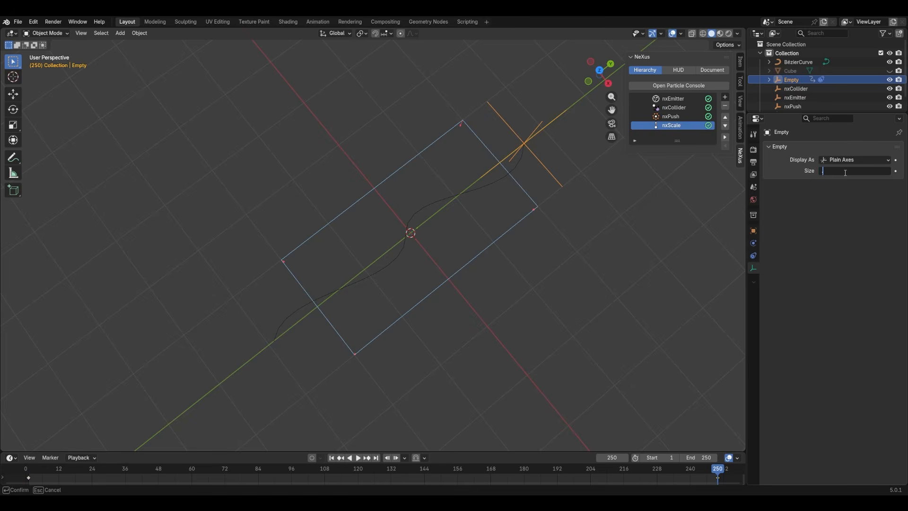
{"action": "type", "text": "0.1"}
{"action": "key", "text": "Return"}
- Inspect the empty and curve around the emitter, and play the animation to check the empty's travel through the particles
{"action": "middle_click_drag", "start_coordinate": [579, 205], "coordinate": [528, 164]}
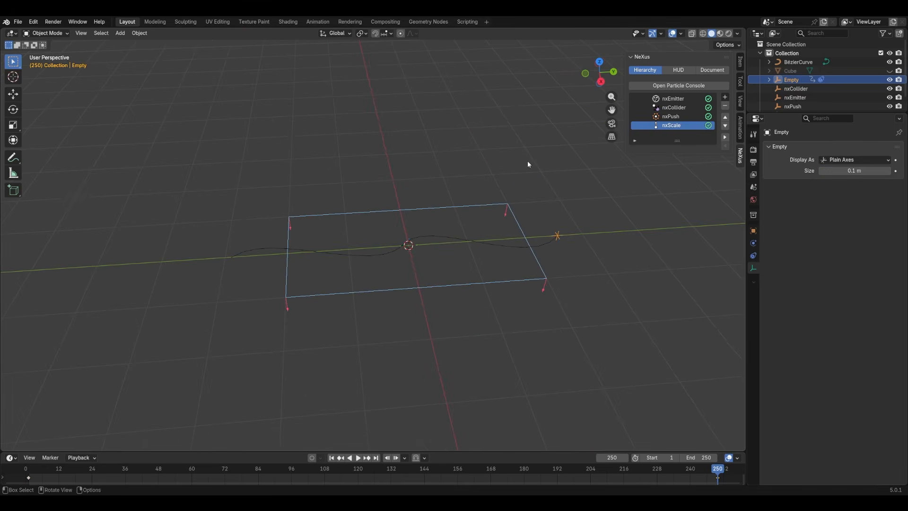
{"action": "middle_click_drag", "start_coordinate": [555, 235], "coordinate": [571, 325]}
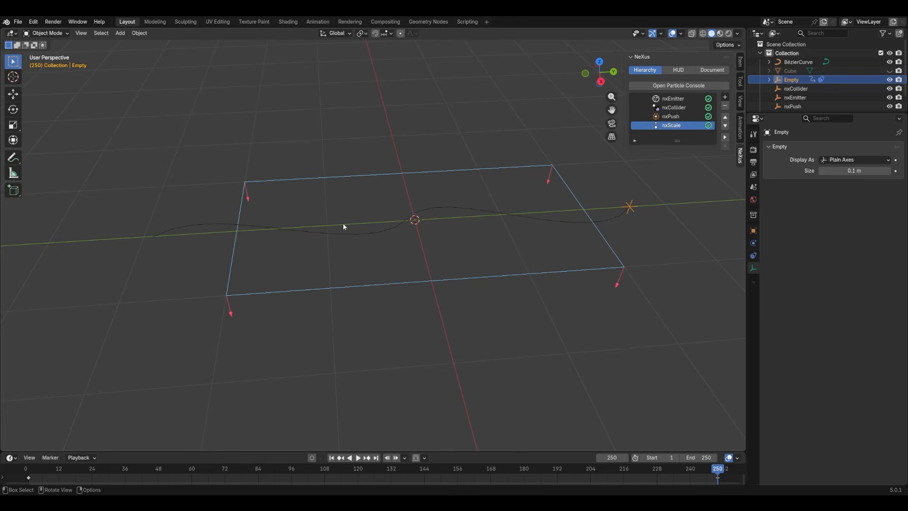
{"action": "middle_click_drag", "start_coordinate": [453, 259], "coordinate": [478, 258]}
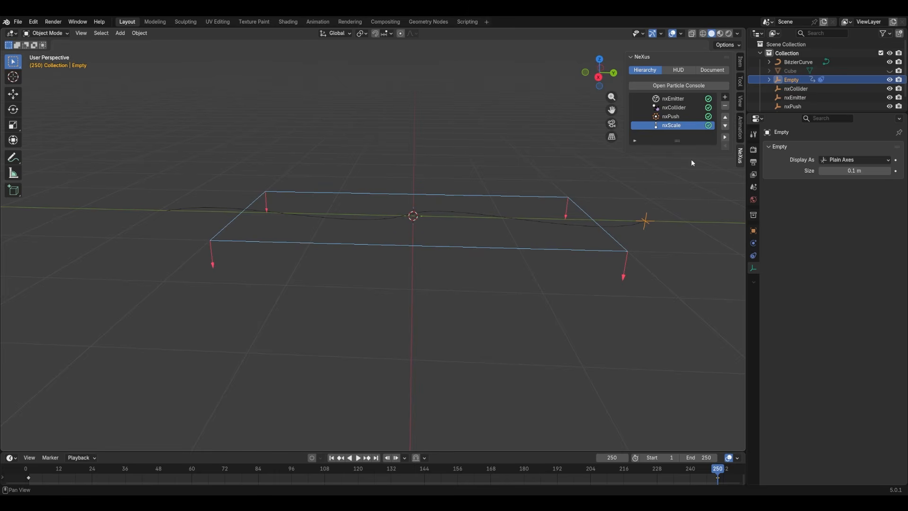
{"action": "left_click", "coordinate": [669, 239]}
{"action": "left_click", "coordinate": [650, 223]}
{"action": "left_click", "coordinate": [458, 183]}
{"action": "middle_click_drag", "start_coordinate": [377, 138], "coordinate": [600, 213]}
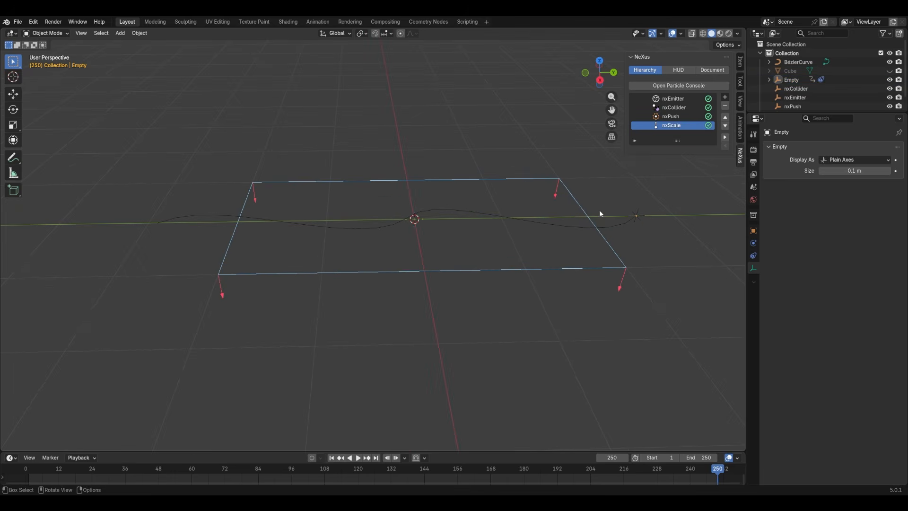
{"action": "left_click", "coordinate": [631, 215]}
{"action": "left_click", "coordinate": [440, 164]}
{"action": "key", "text": "space"}
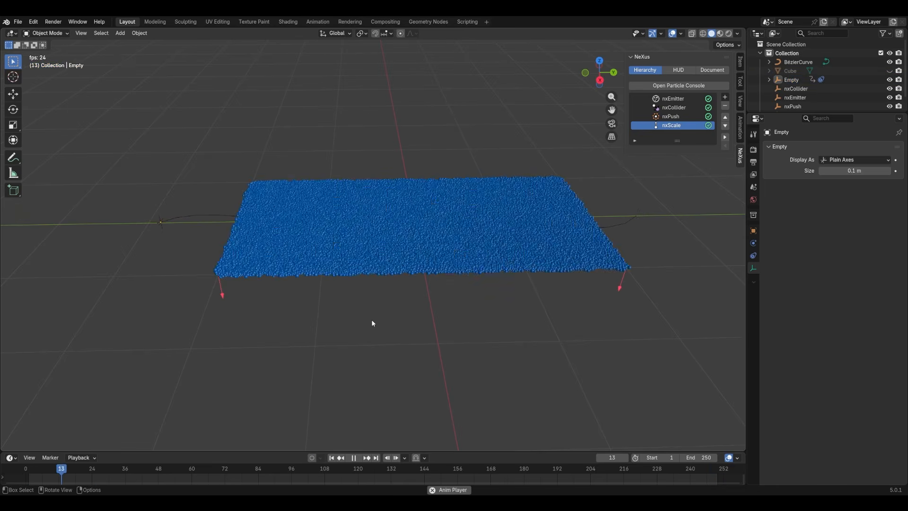
{"action": "left_click", "coordinate": [222, 219]}
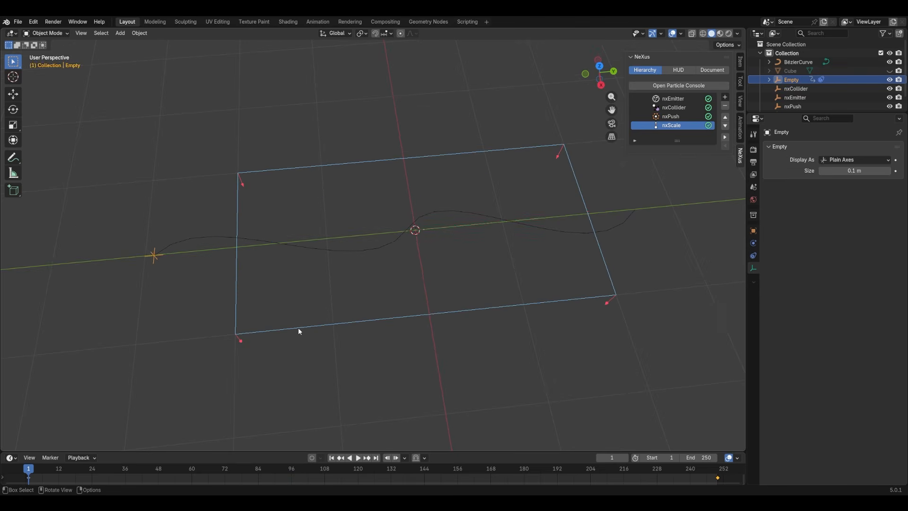
{"action": "left_click", "coordinate": [298, 331]}
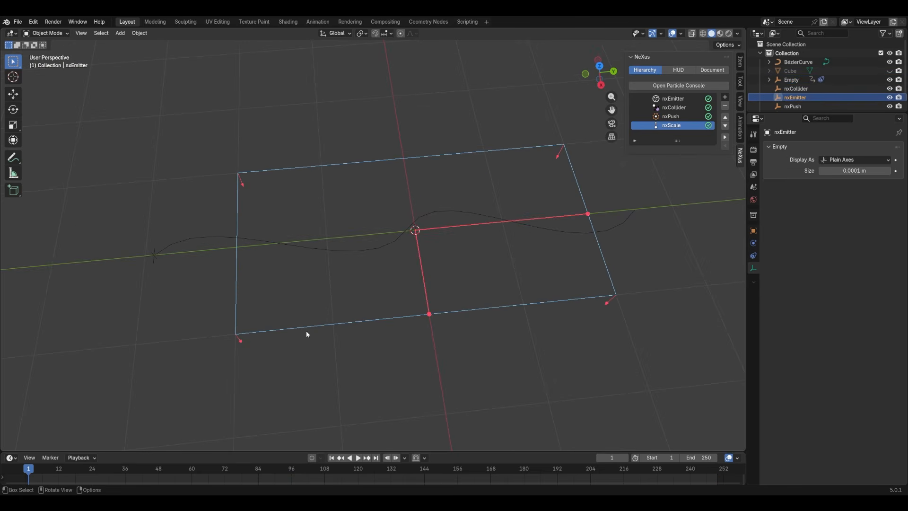
{"action": "left_click", "coordinate": [340, 419]}
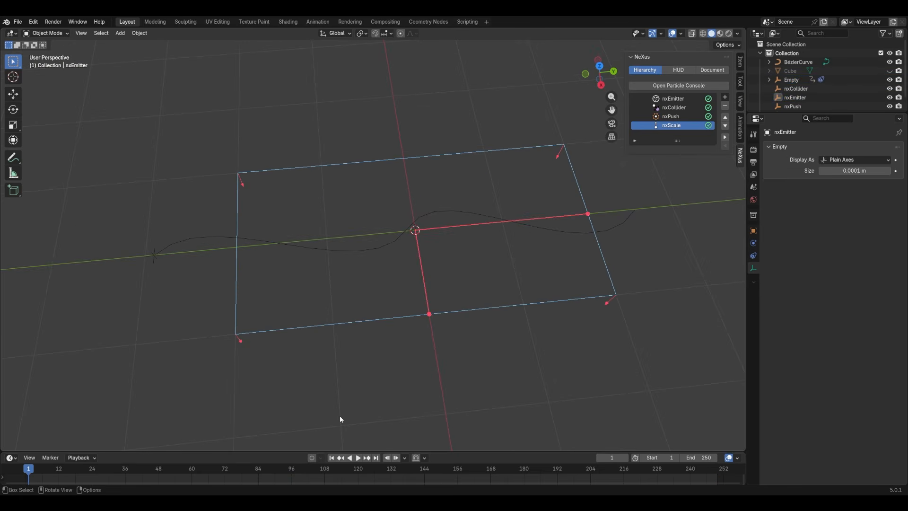
- Add an nxQuestion modifier and give it a question with a nested action
{"action": "left_click", "coordinate": [726, 97]}
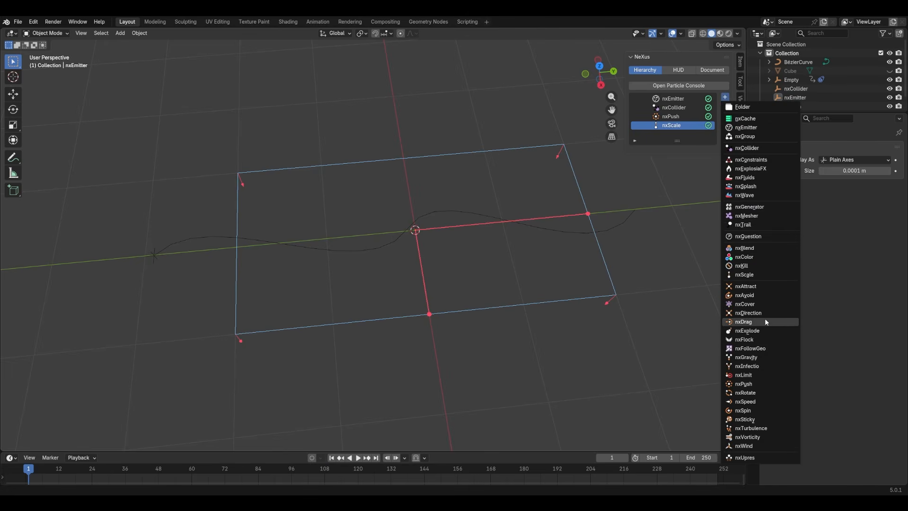
{"action": "left_click", "coordinate": [748, 236]}
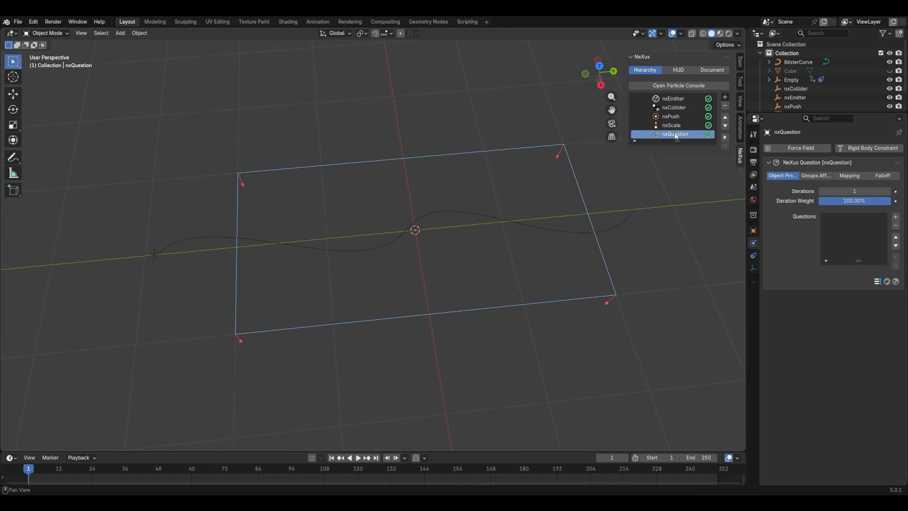
{"action": "left_click", "coordinate": [895, 216]}
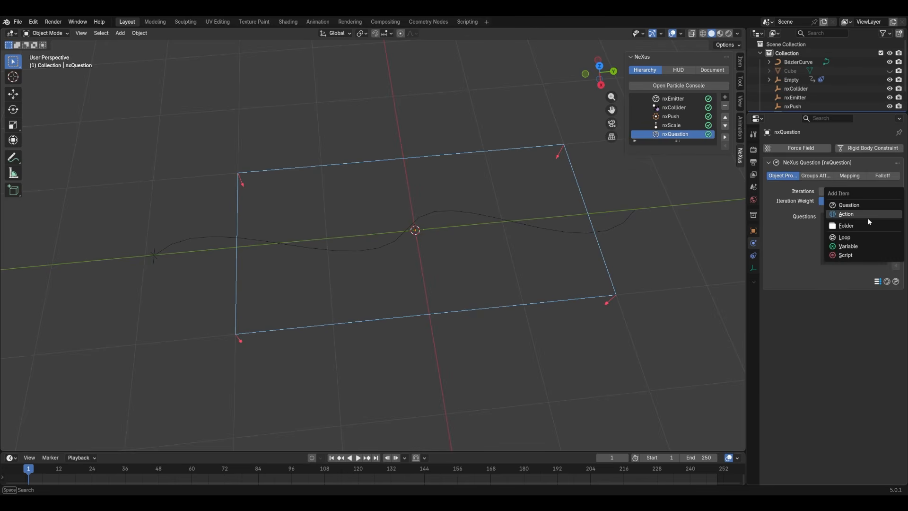
{"action": "left_click", "coordinate": [849, 206]}
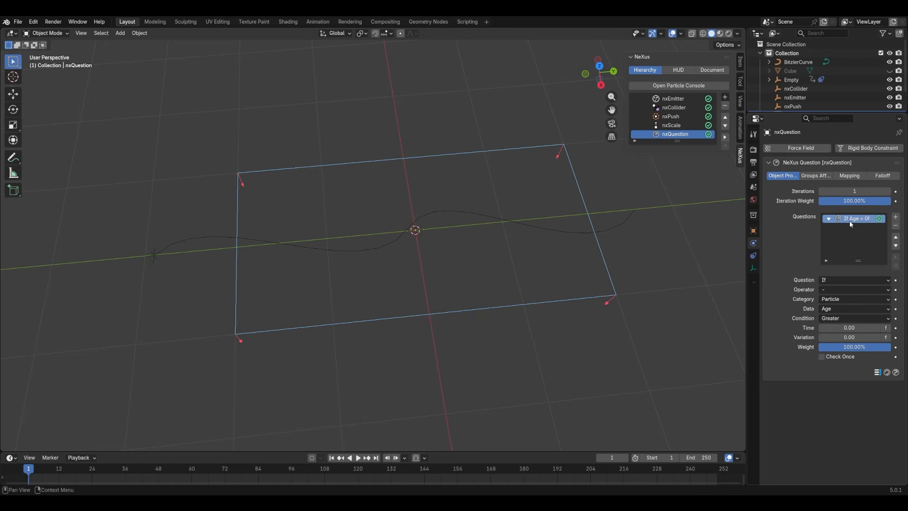
{"action": "left_click", "coordinate": [895, 217]}
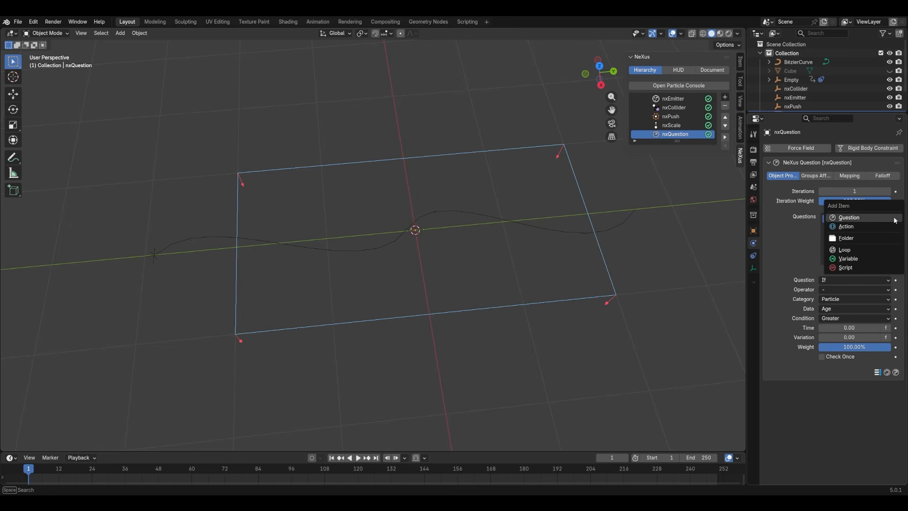
{"action": "left_click", "coordinate": [860, 227]}
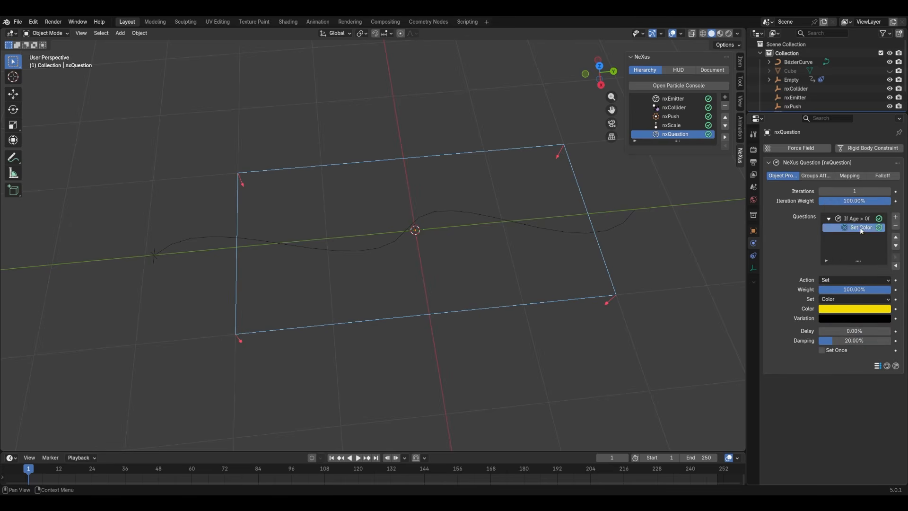
- Review the settings of the question and its Set Color action, and play the simulation to check the particle color
{"action": "left_click", "coordinate": [835, 218]}
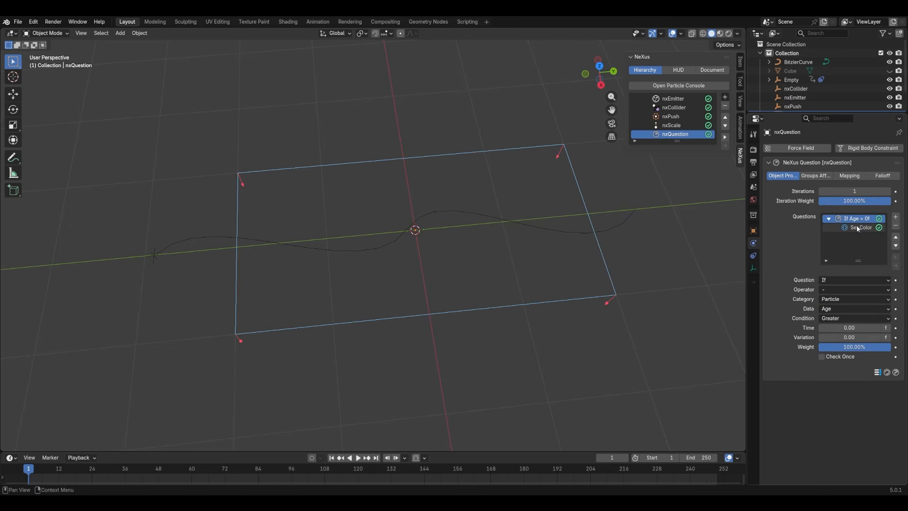
{"action": "left_click", "coordinate": [859, 228]}
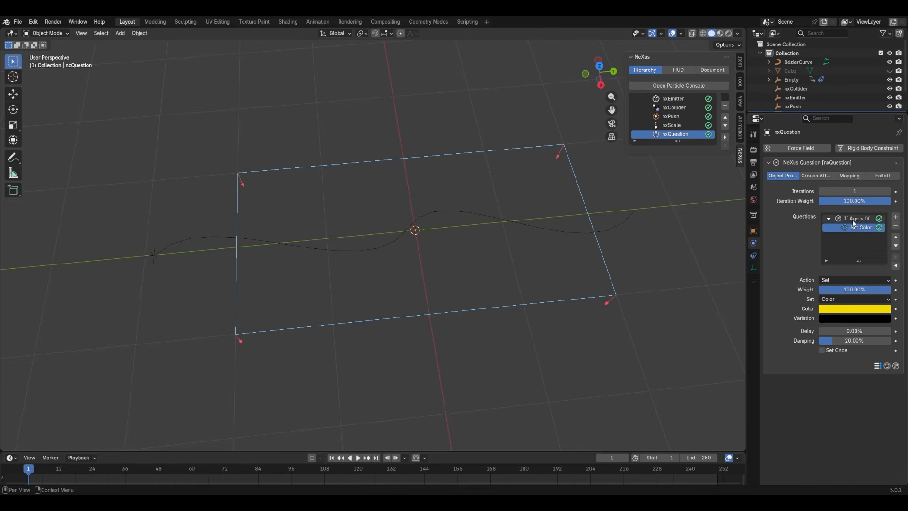
{"action": "left_click", "coordinate": [852, 220]}
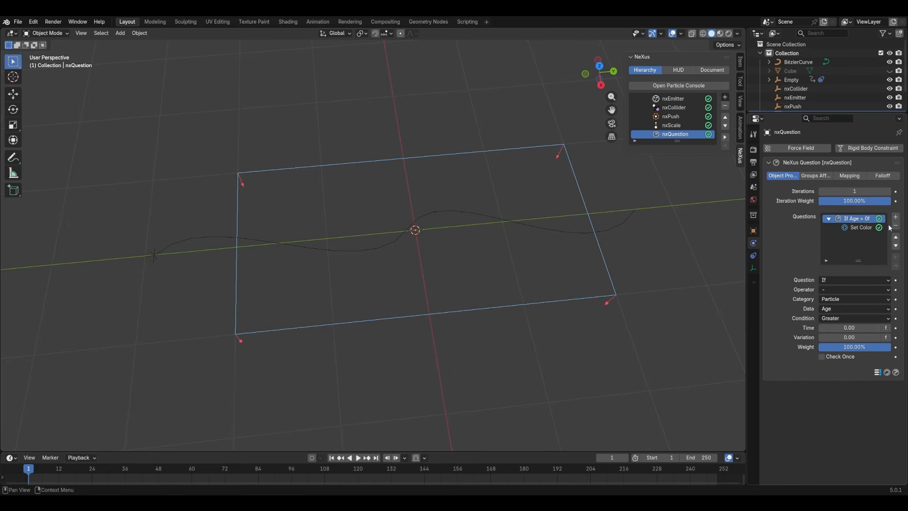
{"action": "left_click", "coordinate": [861, 228]}
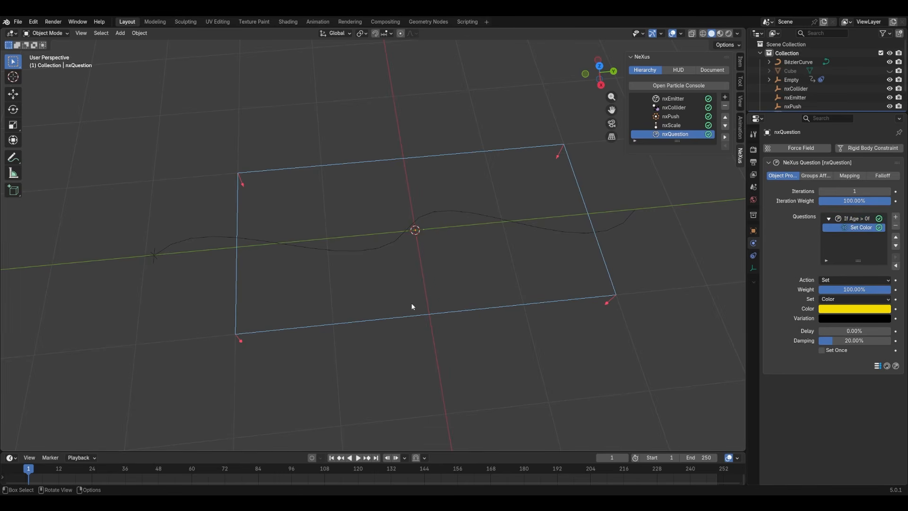
{"action": "key", "text": "space"}
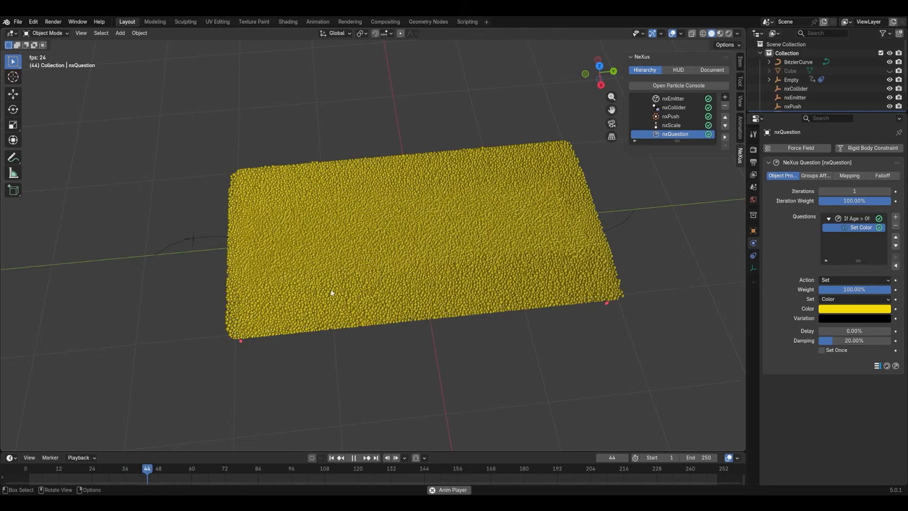
{"action": "key", "text": "space"}
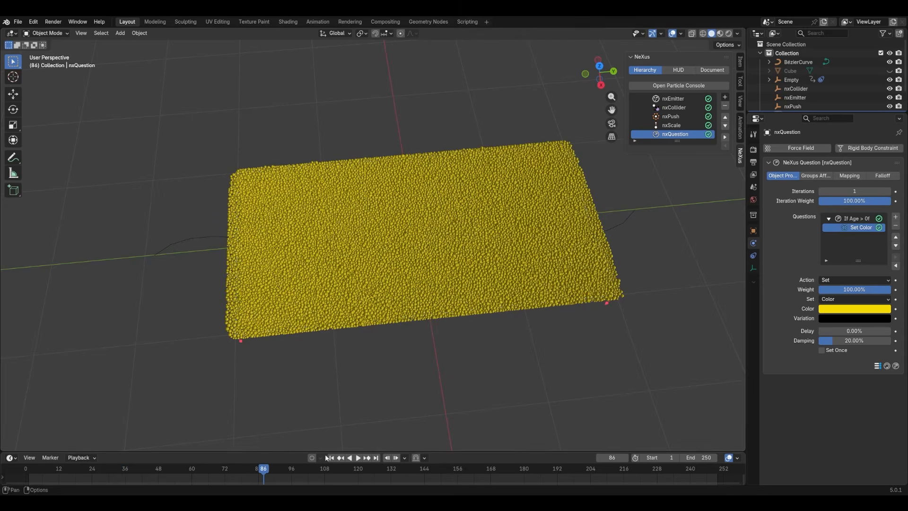
{"action": "middle_click_drag", "start_coordinate": [623, 291], "coordinate": [524, 255]}
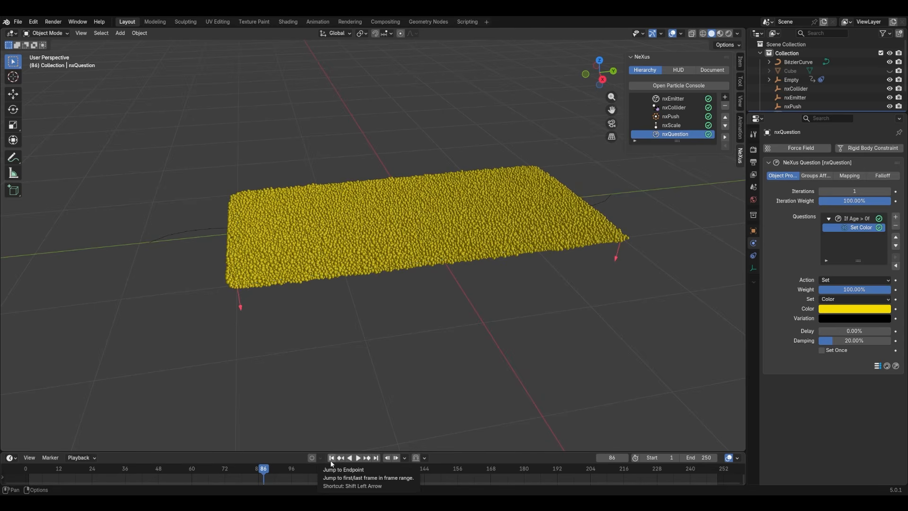
- Change the question's tested particle data to Field and return to the first frame
{"action": "left_click", "coordinate": [858, 220]}
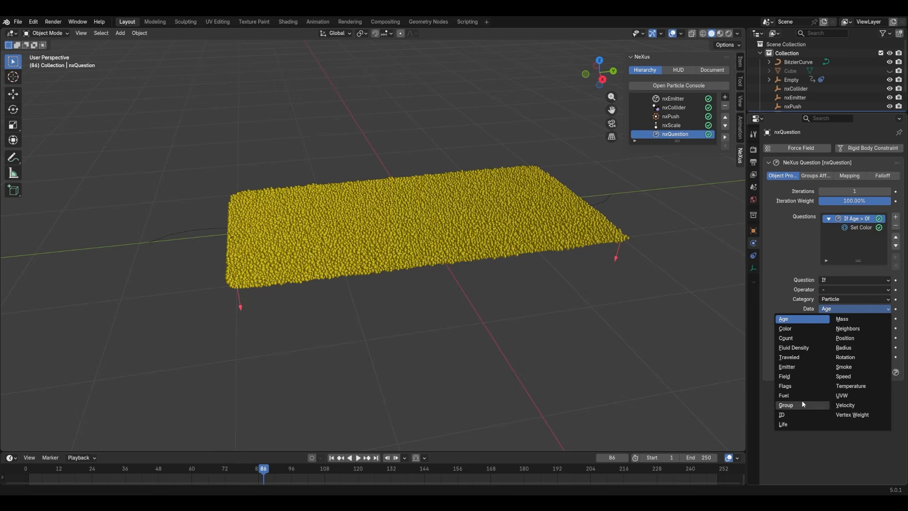
{"action": "left_click", "coordinate": [795, 376]}
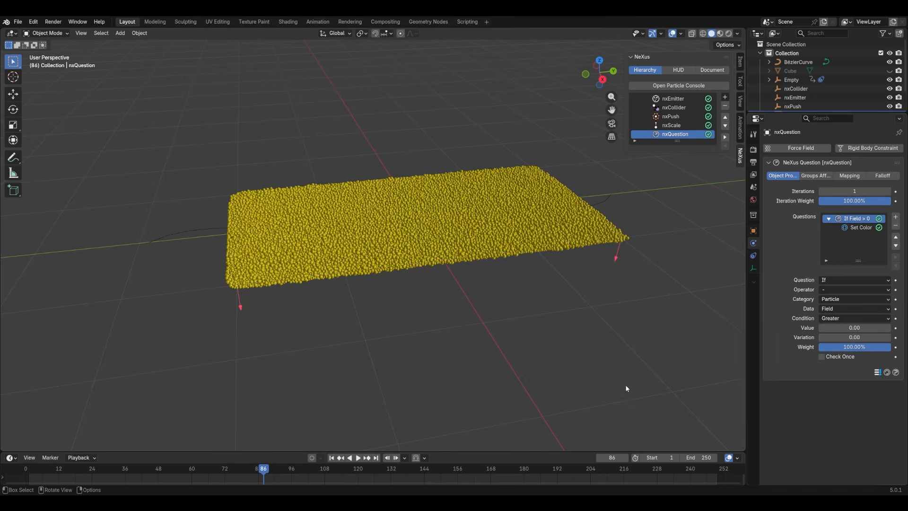
{"action": "left_click", "coordinate": [331, 457]}
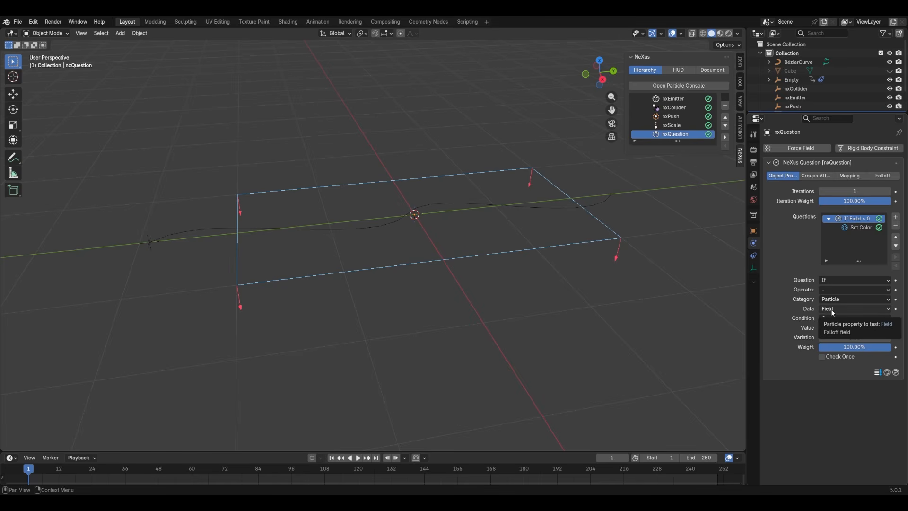
- Create a falloff object for the nxQuestion modifier and set its mode to Sphere
{"action": "left_click", "coordinate": [861, 228]}
{"action": "left_click", "coordinate": [856, 218]}
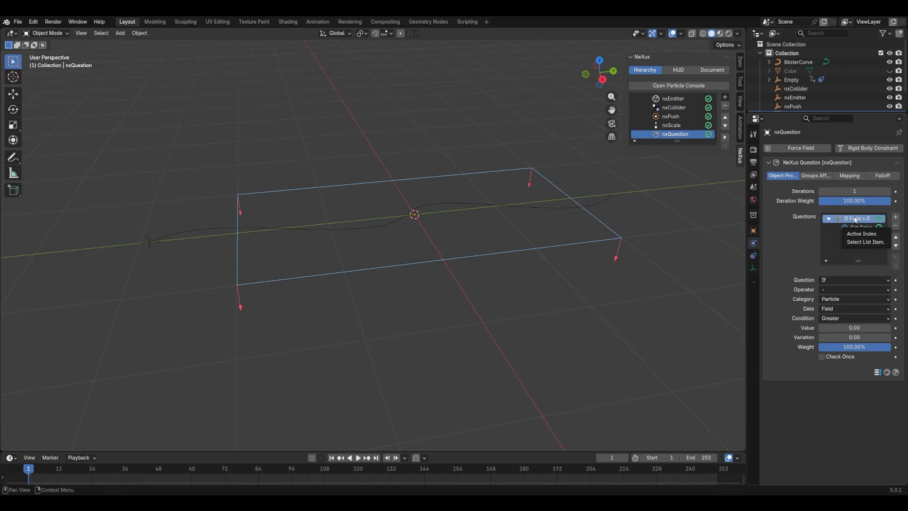
{"action": "left_click", "coordinate": [880, 177]}
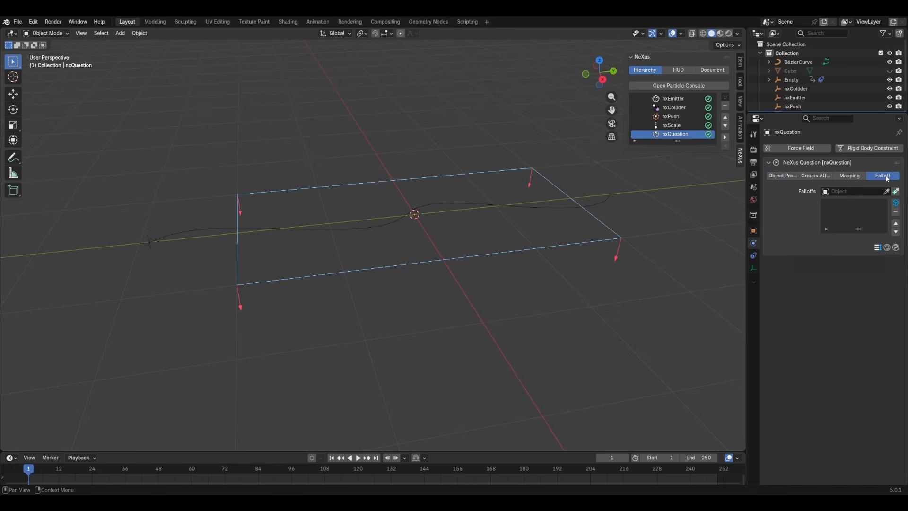
{"action": "left_click", "coordinate": [895, 204]}
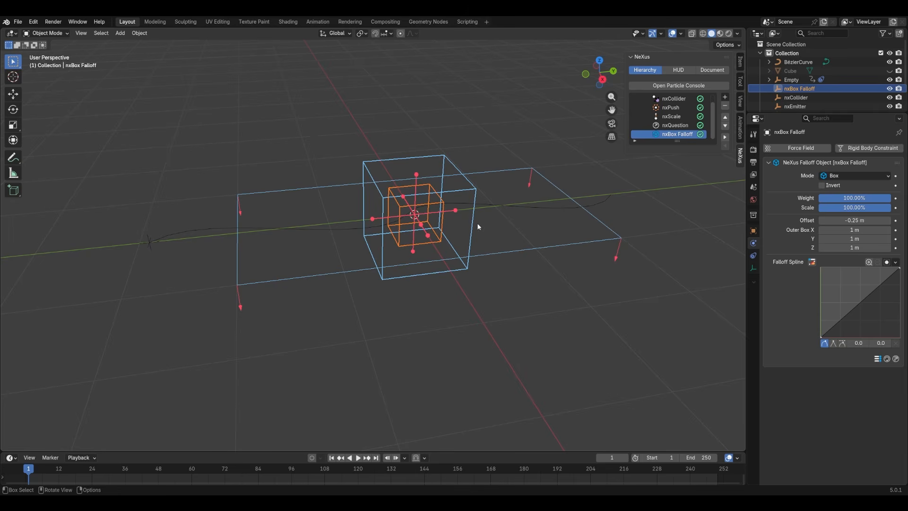
{"action": "left_click", "coordinate": [848, 178]}
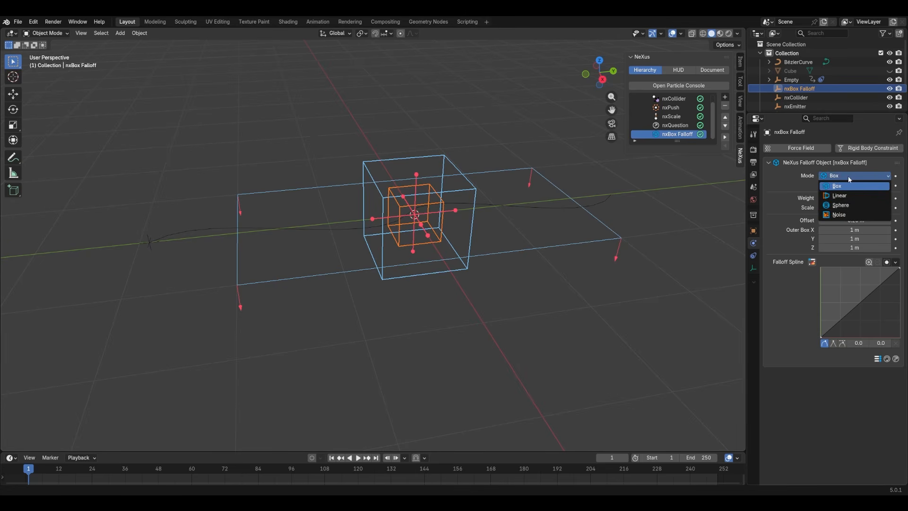
{"action": "left_click", "coordinate": [850, 204]}
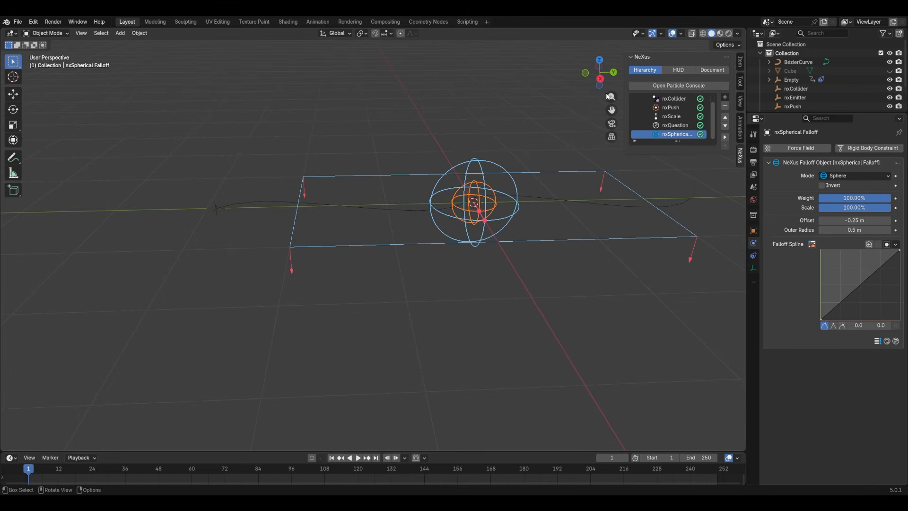
- Move the spherical falloff in top view so it is centered on the empty at the start of the curve
{"action": "left_click", "coordinate": [600, 60]}
{"action": "key", "text": "g"}
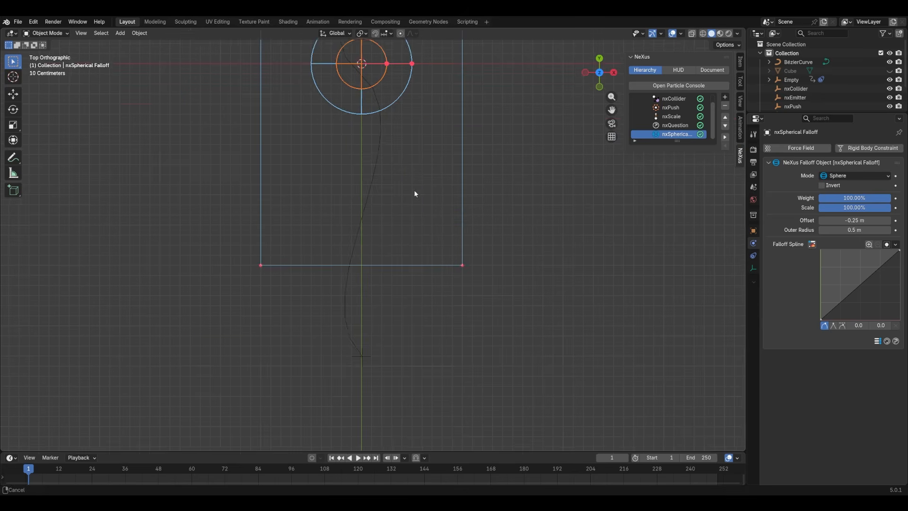
{"action": "left_click", "coordinate": [470, 427]}
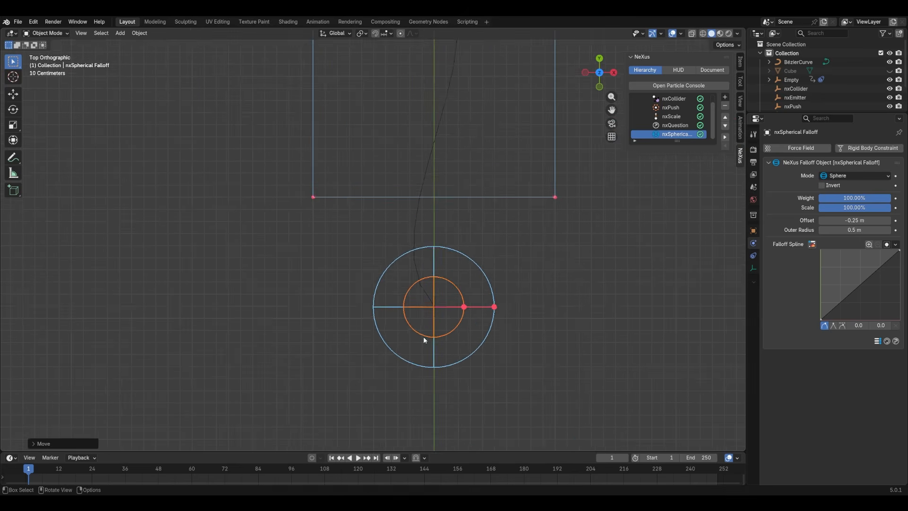
{"action": "scroll", "coordinate": [423, 336], "scroll_direction": "up", "scroll_amount": 5}
{"action": "middle_click_drag", "start_coordinate": [460, 365], "coordinate": [407, 280], "text": "shift"}
{"action": "key", "text": "g"}
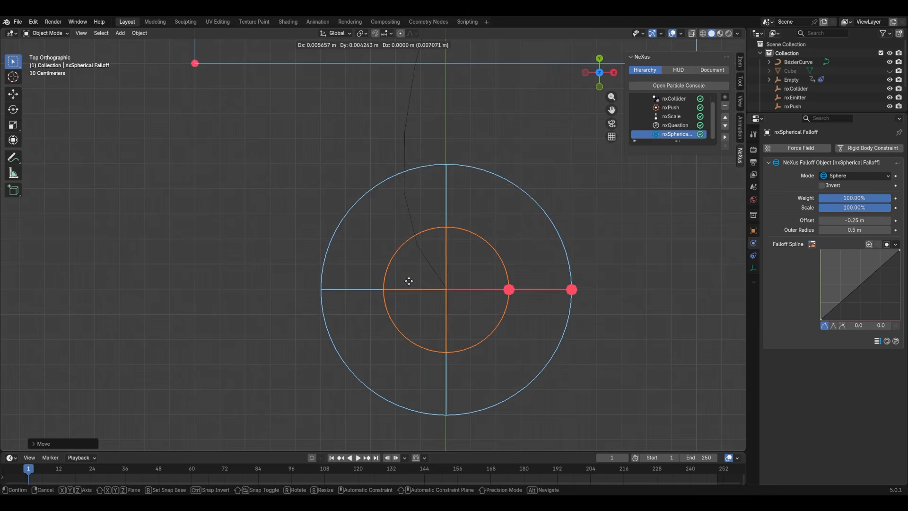
{"action": "left_click", "coordinate": [408, 280]}
- Parent the spherical falloff to the empty, keeping its transform
{"action": "middle_click_drag", "start_coordinate": [484, 318], "coordinate": [365, 246]}
{"action": "left_click", "coordinate": [365, 246]}
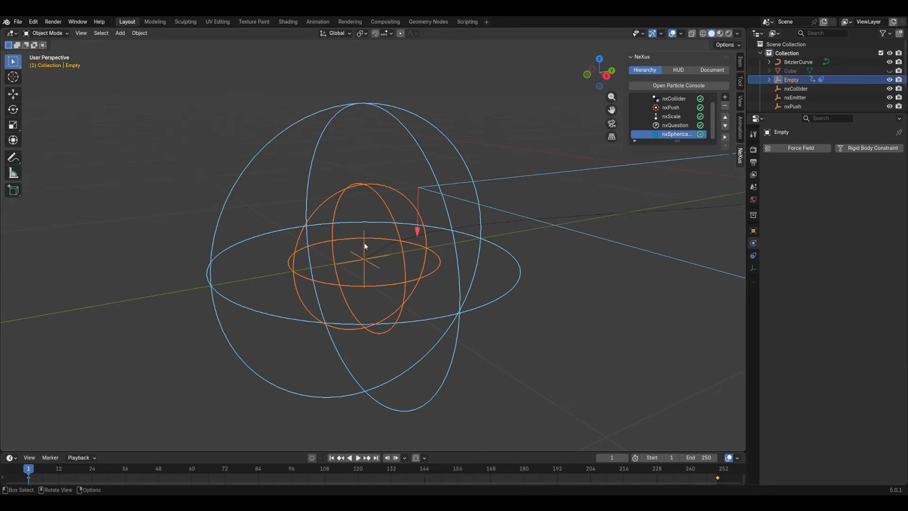
{"action": "key", "text": "ctrl+p"}
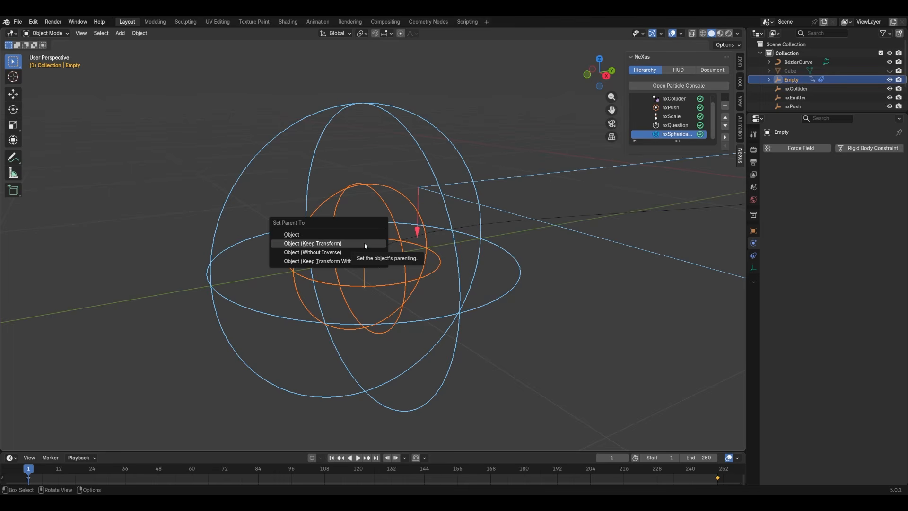
{"action": "left_click", "coordinate": [364, 242]}
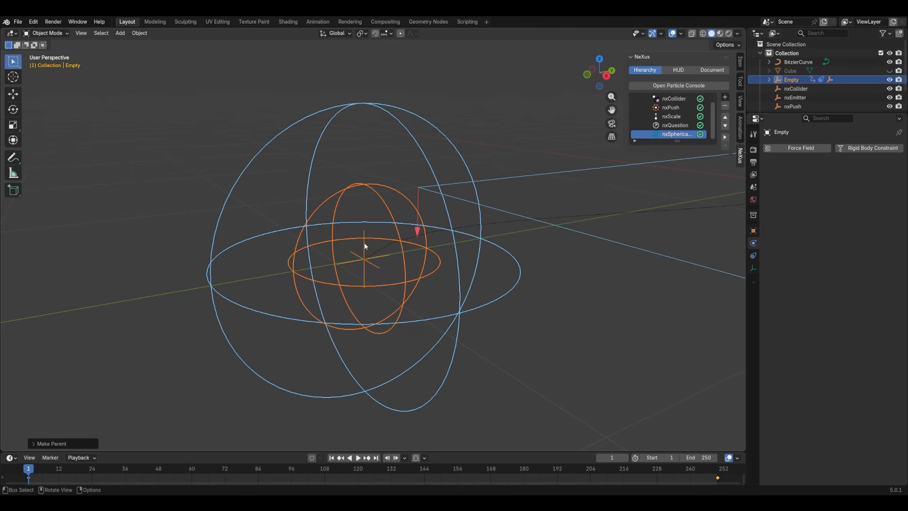
- Select the spherical falloff and scrub the timeline to check that it travels along the curve with the empty
{"action": "left_click", "coordinate": [308, 170]}
{"action": "scroll", "coordinate": [424, 225], "scroll_direction": "down", "scroll_amount": 5}
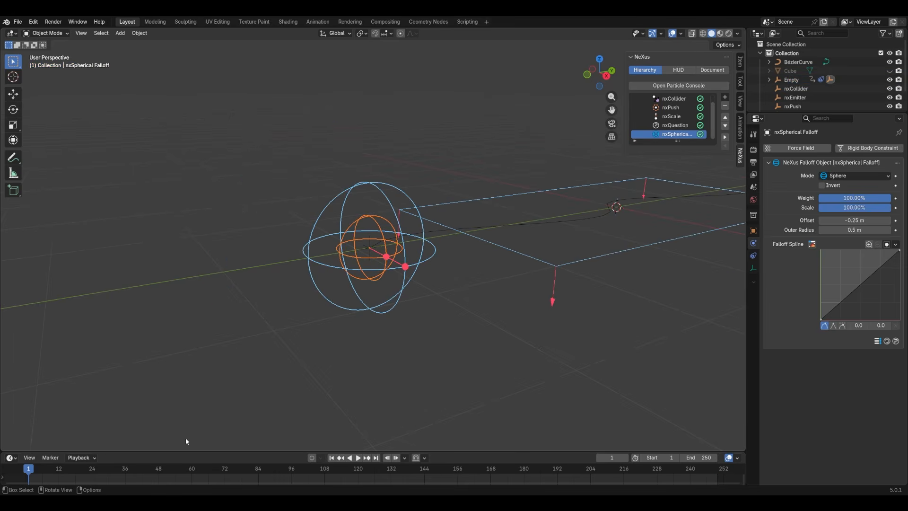
{"action": "key", "text": "space"}
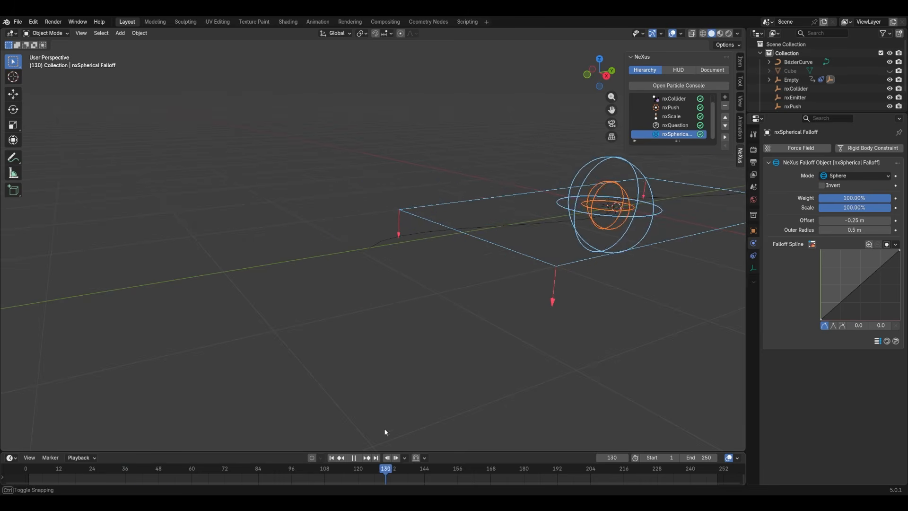
{"action": "key", "text": "Escape"}
- Play the simulation to about frame 133 and inspect how the falloff recolors the particles along its path
{"action": "middle_click_drag", "start_coordinate": [449, 293], "coordinate": [498, 293]}
{"action": "key", "text": "space"}
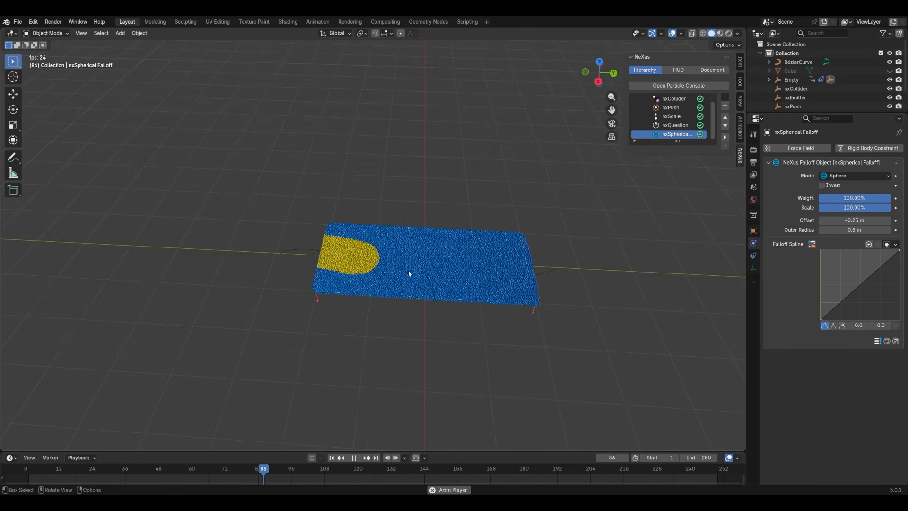
{"action": "key", "text": "space"}
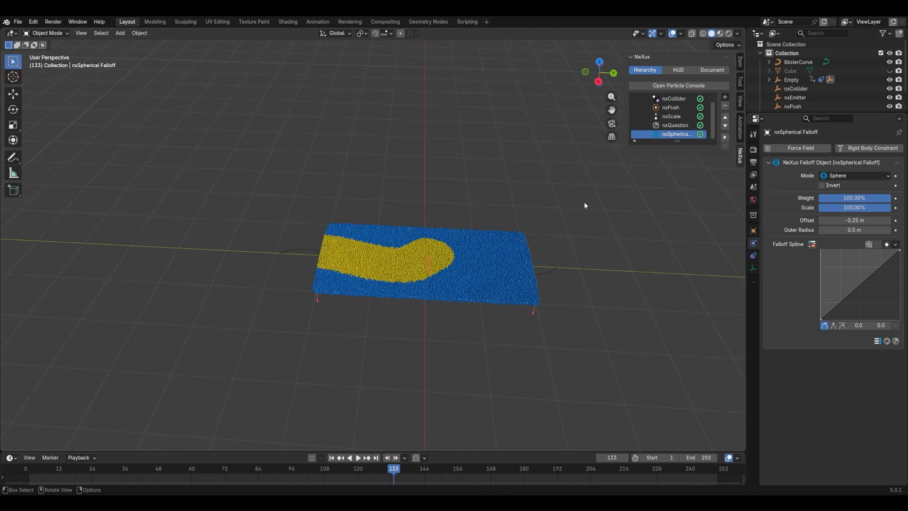
{"action": "middle_click_drag", "start_coordinate": [386, 328], "coordinate": [389, 303]}
{"action": "scroll", "coordinate": [479, 353], "scroll_direction": "up", "scroll_amount": 4}
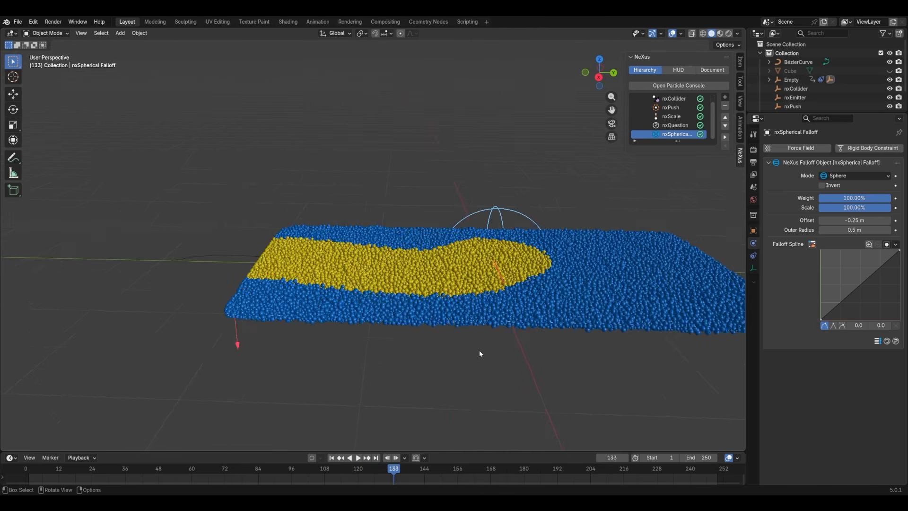
{"action": "middle_click_drag", "start_coordinate": [480, 353], "coordinate": [411, 340]}
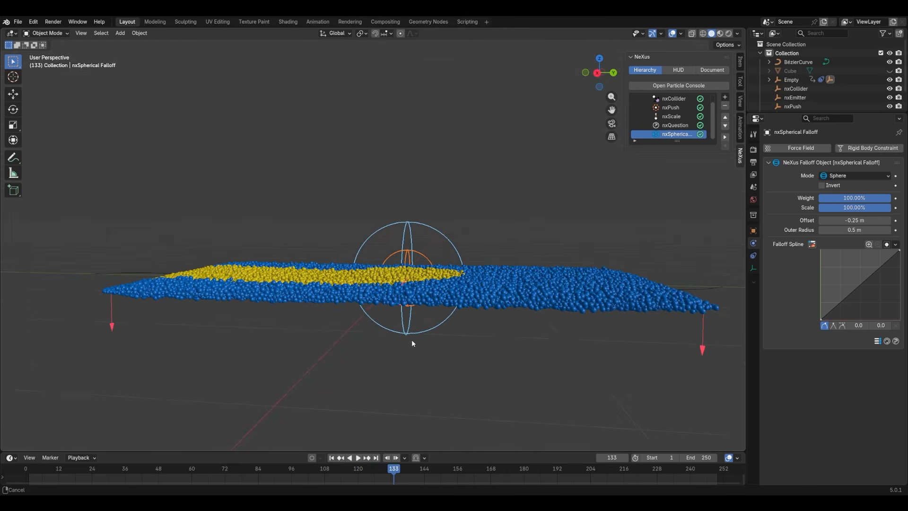
- Change the property set by the nxQuestion's nested action to Group
{"action": "left_click", "coordinate": [679, 125]}
{"action": "middle_click_drag", "start_coordinate": [438, 275], "coordinate": [445, 285]}
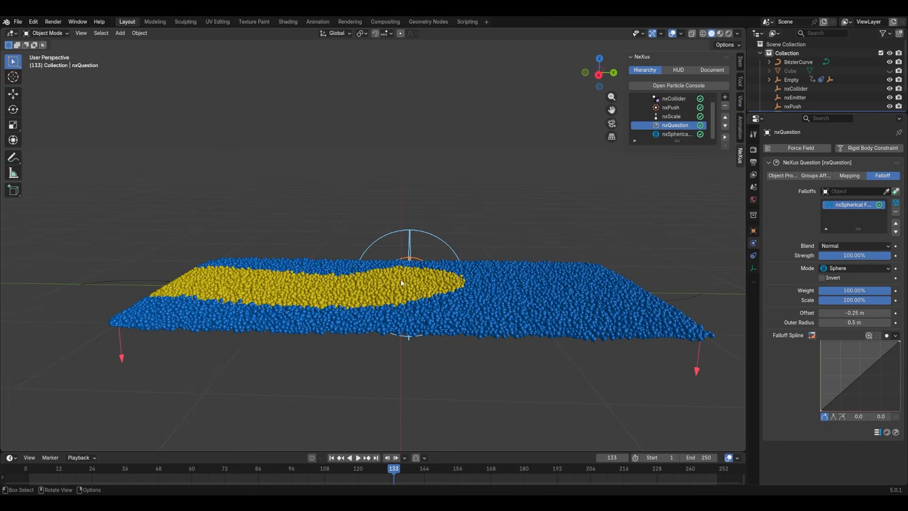
{"action": "left_click", "coordinate": [793, 175]}
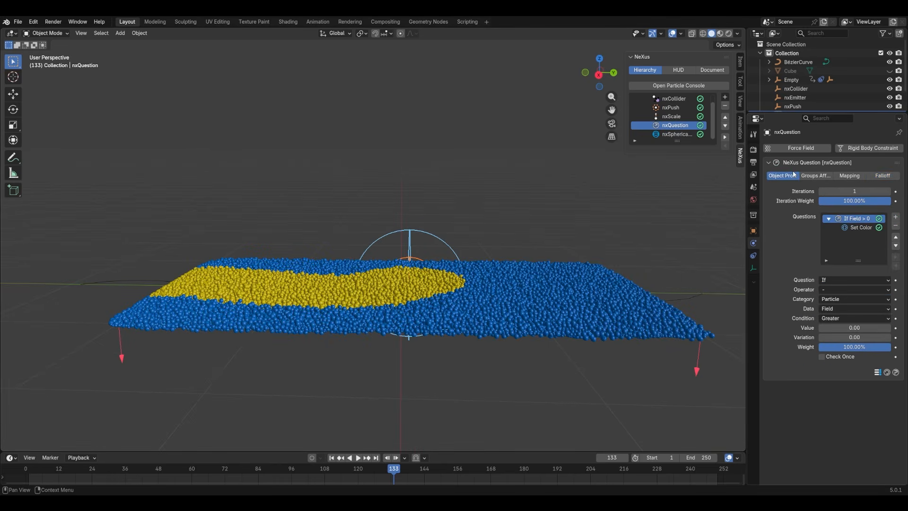
{"action": "left_click", "coordinate": [860, 227]}
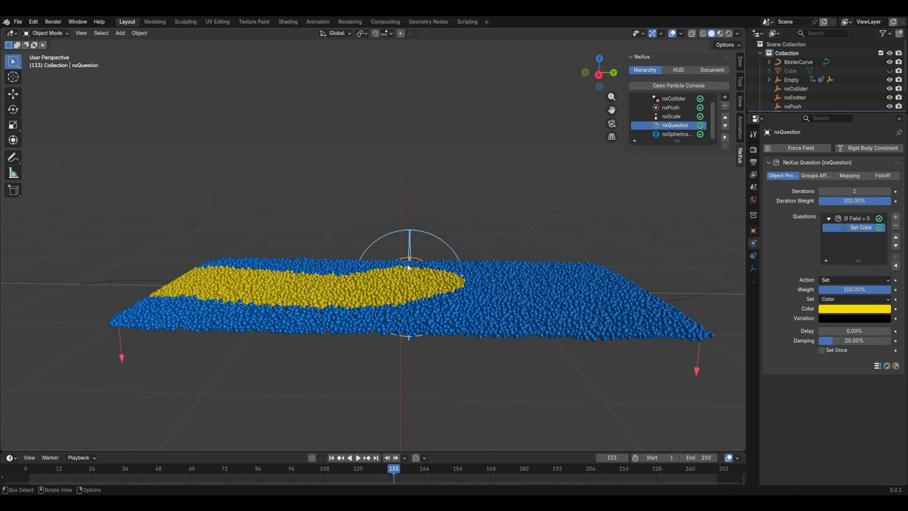
{"action": "mouse_move", "coordinate": [409, 267]}
{"action": "middle_mouse_down"}
{"action": "mouse_move", "coordinate": [428, 300]}
{"action": "mouse_move", "coordinate": [486, 304]}
{"action": "mouse_move", "coordinate": [396, 280]}
{"action": "mouse_move", "coordinate": [413, 280]}
{"action": "middle_mouse_up"}
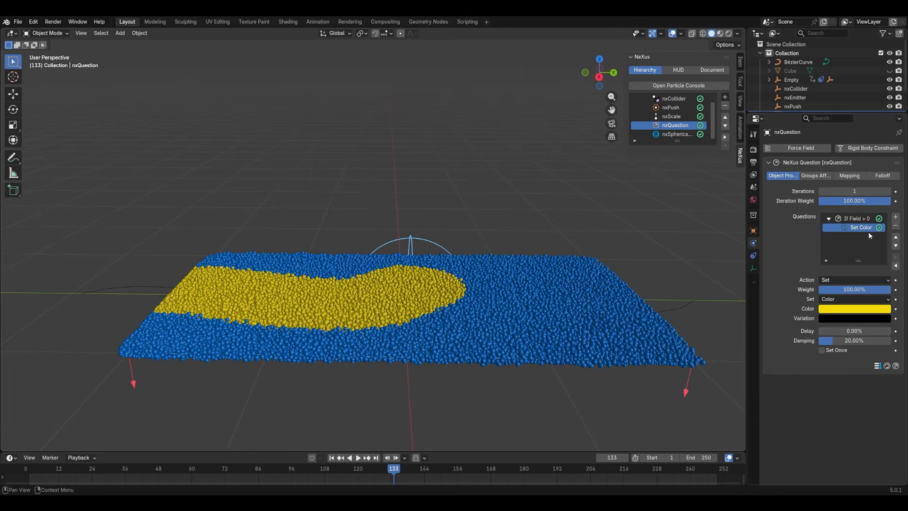
{"action": "left_click", "coordinate": [837, 301]}
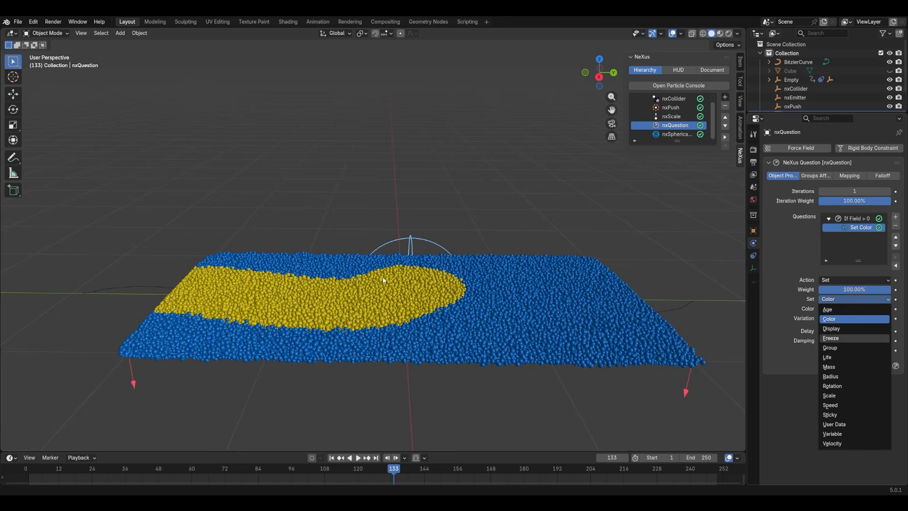
{"action": "left_click", "coordinate": [834, 348]}
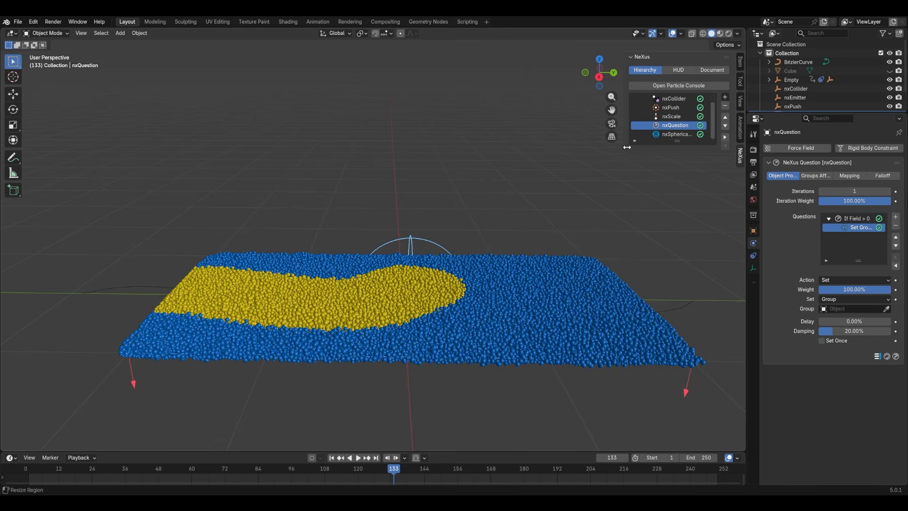
- Return to the first frame, add a particle group to nxEmitter and rename it nxGroup01
{"action": "scroll", "coordinate": [680, 109], "scroll_direction": "up", "scroll_amount": 1}
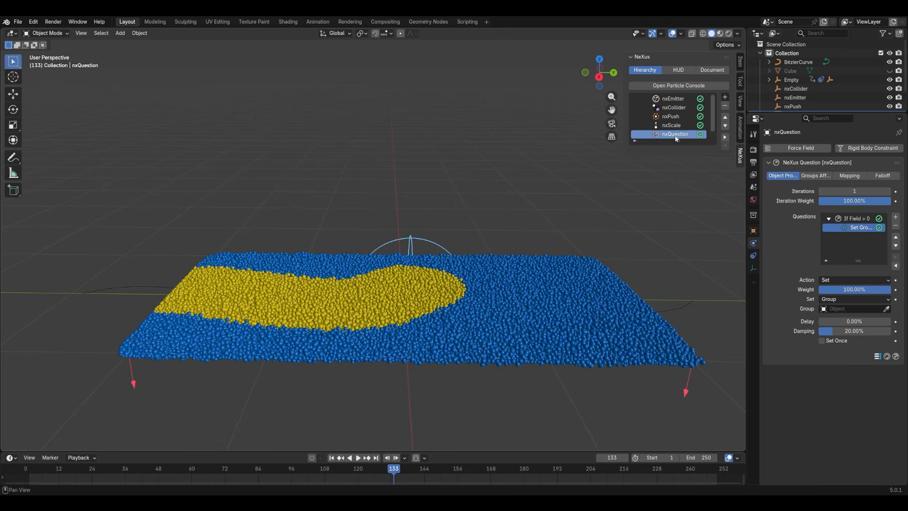
{"action": "left_click_drag", "start_coordinate": [678, 140], "coordinate": [681, 212]}
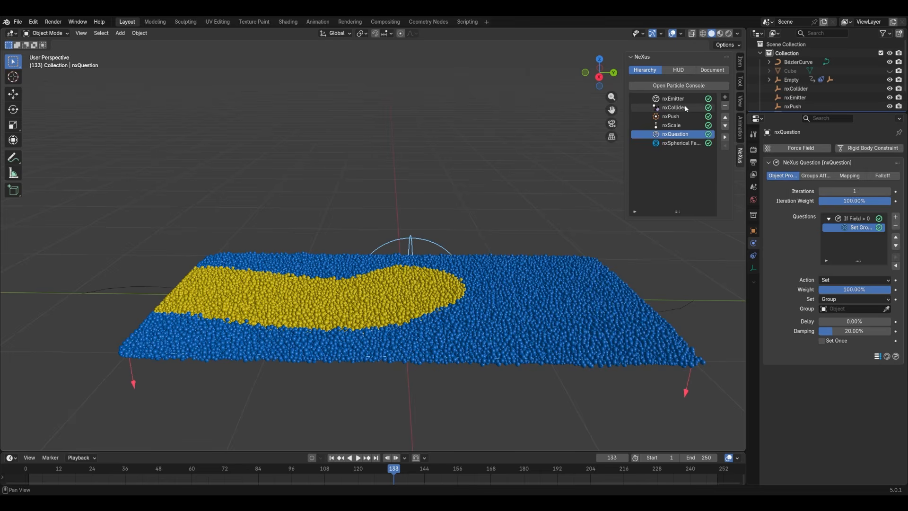
{"action": "left_click", "coordinate": [673, 98]}
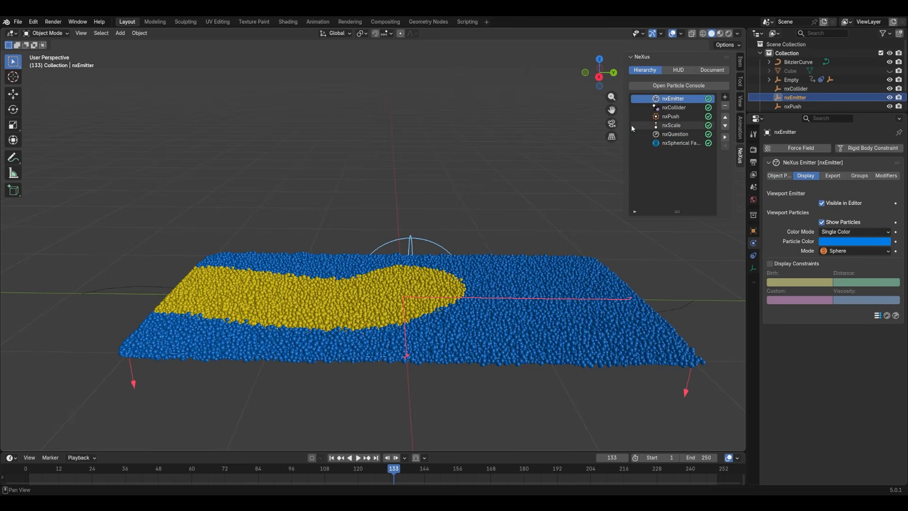
{"action": "left_click", "coordinate": [850, 177]}
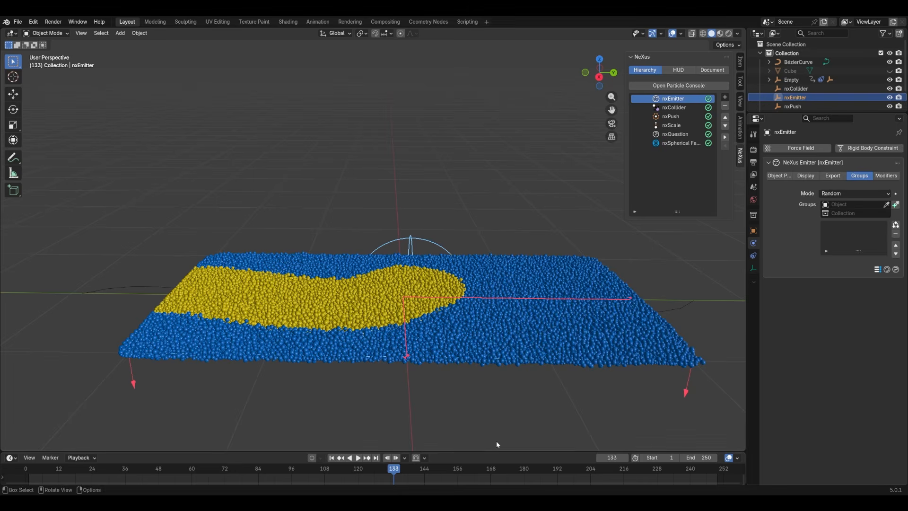
{"action": "key", "text": "shift+Left"}
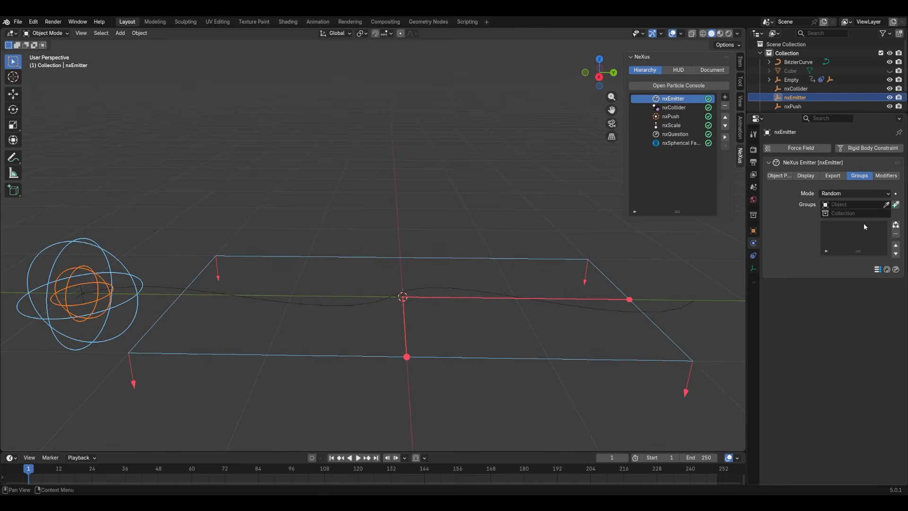
{"action": "left_click", "coordinate": [896, 225]}
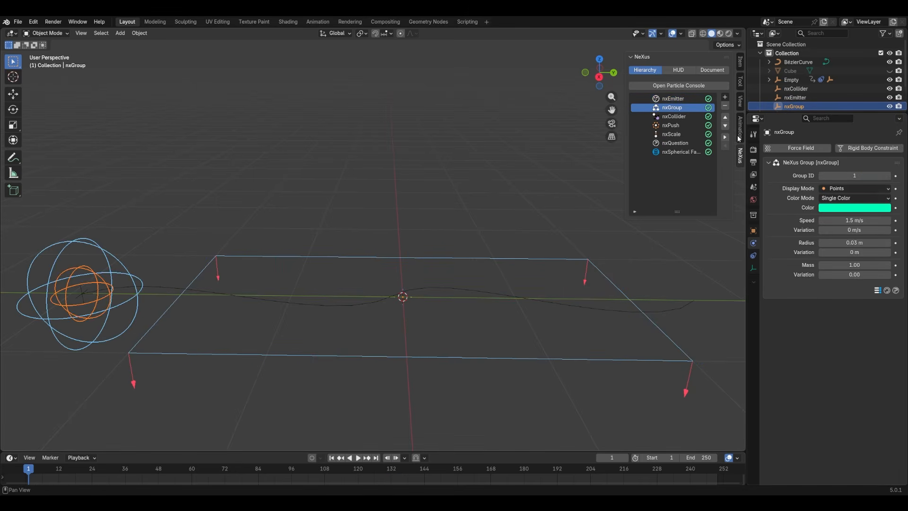
{"action": "double_click", "coordinate": [679, 107]}
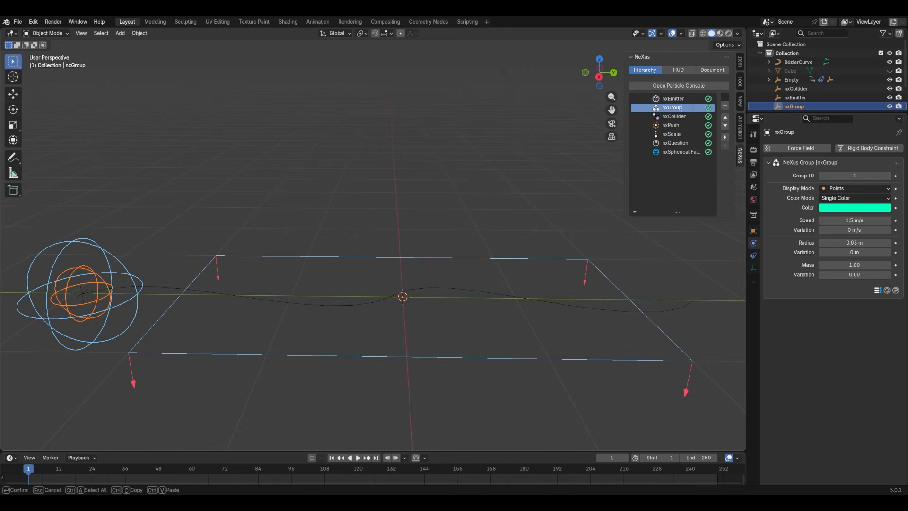
{"action": "key", "text": "Return"}
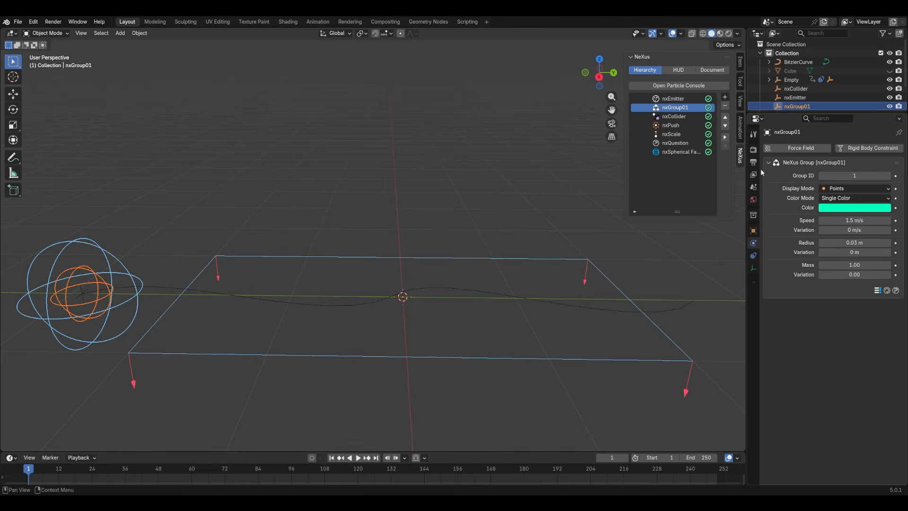
- Play the simulation with nxGroup01 selected, inspect the group's particles from a low side angle, and replay from the first frame
{"action": "left_click", "coordinate": [673, 99]}
{"action": "left_click", "coordinate": [674, 108]}
{"action": "key", "text": "space"}
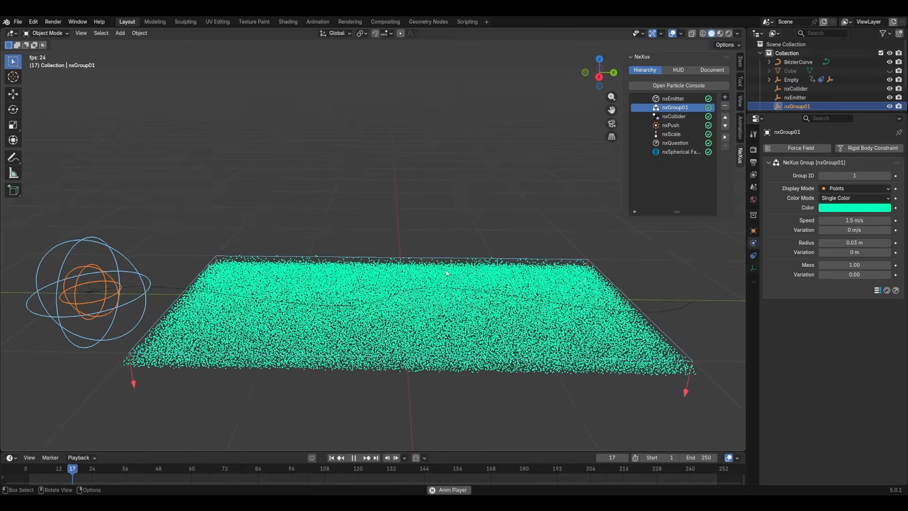
{"action": "key", "text": "space"}
{"action": "middle_click_drag", "start_coordinate": [447, 273], "coordinate": [378, 310]}
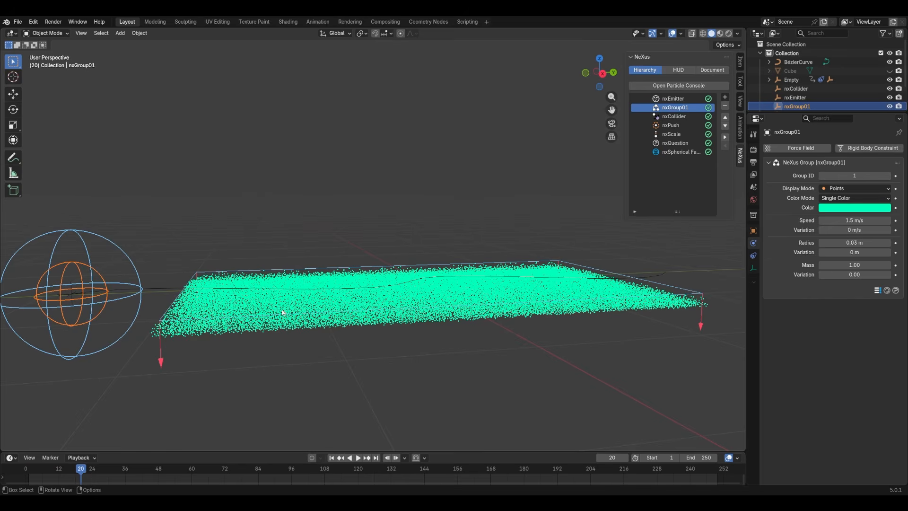
{"action": "middle_click_drag", "start_coordinate": [282, 312], "coordinate": [257, 306]}
{"action": "key", "text": "space"}
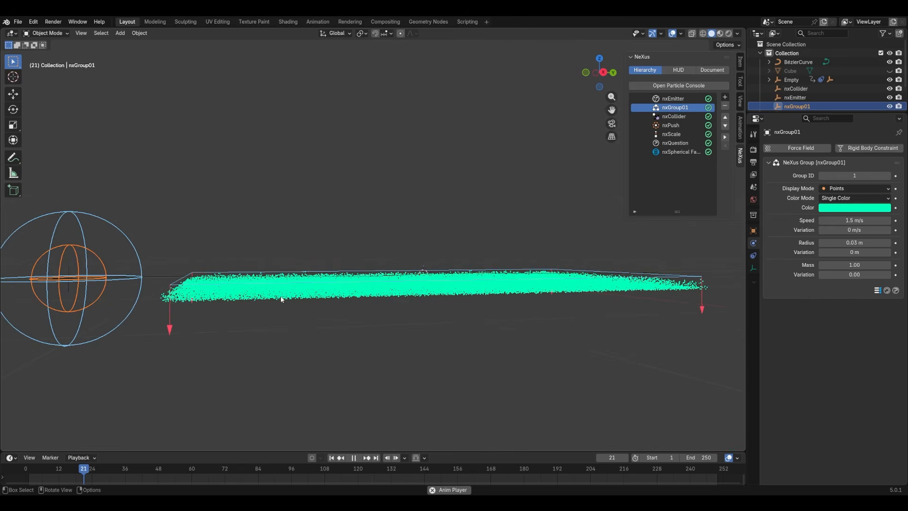
{"action": "key", "text": "space"}
{"action": "left_click", "coordinate": [334, 458]}
{"action": "key", "text": "space"}
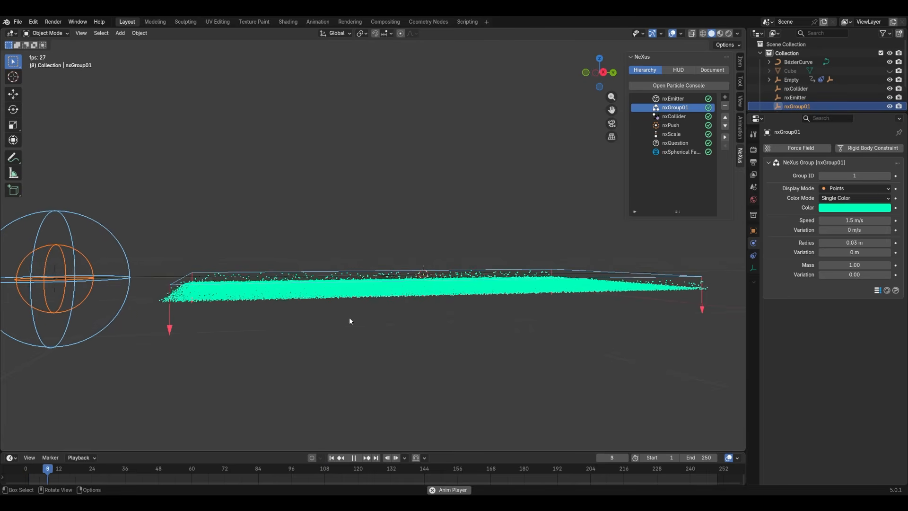
- Pause the simulation and inspect the nxGroup01 particles up close from an elevated angle
{"action": "key", "text": "space"}
{"action": "middle_click_drag", "start_coordinate": [405, 251], "coordinate": [405, 309]}
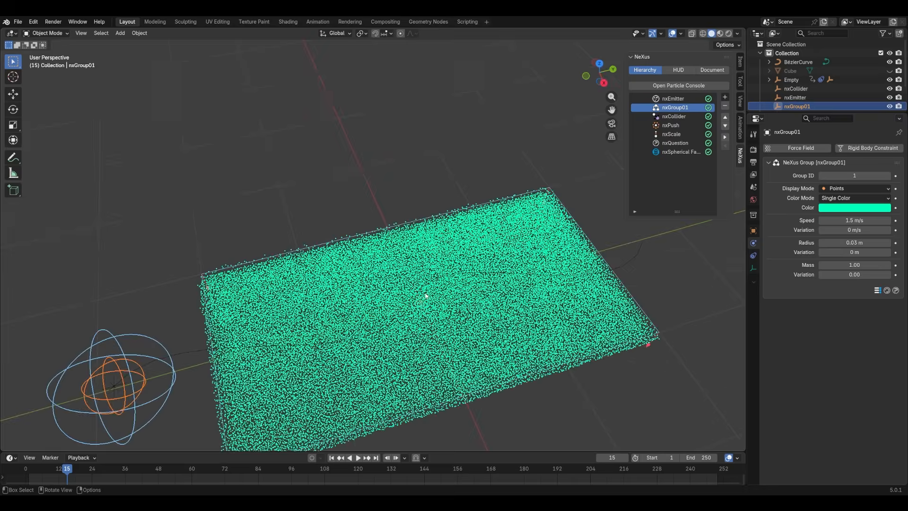
{"action": "scroll", "coordinate": [405, 310], "scroll_direction": "up", "scroll_amount": 6}
{"action": "scroll", "coordinate": [406, 308], "scroll_direction": "down", "scroll_amount": 6}
{"action": "scroll", "coordinate": [405, 308], "scroll_direction": "up", "scroll_amount": 6}
{"action": "middle_click_drag", "start_coordinate": [441, 360], "coordinate": [410, 243], "text": "shift"}
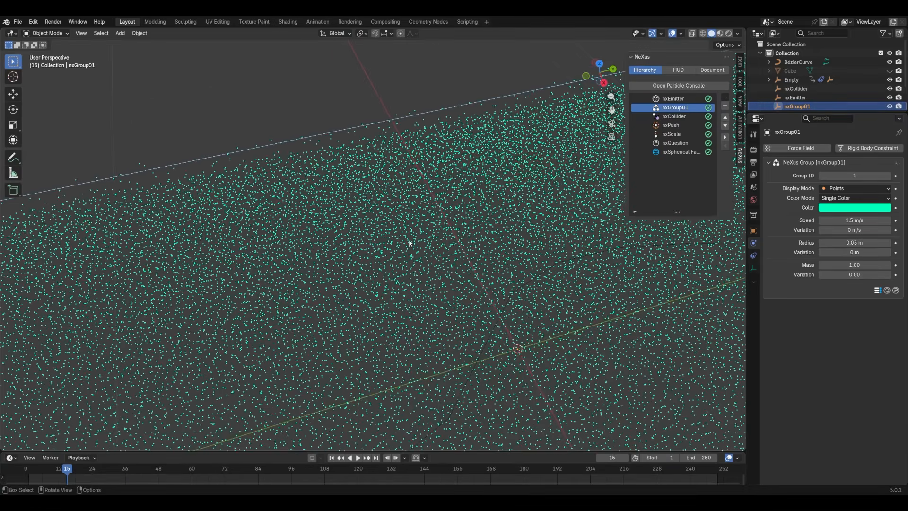
{"action": "scroll", "coordinate": [414, 276], "scroll_direction": "down", "scroll_amount": 4}
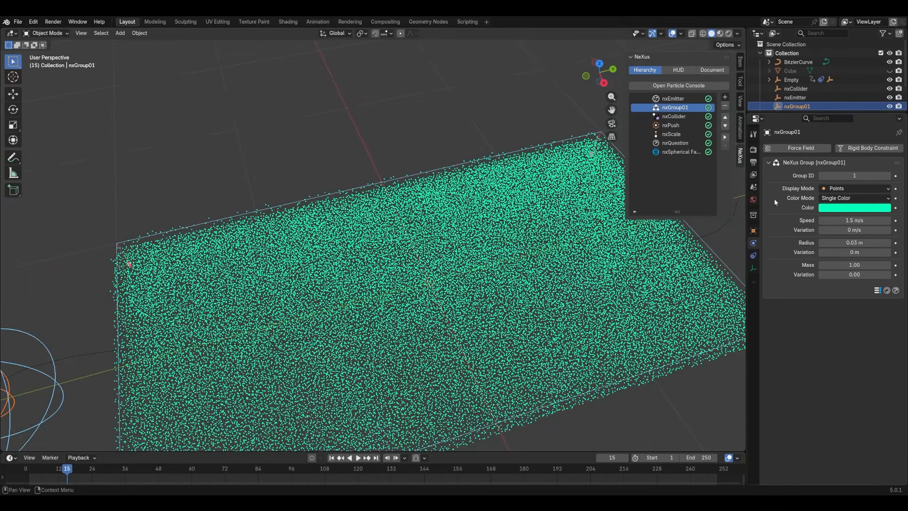
- Set nxGroup01's display mode to Sphere and its speed to 0 m/s
{"action": "left_click", "coordinate": [828, 192]}
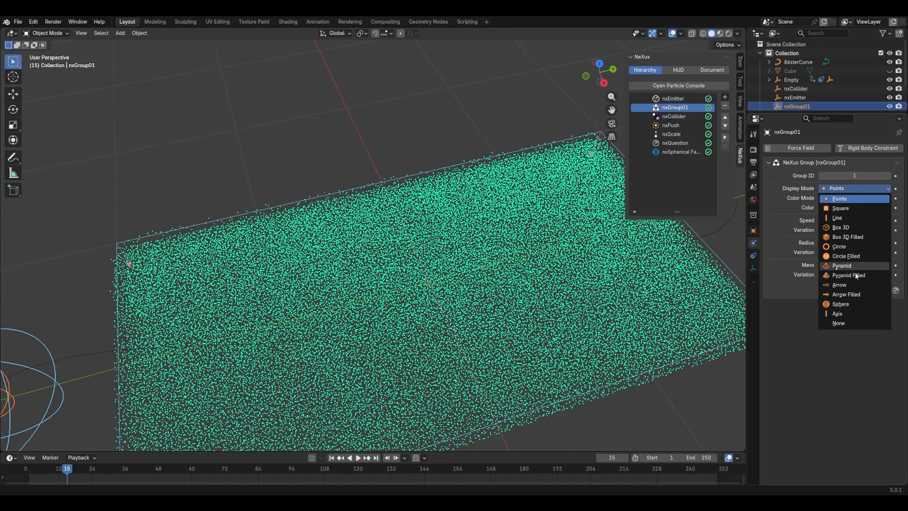
{"action": "left_click", "coordinate": [846, 304]}
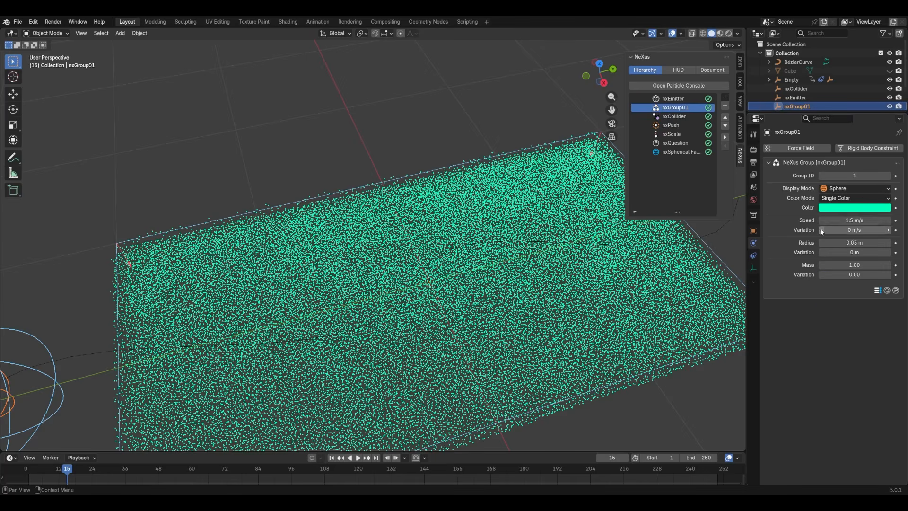
{"action": "left_click", "coordinate": [851, 220]}
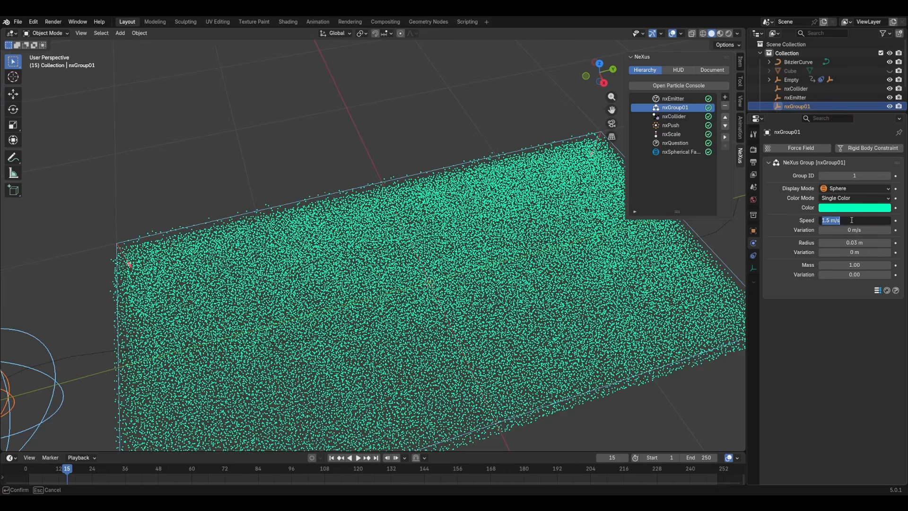
{"action": "type", "text": "0"}
{"action": "key", "text": "Return"}
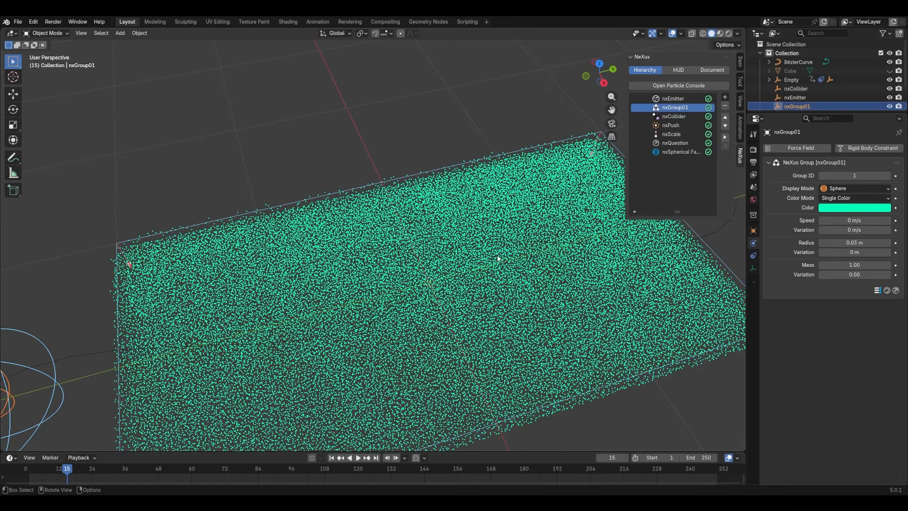
- Return to the first frame and set nxGroup01's particle radius to 0.01 m
{"action": "middle_click_drag", "start_coordinate": [483, 315], "coordinate": [362, 415]}
{"action": "left_click", "coordinate": [331, 458]}
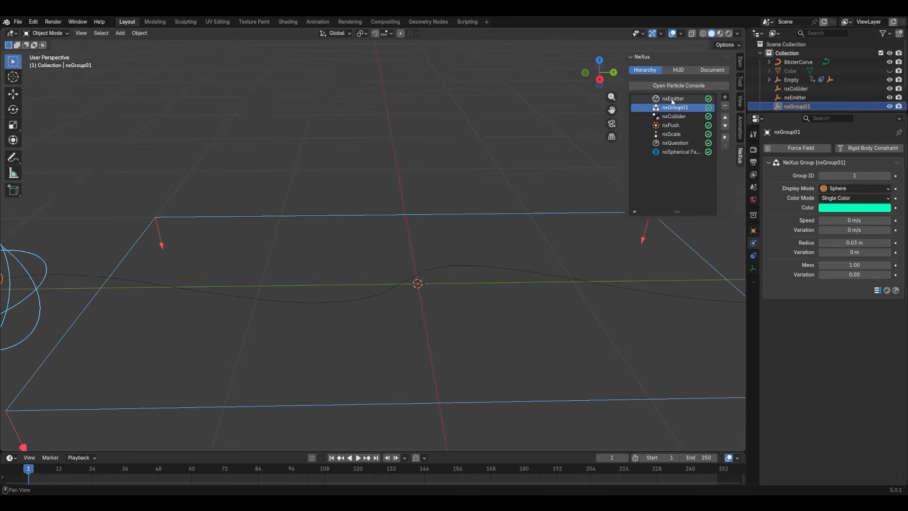
{"action": "left_click", "coordinate": [844, 242]}
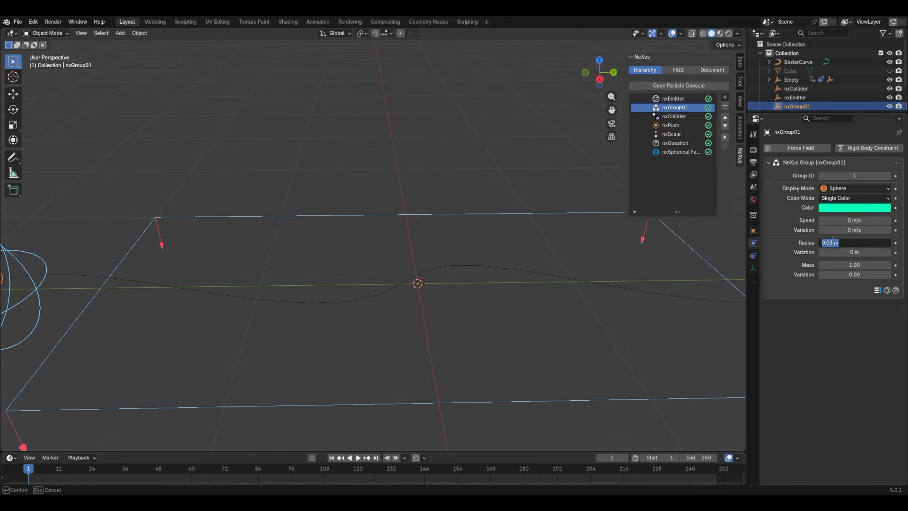
{"action": "type", "text": "0.01"}
{"action": "key", "text": "Return"}
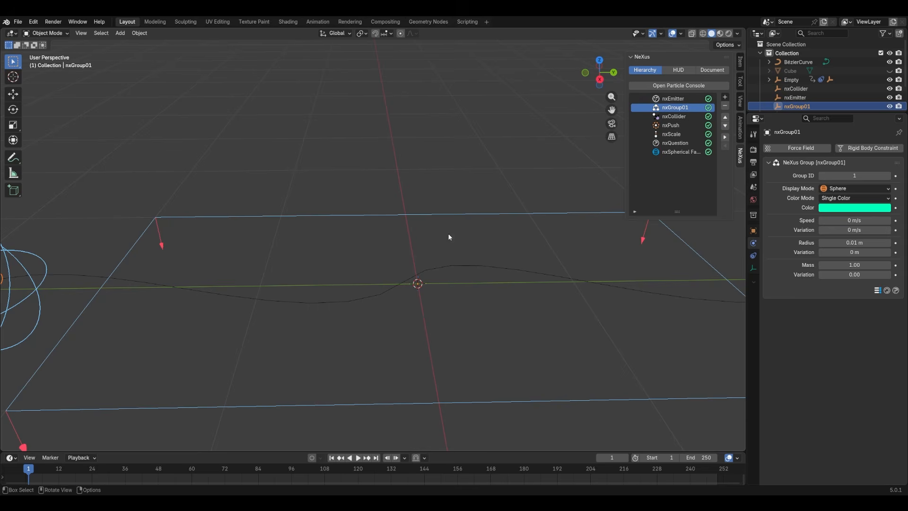
- Play the simulation twice from the first frame to inspect the sphere particles filling the tray
{"action": "left_click", "coordinate": [357, 457]}
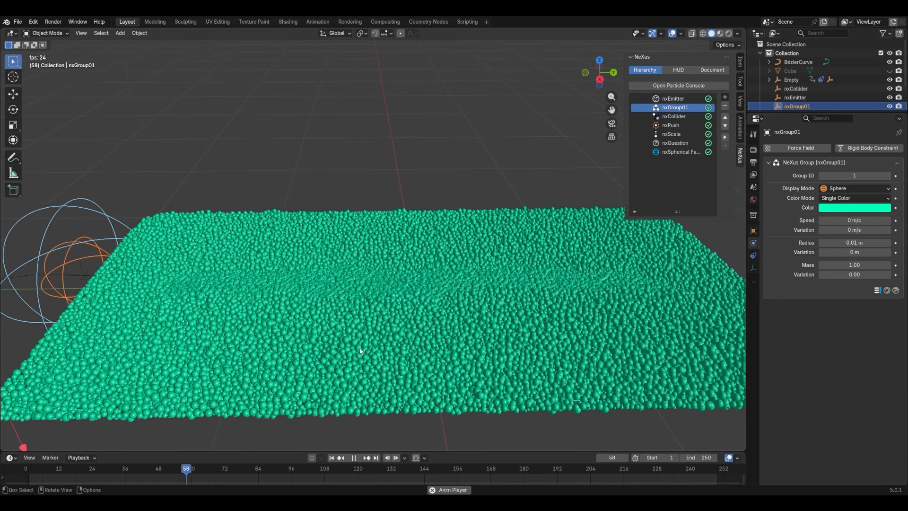
{"action": "key", "text": "space"}
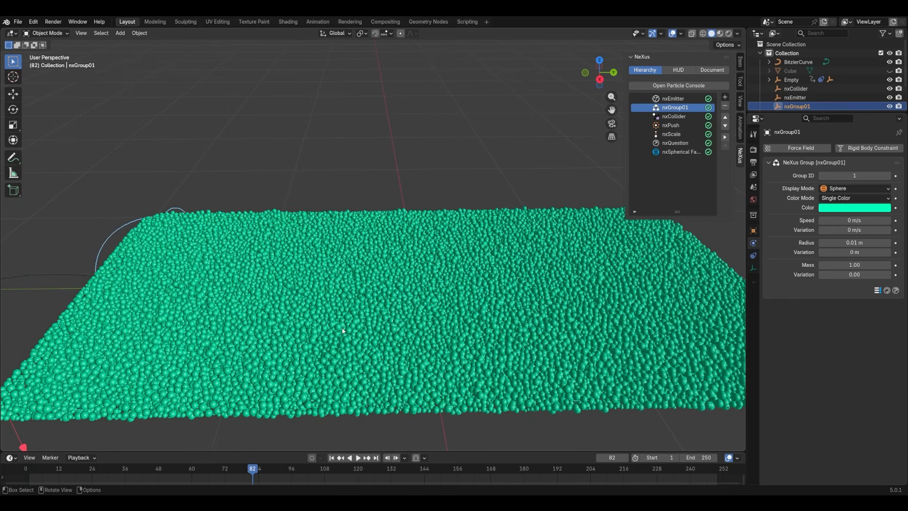
{"action": "left_click", "coordinate": [331, 457]}
{"action": "key", "text": "space"}
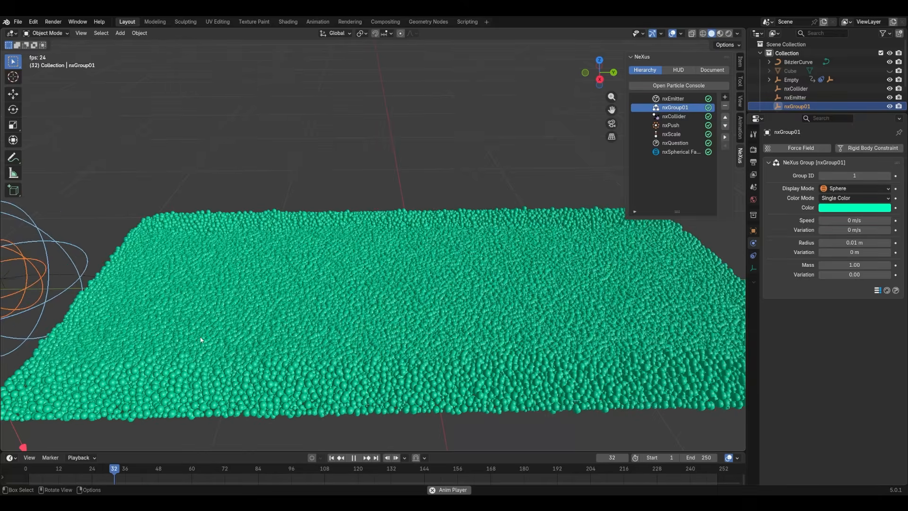
{"action": "key", "text": "space"}
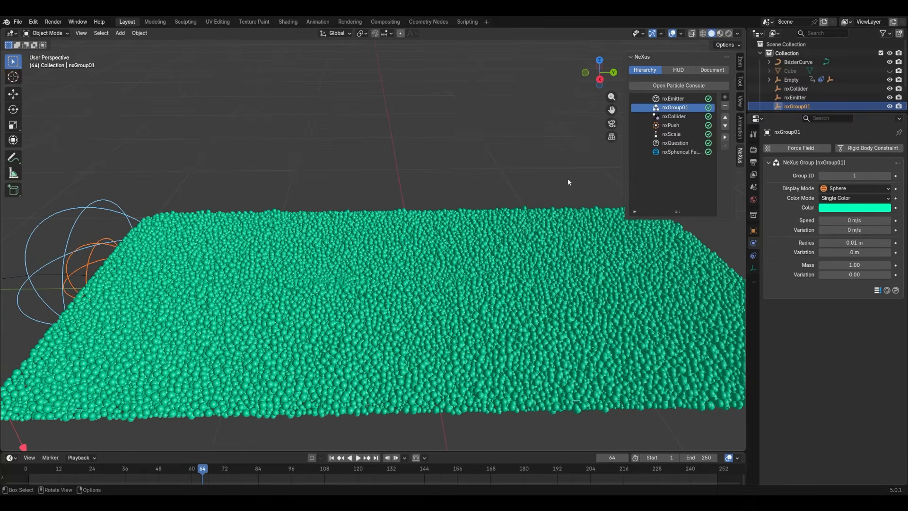
- Add a second particle group to nxEmitter and rename it nxGroup02
{"action": "left_click", "coordinate": [685, 99]}
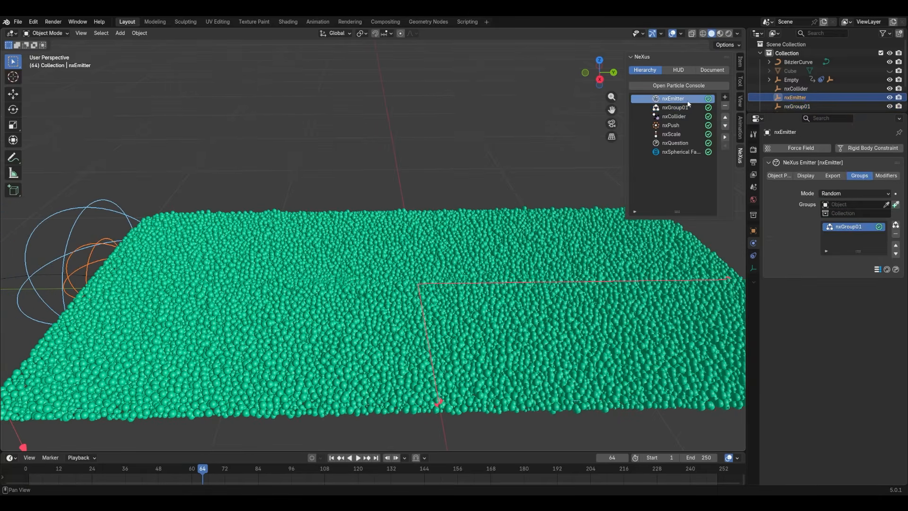
{"action": "left_click", "coordinate": [896, 227]}
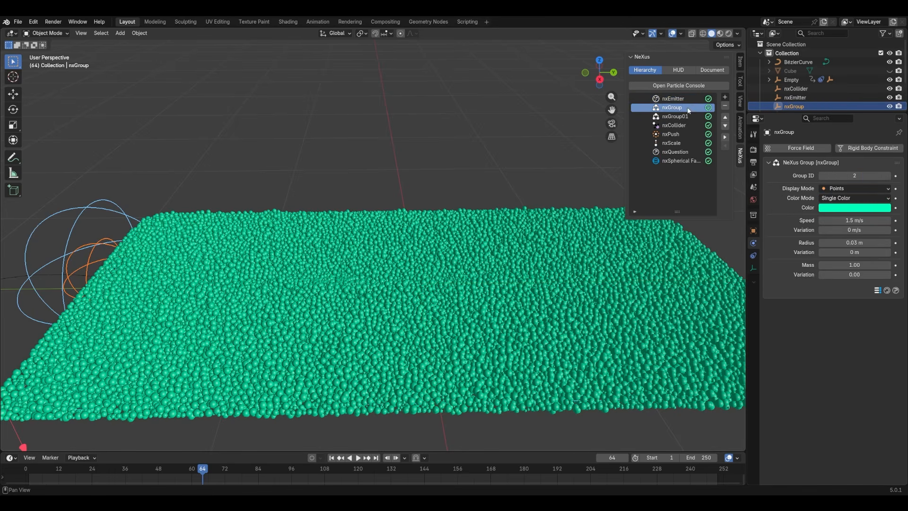
{"action": "double_click", "coordinate": [672, 107]}
{"action": "type", "text": "02"}
{"action": "key", "text": "Return"}
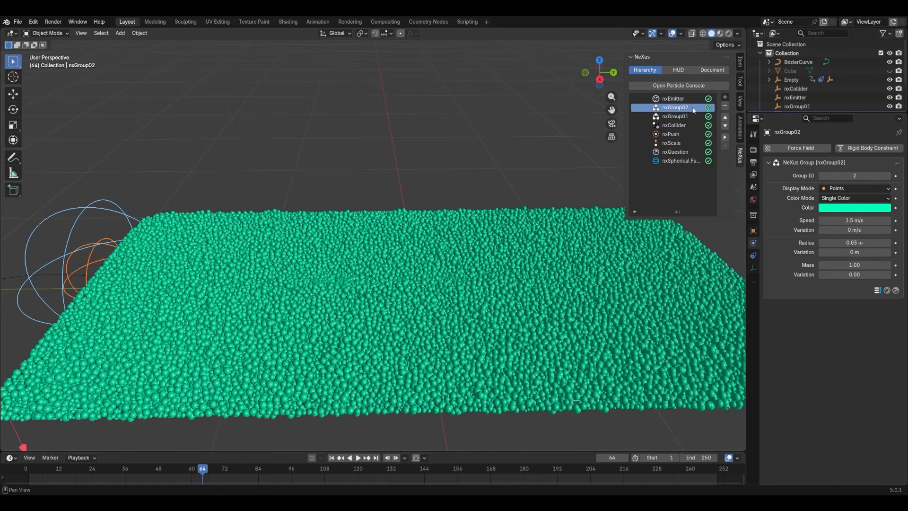
- Give nxGroup02 a magenta color, 0 m/s speed, Sphere display mode and a 0.01 m radius
{"action": "left_click", "coordinate": [839, 208]}
{"action": "left_click", "coordinate": [871, 109]}
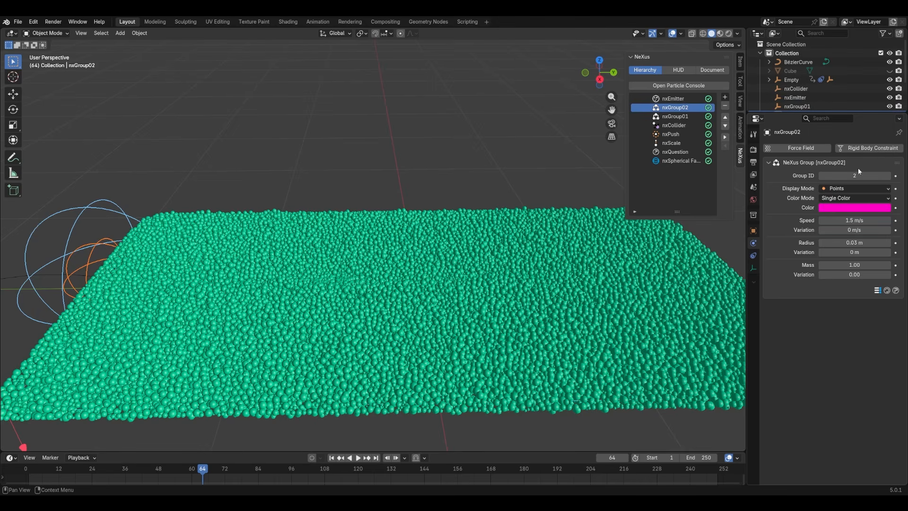
{"action": "mouse_move", "coordinate": [853, 221]}
{"action": "left_mouse_down"}
{"action": "mouse_move", "coordinate": [832, 221]}
{"action": "mouse_move", "coordinate": [854, 221]}
{"action": "left_mouse_up"}
{"action": "left_click", "coordinate": [851, 188]}
{"action": "left_click", "coordinate": [851, 300]}
{"action": "left_click", "coordinate": [854, 242]}
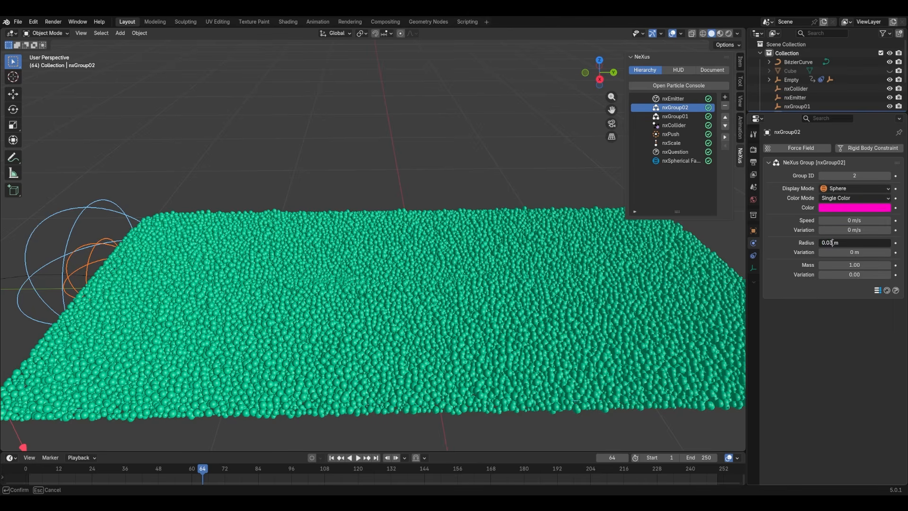
{"action": "type", "text": "1"}
{"action": "key", "text": "Return"}
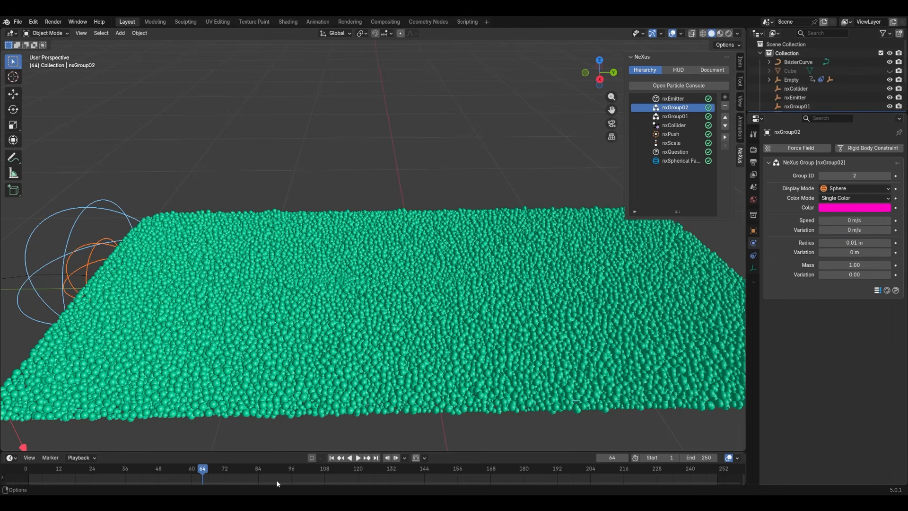
- Replay the simulation twice from the first frame and inspect how both groups are distributed across the sheet
{"action": "left_click", "coordinate": [331, 457]}
{"action": "key", "text": "space"}
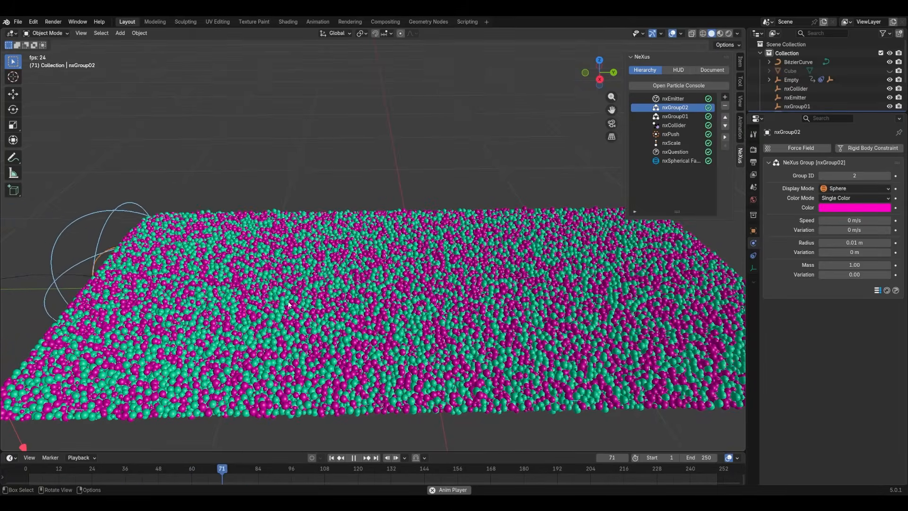
{"action": "key", "text": "space"}
{"action": "mouse_move", "coordinate": [264, 292]}
{"action": "middle_mouse_down"}
{"action": "mouse_move", "coordinate": [308, 265]}
{"action": "mouse_move", "coordinate": [265, 288]}
{"action": "middle_mouse_up"}
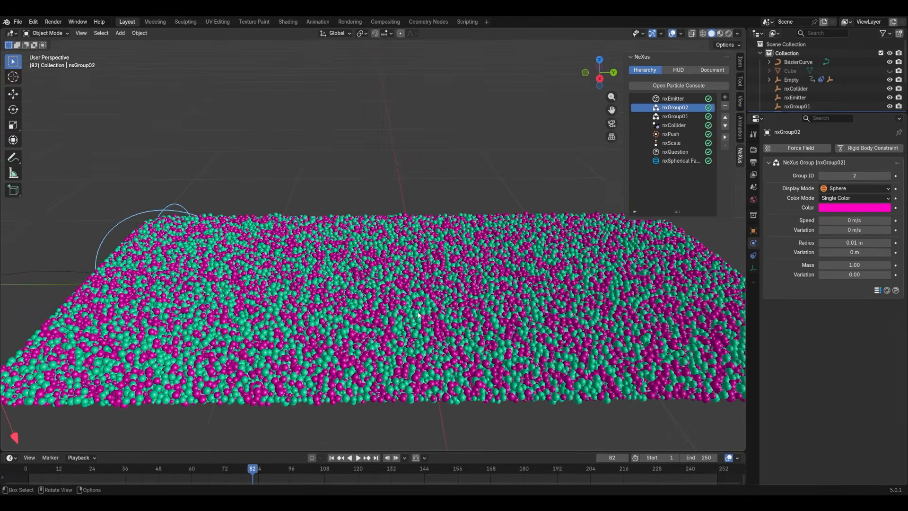
{"action": "left_click", "coordinate": [331, 457]}
{"action": "key", "text": "space"}
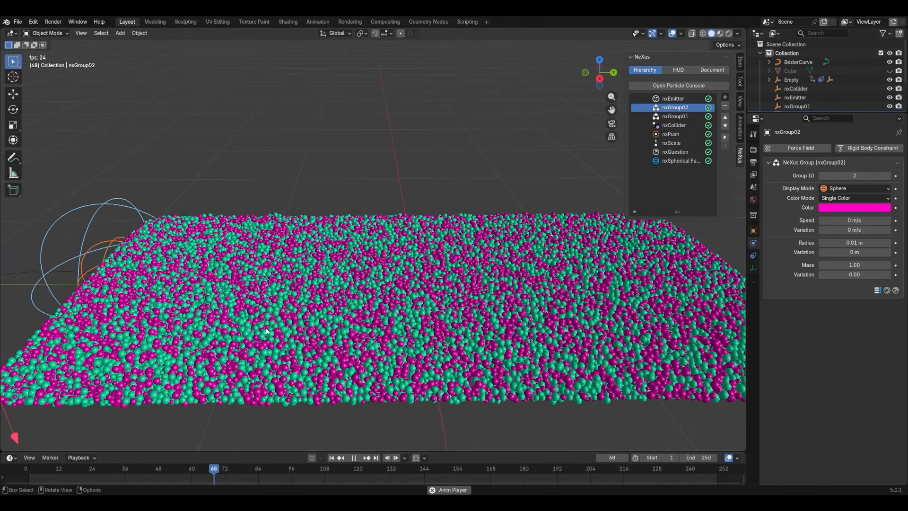
{"action": "key", "text": "space"}
{"action": "middle_click_drag", "start_coordinate": [133, 278], "coordinate": [247, 291]}
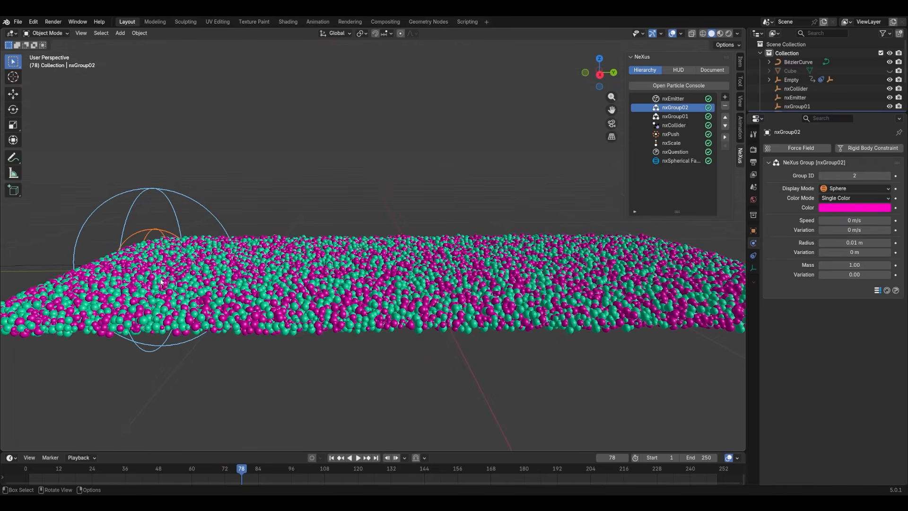
- Set nxEmitter's group mode to First Group Only
{"action": "left_click", "coordinate": [657, 98]}
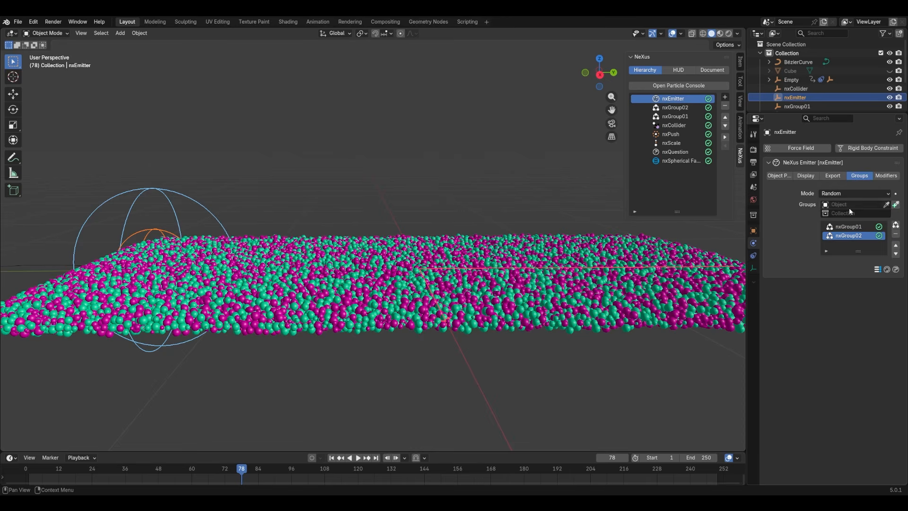
{"action": "left_click", "coordinate": [835, 193]}
{"action": "middle_click_drag", "start_coordinate": [438, 227], "coordinate": [460, 276]}
{"action": "scroll", "coordinate": [460, 275], "scroll_direction": "up", "scroll_amount": 4}
{"action": "scroll", "coordinate": [465, 284], "scroll_direction": "down", "scroll_amount": 1}
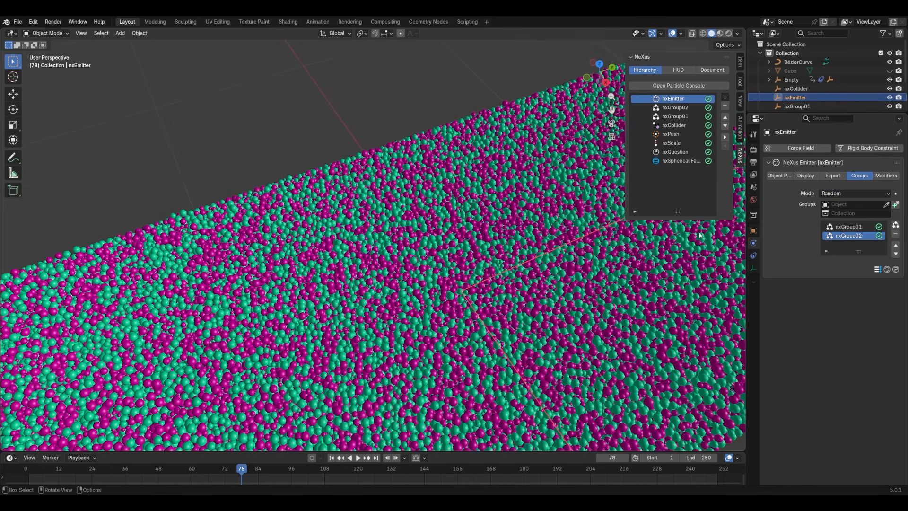
{"action": "left_click", "coordinate": [839, 195]}
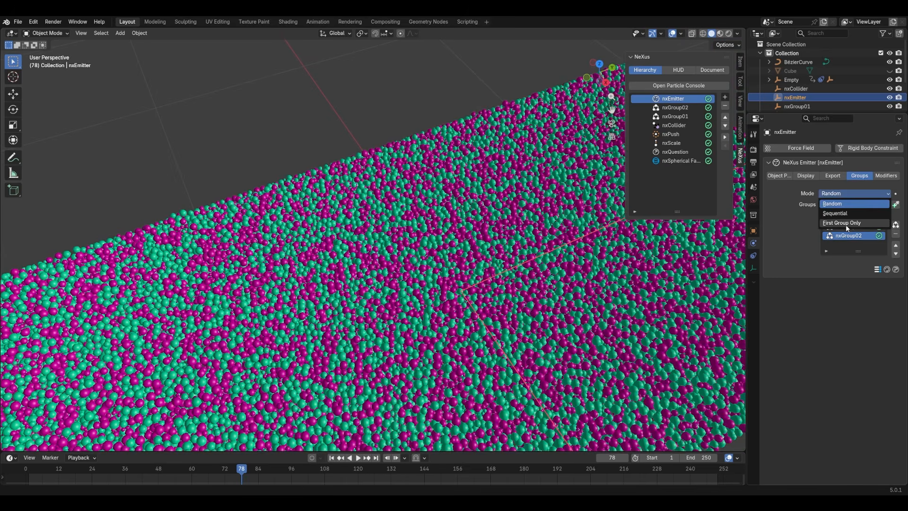
{"action": "left_click", "coordinate": [845, 223]}
- Replay the simulation from the first frame to check which group nxEmitter emits, and rewind it
{"action": "left_click", "coordinate": [331, 458]}
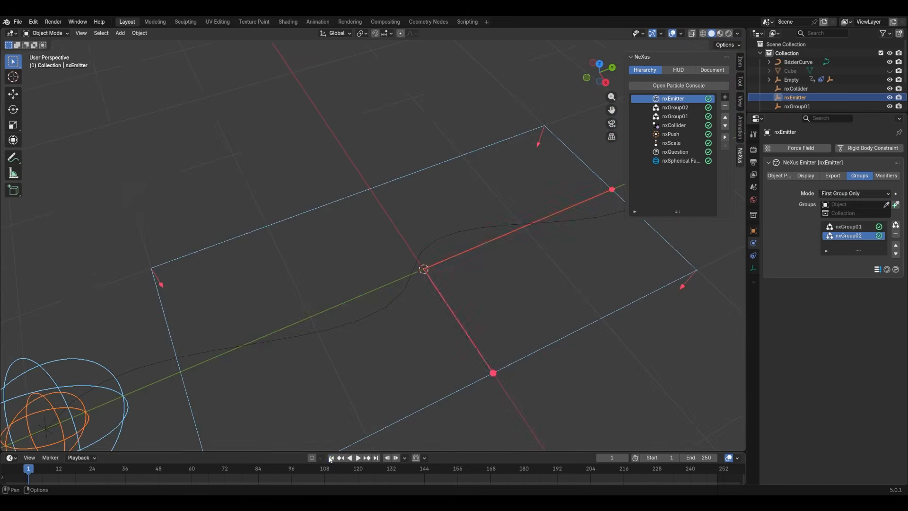
{"action": "left_click", "coordinate": [358, 458]}
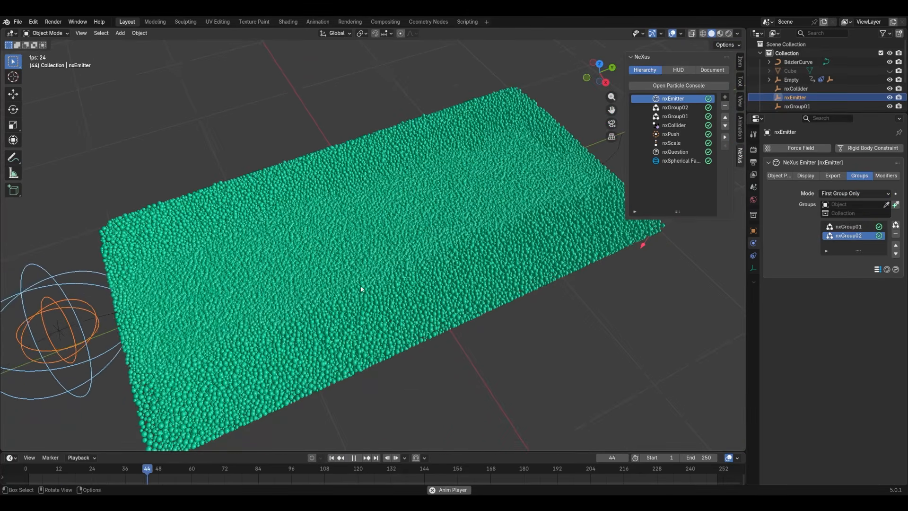
{"action": "key", "text": "space"}
{"action": "left_click", "coordinate": [332, 458]}
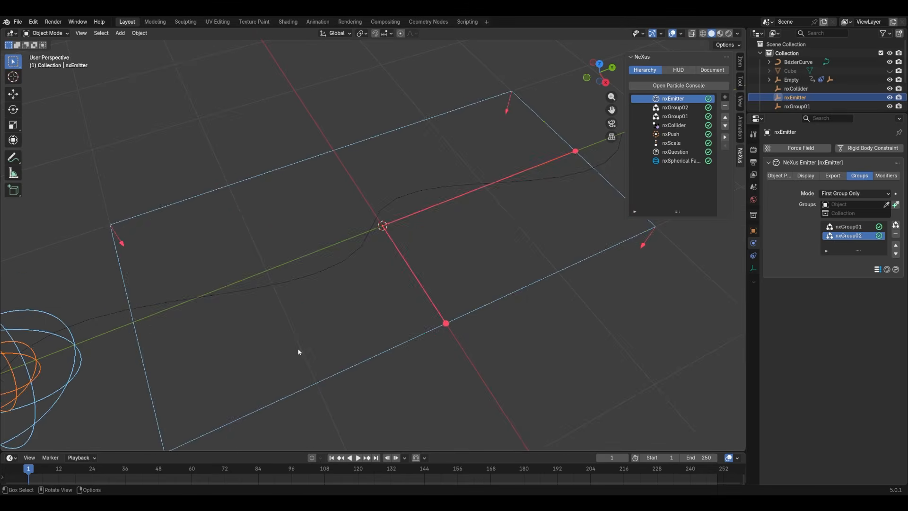
- Assign nxGroup02 as the target group of the nested Set Group action in nxQuestion
{"action": "middle_click_drag", "start_coordinate": [298, 352], "coordinate": [277, 334]}
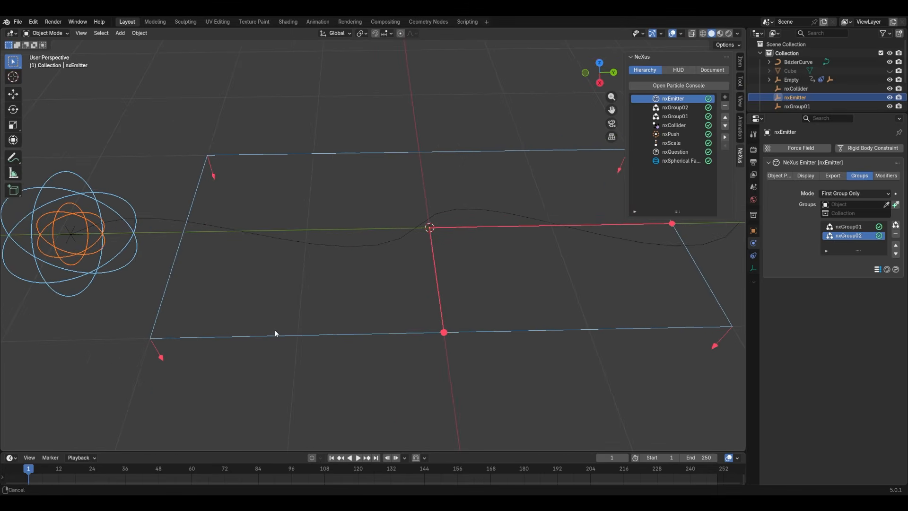
{"action": "left_click", "coordinate": [675, 152]}
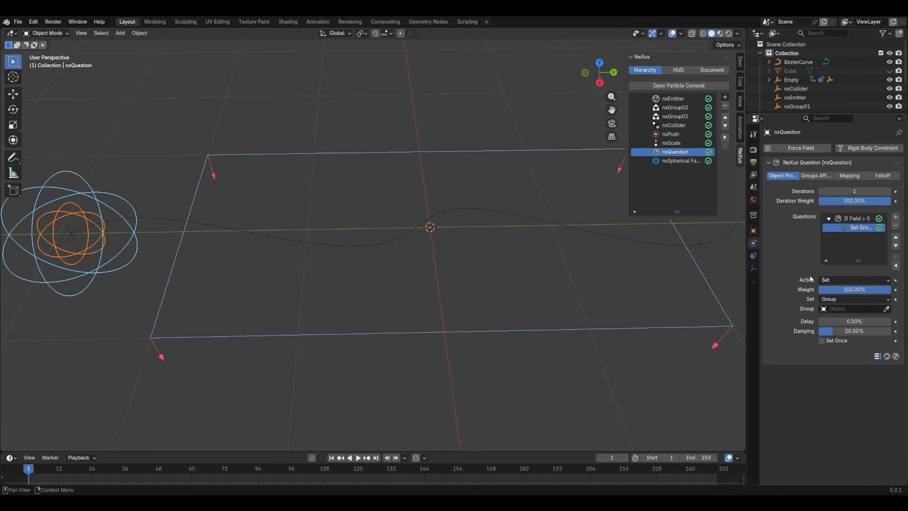
{"action": "left_click", "coordinate": [856, 219]}
{"action": "left_click", "coordinate": [860, 229]}
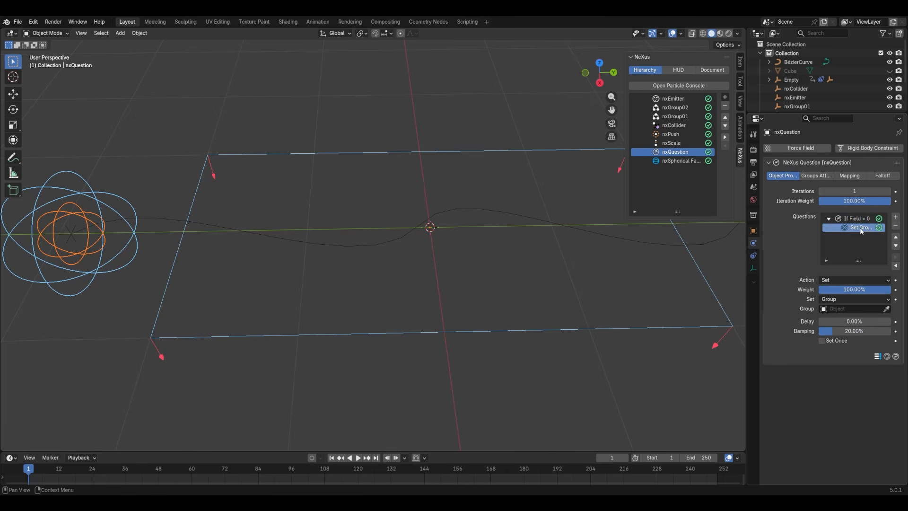
{"action": "left_click", "coordinate": [827, 309]}
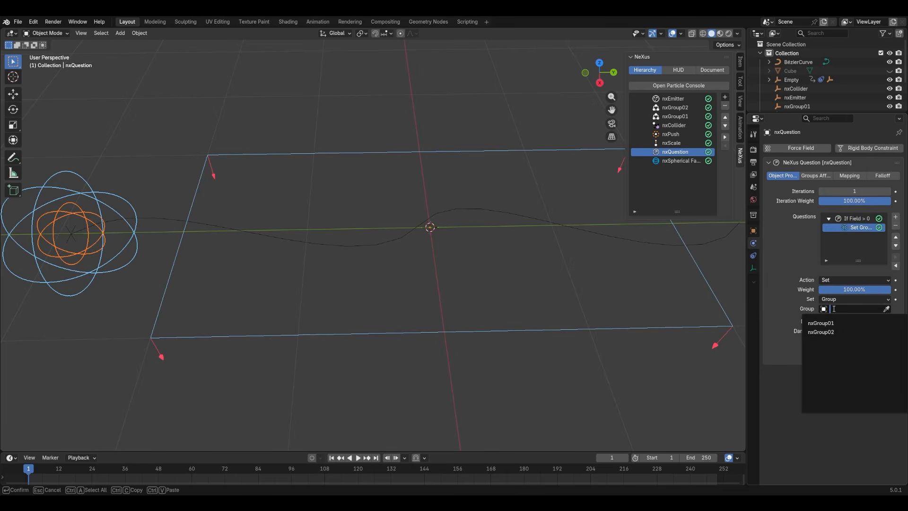
{"action": "left_click", "coordinate": [821, 332]}
- Play the simulation and inspect from several angles how the spherical falloff affects the particle sheet's groups
{"action": "middle_click_drag", "start_coordinate": [416, 274], "coordinate": [290, 310]}
{"action": "key", "text": "space"}
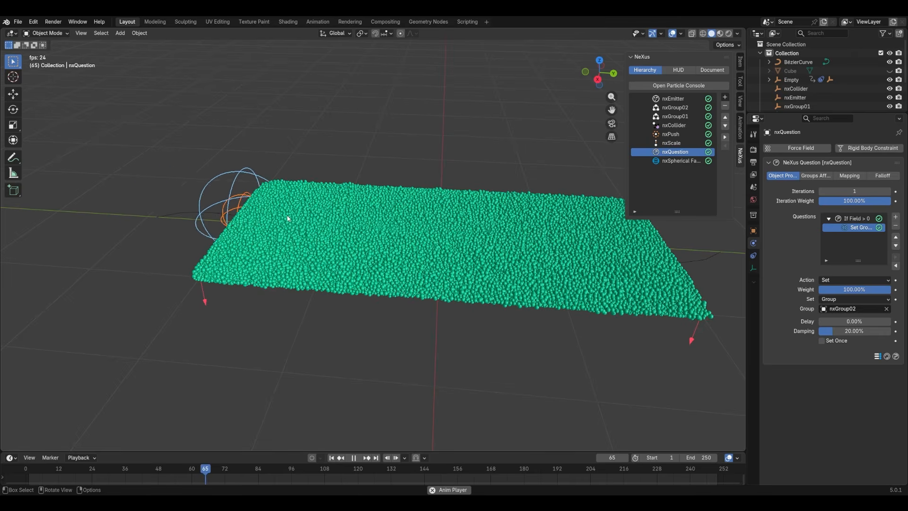
{"action": "key", "text": "space"}
{"action": "middle_click_drag", "start_coordinate": [378, 260], "coordinate": [395, 242]}
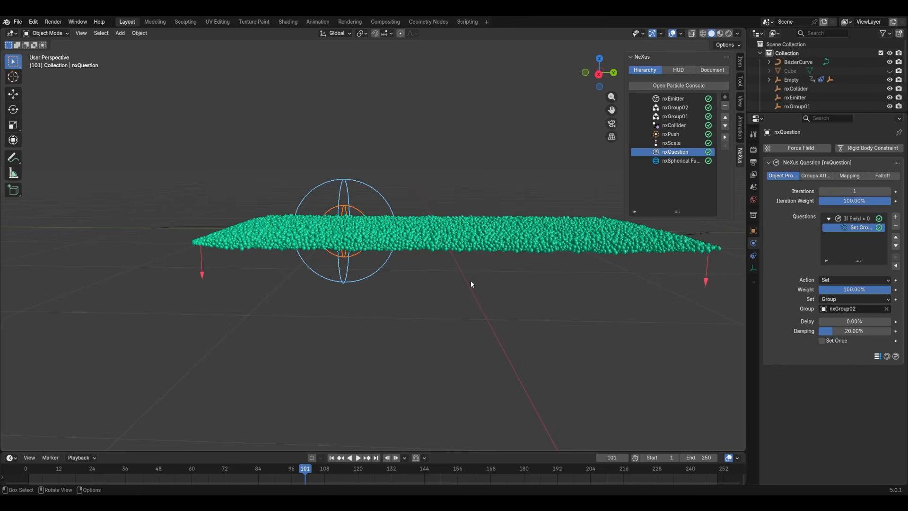
{"action": "middle_click_drag", "start_coordinate": [310, 200], "coordinate": [355, 202]}
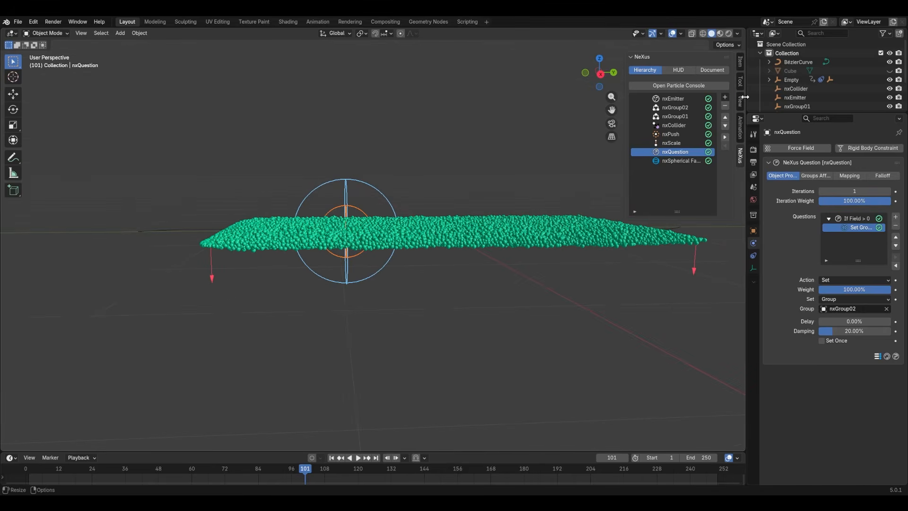
- Add an nxColor modifier and replay the simulation from the first frame to check its default gradient on the sheet
{"action": "left_click", "coordinate": [724, 97]}
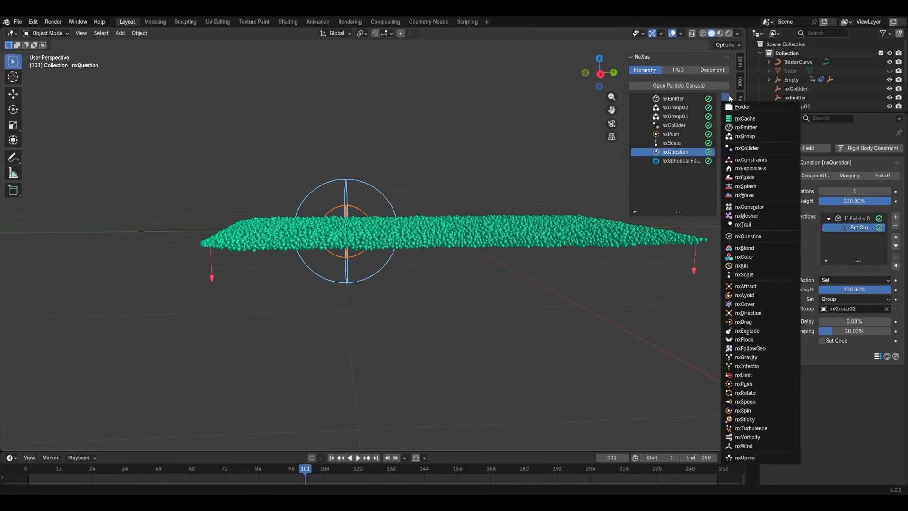
{"action": "left_click", "coordinate": [752, 256]}
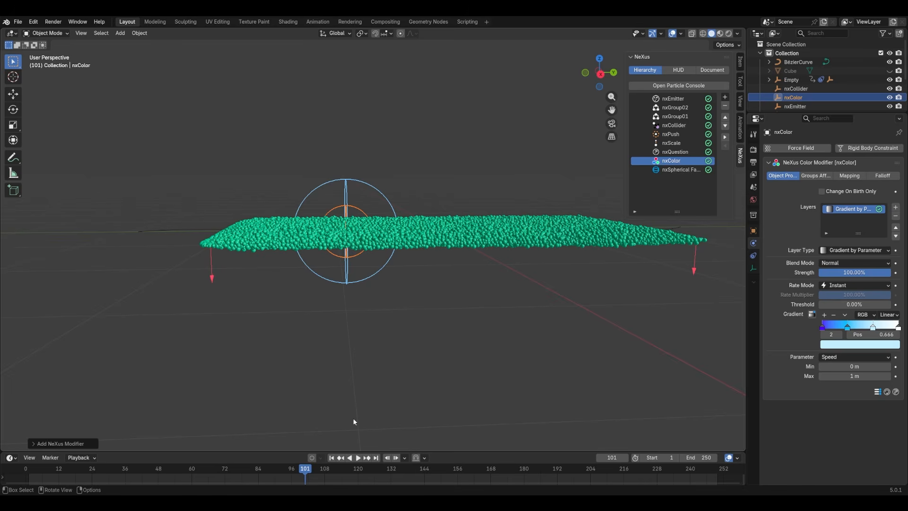
{"action": "left_click", "coordinate": [331, 457]}
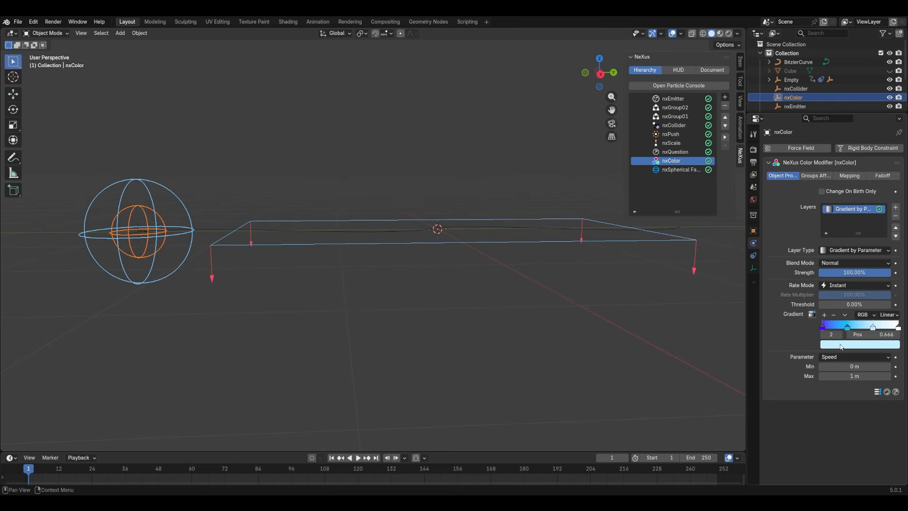
{"action": "key", "text": "space"}
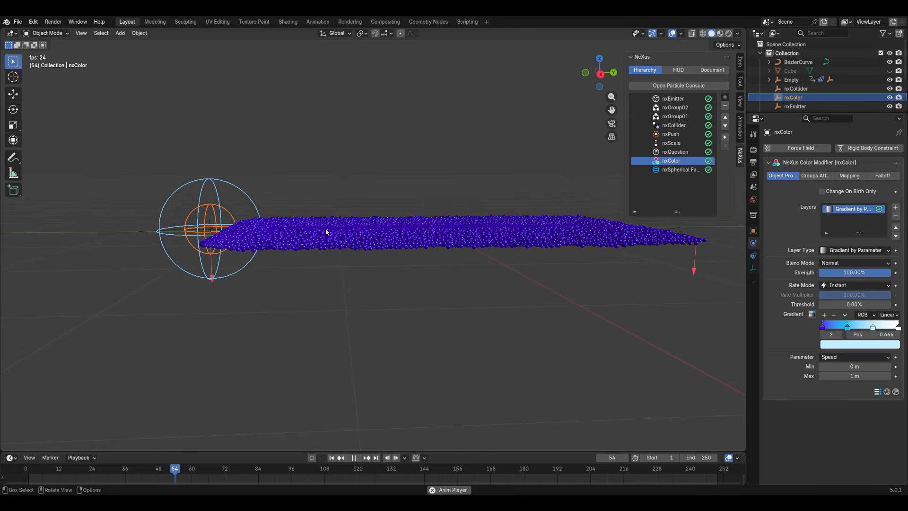
{"action": "middle_click_drag", "start_coordinate": [323, 228], "coordinate": [348, 250]}
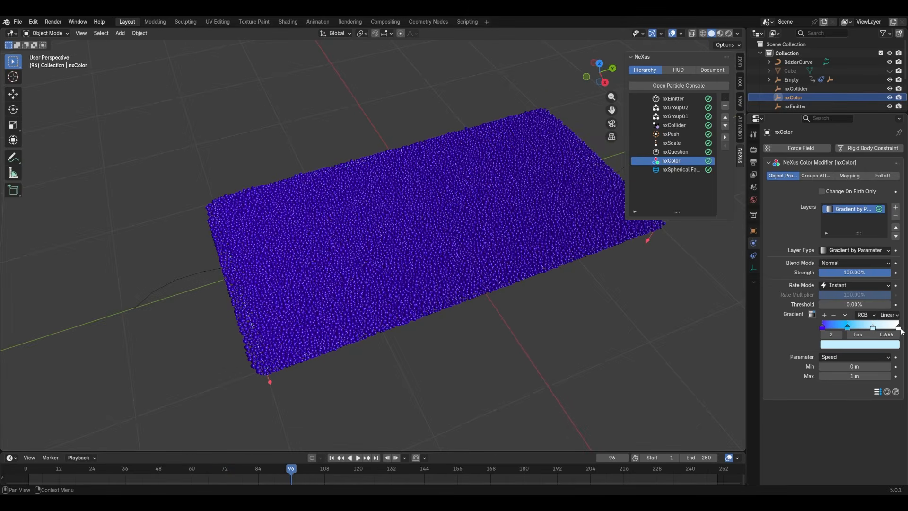
{"action": "middle_click_drag", "start_coordinate": [499, 323], "coordinate": [463, 291]}
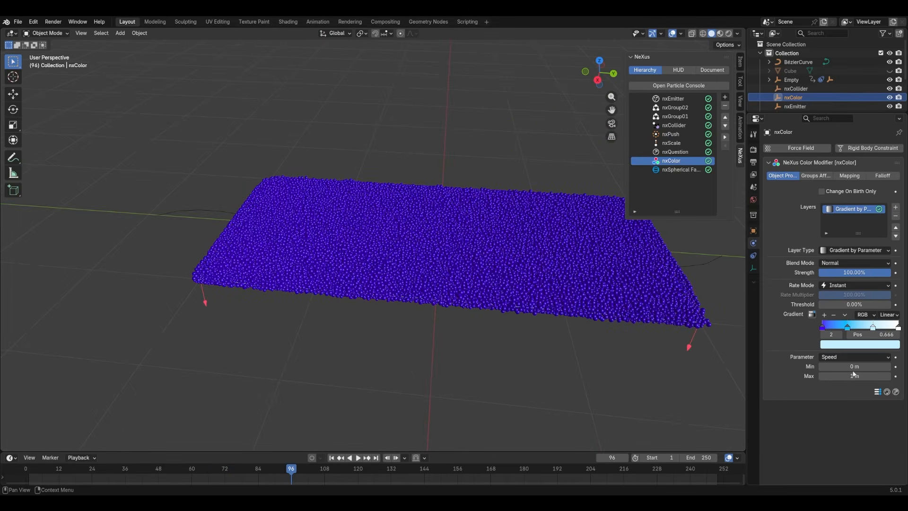
- Set nxColor's gradient parameter to Falloff and link nxSpherical Falloff as the modifier's falloff
{"action": "left_click", "coordinate": [838, 356]}
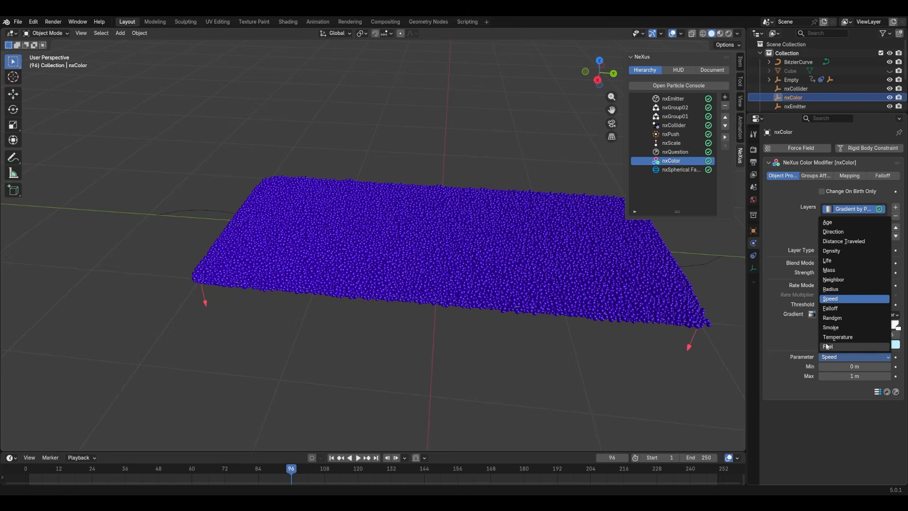
{"action": "left_click", "coordinate": [838, 307]}
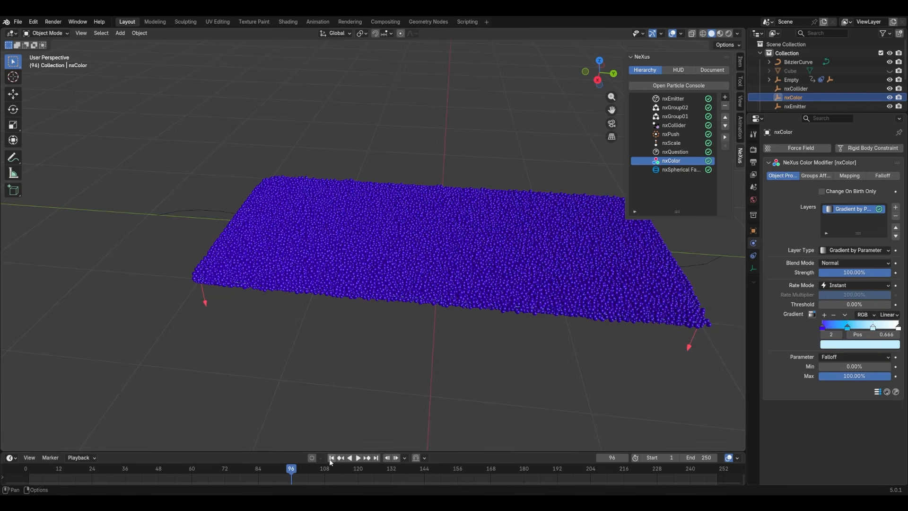
{"action": "key", "text": "shift+Left"}
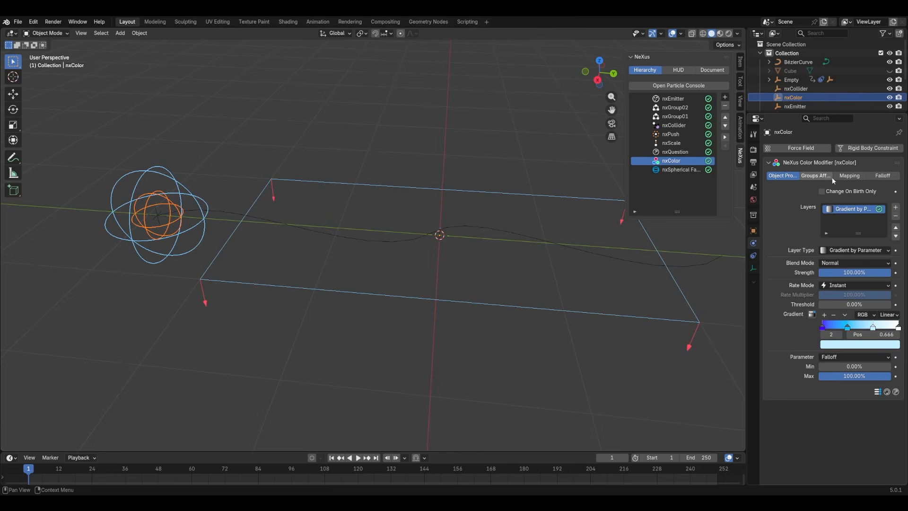
{"action": "left_click", "coordinate": [875, 176]}
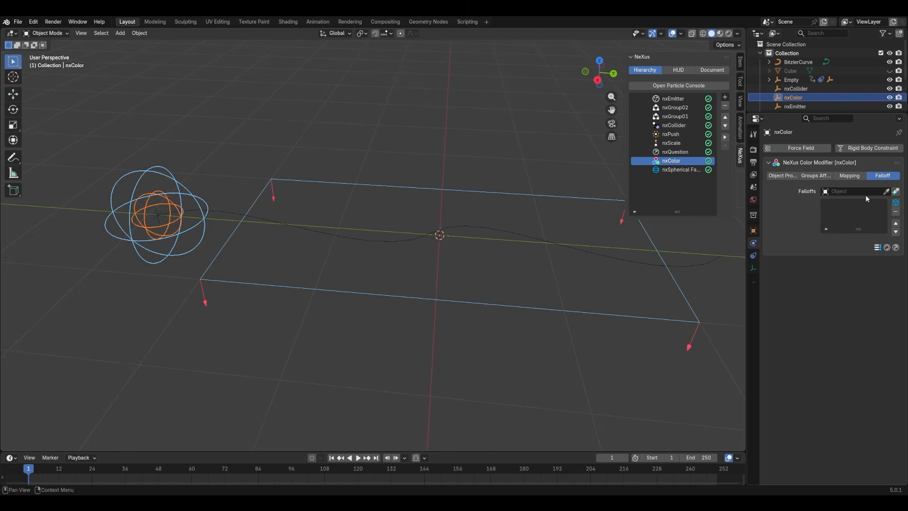
{"action": "left_click", "coordinate": [846, 191]}
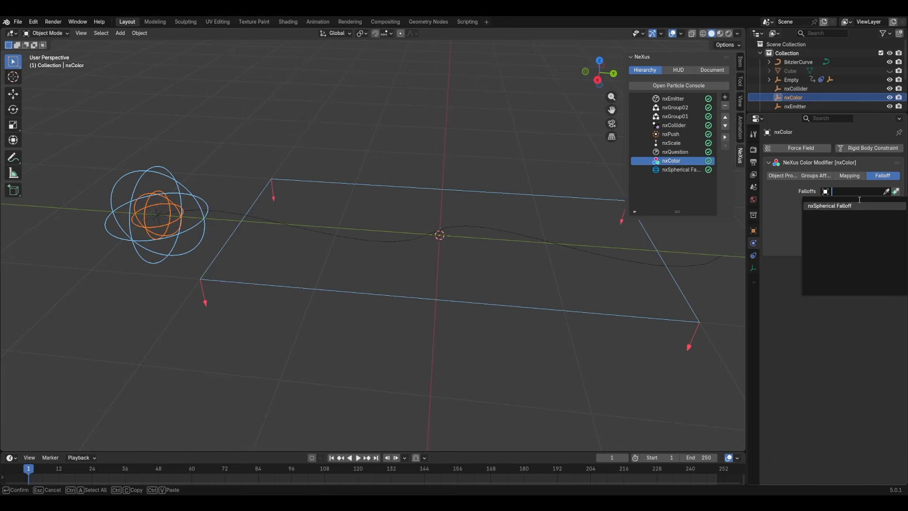
{"action": "left_click", "coordinate": [845, 207]}
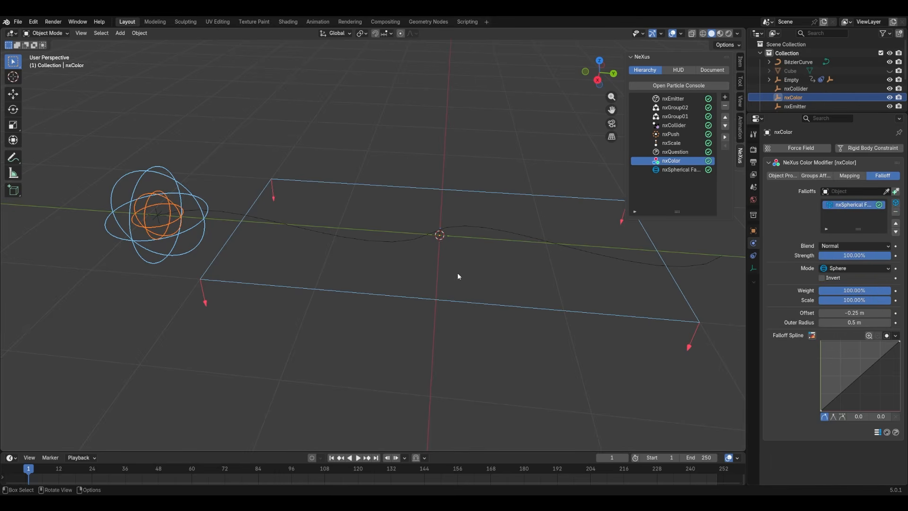
- Play the simulation and examine the falloff-driven colouring on the particle sheet up close and from several angles
{"action": "key", "text": "space"}
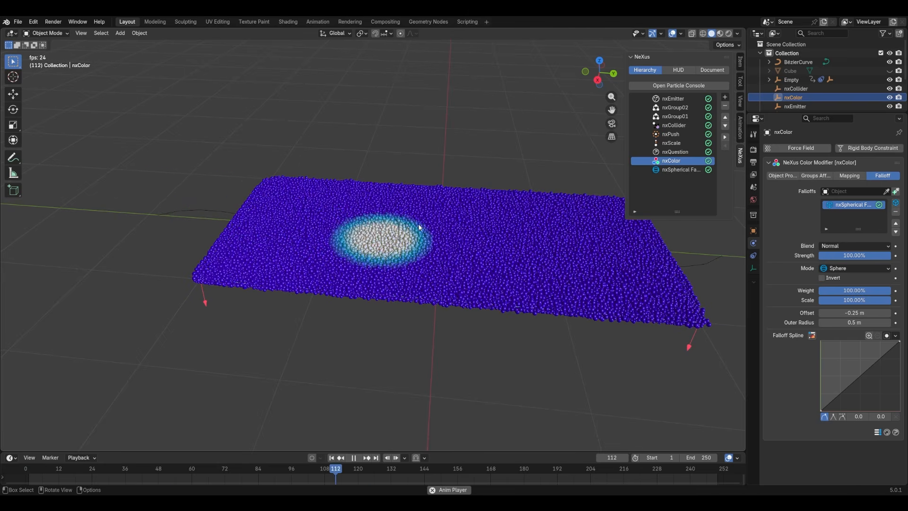
{"action": "key", "text": "space"}
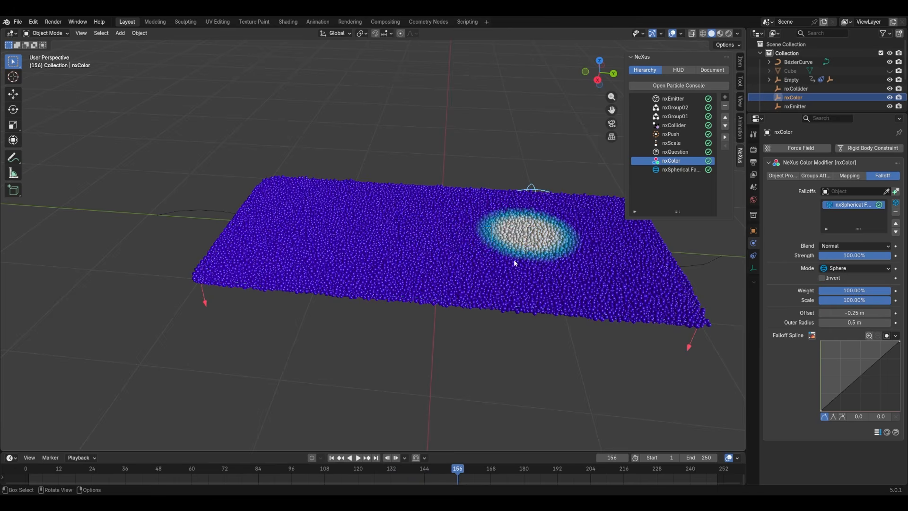
{"action": "middle_click_drag", "start_coordinate": [514, 259], "coordinate": [576, 273]}
{"action": "key", "text": "space"}
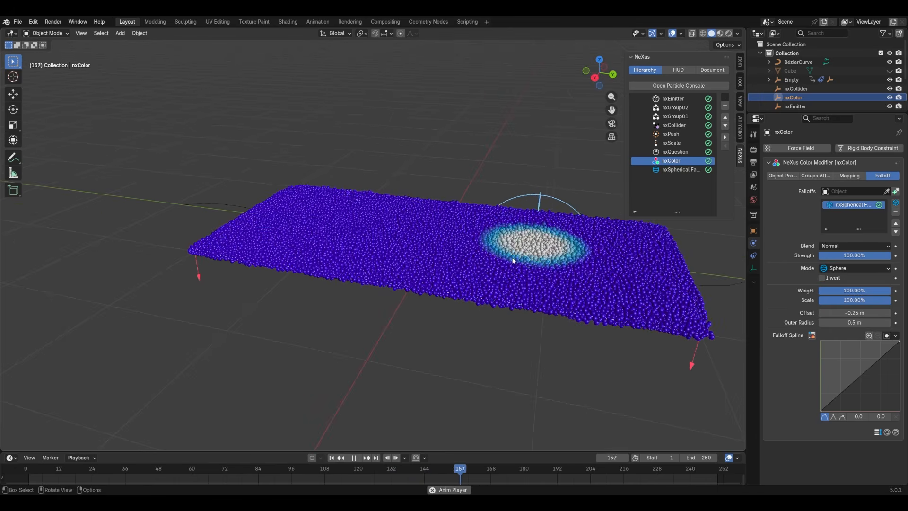
{"action": "middle_click_drag", "start_coordinate": [503, 252], "coordinate": [545, 214]}
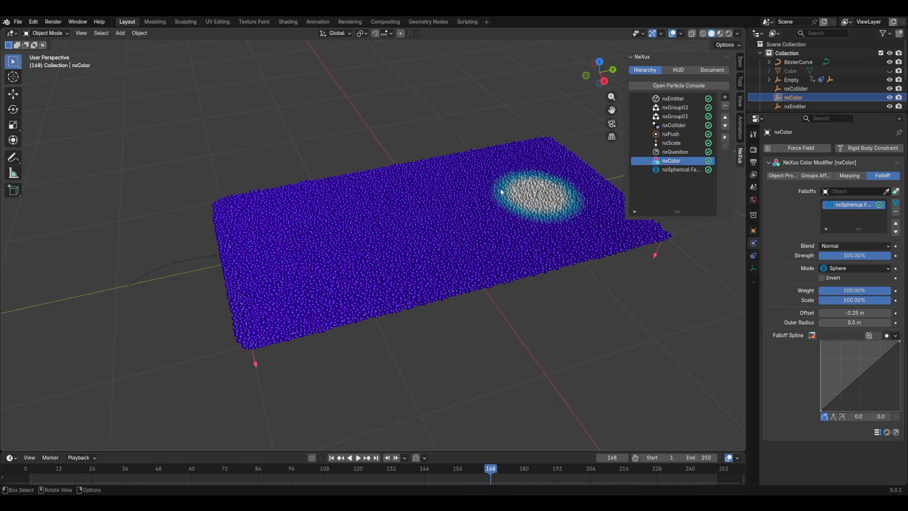
{"action": "scroll", "coordinate": [506, 200], "scroll_direction": "up", "scroll_amount": 3}
{"action": "middle_click_drag", "start_coordinate": [506, 201], "coordinate": [381, 228], "text": "shift"}
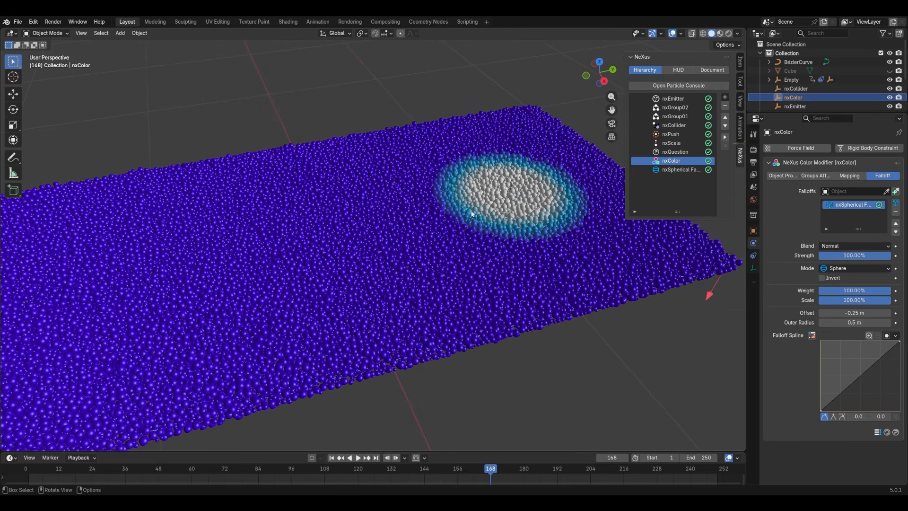
{"action": "middle_click_drag", "start_coordinate": [428, 274], "coordinate": [405, 263]}
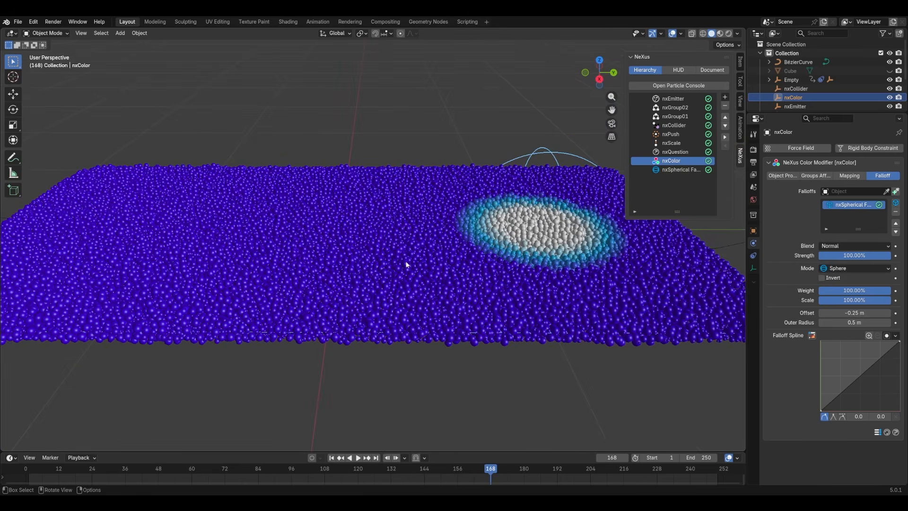
{"action": "left_click", "coordinate": [332, 458]}
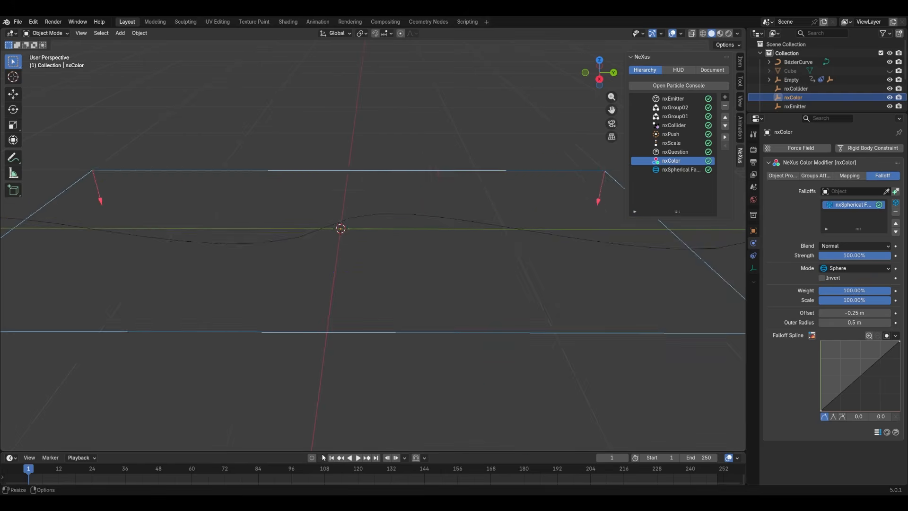
{"action": "key", "text": "space"}
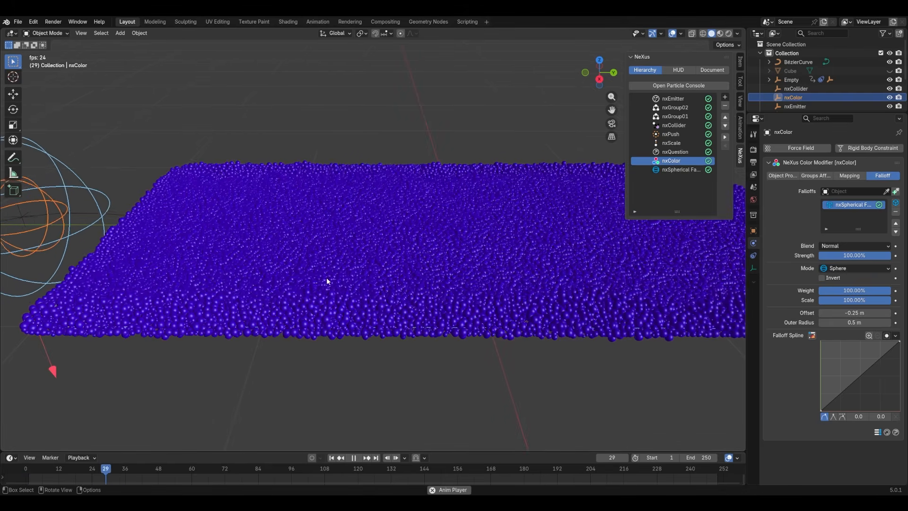
{"action": "key", "text": "space"}
- Apply the Grayscale gradient preset to nxColor and replay the simulation from the first frame to check it
{"action": "left_click", "coordinate": [782, 176]}
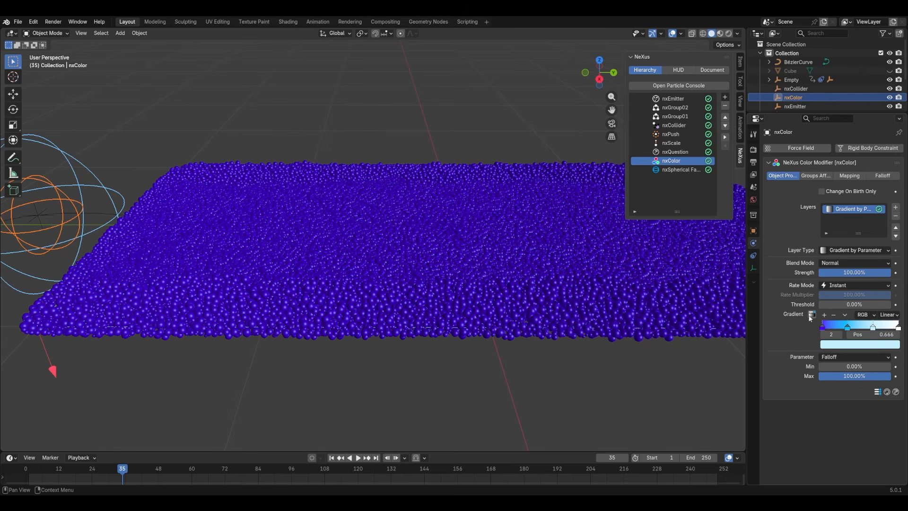
{"action": "left_click", "coordinate": [811, 315]}
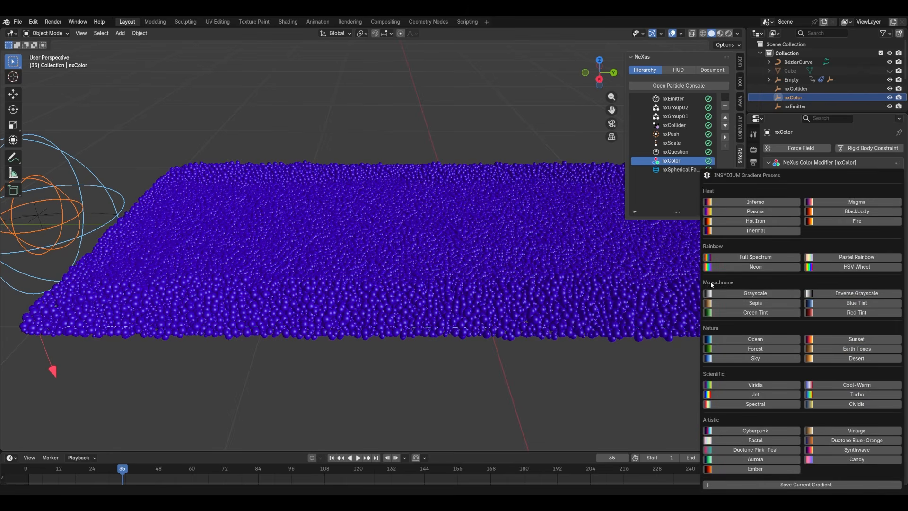
{"action": "left_click", "coordinate": [753, 294]}
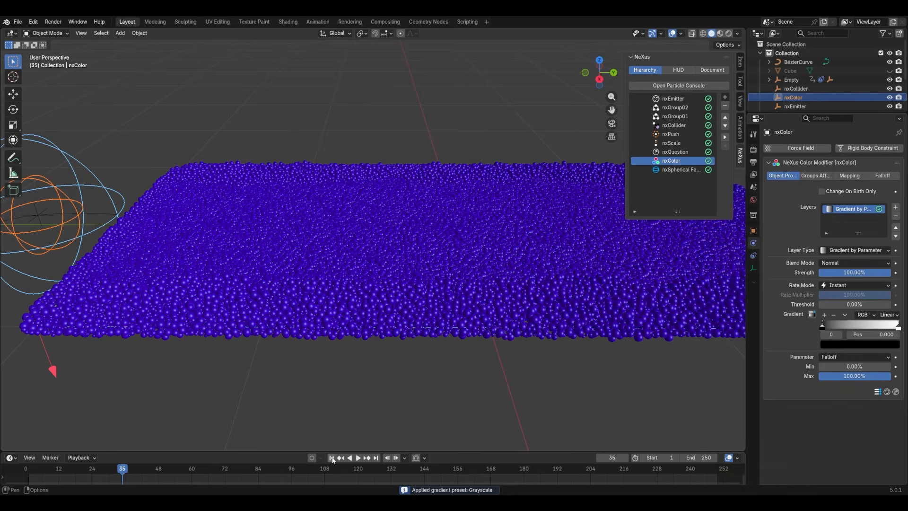
{"action": "left_click", "coordinate": [331, 459]}
{"action": "key", "text": "space"}
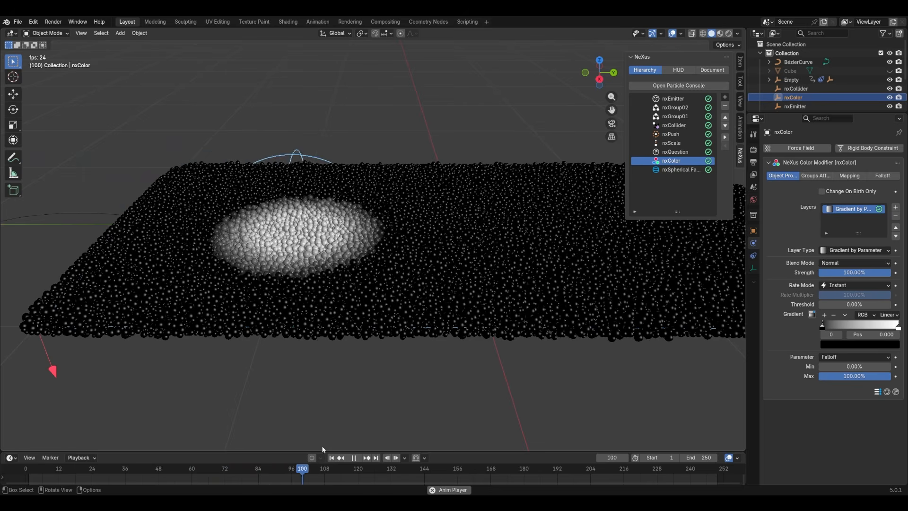
{"action": "key", "text": "Escape"}
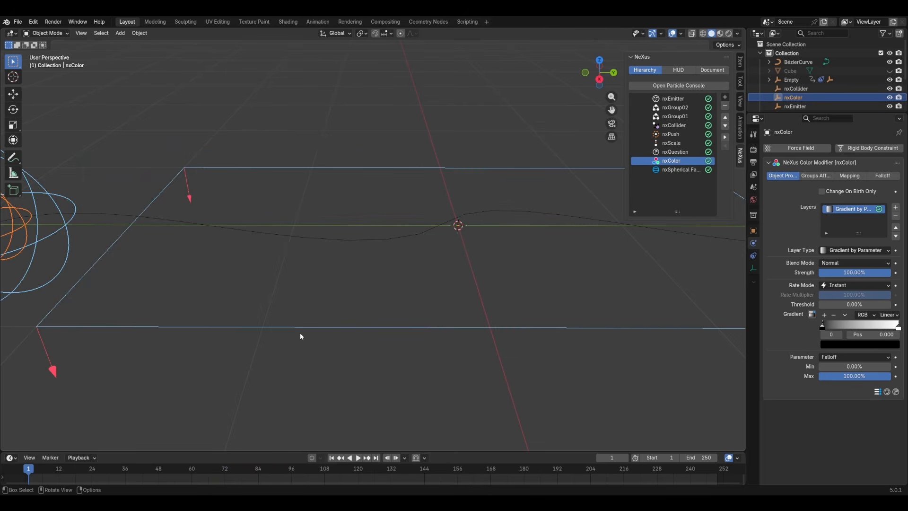
- Set the nxColor layer's blend mode to Add, play the simulation briefly, and compare the particle colour with nxGroup01's colour setting
{"action": "left_click", "coordinate": [836, 265]}
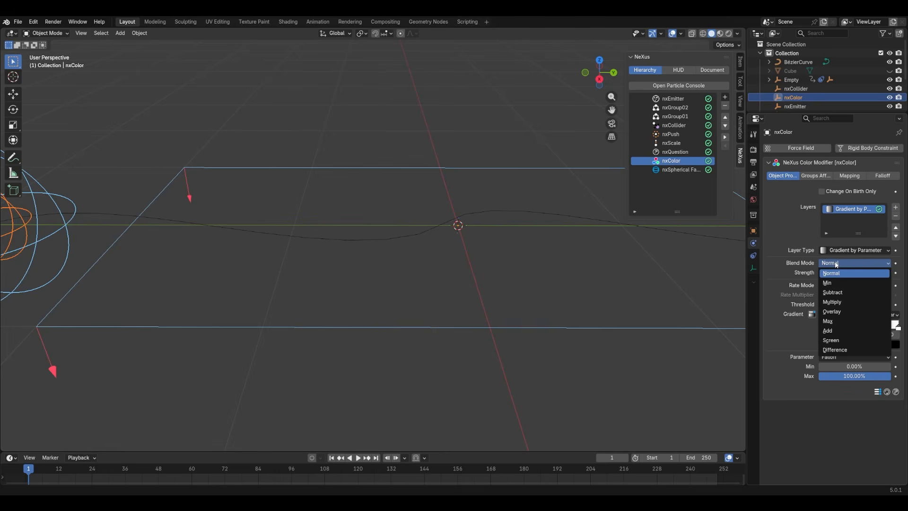
{"action": "left_click", "coordinate": [836, 265]}
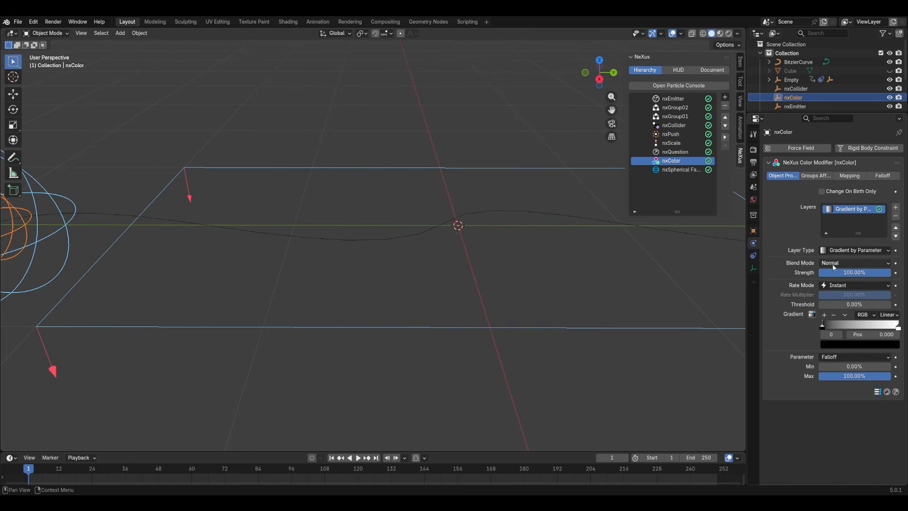
{"action": "left_click", "coordinate": [840, 264]}
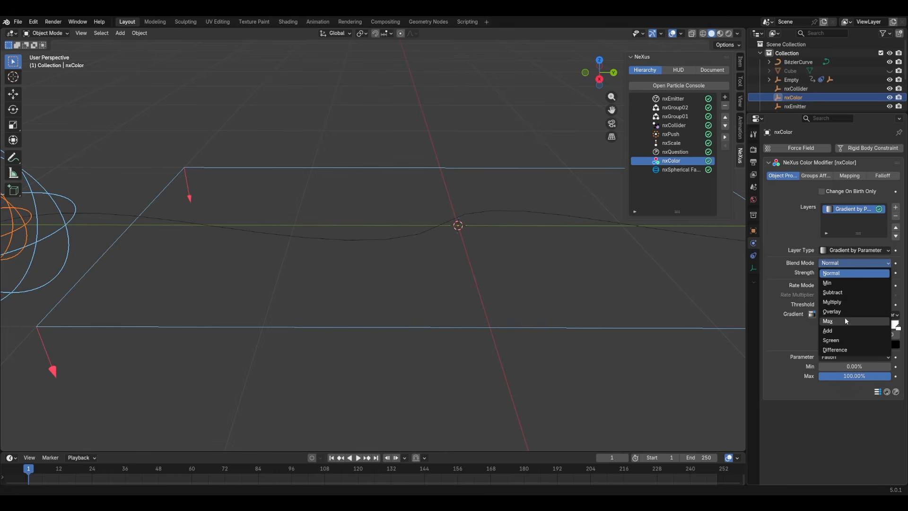
{"action": "left_click", "coordinate": [840, 330]}
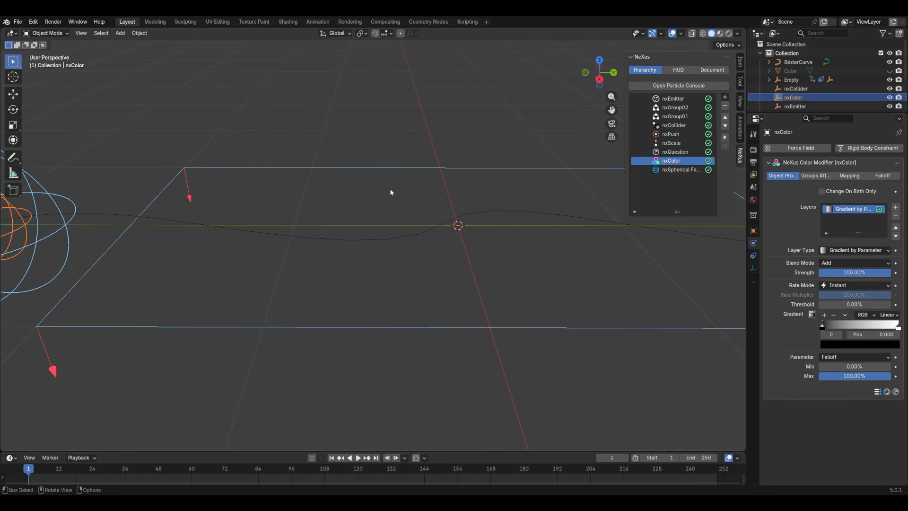
{"action": "key", "text": "space"}
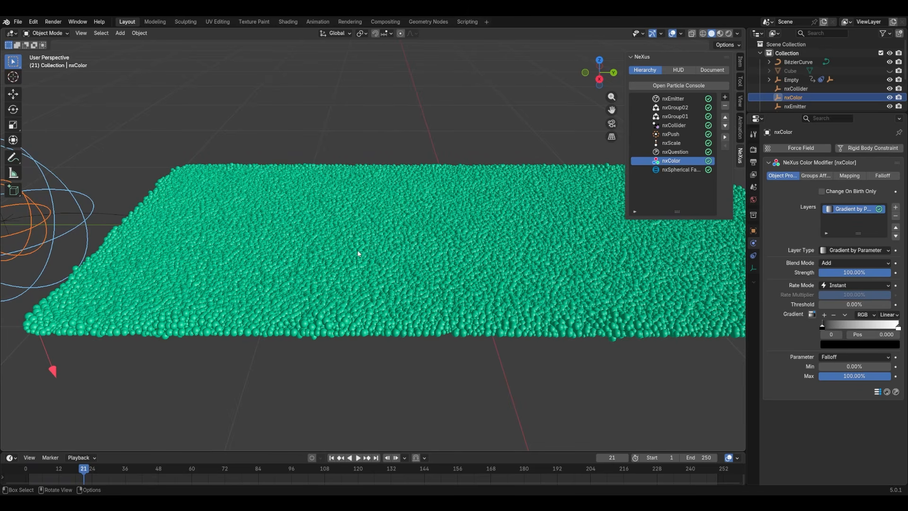
{"action": "left_click", "coordinate": [674, 116]}
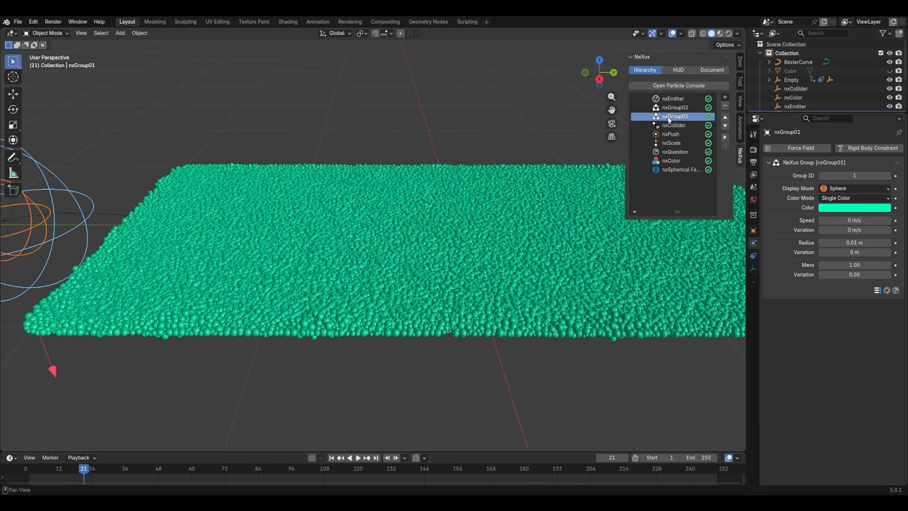
{"action": "left_click", "coordinate": [678, 161]}
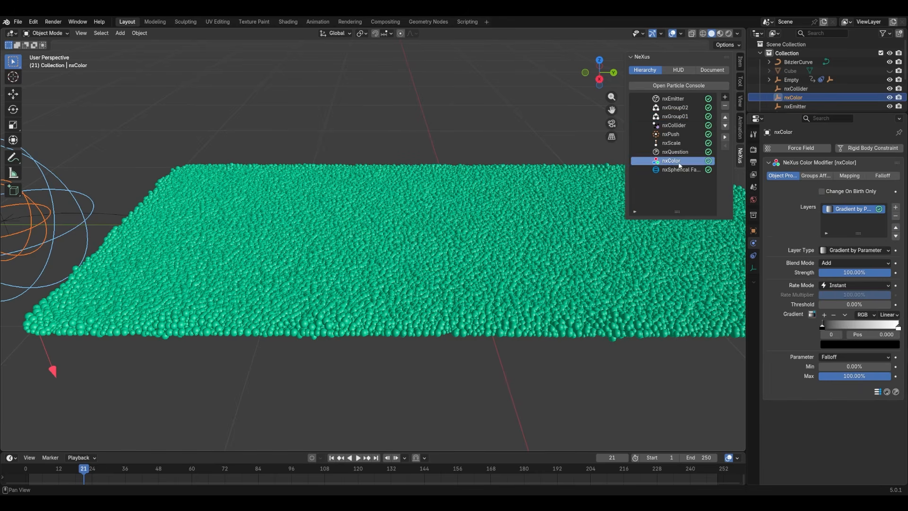
- Try the Normal blend mode on nxColor's gradient layer in a short replay from the first frame, and restore Add
{"action": "left_click", "coordinate": [852, 263]}
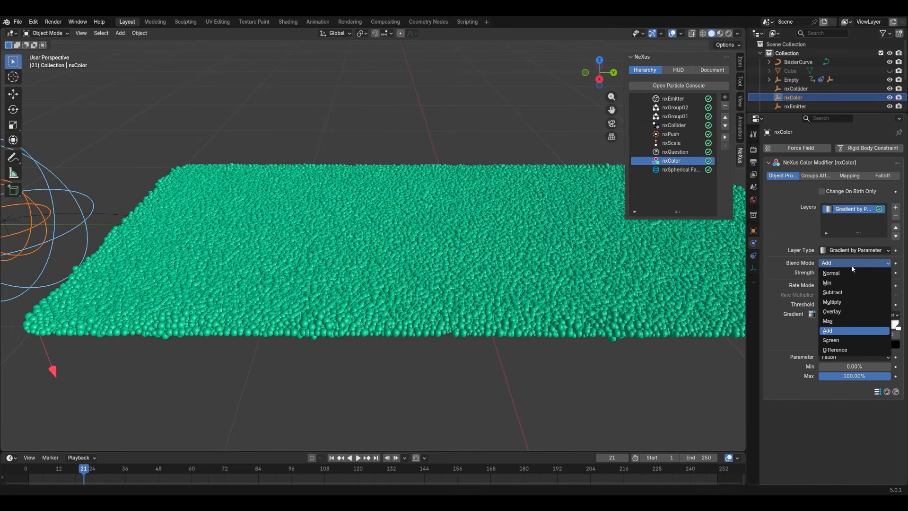
{"action": "left_click", "coordinate": [850, 273]}
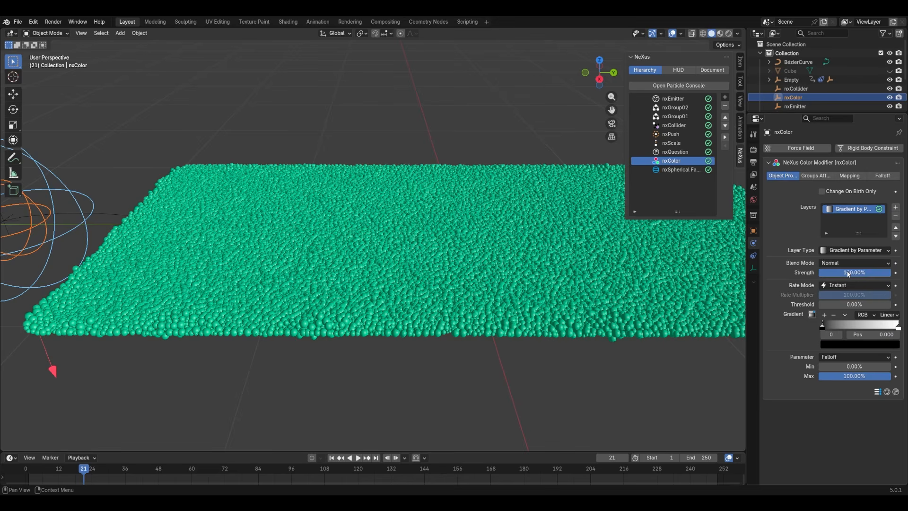
{"action": "left_click", "coordinate": [331, 458]}
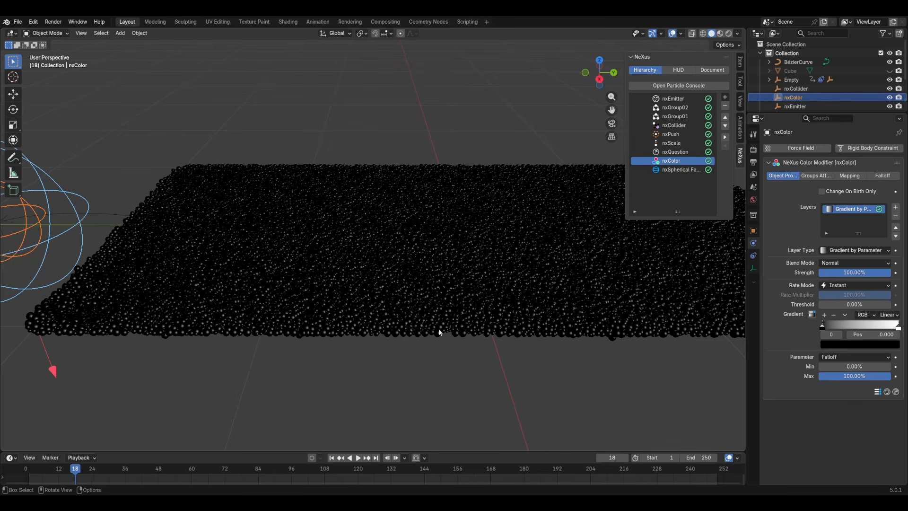
{"action": "left_click", "coordinate": [829, 263]}
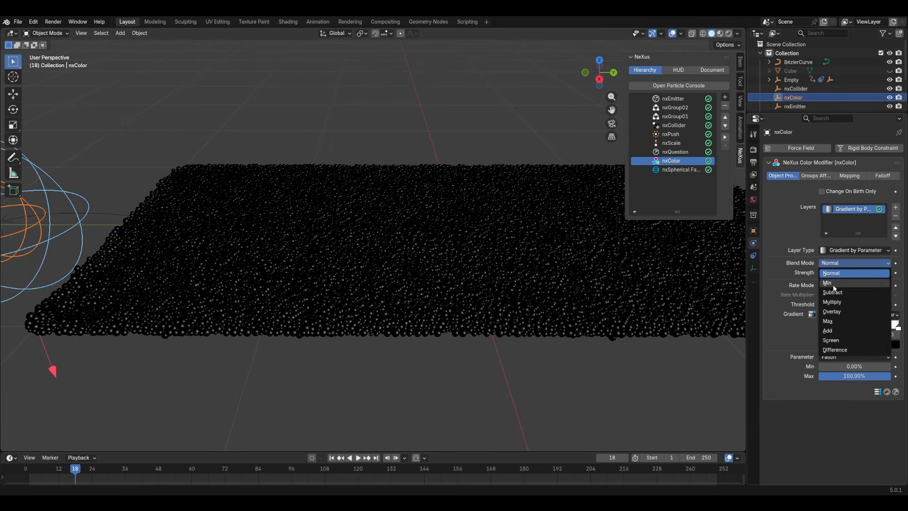
{"action": "left_click", "coordinate": [834, 331]}
- Replay the simulation from the first frame and examine the falloff's coloured trail across the whole particle sheet
{"action": "left_click", "coordinate": [331, 457]}
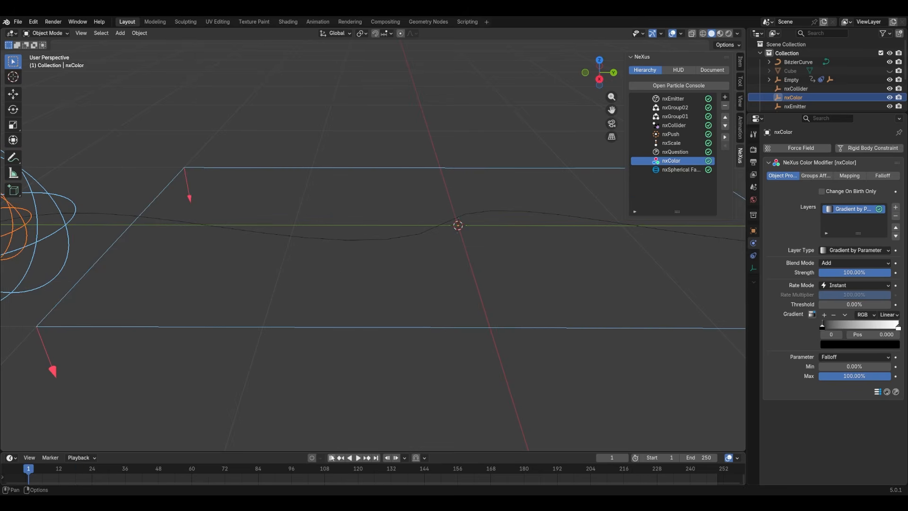
{"action": "key", "text": "space"}
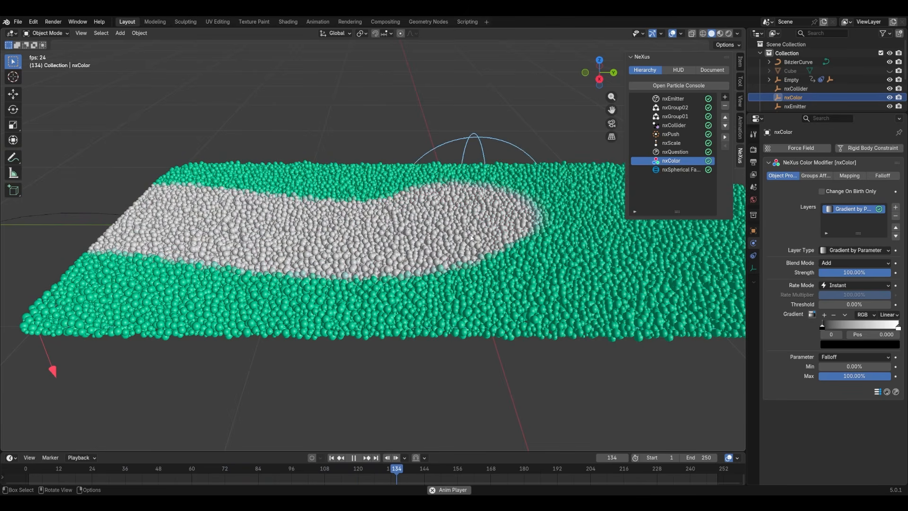
{"action": "key", "text": "space"}
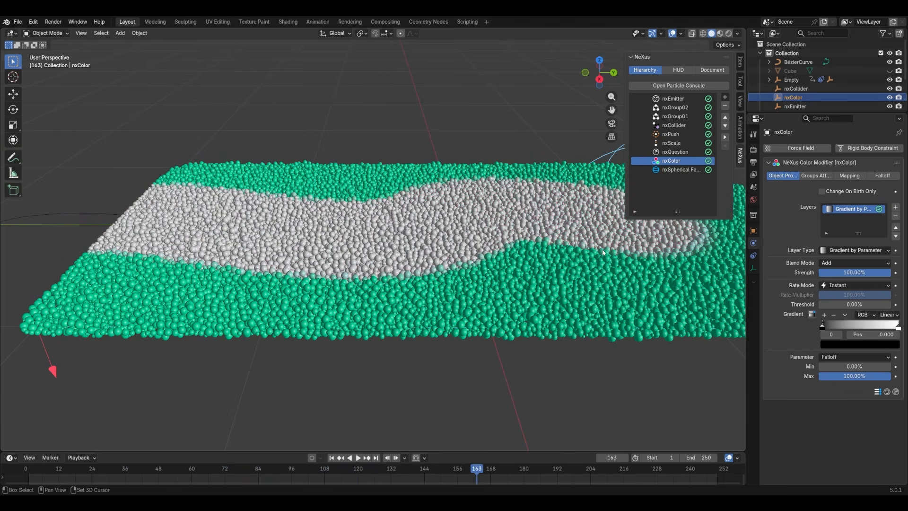
{"action": "middle_click_drag", "start_coordinate": [603, 252], "coordinate": [279, 246], "text": "shift"}
{"action": "key", "text": "space"}
{"action": "key", "text": "space"}
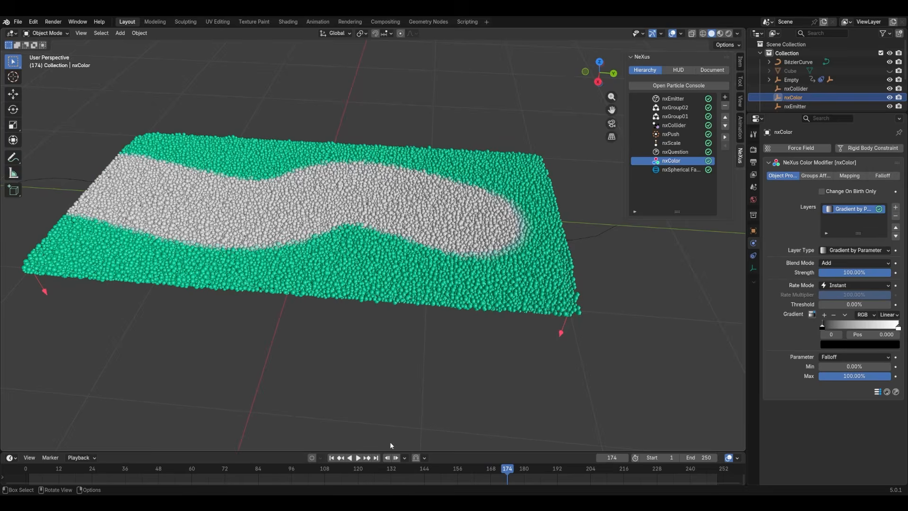
{"action": "left_click", "coordinate": [331, 457]}
{"action": "key", "text": "space"}
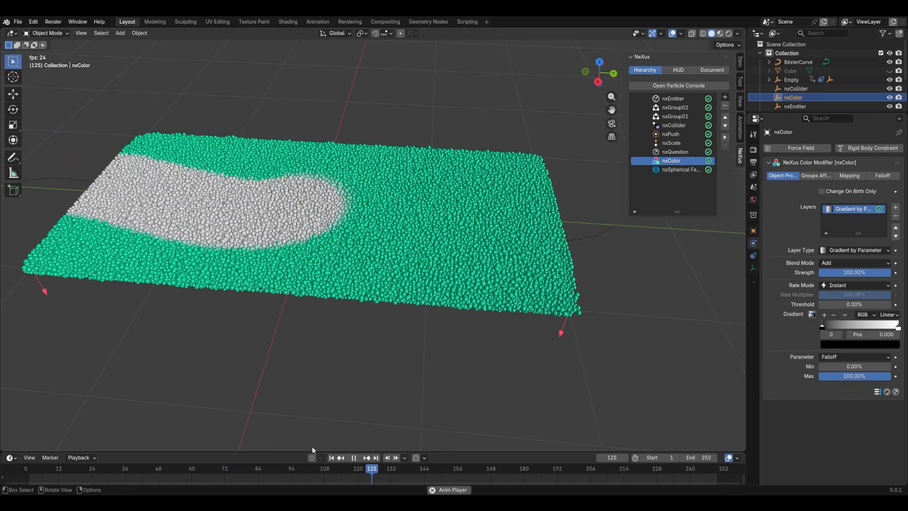
{"action": "left_click", "coordinate": [353, 457]}
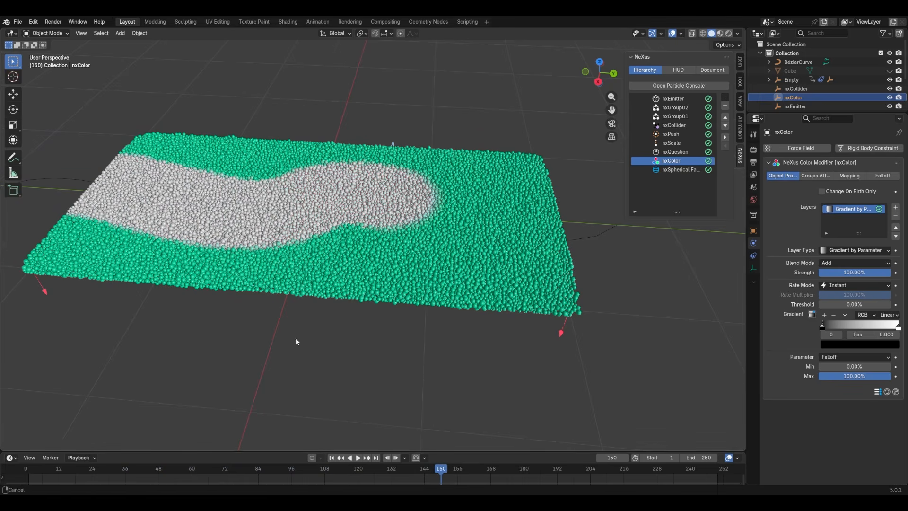
{"action": "mouse_move", "coordinate": [296, 338]}
{"action": "middle_mouse_down"}
{"action": "mouse_move", "coordinate": [255, 326]}
{"action": "mouse_move", "coordinate": [284, 341]}
{"action": "middle_mouse_up"}
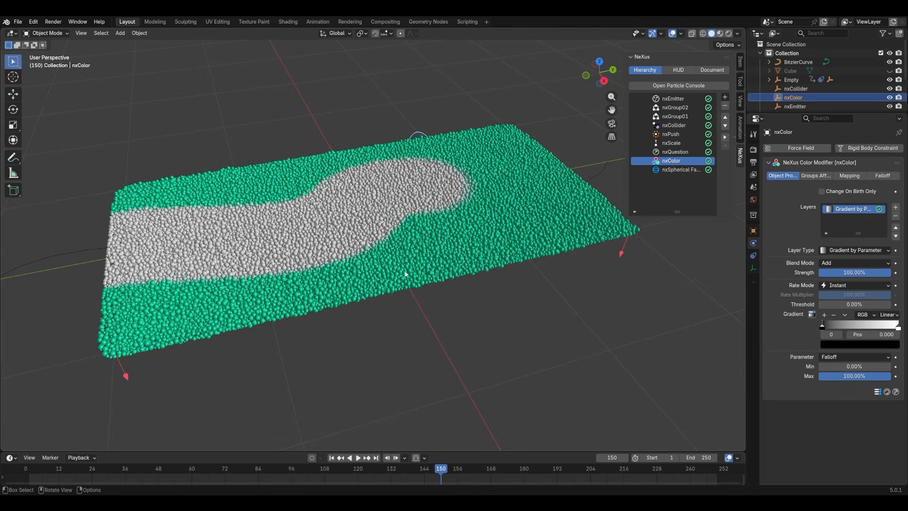
- Return to the first frame and change nxGroup01's particle colour to black
{"action": "left_click", "coordinate": [331, 457]}
{"action": "left_click", "coordinate": [676, 116]}
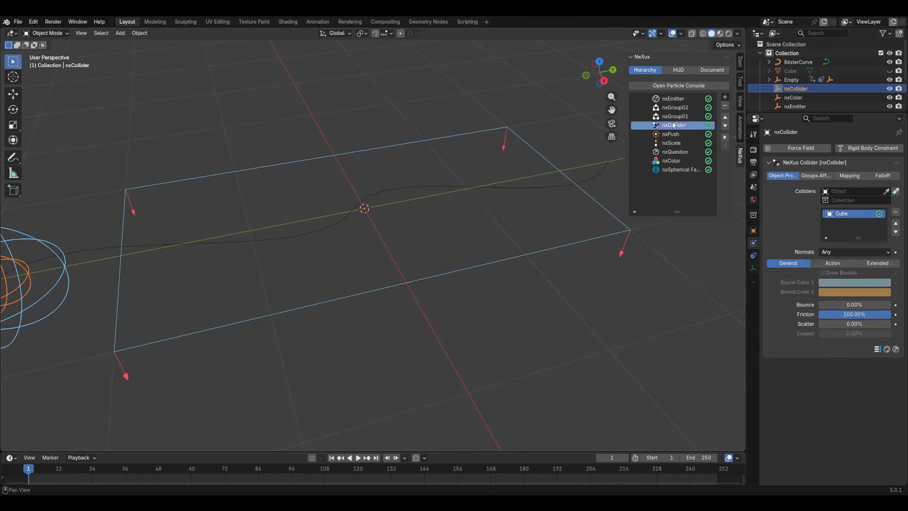
{"action": "left_click", "coordinate": [839, 207]}
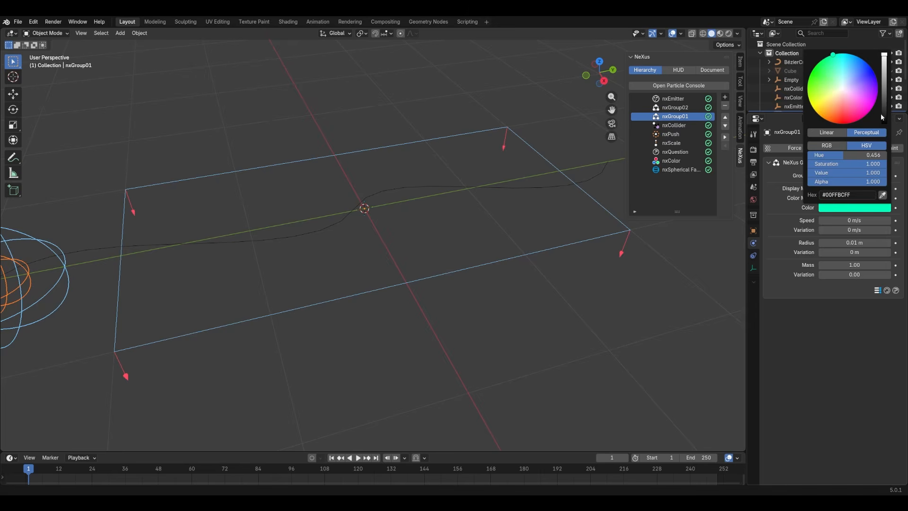
{"action": "left_click_drag", "start_coordinate": [885, 103], "coordinate": [884, 124]}
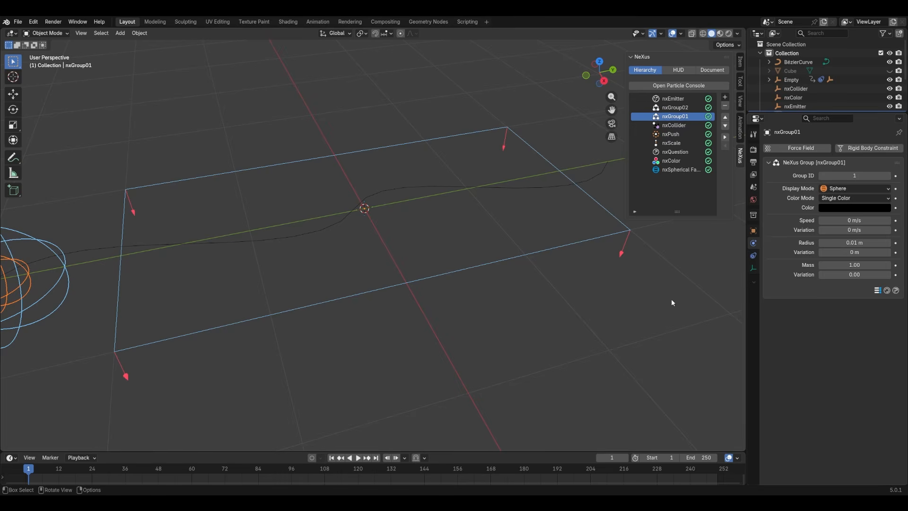
- Replay the simulation several times and examine the grayscale falloff trail on the black particles from different angles
{"action": "key", "text": "space"}
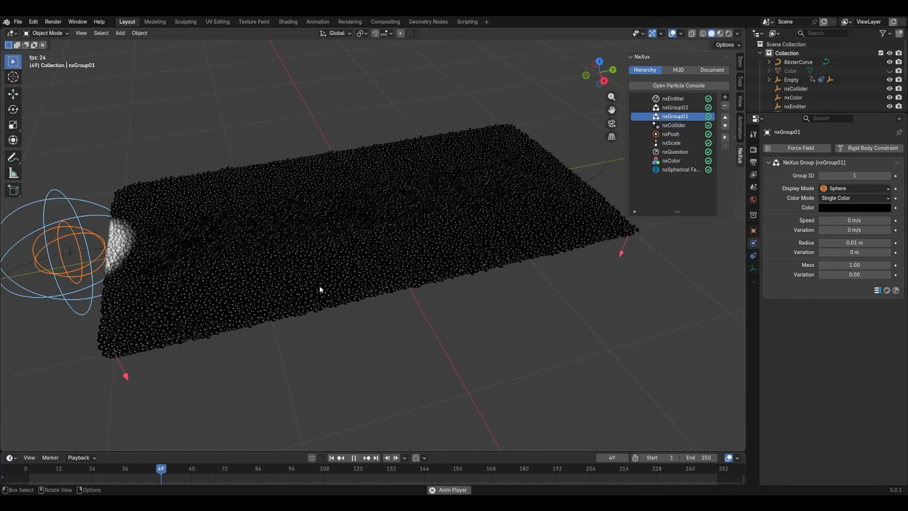
{"action": "mouse_move", "coordinate": [455, 295]}
{"action": "middle_mouse_down"}
{"action": "mouse_move", "coordinate": [416, 271]}
{"action": "mouse_move", "coordinate": [379, 288]}
{"action": "mouse_move", "coordinate": [373, 304]}
{"action": "mouse_move", "coordinate": [466, 328]}
{"action": "mouse_move", "coordinate": [471, 305]}
{"action": "mouse_move", "coordinate": [461, 299]}
{"action": "middle_mouse_up"}
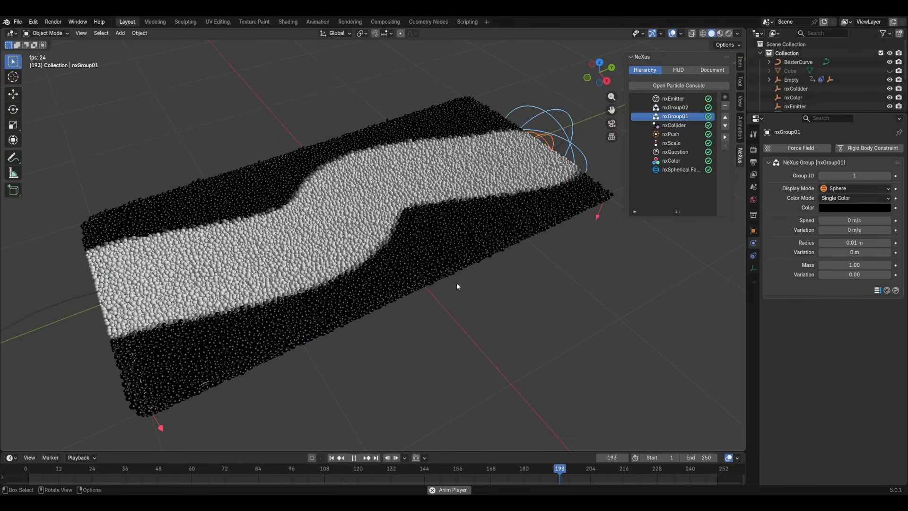
{"action": "key", "text": "space"}
{"action": "middle_click_drag", "start_coordinate": [367, 291], "coordinate": [379, 330]}
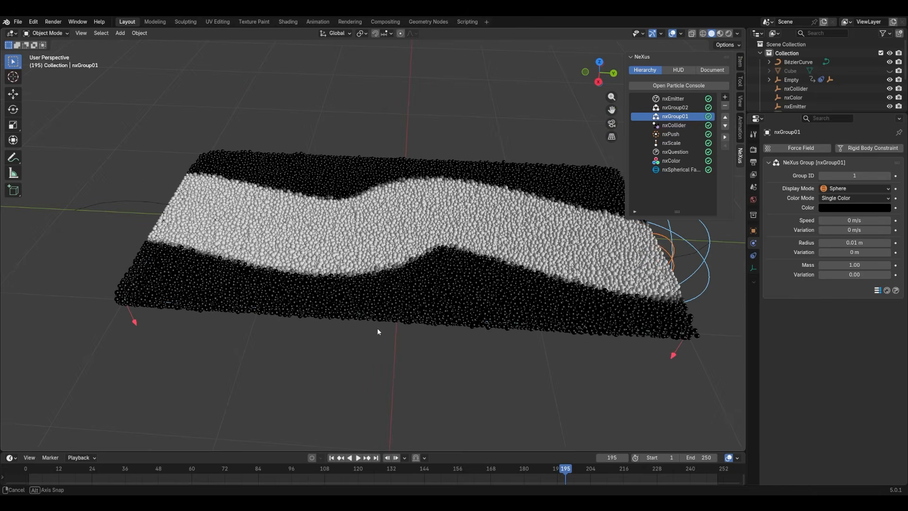
{"action": "left_click", "coordinate": [332, 457]}
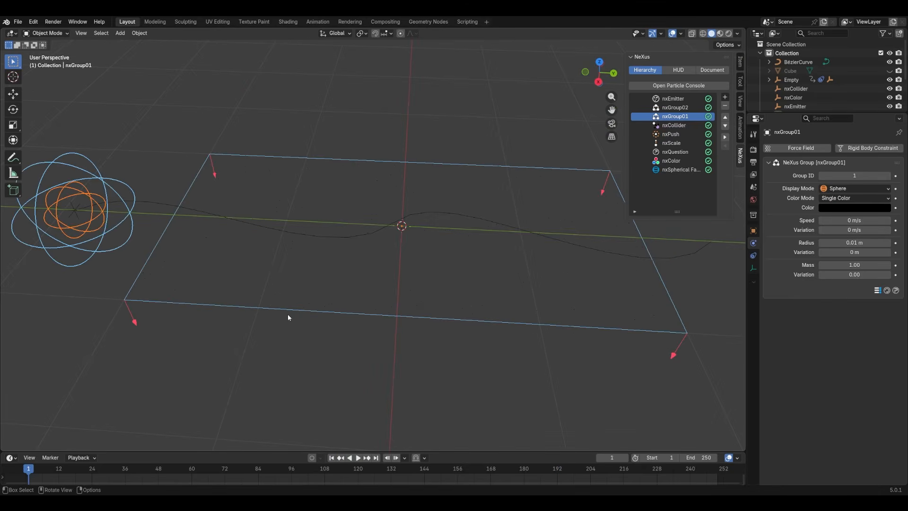
{"action": "key", "text": "space"}
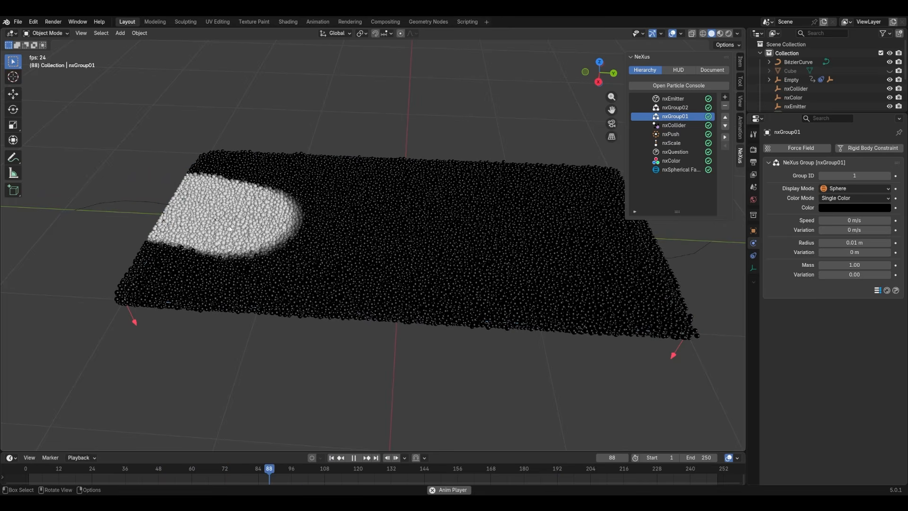
{"action": "key", "text": "space"}
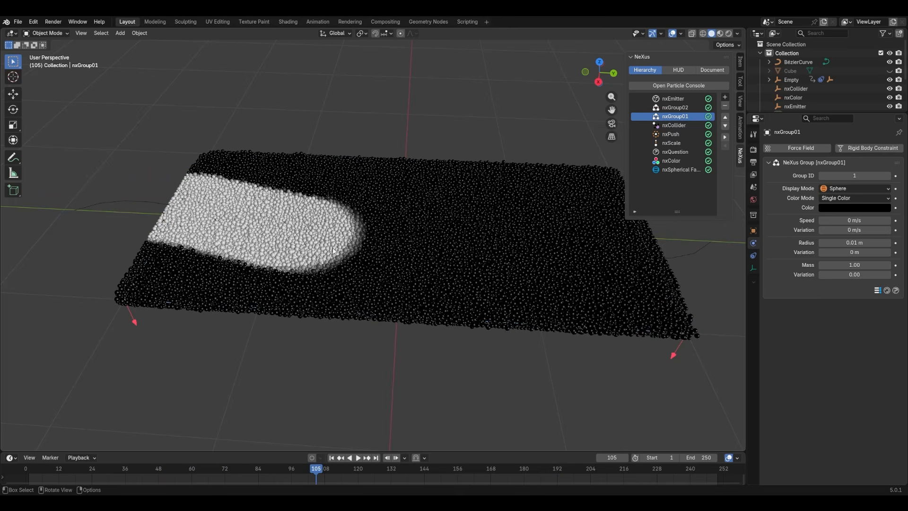
{"action": "left_click", "coordinate": [331, 461]}
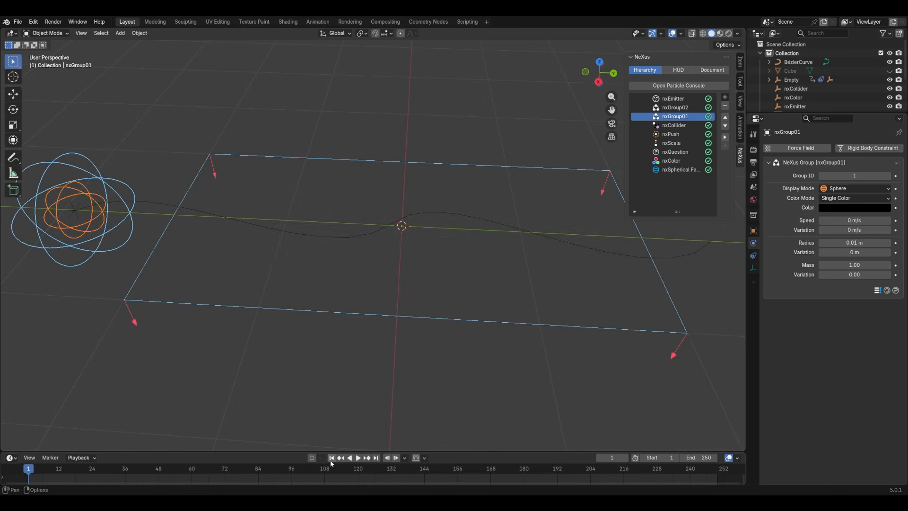
{"action": "key", "text": "space"}
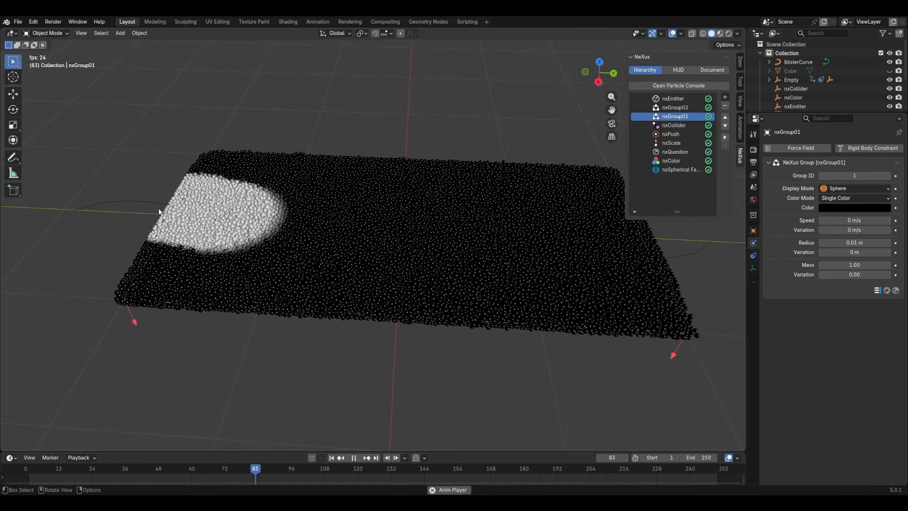
{"action": "key", "text": "space"}
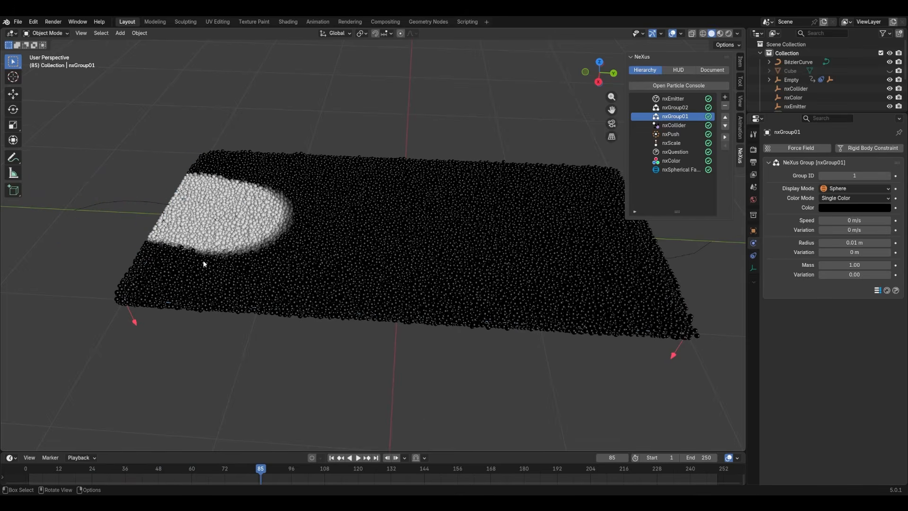
{"action": "middle_click_drag", "start_coordinate": [205, 264], "coordinate": [183, 236]}
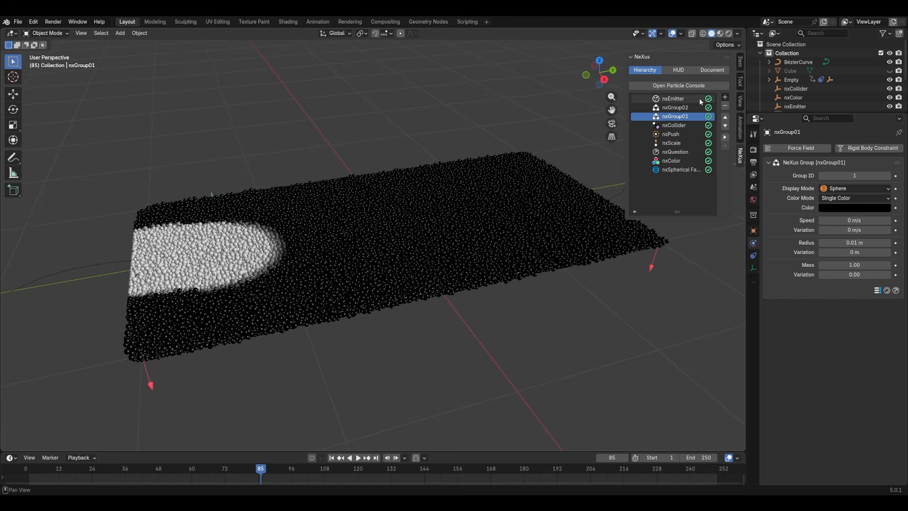
- Add a second nxScale modifier to the hierarchy and rename the original one nxScale01
{"action": "left_click", "coordinate": [725, 100]}
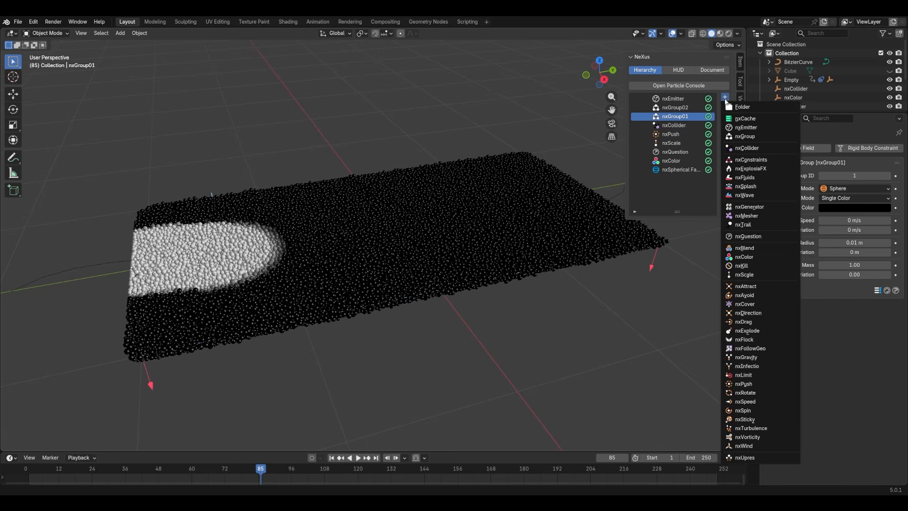
{"action": "left_click", "coordinate": [759, 273]}
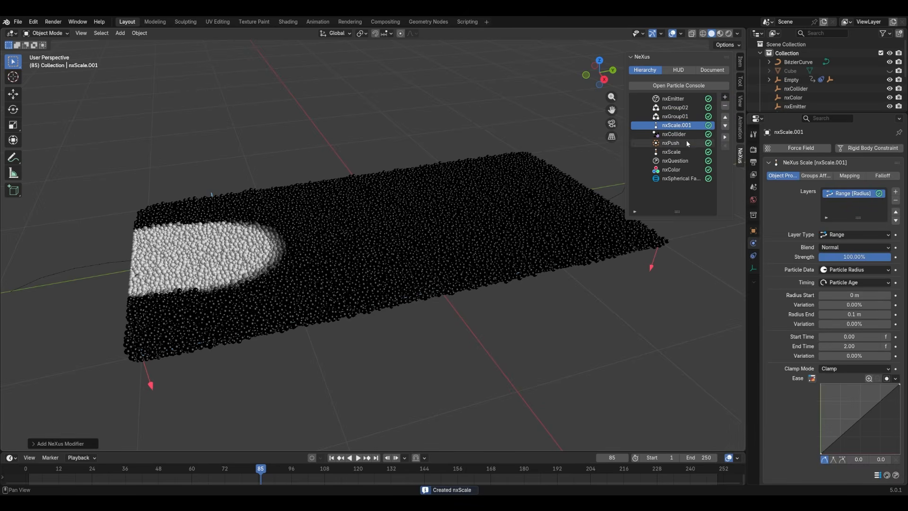
{"action": "left_click", "coordinate": [684, 152]}
{"action": "double_click", "coordinate": [684, 152]}
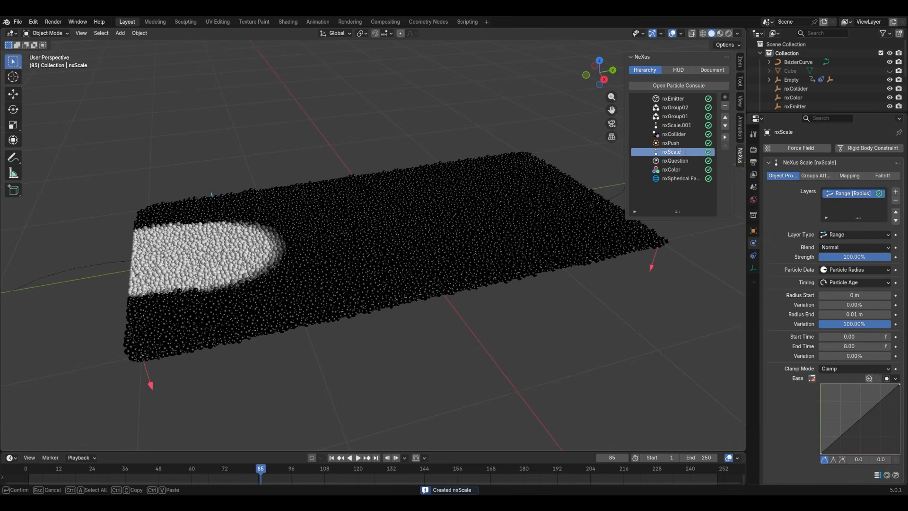
{"action": "type", "text": "01"}
{"action": "key", "text": "Return"}
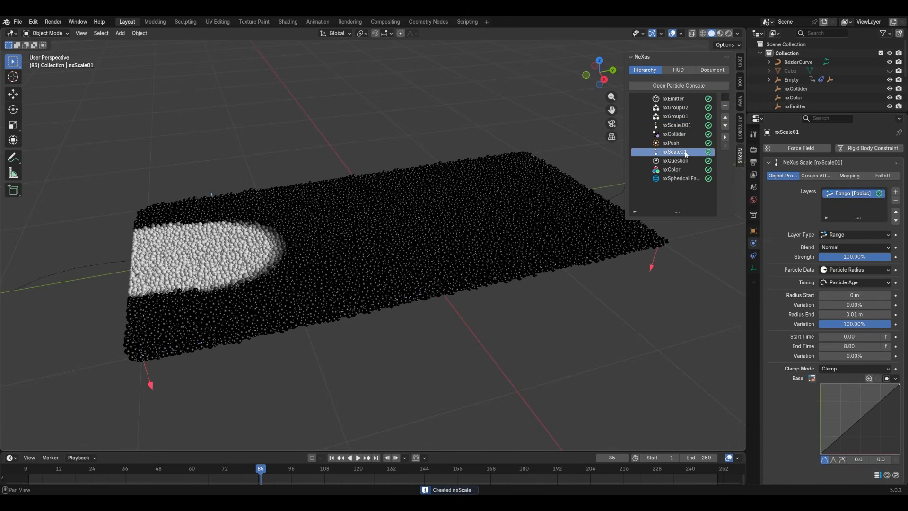
- Rename the new scale modifier nxScale02 and move it to the end of the hierarchy, below nxSpherical Falloff
{"action": "double_click", "coordinate": [681, 125]}
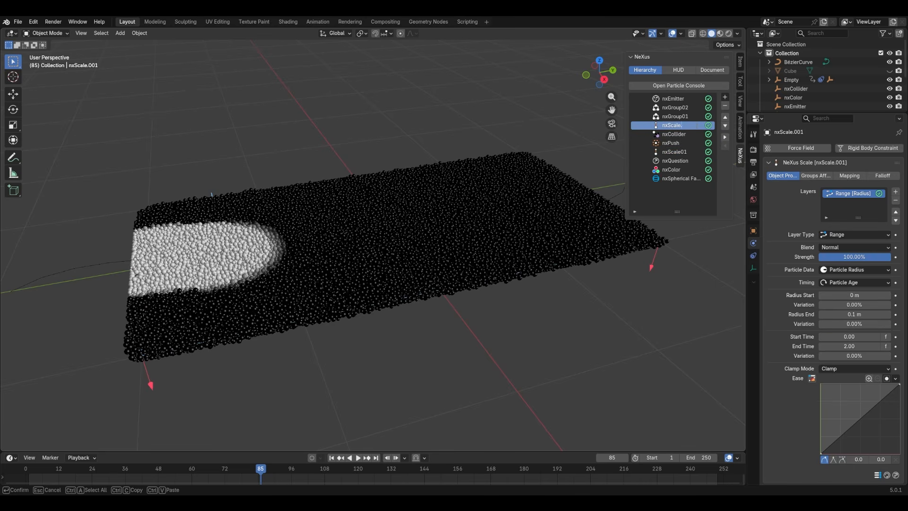
{"action": "type", "text": "nxScale02"}
{"action": "key", "text": "Return"}
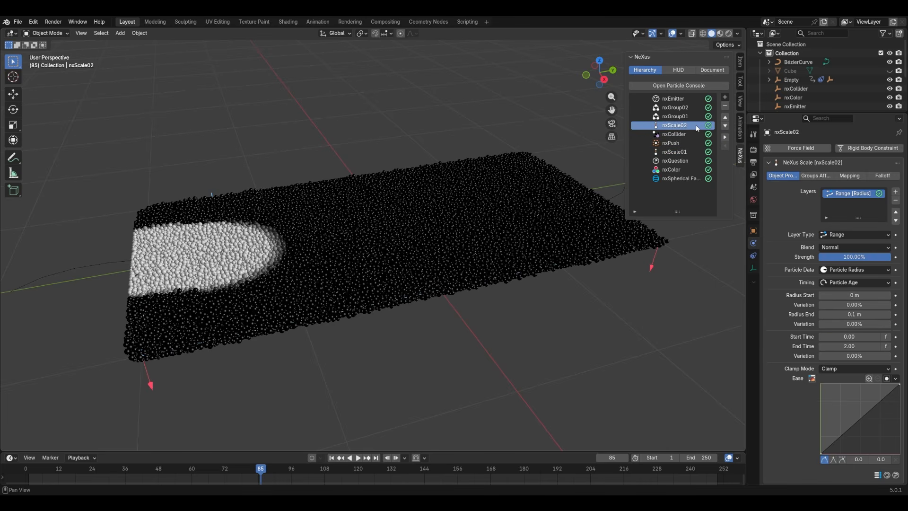
{"action": "left_click", "coordinate": [725, 126]}
{"action": "left_click", "coordinate": [725, 126]}
{"action": "left_click", "coordinate": [726, 126]}
{"action": "left_click", "coordinate": [725, 126]}
{"action": "left_click", "coordinate": [726, 126]}
{"action": "left_click", "coordinate": [725, 126]}
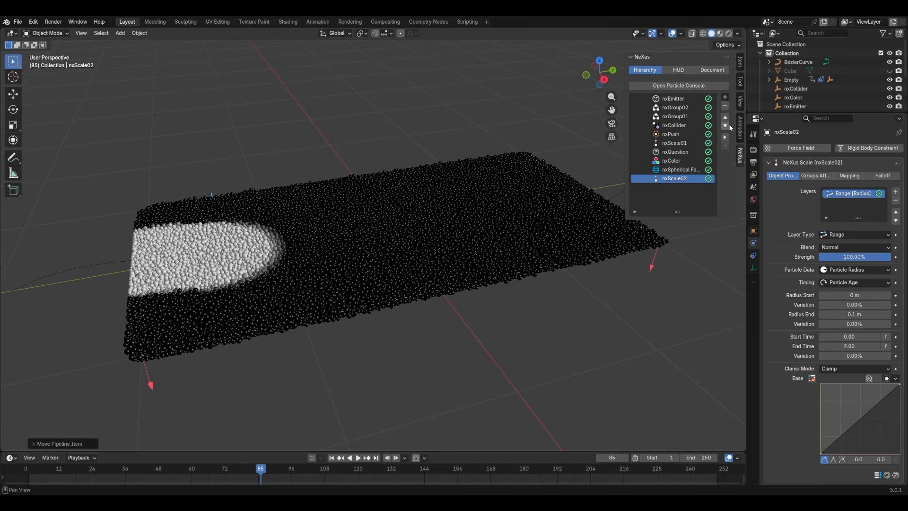
- Restrict nxScale02 to the particles of nxGroup02 by adding that group to its affected groups
{"action": "middle_click_drag", "start_coordinate": [514, 259], "coordinate": [419, 260]}
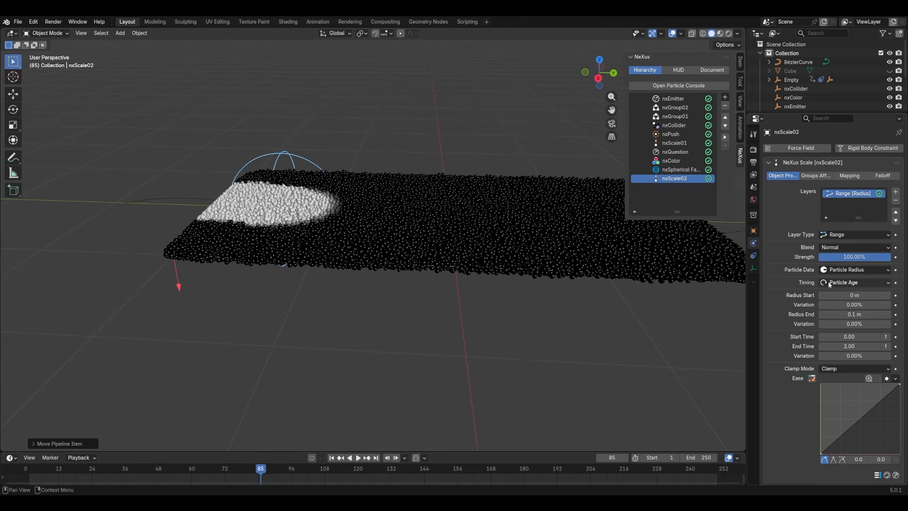
{"action": "left_click", "coordinate": [823, 178]}
{"action": "left_click", "coordinate": [792, 175]}
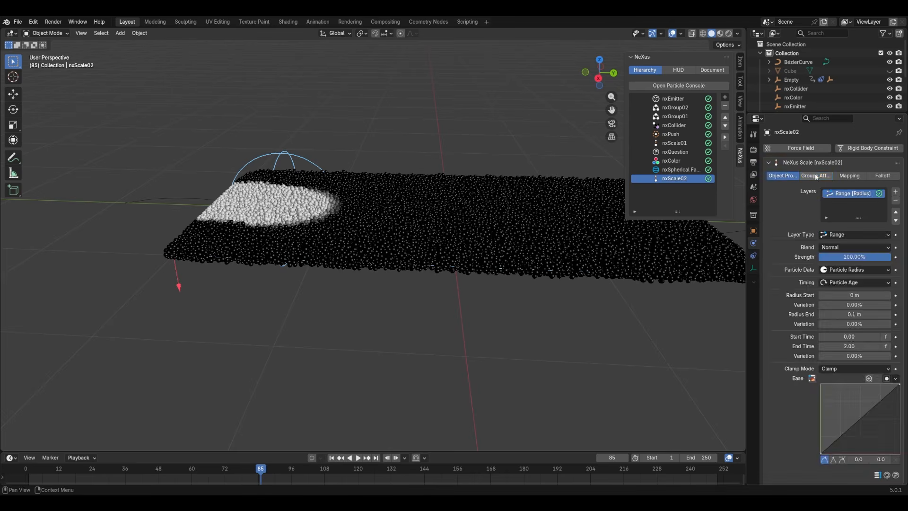
{"action": "left_click", "coordinate": [814, 176]}
{"action": "left_click", "coordinate": [844, 193]}
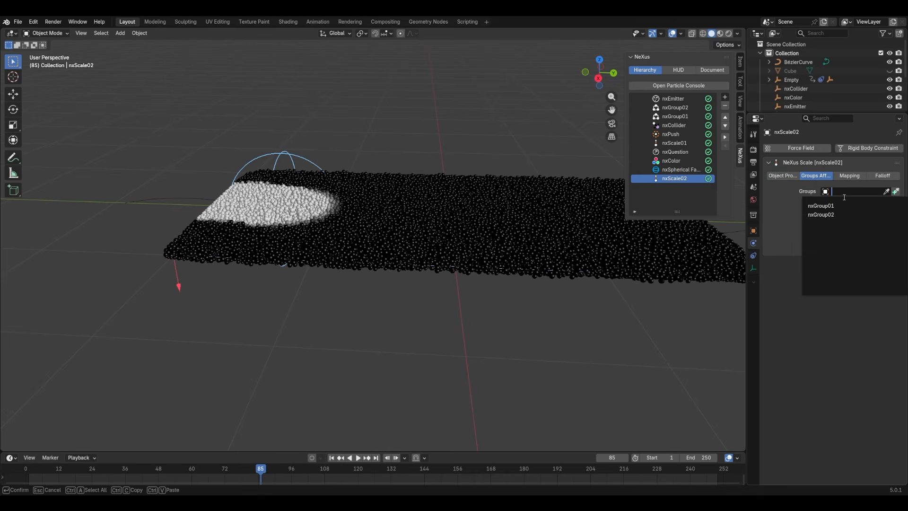
{"action": "left_click", "coordinate": [838, 216]}
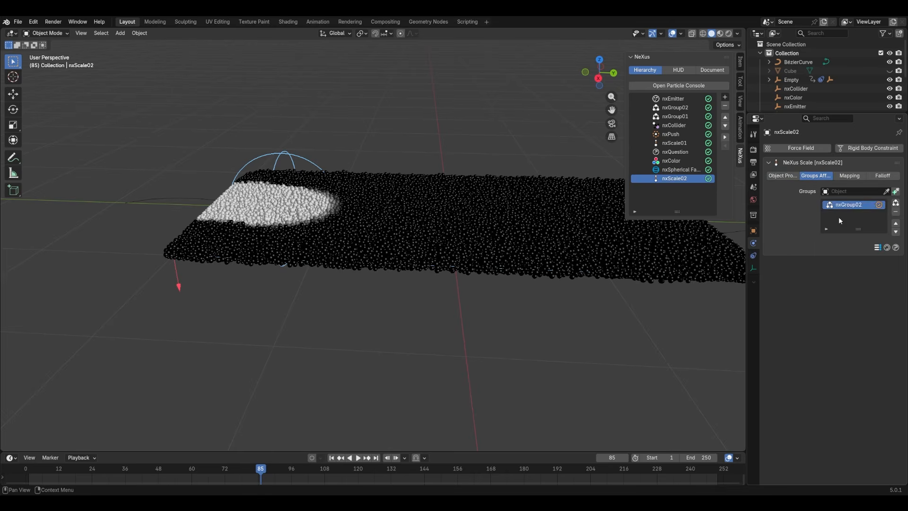
- Set nxScale02's Radius Start to 0.01 m and open its Radius End value for editing
{"action": "left_click", "coordinate": [795, 175]}
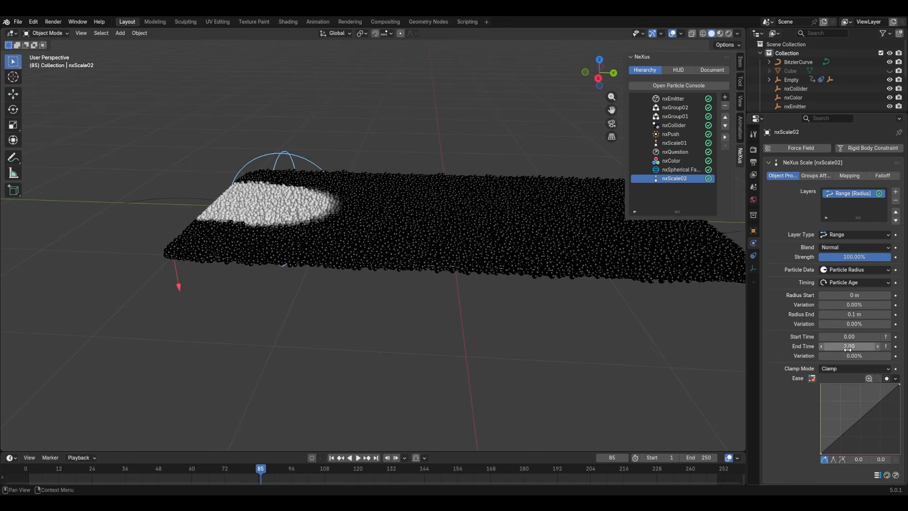
{"action": "left_click", "coordinate": [852, 294]}
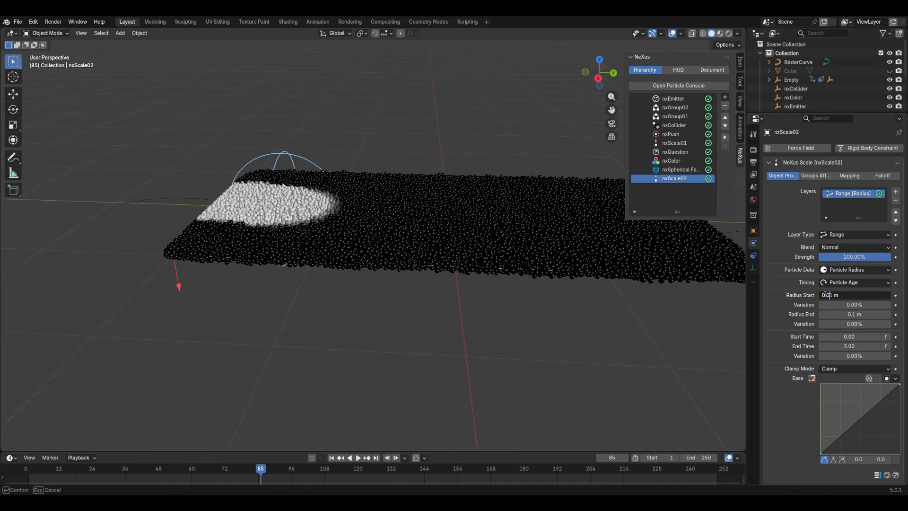
{"action": "key", "text": "Return"}
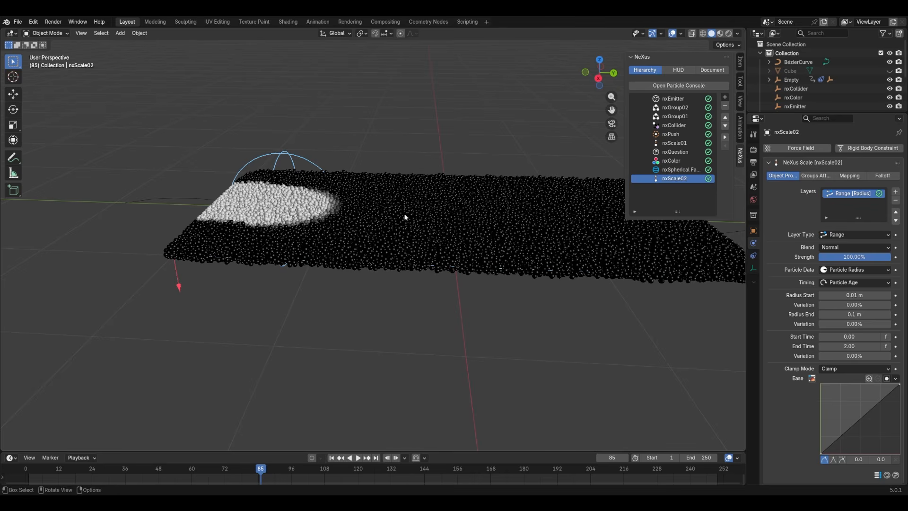
{"action": "left_click", "coordinate": [843, 316]}
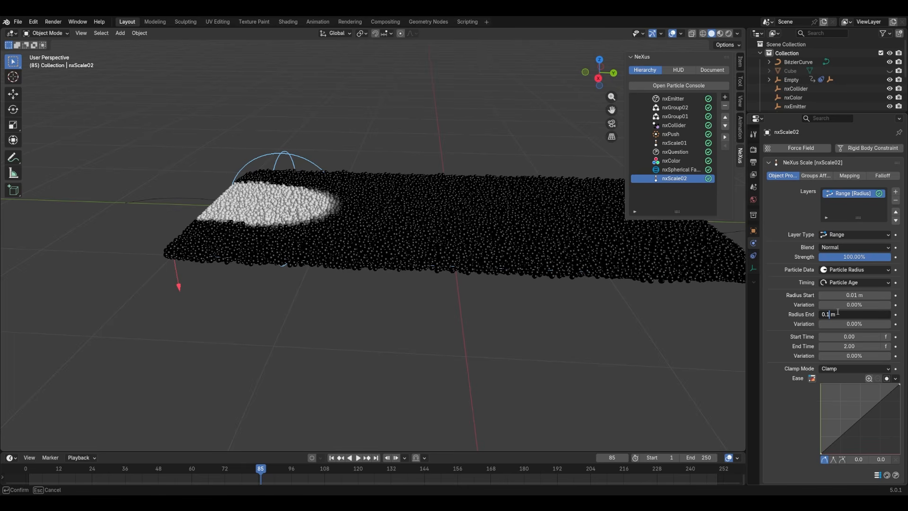
- Set nxScale02's Radius End to 0.03 m and its End Time to 8 frames
{"action": "key", "text": "Return"}
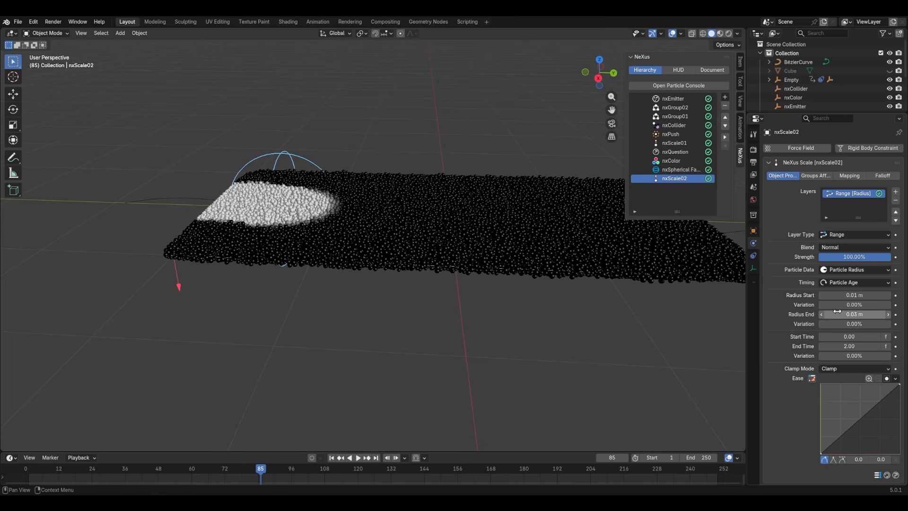
{"action": "left_click", "coordinate": [850, 347]}
{"action": "type", "text": "8"}
{"action": "key", "text": "Return"}
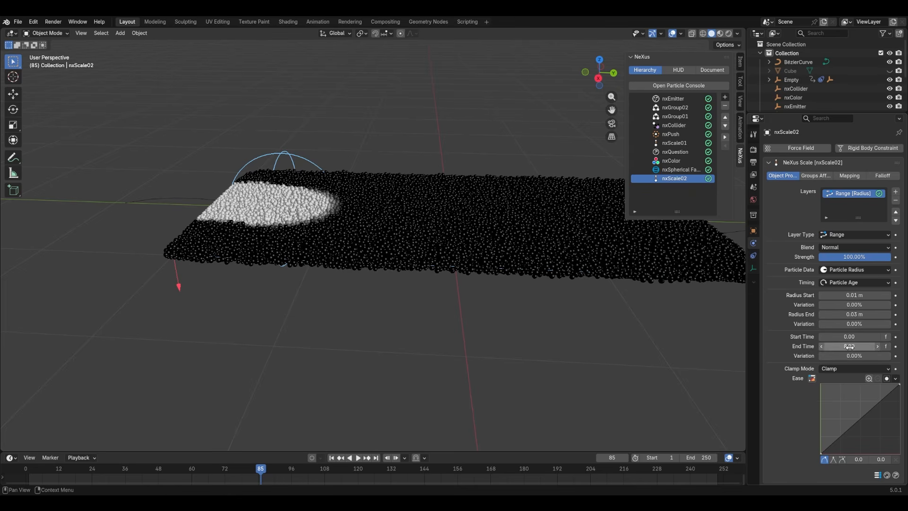
- Play the simulation from the first frame, pausing at several angles to examine how the particles grow inside the falloff
{"action": "left_click", "coordinate": [333, 458]}
{"action": "key", "text": "space"}
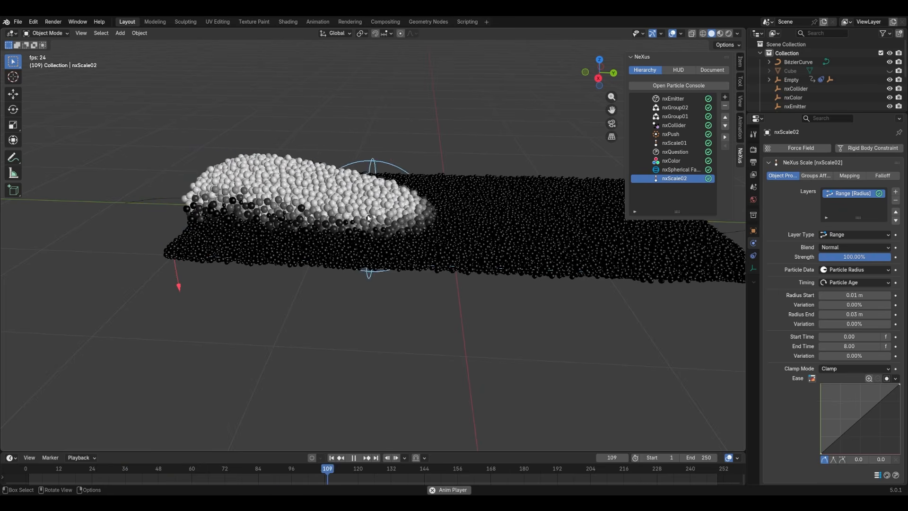
{"action": "key", "text": "space"}
{"action": "middle_click_drag", "start_coordinate": [488, 225], "coordinate": [608, 255]}
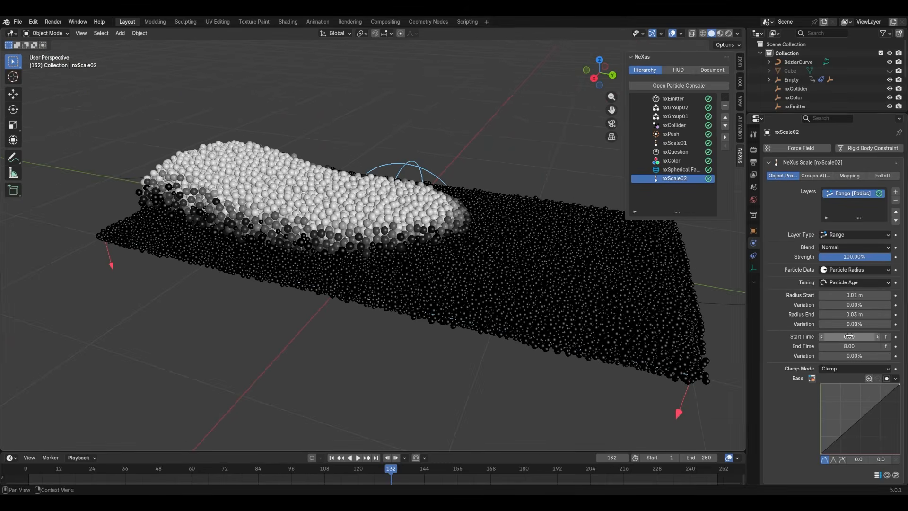
{"action": "key", "text": "space"}
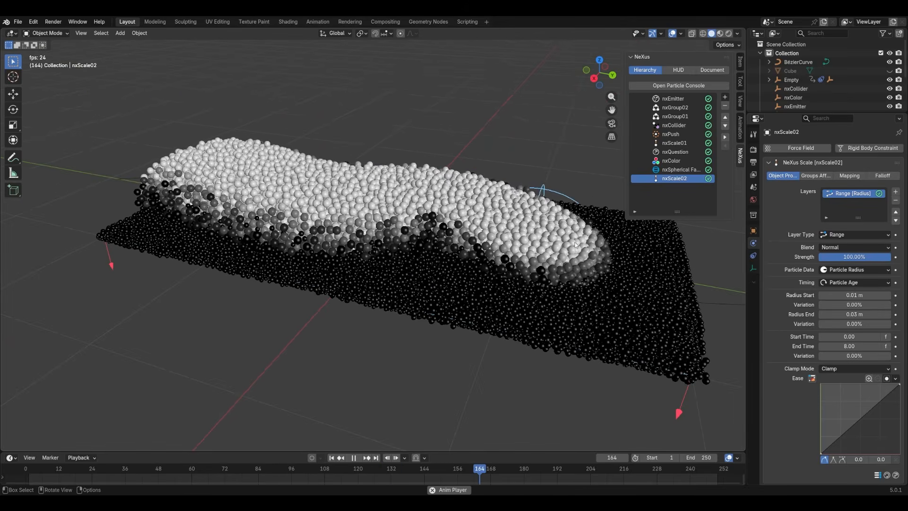
{"action": "key", "text": "space"}
{"action": "middle_click_drag", "start_coordinate": [542, 280], "coordinate": [557, 258]}
{"action": "key", "text": "space"}
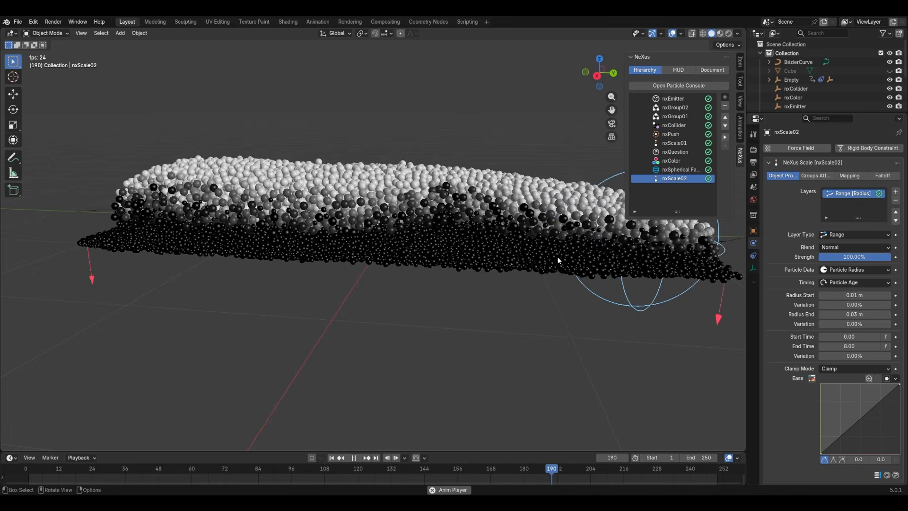
{"action": "key", "text": "space"}
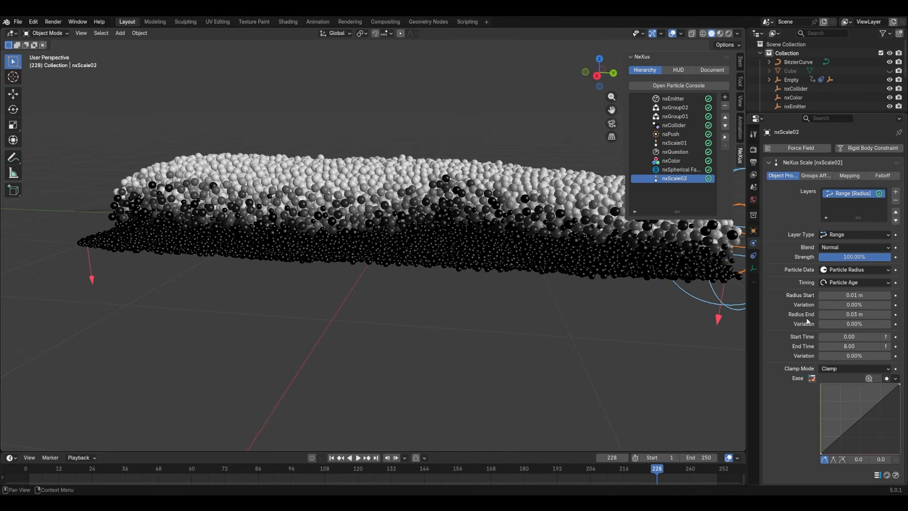
- Set nxScale02's Radius End variation to 100% and replay the simulation from the first frame
{"action": "left_click_drag", "start_coordinate": [822, 324], "coordinate": [892, 326]}
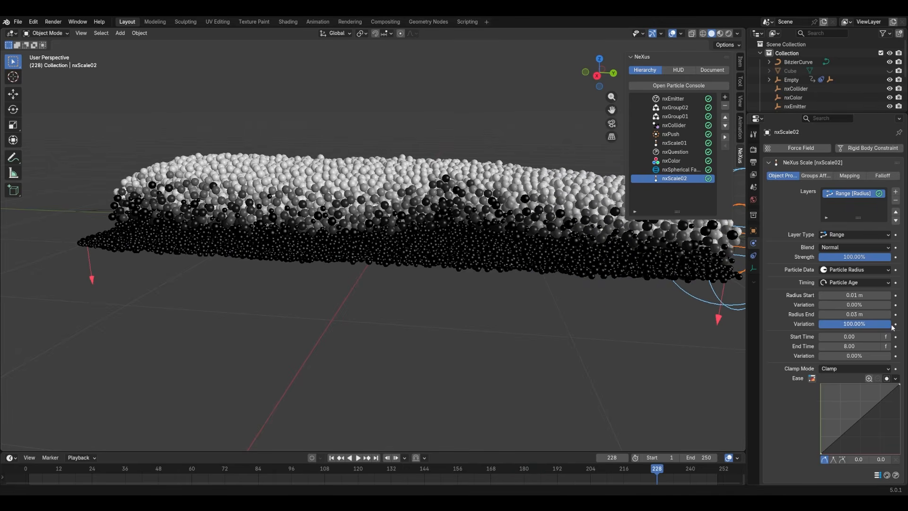
{"action": "left_click", "coordinate": [332, 457]}
{"action": "key", "text": "space"}
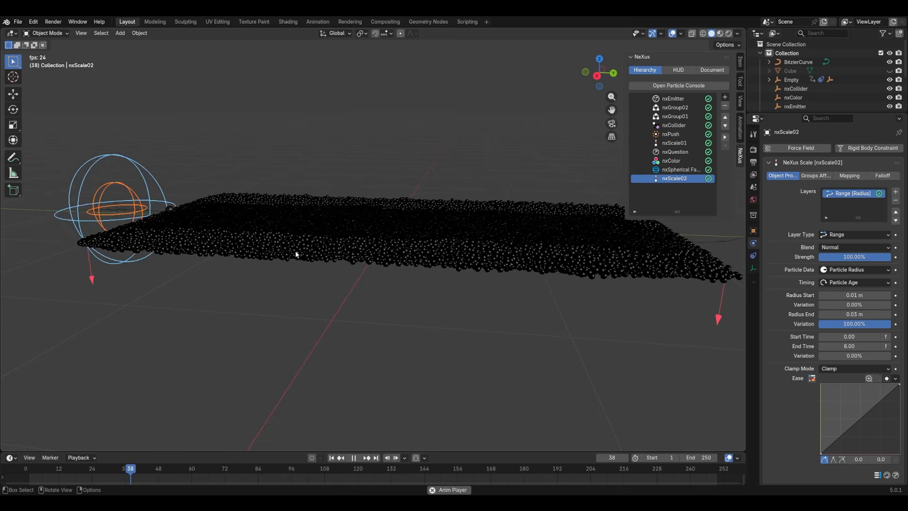
{"action": "middle_click_drag", "start_coordinate": [295, 252], "coordinate": [304, 265]}
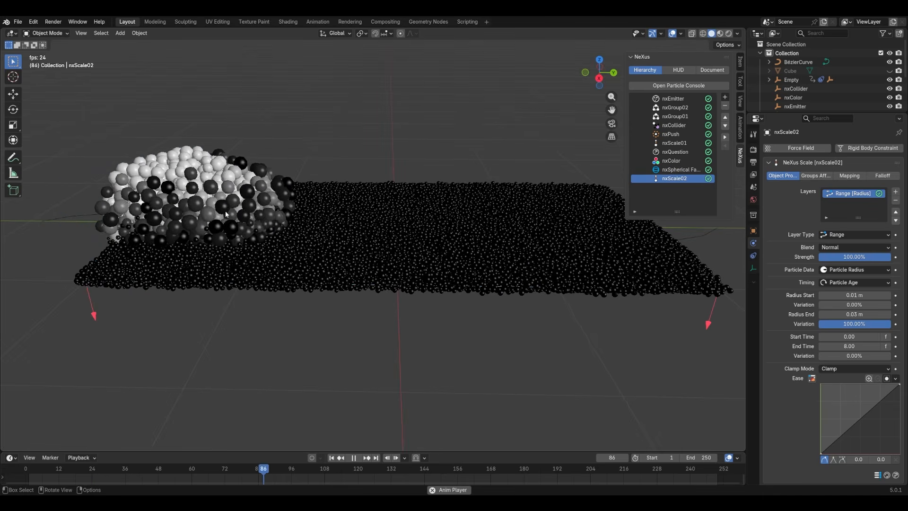
{"action": "key", "text": "space"}
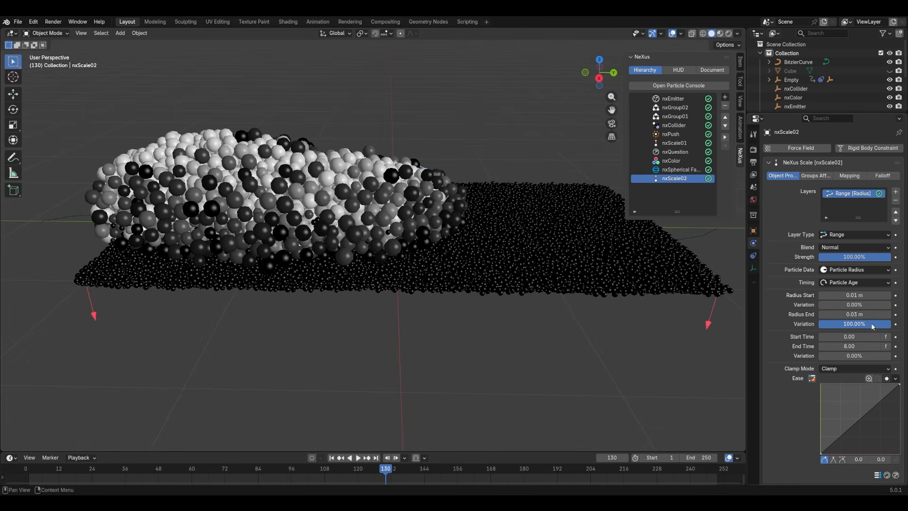
- Set nxScale02's Radius End to 0.02 m and replay the simulation, viewing the particles from several sides
{"action": "left_click", "coordinate": [850, 314]}
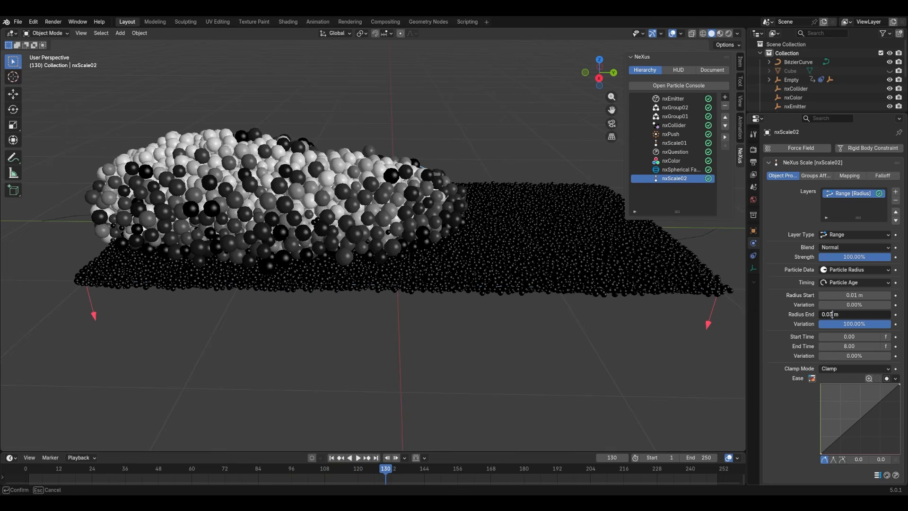
{"action": "type", "text": "2"}
{"action": "key", "text": "Return"}
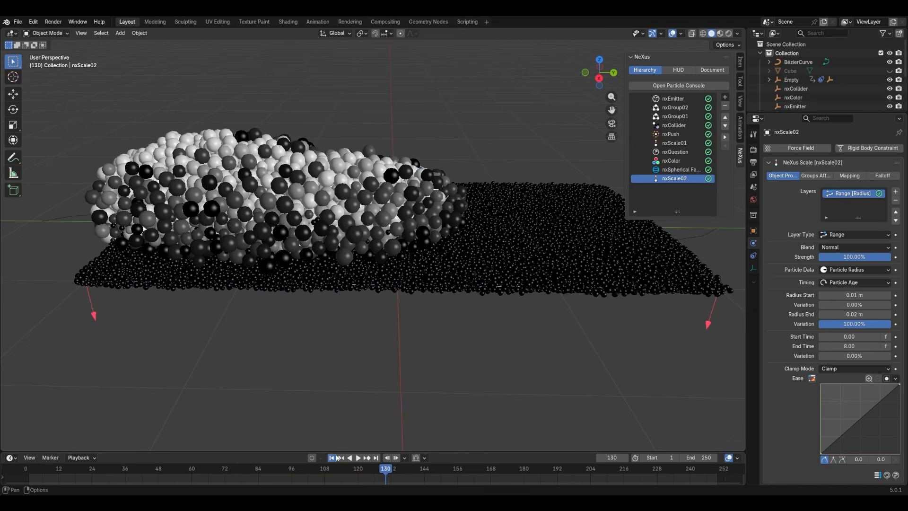
{"action": "left_click", "coordinate": [332, 457]}
{"action": "key", "text": "space"}
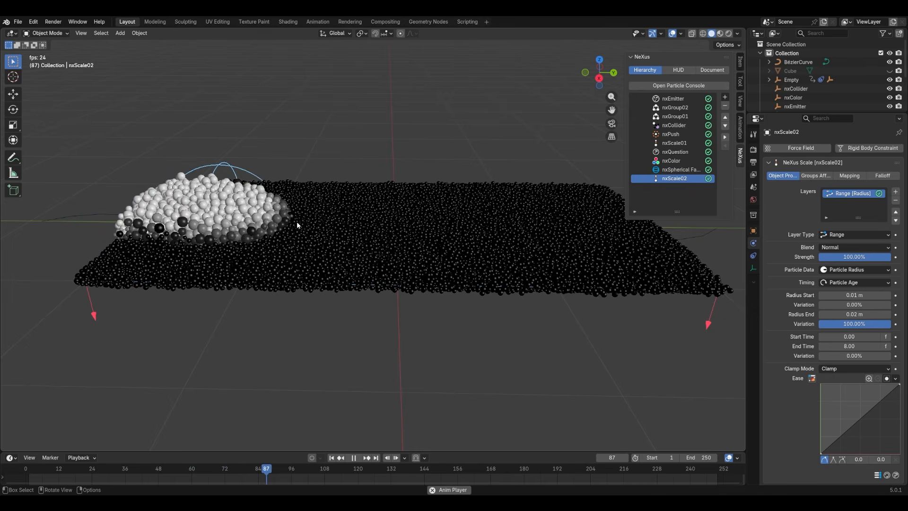
{"action": "middle_click_drag", "start_coordinate": [438, 233], "coordinate": [501, 267]}
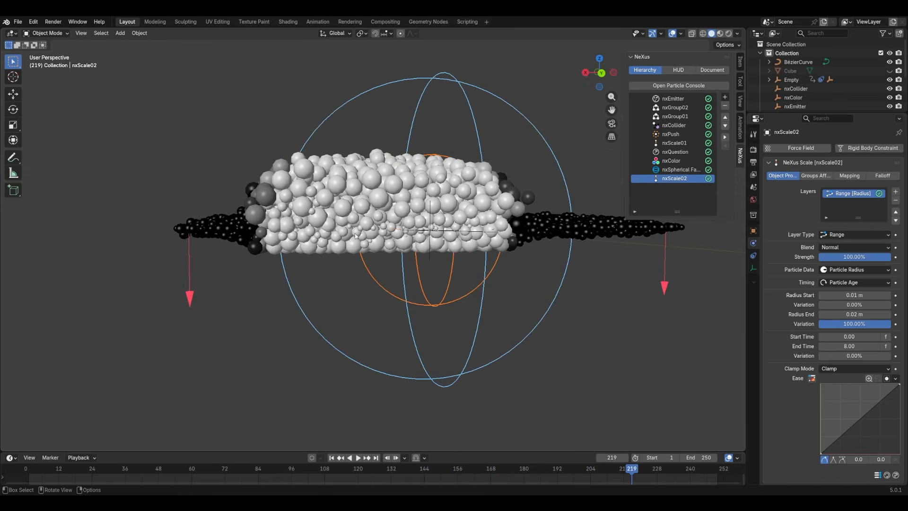
{"action": "middle_click_drag", "start_coordinate": [346, 230], "coordinate": [445, 259]}
- Replay the simulation from the first frame and examine the particles around the spherical falloff and the nxScale01 settings
{"action": "left_click", "coordinate": [333, 457]}
{"action": "key", "text": "space"}
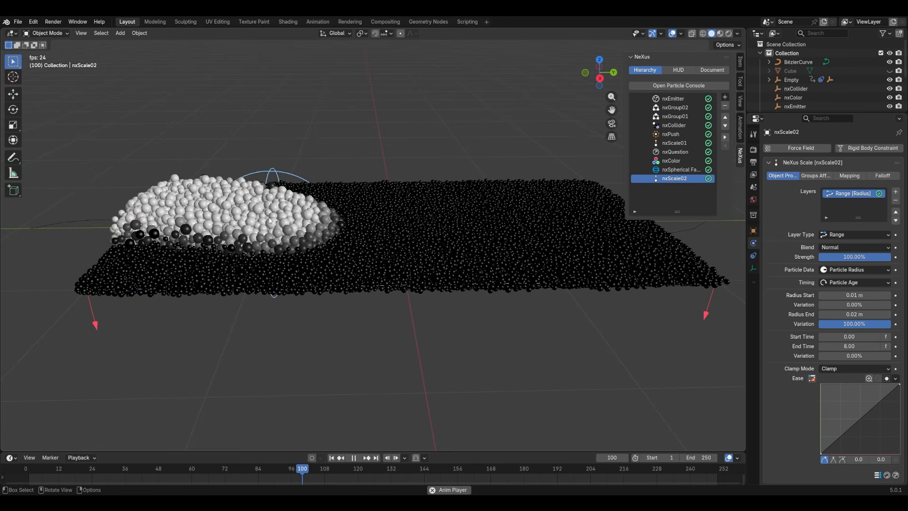
{"action": "key", "text": "space"}
{"action": "middle_click_drag", "start_coordinate": [217, 232], "coordinate": [345, 213]}
{"action": "scroll", "coordinate": [319, 192], "scroll_direction": "up", "scroll_amount": 4}
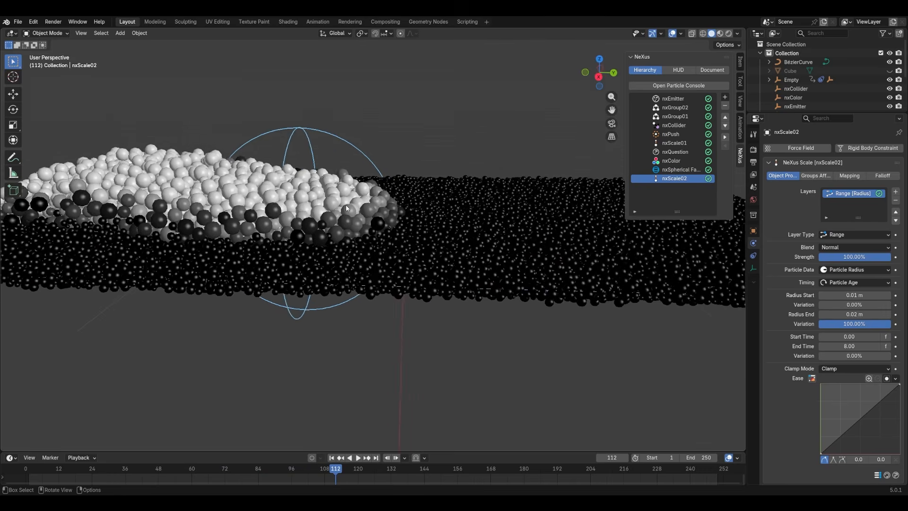
{"action": "scroll", "coordinate": [344, 213], "scroll_direction": "down", "scroll_amount": 2}
{"action": "left_click", "coordinate": [330, 173]}
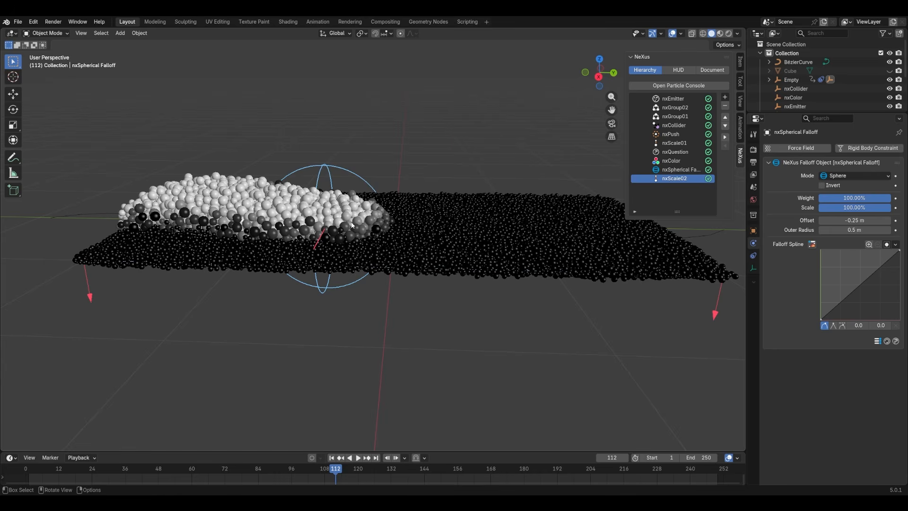
{"action": "middle_click_drag", "start_coordinate": [343, 199], "coordinate": [360, 267]}
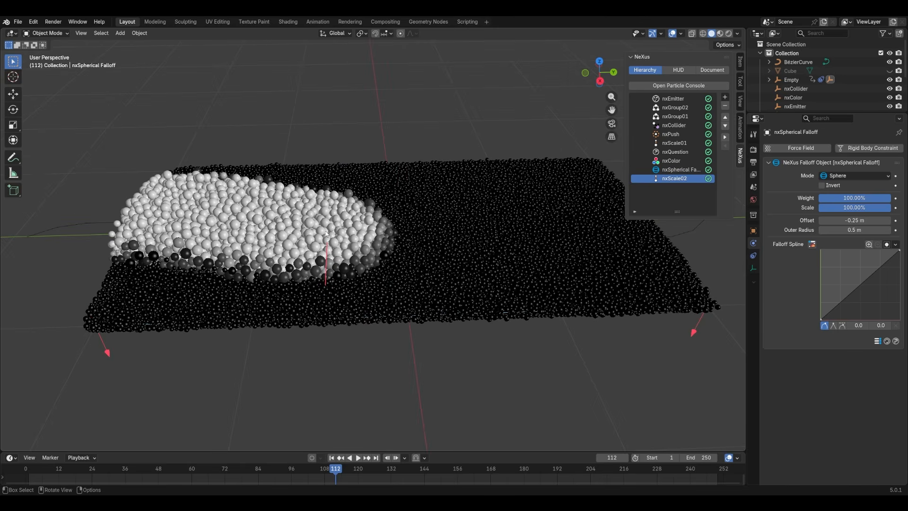
{"action": "scroll", "coordinate": [256, 245], "scroll_direction": "up", "scroll_amount": 3}
{"action": "scroll", "coordinate": [378, 244], "scroll_direction": "down", "scroll_amount": 3}
{"action": "left_click", "coordinate": [676, 142]}
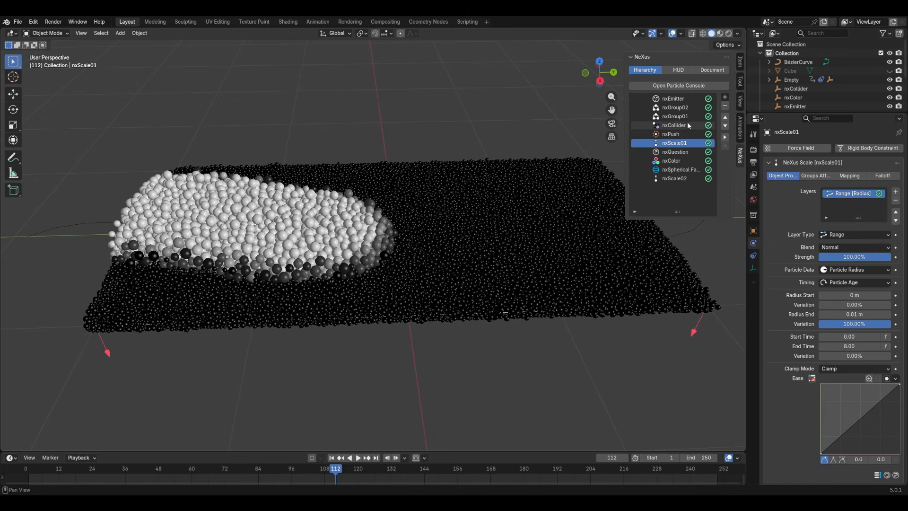
- Return to the first frame and duplicate the nxSpherical Falloff object in place
{"action": "left_click", "coordinate": [331, 458]}
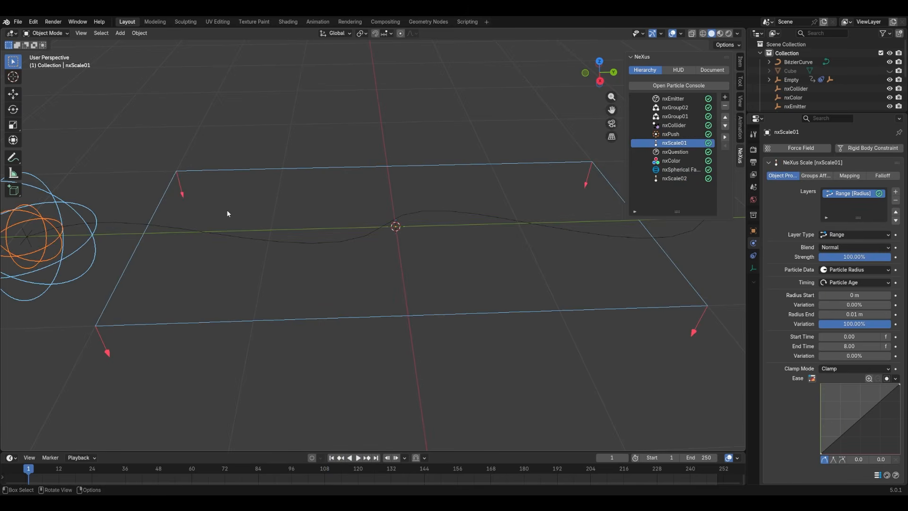
{"action": "middle_click_drag", "start_coordinate": [217, 213], "coordinate": [331, 222]}
{"action": "left_click", "coordinate": [681, 169]}
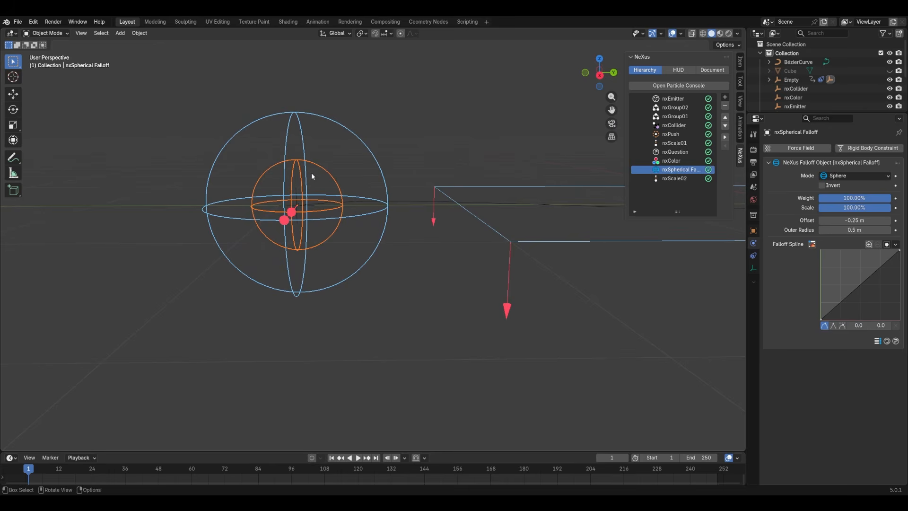
{"action": "key", "text": "shift+d"}
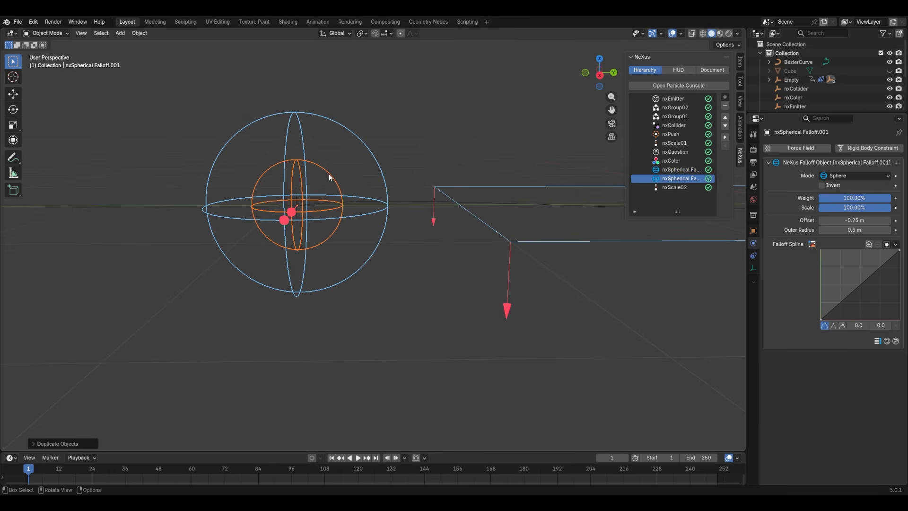
{"action": "right_click", "coordinate": [191, 166]}
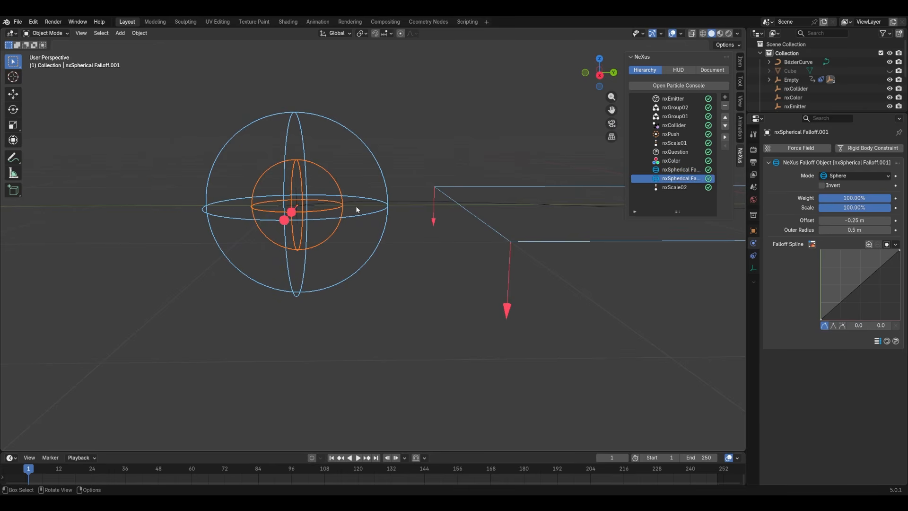
- Set the duplicated spherical falloff's Offset to -0.4 m
{"action": "left_click", "coordinate": [821, 220]}
{"action": "left_click", "coordinate": [822, 219]}
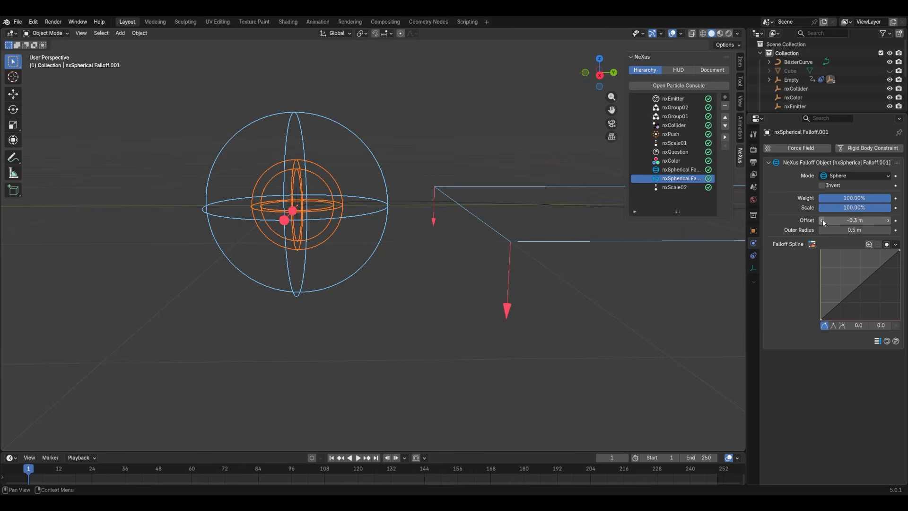
{"action": "left_click", "coordinate": [822, 219]}
{"action": "left_click", "coordinate": [822, 219]}
{"action": "left_click", "coordinate": [822, 219]}
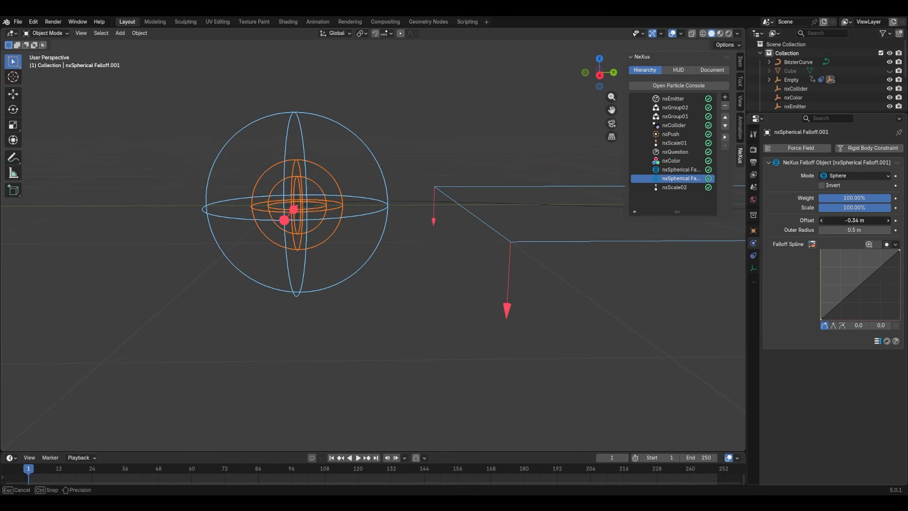
{"action": "left_click", "coordinate": [822, 219]}
{"action": "left_click", "coordinate": [822, 219]}
{"action": "left_click", "coordinate": [821, 219]}
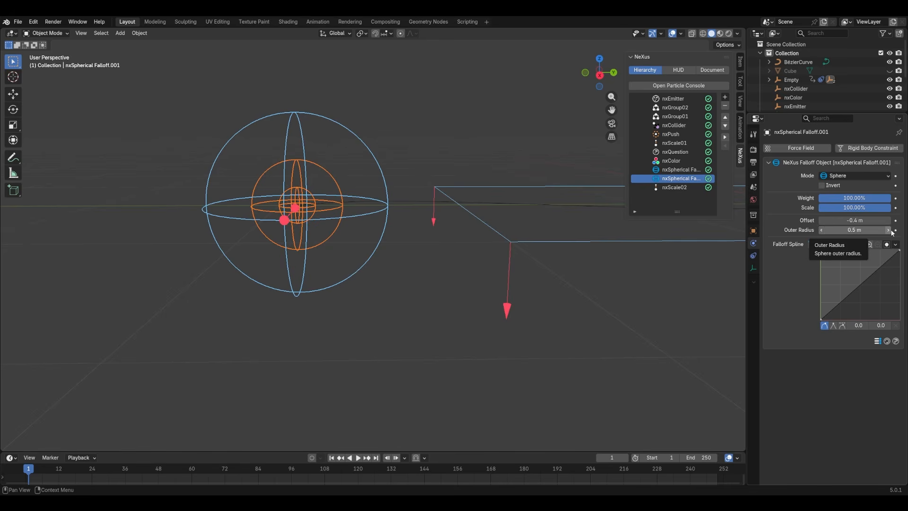
- Set the duplicated falloff's Outer Radius to 0.55 m and bend its Falloff Spline with a point at about 0.7, 0.2
{"action": "middle_click_drag", "start_coordinate": [294, 198], "coordinate": [336, 202], "text": "shift"}
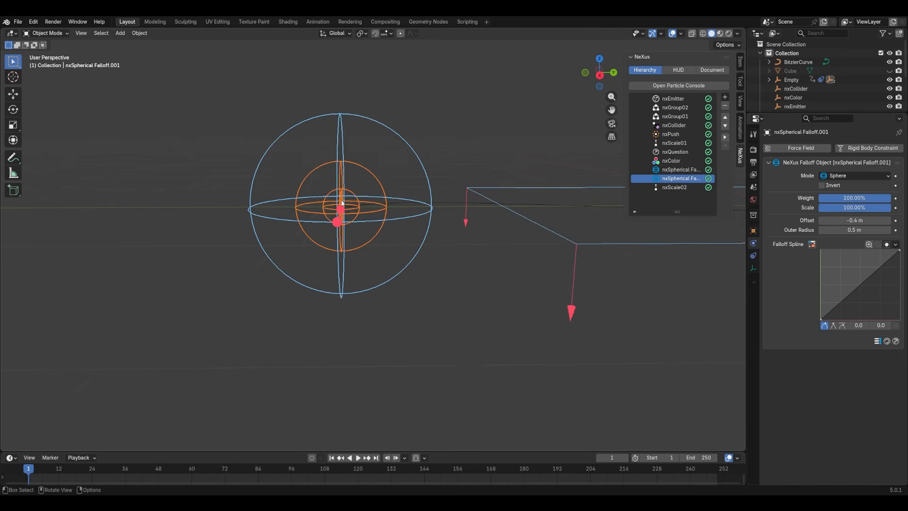
{"action": "scroll", "coordinate": [315, 204], "scroll_direction": "up", "scroll_amount": 3}
{"action": "scroll", "coordinate": [315, 204], "scroll_direction": "down", "scroll_amount": 2}
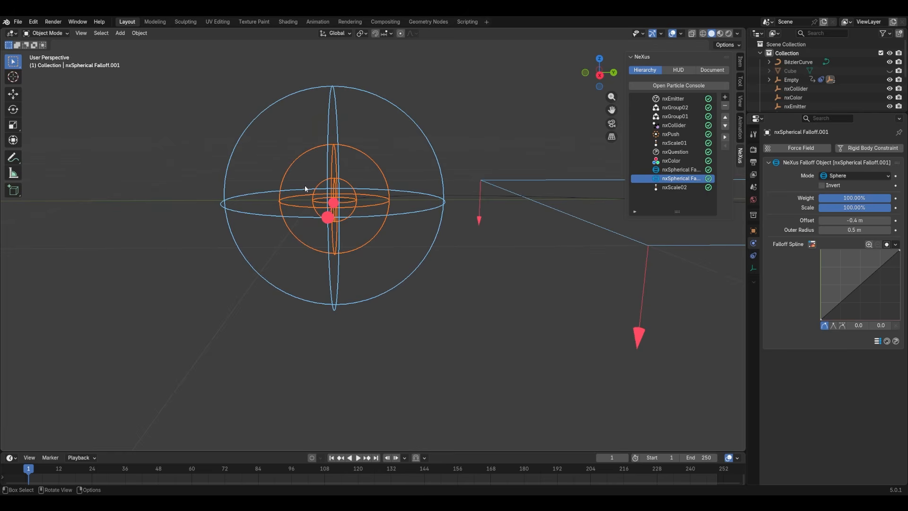
{"action": "left_click_drag", "start_coordinate": [854, 229], "coordinate": [888, 231]}
{"action": "left_click", "coordinate": [887, 231]}
{"action": "left_click", "coordinate": [888, 231]}
{"action": "left_click", "coordinate": [888, 231]}
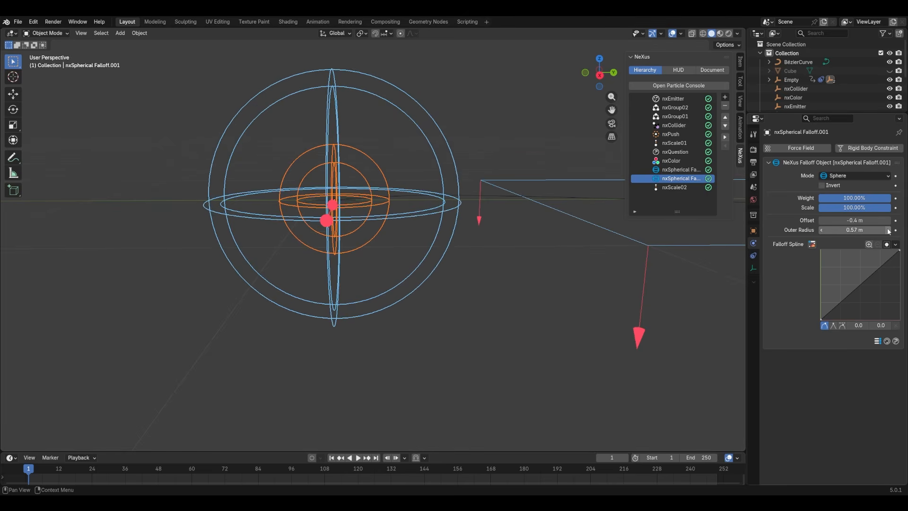
{"action": "left_click", "coordinate": [887, 231]}
{"action": "left_click", "coordinate": [888, 232]}
{"action": "left_click", "coordinate": [888, 231]}
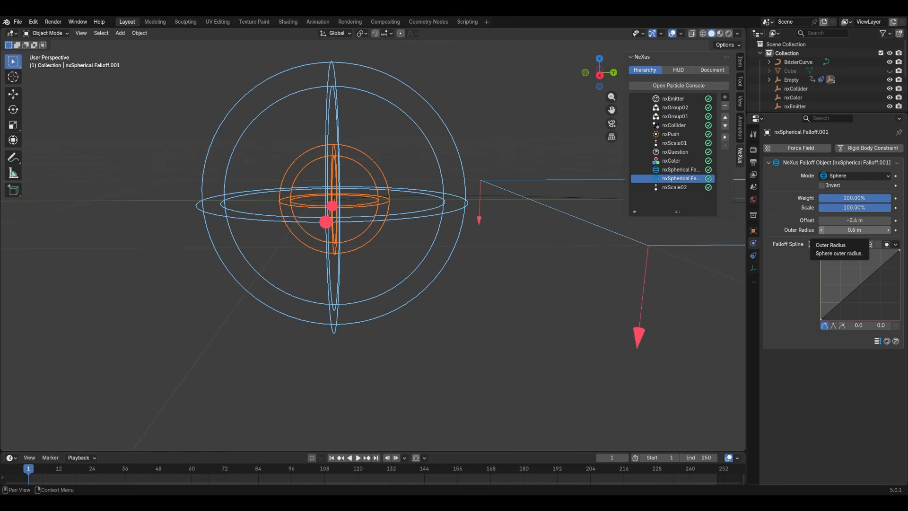
{"action": "left_click", "coordinate": [823, 230]}
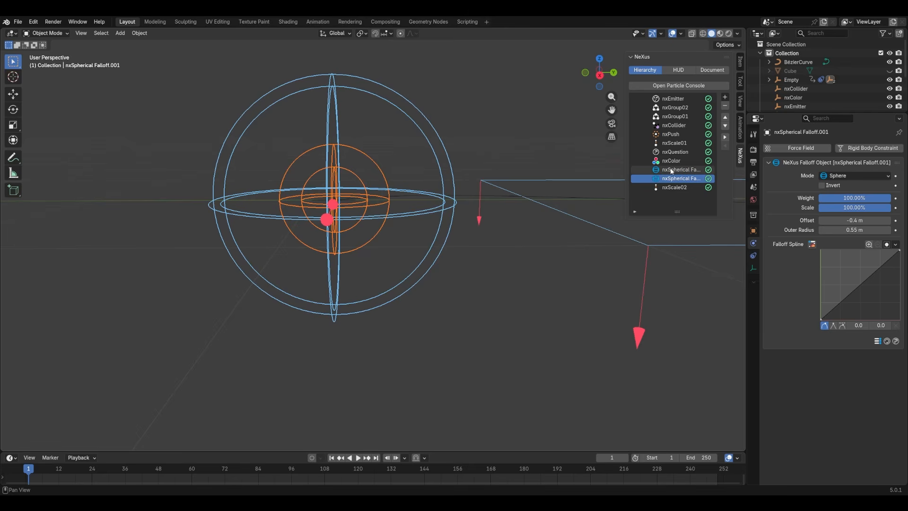
{"action": "left_click_drag", "start_coordinate": [854, 286], "coordinate": [883, 301]}
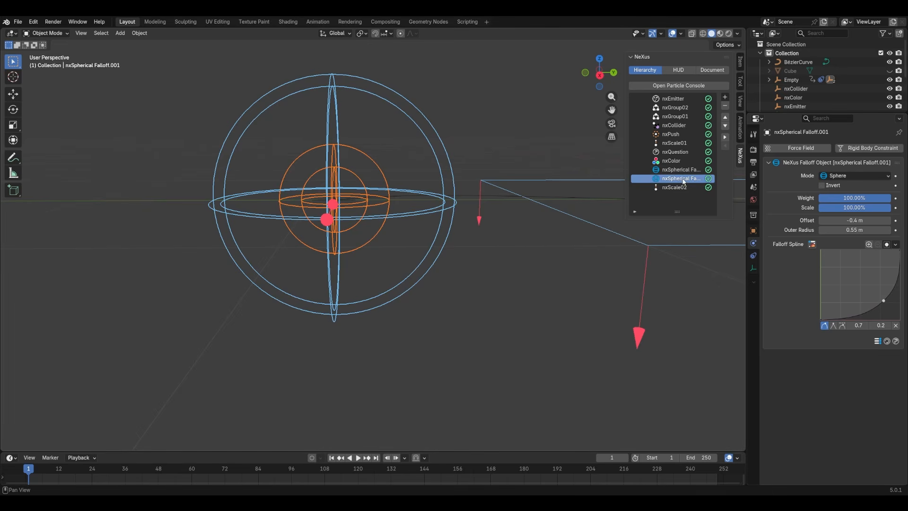
- Rename the duplicated falloff to nxSpherical Falloff color and the original falloff to nxSpherical Falloff scale
{"action": "left_click_drag", "start_coordinate": [625, 160], "coordinate": [612, 167]}
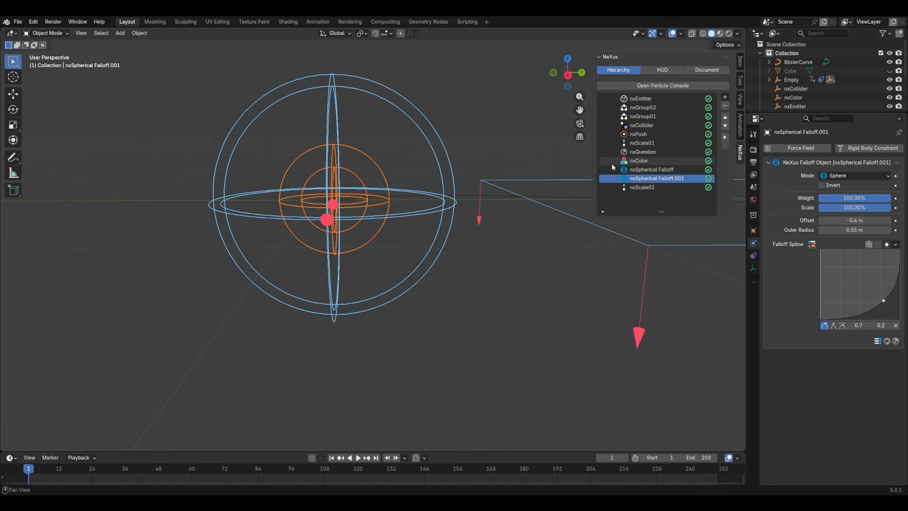
{"action": "double_click", "coordinate": [681, 178]}
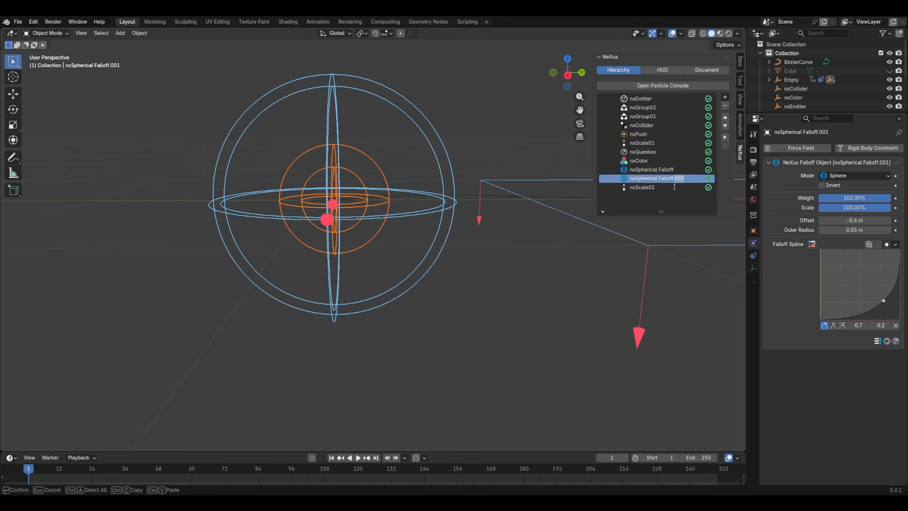
{"action": "type", "text": "color"}
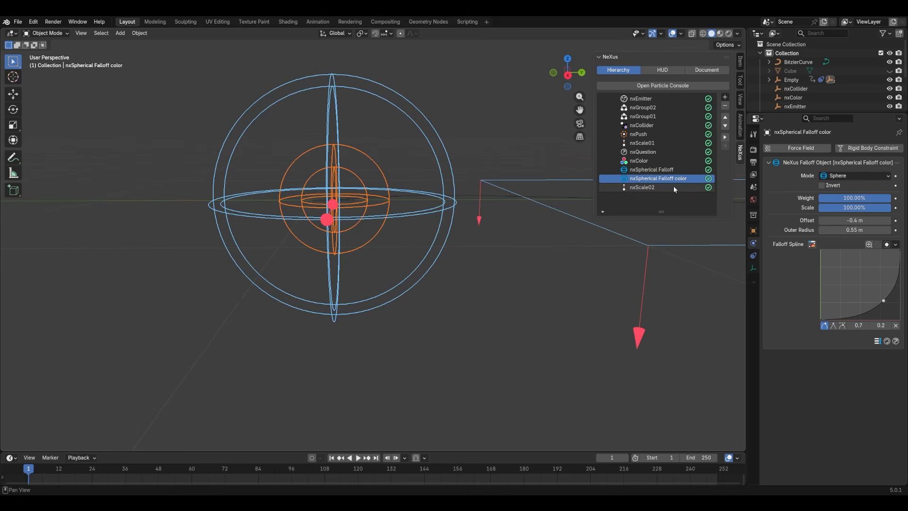
{"action": "left_click", "coordinate": [673, 169]}
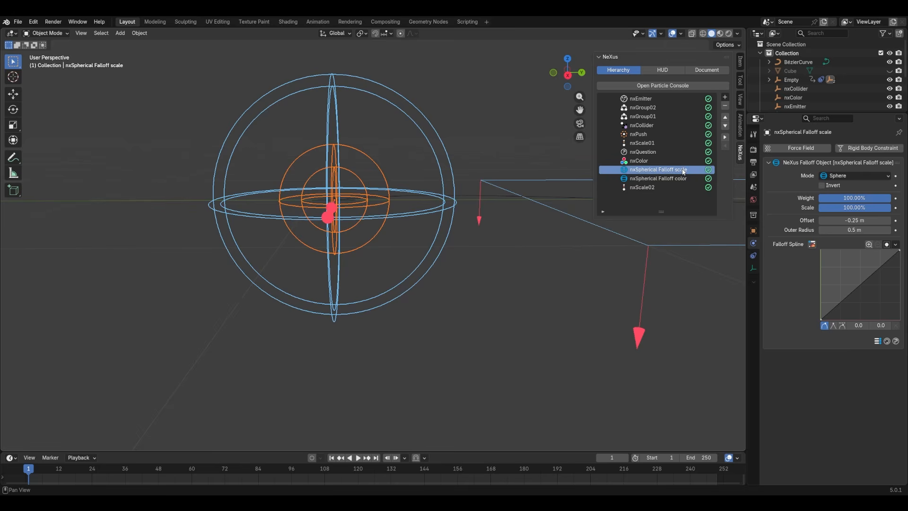
{"action": "key", "text": "Return"}
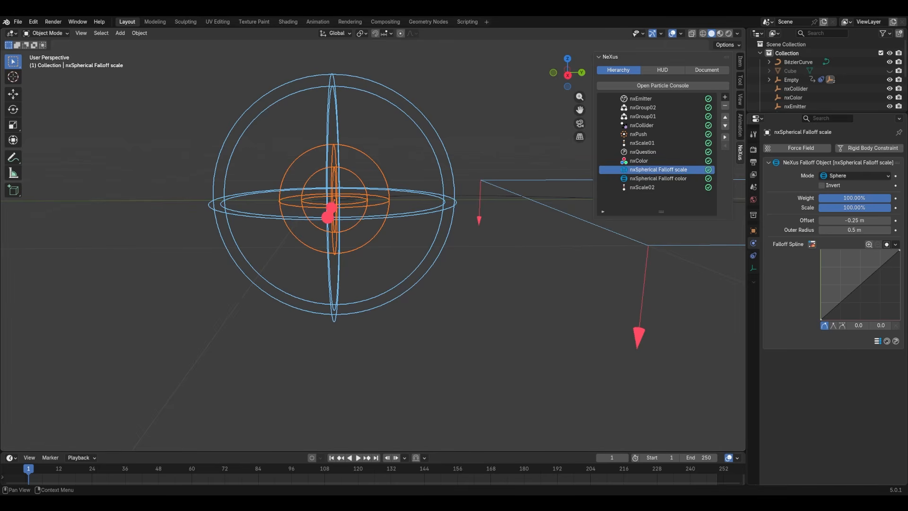
- Set the nxSpherical Falloff scale object's Offset to -0.29 m and its Outer Radius to 0.59 m
{"action": "left_click_drag", "start_coordinate": [819, 223], "coordinate": [820, 222]}
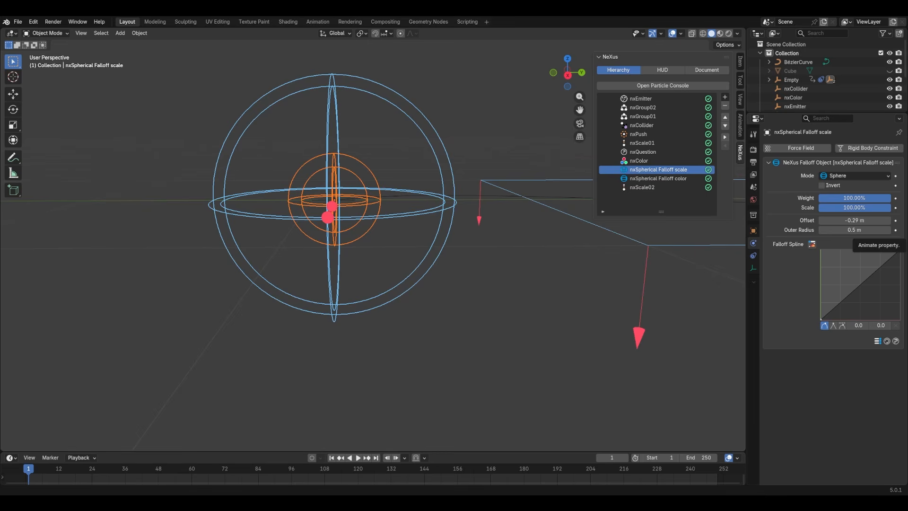
{"action": "left_click", "coordinate": [888, 231]}
{"action": "left_click", "coordinate": [888, 231]}
{"action": "left_click", "coordinate": [887, 231]}
{"action": "left_click", "coordinate": [888, 231]}
{"action": "left_click", "coordinate": [888, 231]}
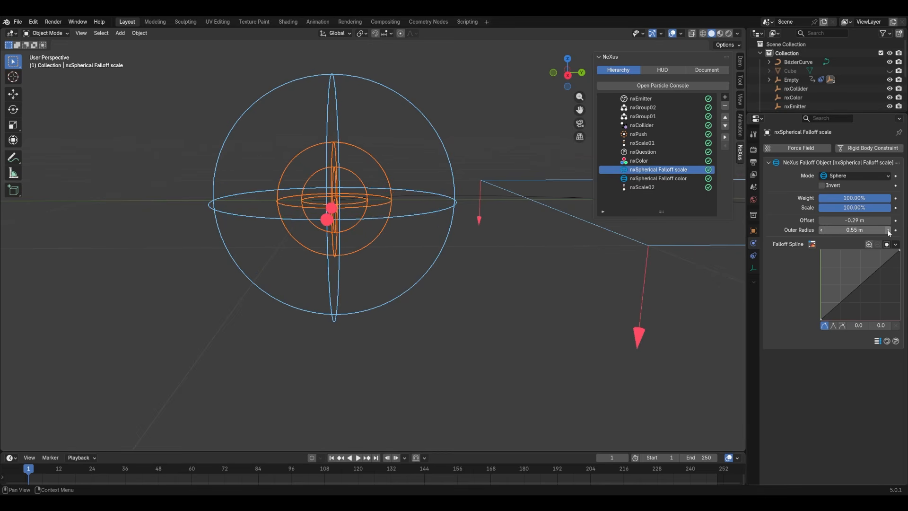
{"action": "left_click", "coordinate": [888, 231]}
{"action": "left_click", "coordinate": [888, 231]}
{"action": "left_click", "coordinate": [888, 231]}
{"action": "left_click", "coordinate": [888, 230]}
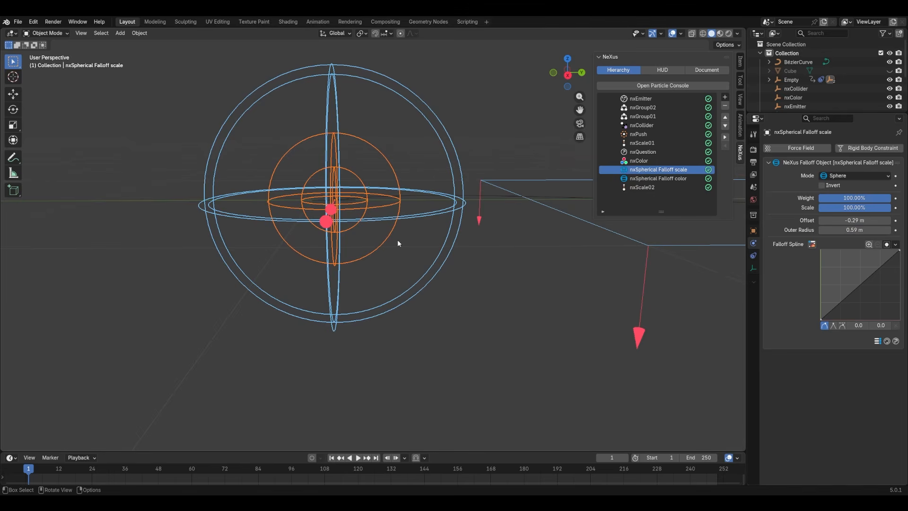
- Bend the Falloff Spline of nxSpherical Falloff scale with a point at about 0.5, 0.3
{"action": "middle_click_drag", "start_coordinate": [239, 231], "coordinate": [263, 225]}
{"action": "mouse_move", "coordinate": [337, 179]}
{"action": "middle_mouse_down"}
{"action": "mouse_move", "coordinate": [327, 186]}
{"action": "mouse_move", "coordinate": [349, 179]}
{"action": "middle_mouse_up"}
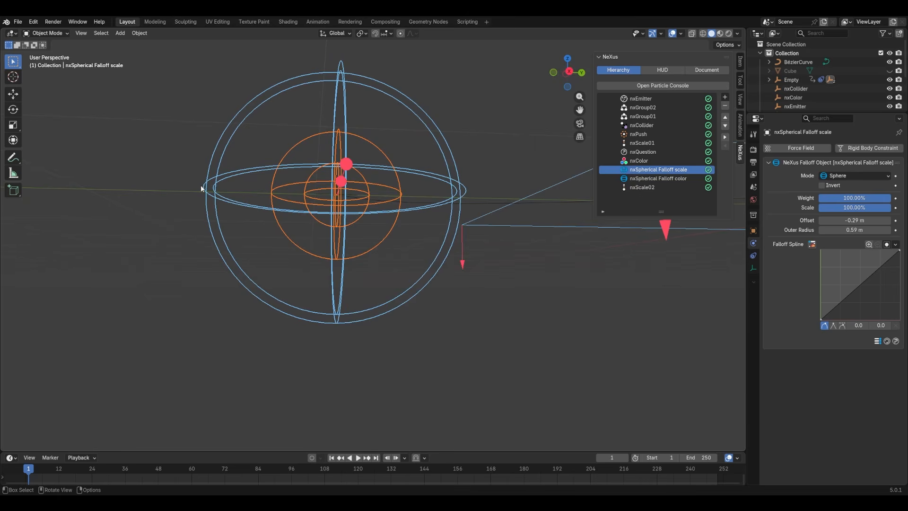
{"action": "middle_click_drag", "start_coordinate": [200, 188], "coordinate": [505, 269]}
{"action": "middle_click_drag", "start_coordinate": [423, 251], "coordinate": [370, 217]}
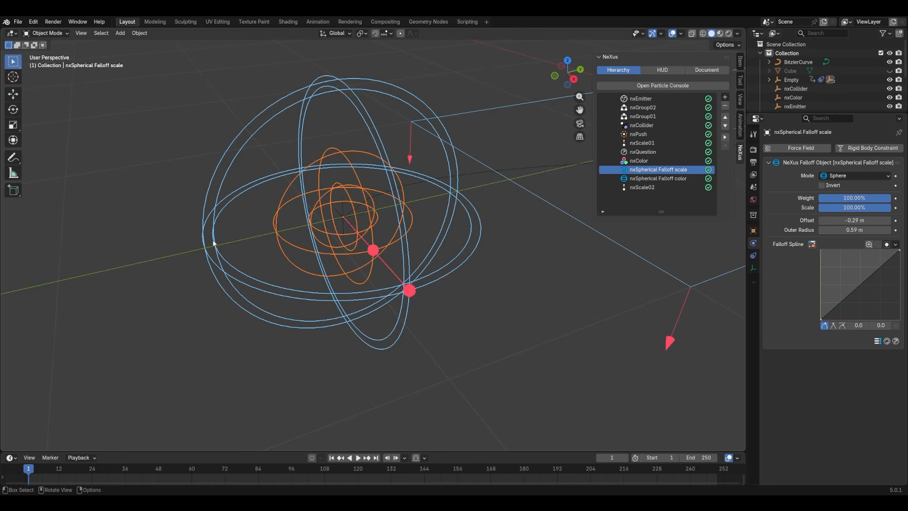
{"action": "left_click", "coordinate": [665, 179]}
{"action": "left_click", "coordinate": [629, 170]}
{"action": "left_click_drag", "start_coordinate": [856, 281], "coordinate": [866, 295]}
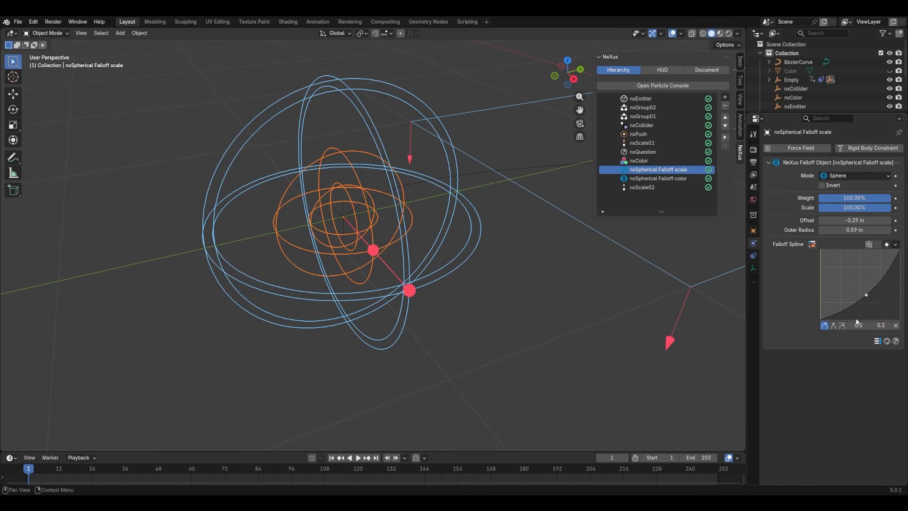
- Assign nxSpherical Falloff scale as a falloff of the nxScale02 modifier
{"action": "left_click", "coordinate": [639, 179]}
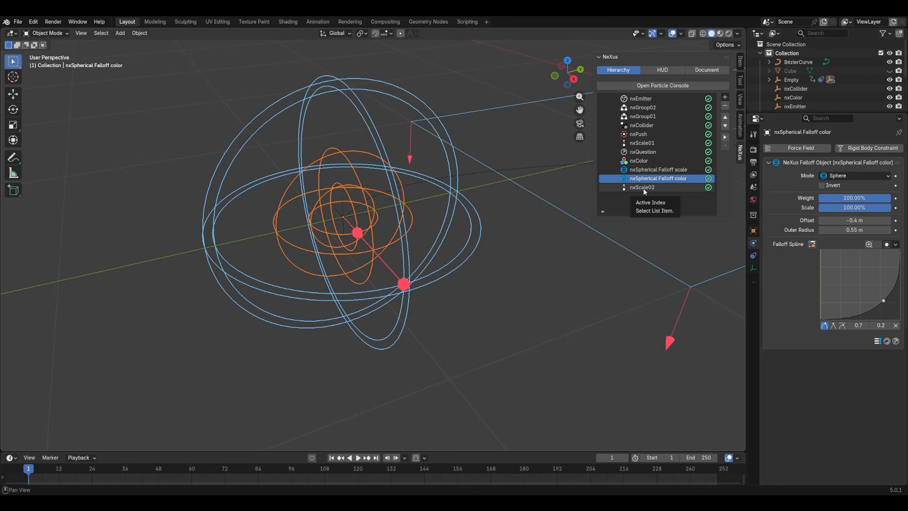
{"action": "left_click", "coordinate": [643, 188]}
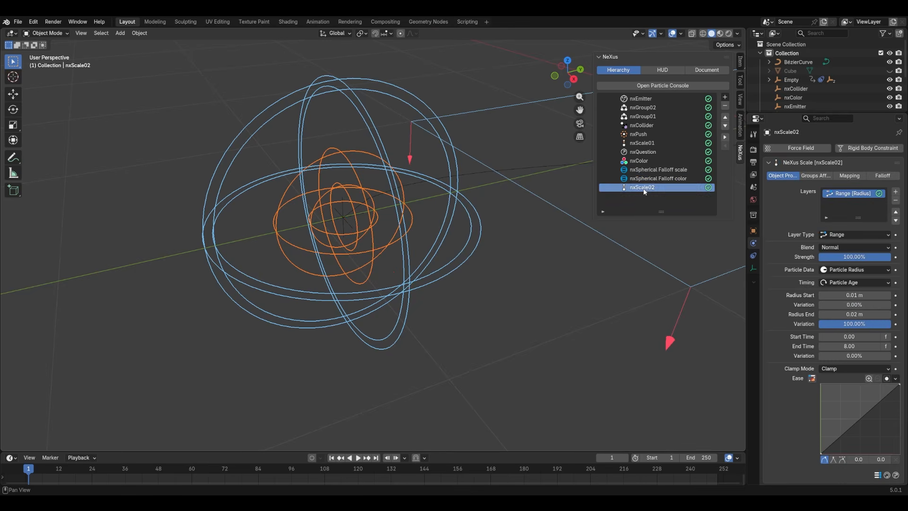
{"action": "left_click", "coordinate": [882, 175]}
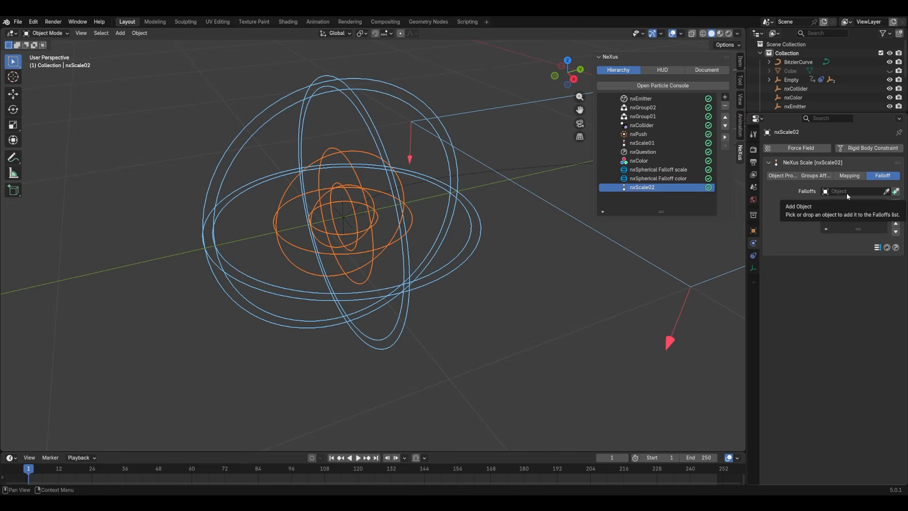
{"action": "left_click", "coordinate": [835, 191]}
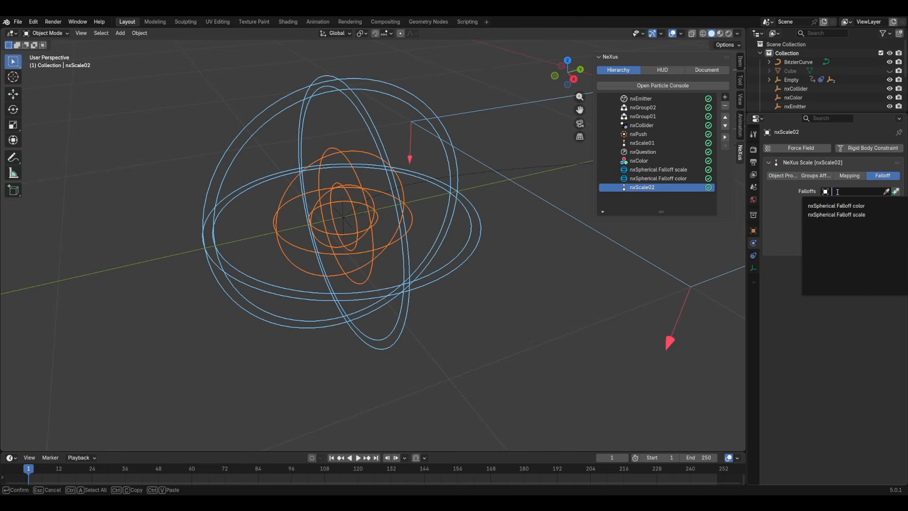
{"action": "left_click", "coordinate": [850, 215]}
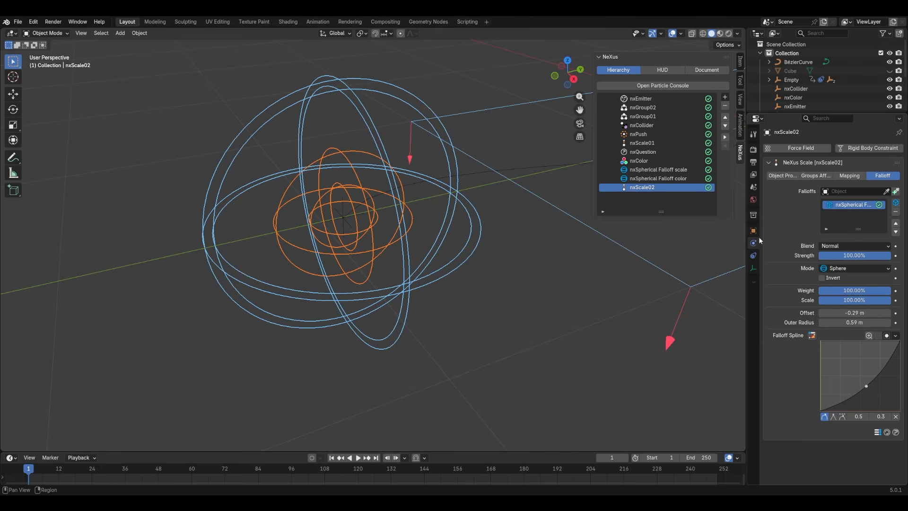
- Replace the falloff assigned to the nxColor modifier with nxSpherical Falloff color
{"action": "left_click", "coordinate": [657, 160]}
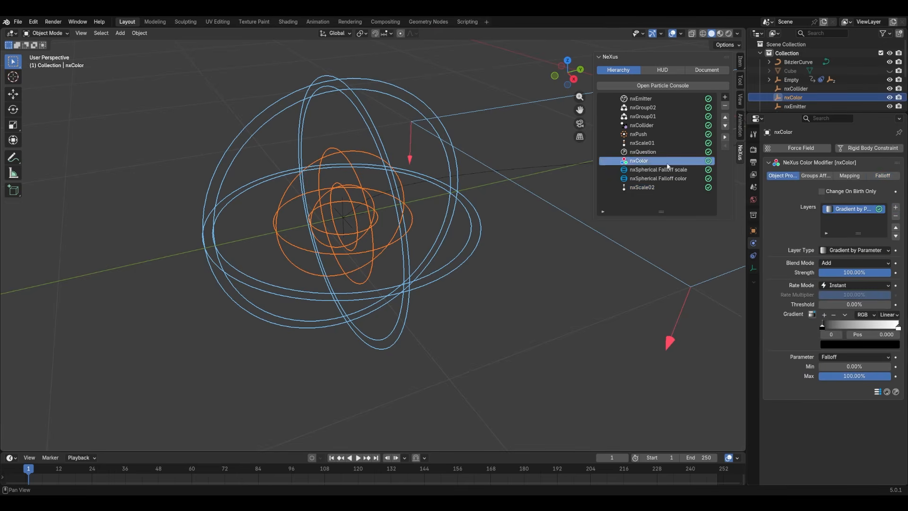
{"action": "left_click", "coordinate": [882, 175]}
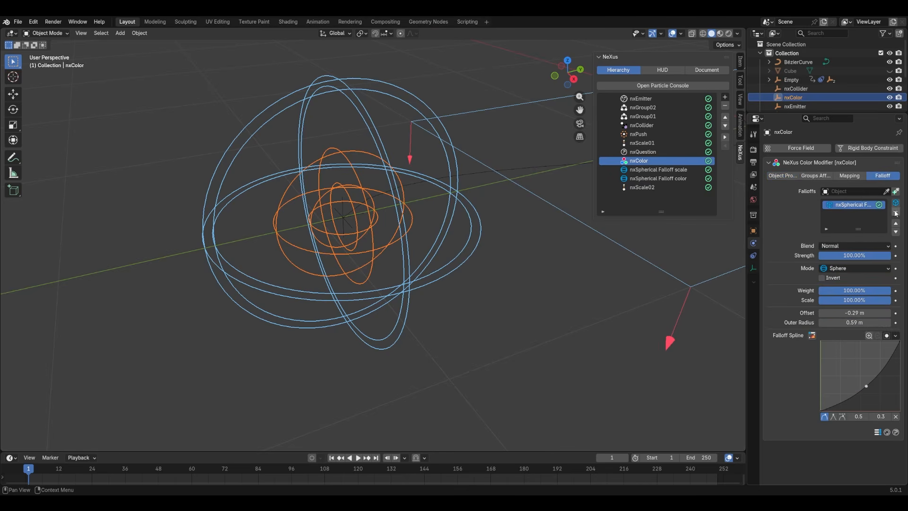
{"action": "double_click", "coordinate": [863, 206]}
{"action": "left_click", "coordinate": [867, 219]}
{"action": "left_click", "coordinate": [895, 213]}
{"action": "left_click", "coordinate": [853, 191]}
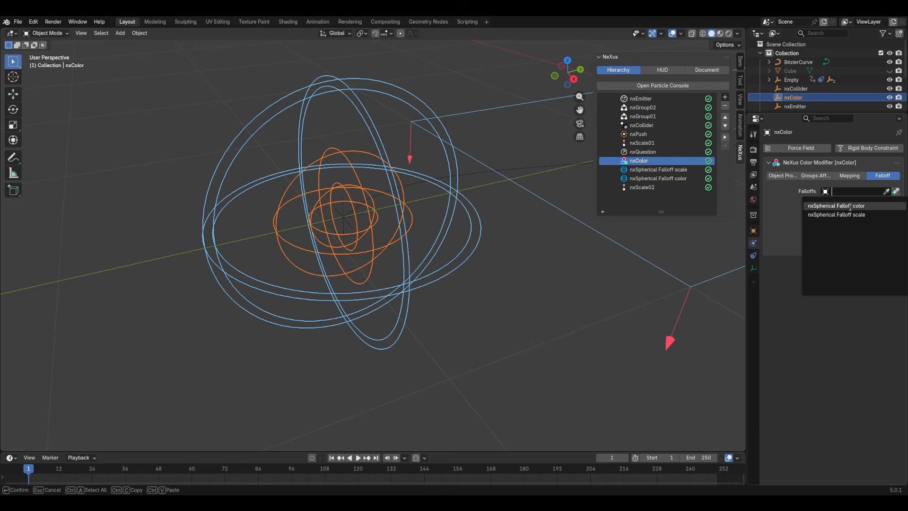
{"action": "left_click", "coordinate": [850, 206]}
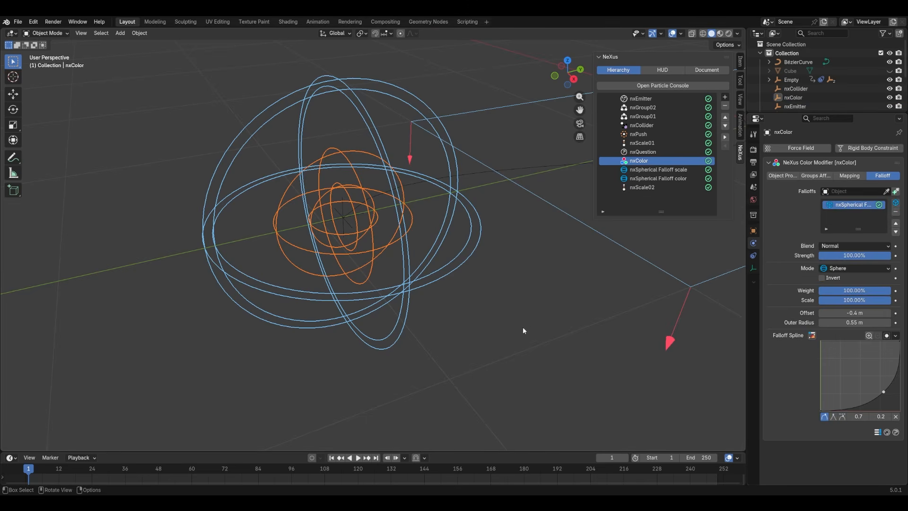
- Play the simulation to about frame 70 and examine the particles' size and color around the falloffs
{"action": "key", "text": "space"}
{"action": "scroll", "coordinate": [525, 261], "scroll_direction": "down", "scroll_amount": 3}
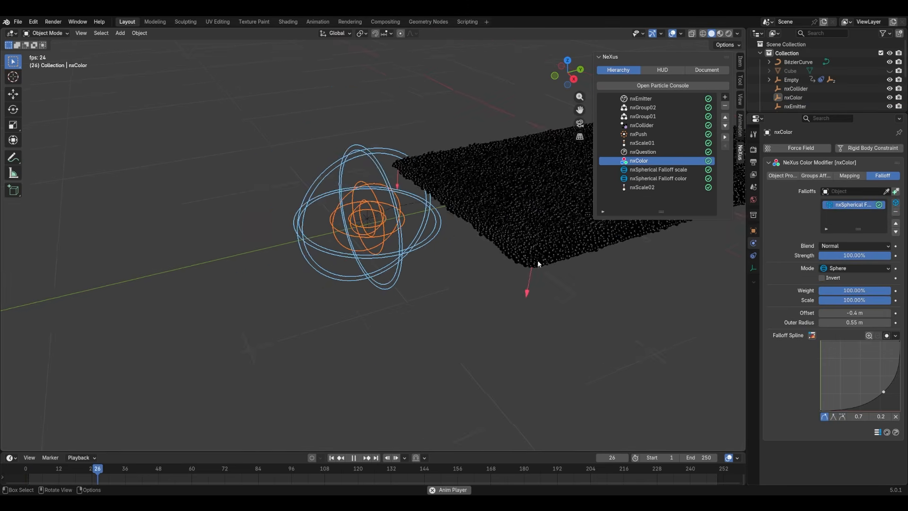
{"action": "middle_click_drag", "start_coordinate": [535, 260], "coordinate": [433, 266], "text": "shift"}
{"action": "key", "text": "space"}
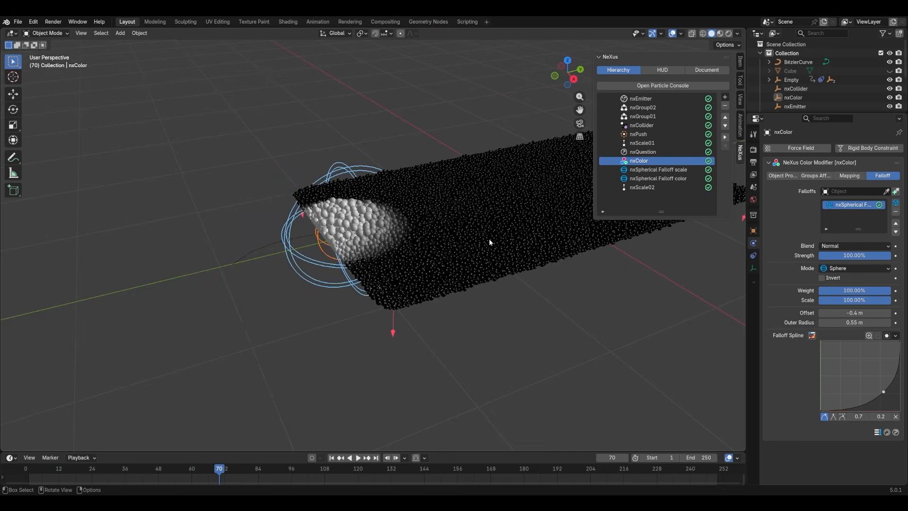
{"action": "middle_click_drag", "start_coordinate": [490, 243], "coordinate": [418, 236]}
{"action": "scroll", "coordinate": [415, 233], "scroll_direction": "up", "scroll_amount": 5}
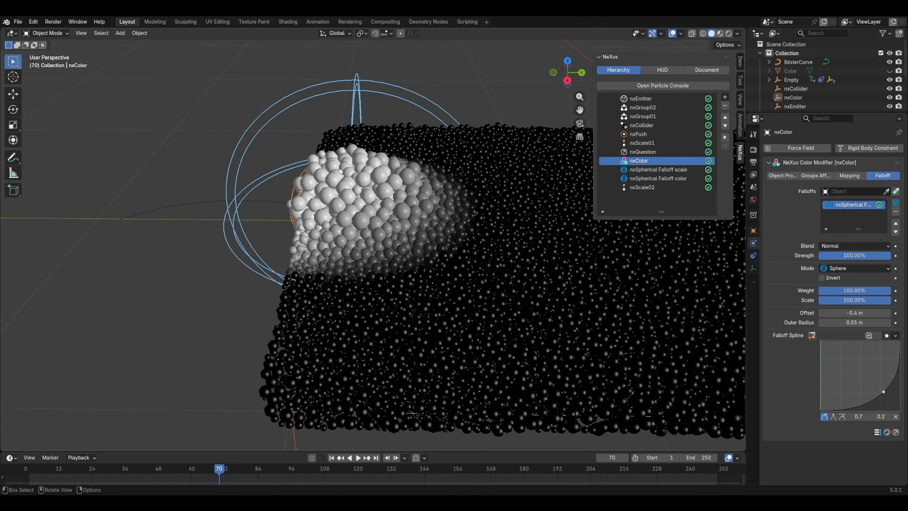
- Continue playback to about frame 127, select nxScale02 and examine particle sizes in the trail behind the falloffs
{"action": "key", "text": "space"}
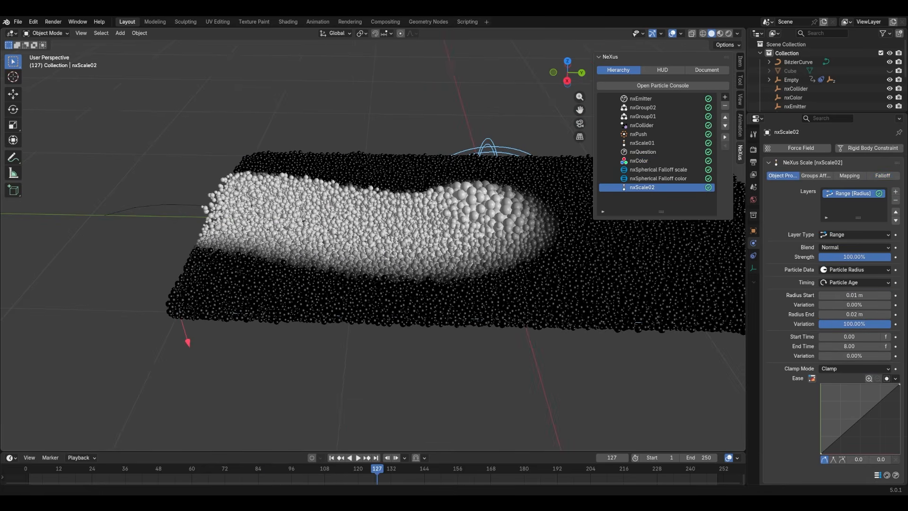
{"action": "middle_click_drag", "start_coordinate": [375, 213], "coordinate": [416, 243]}
{"action": "scroll", "coordinate": [368, 266], "scroll_direction": "up", "scroll_amount": 4}
{"action": "middle_click_drag", "start_coordinate": [368, 265], "coordinate": [347, 233]}
{"action": "scroll", "coordinate": [348, 234], "scroll_direction": "down", "scroll_amount": 3}
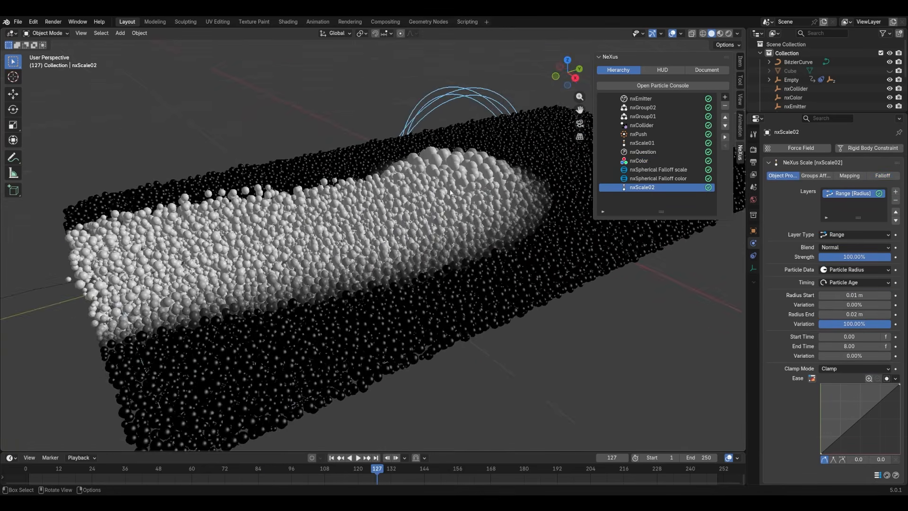
{"action": "middle_click_drag", "start_coordinate": [468, 208], "coordinate": [447, 200]}
{"action": "middle_click_drag", "start_coordinate": [536, 227], "coordinate": [537, 242]}
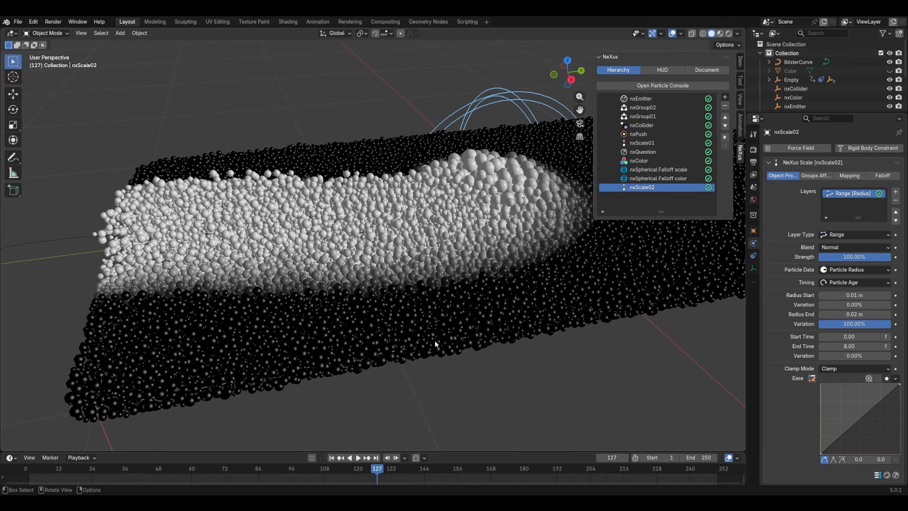
- Set the Timing of the nxScale02 Range layer to Falloff and return to the first frame
{"action": "left_click", "coordinate": [836, 282]}
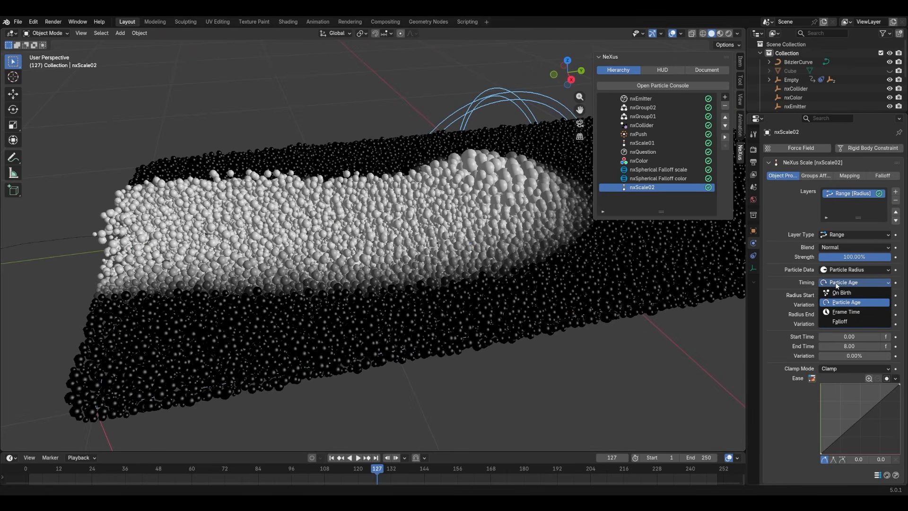
{"action": "left_click", "coordinate": [850, 323]}
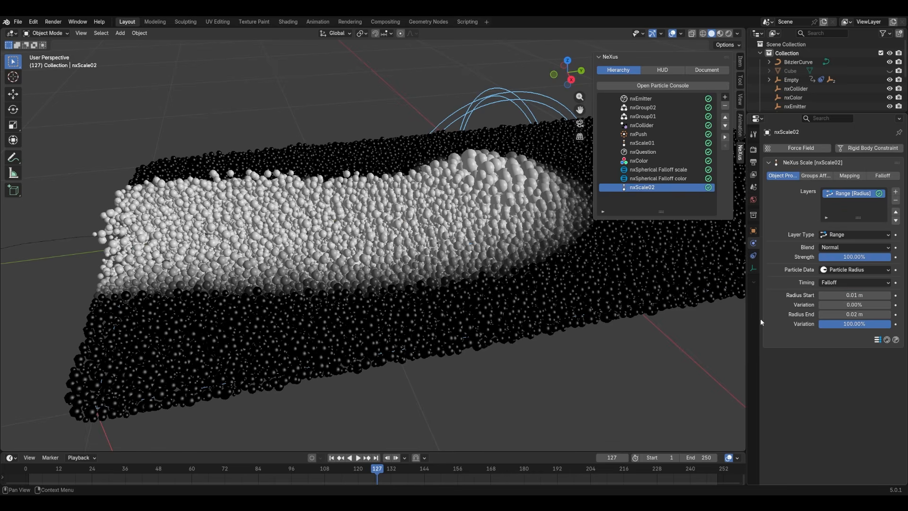
{"action": "left_click", "coordinate": [333, 457]}
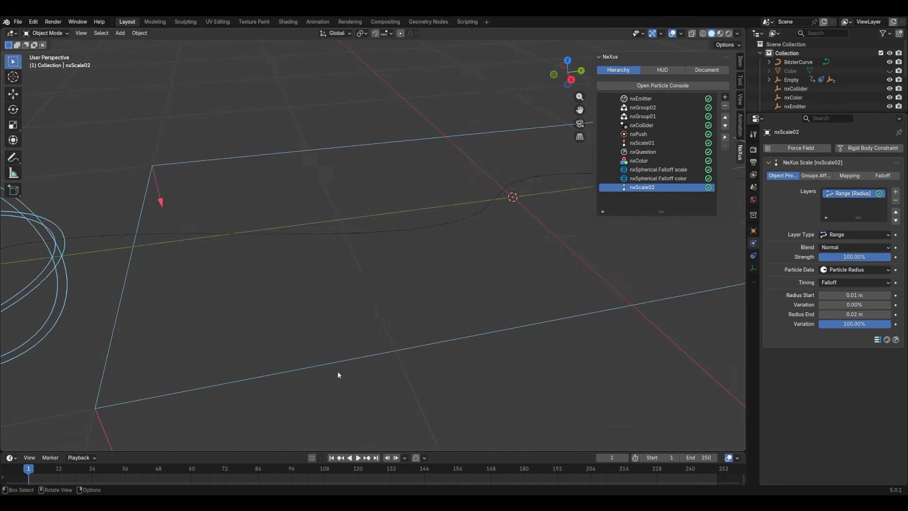
- Replay the simulation and examine from several angles how particle size and color follow the falloffs' path
{"action": "key", "text": "space"}
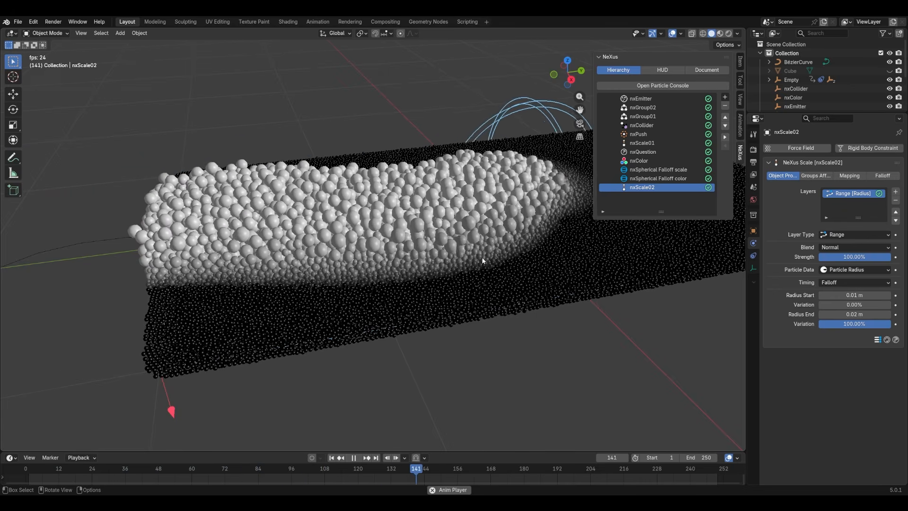
{"action": "middle_click_drag", "start_coordinate": [481, 258], "coordinate": [435, 234]}
{"action": "key", "text": "space"}
{"action": "mouse_move", "coordinate": [354, 232]}
{"action": "middle_mouse_down"}
{"action": "mouse_move", "coordinate": [396, 229]}
{"action": "mouse_move", "coordinate": [426, 246]}
{"action": "mouse_move", "coordinate": [360, 248]}
{"action": "middle_mouse_up"}
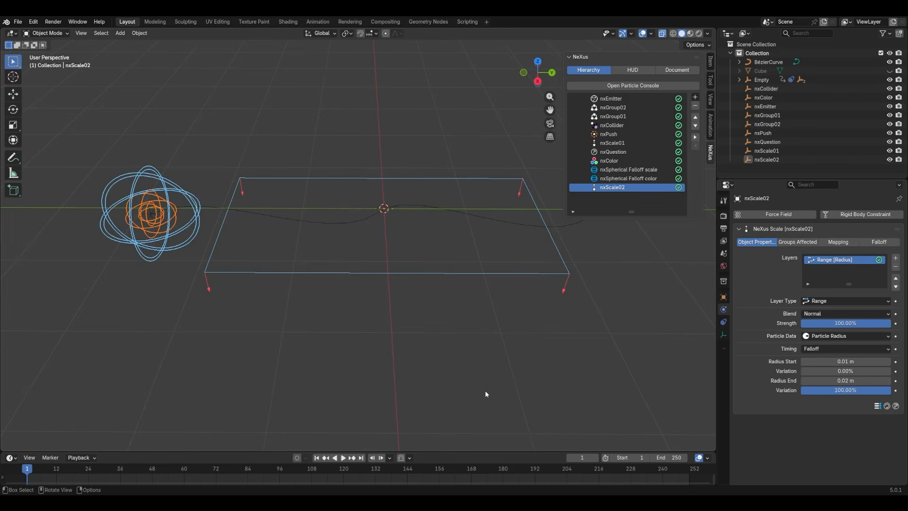
{"action": "key", "text": "space"}
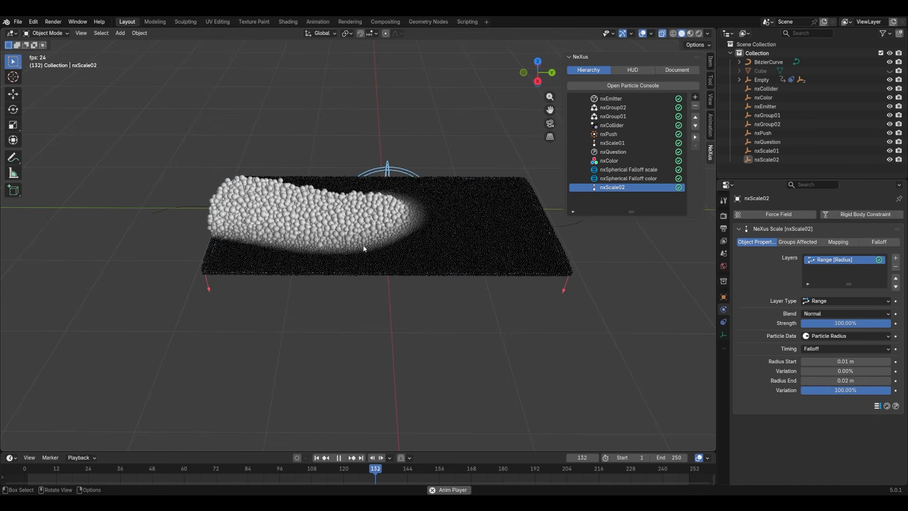
{"action": "key", "text": "space"}
{"action": "scroll", "coordinate": [357, 242], "scroll_direction": "up", "scroll_amount": 4}
{"action": "middle_click_drag", "start_coordinate": [357, 244], "coordinate": [353, 282]}
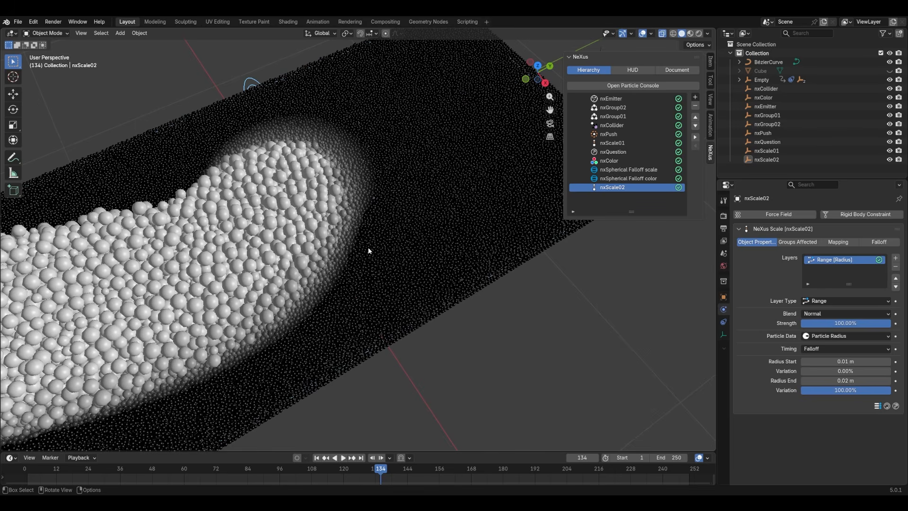
{"action": "key", "text": "space"}
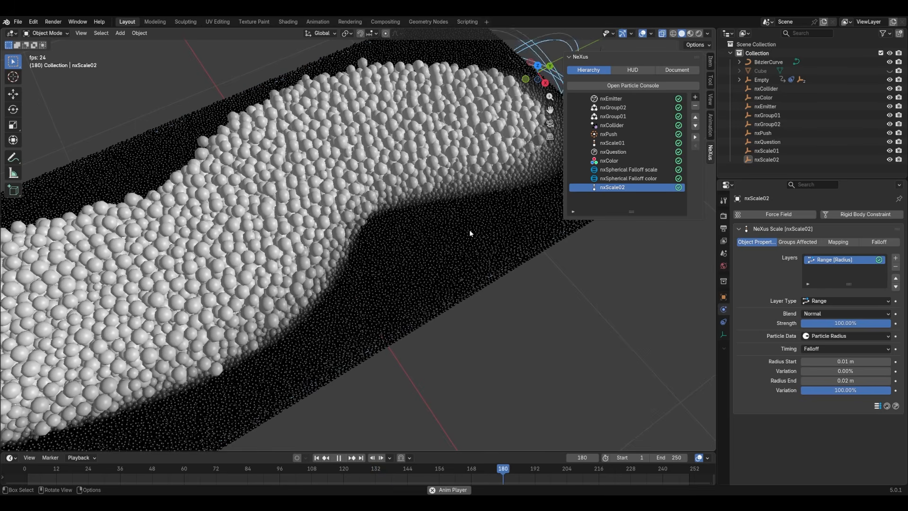
{"action": "middle_click_drag", "start_coordinate": [469, 229], "coordinate": [400, 228]}
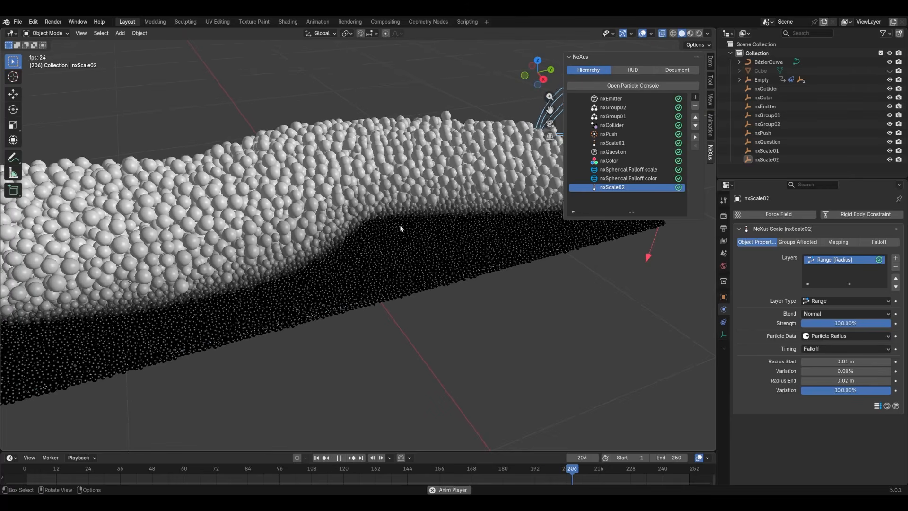
- Replay the simulation from the first frame to about frame 182 and examine how particle size follows the falloffs
{"action": "key", "text": "space"}
{"action": "key", "text": "shift+Left"}
{"action": "middle_click_drag", "start_coordinate": [402, 326], "coordinate": [316, 324]}
{"action": "key", "text": "space"}
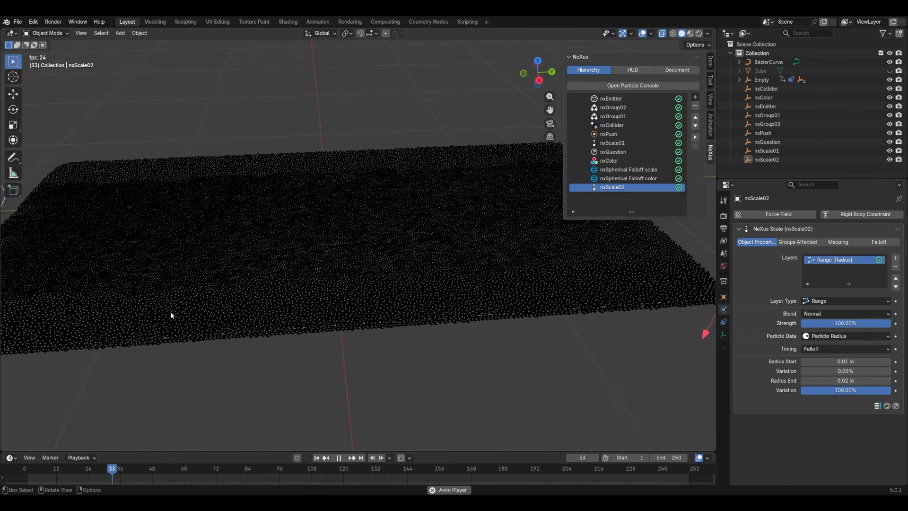
{"action": "scroll", "coordinate": [173, 263], "scroll_direction": "down", "scroll_amount": 1}
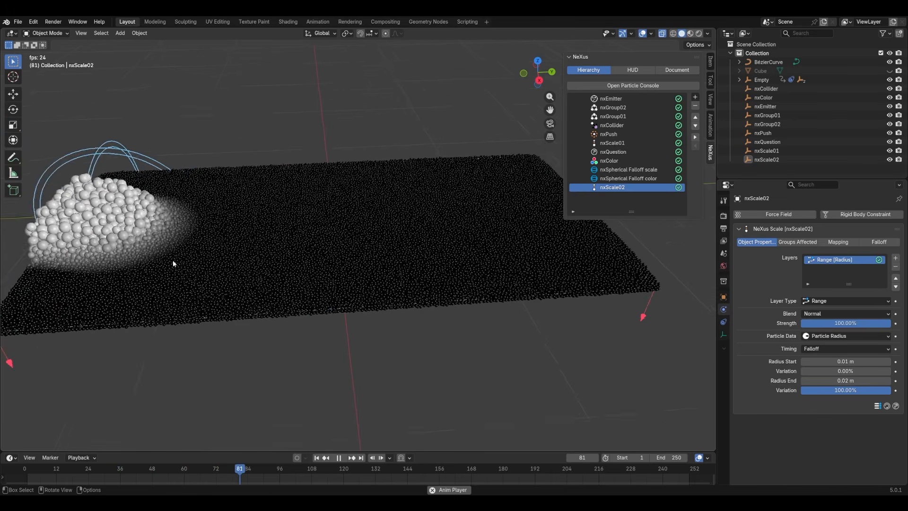
{"action": "middle_click_drag", "start_coordinate": [173, 264], "coordinate": [279, 314]}
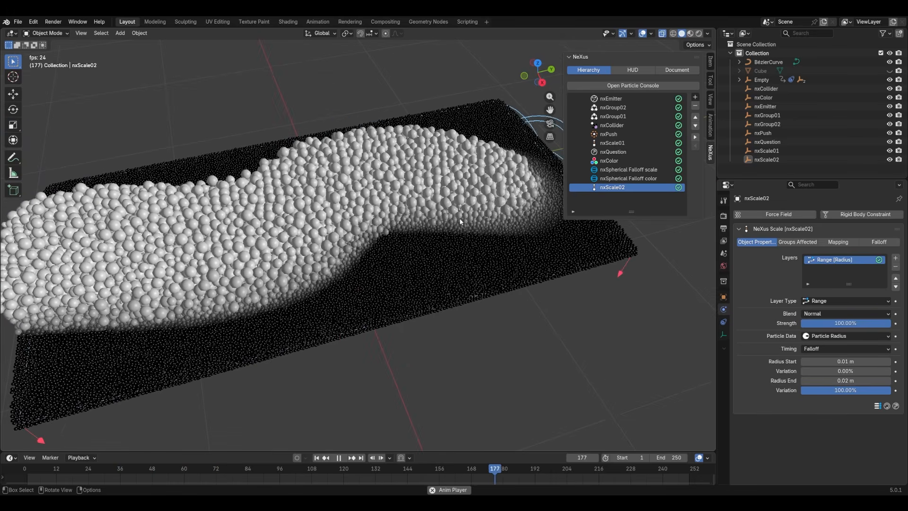
{"action": "key", "text": "space"}
{"action": "scroll", "coordinate": [329, 260], "scroll_direction": "down", "scroll_amount": 1}
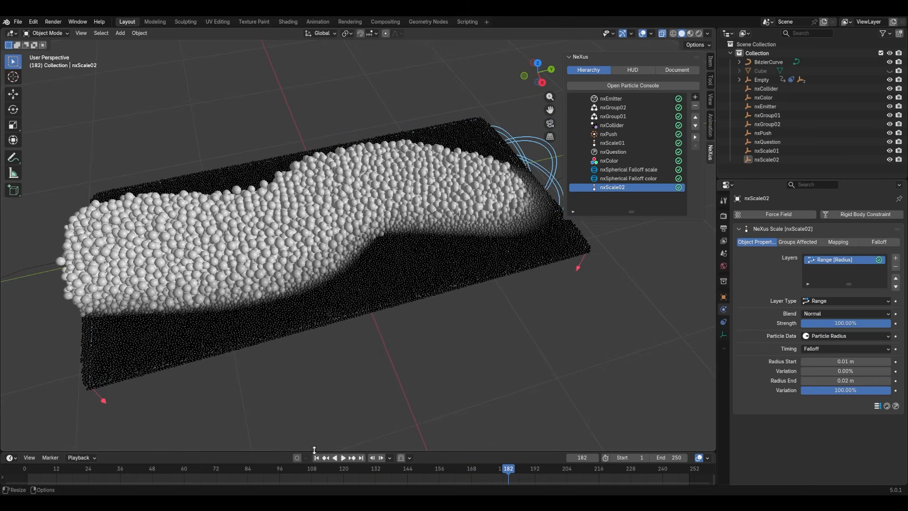
- Return to the first frame, add an nxFluids modifier and set its Solver to APIC
{"action": "key", "text": "shift+Left"}
{"action": "left_click", "coordinate": [694, 97]}
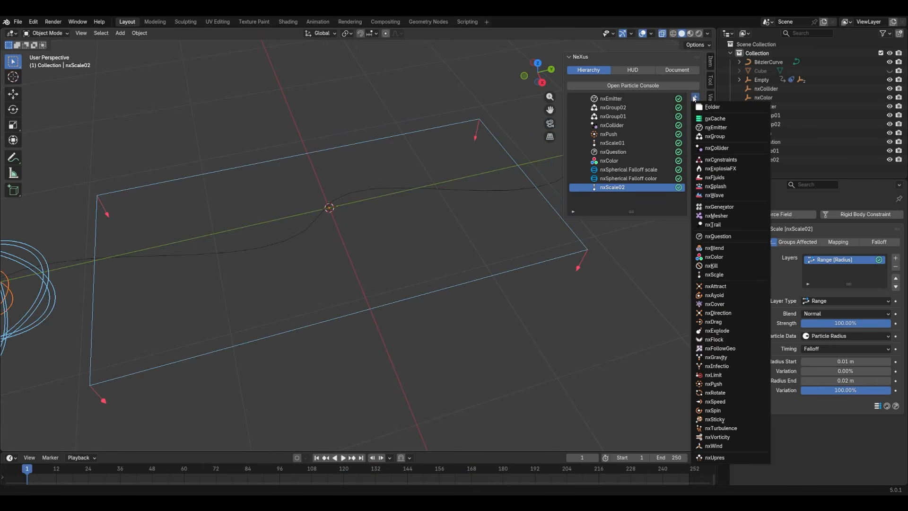
{"action": "left_click", "coordinate": [727, 178]}
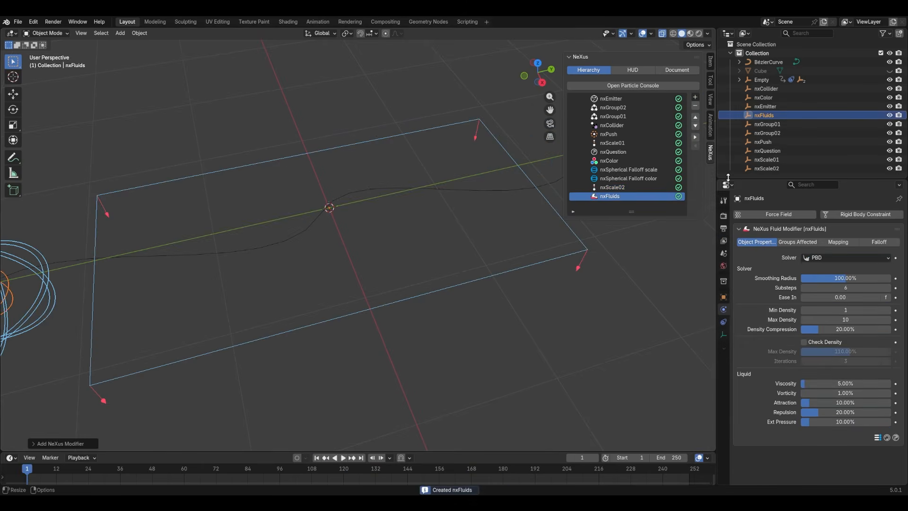
{"action": "left_click", "coordinate": [826, 257]}
{"action": "left_click", "coordinate": [829, 294]}
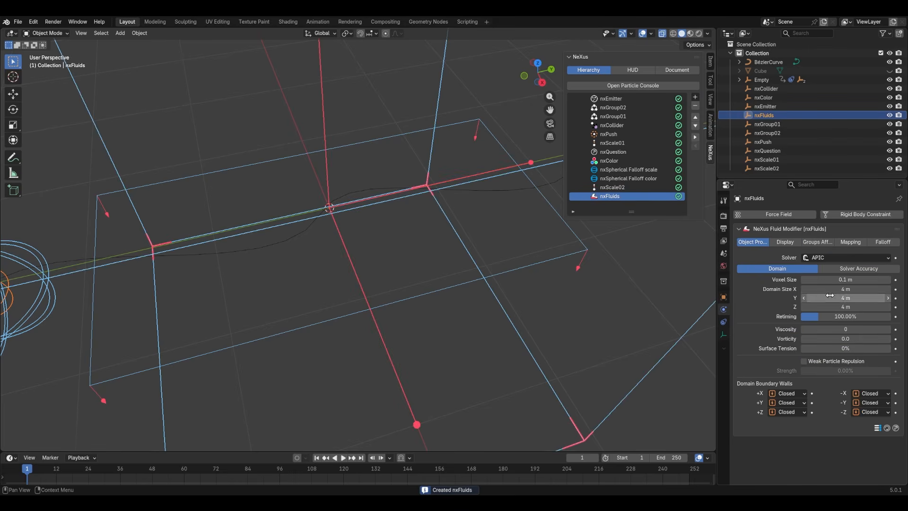
- Set the Domain Size of nxFluids to 3 m in X and 5 m in Y around the emitter
{"action": "scroll", "coordinate": [382, 282], "scroll_direction": "down", "scroll_amount": 3}
{"action": "middle_click_drag", "start_coordinate": [382, 282], "coordinate": [341, 264]}
{"action": "middle_click_drag", "start_coordinate": [370, 300], "coordinate": [392, 296]}
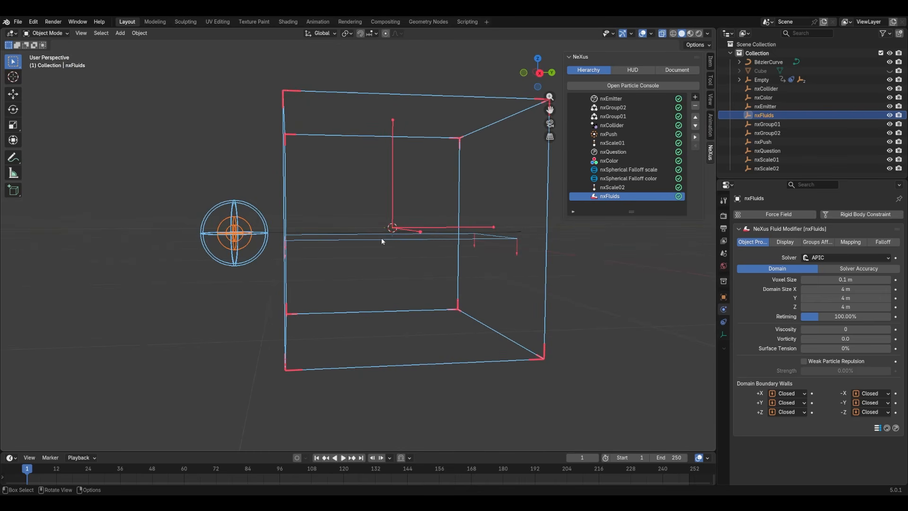
{"action": "middle_click_drag", "start_coordinate": [294, 177], "coordinate": [387, 231]}
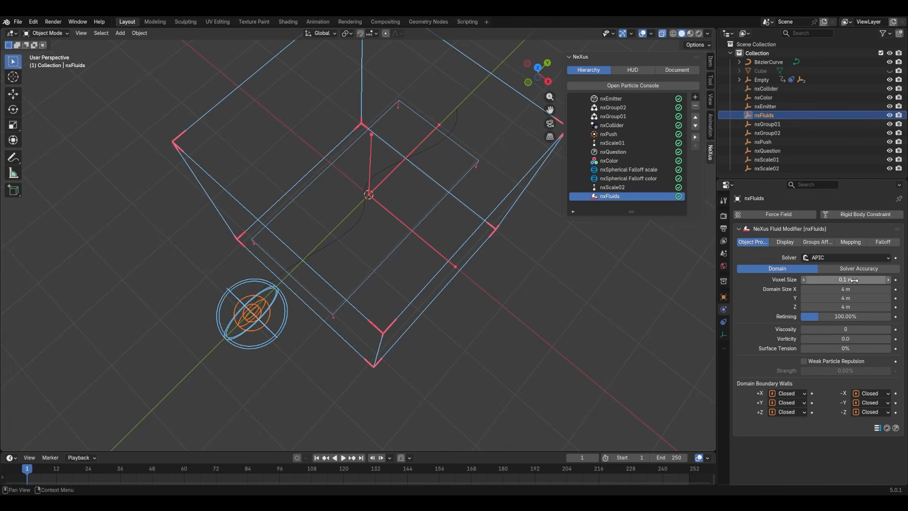
{"action": "left_click", "coordinate": [834, 289]}
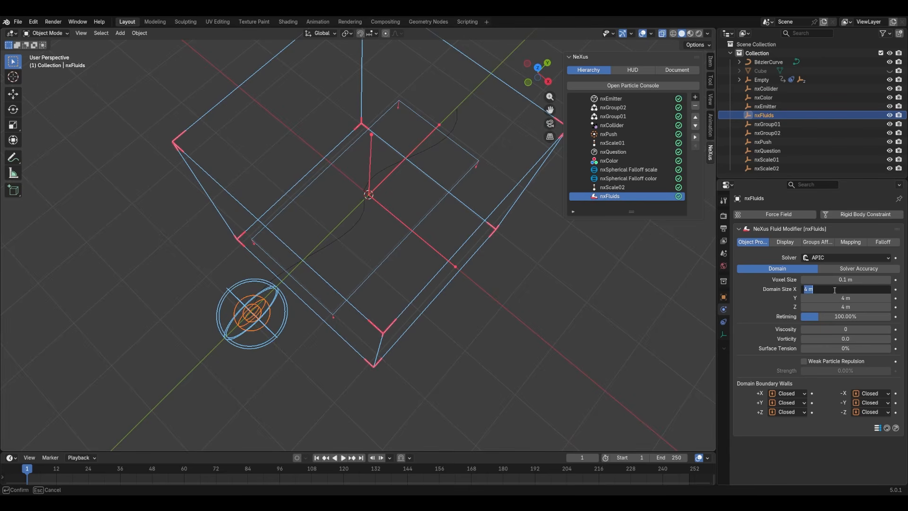
{"action": "type", "text": "3"}
{"action": "key", "text": "Return"}
{"action": "left_click", "coordinate": [847, 298]}
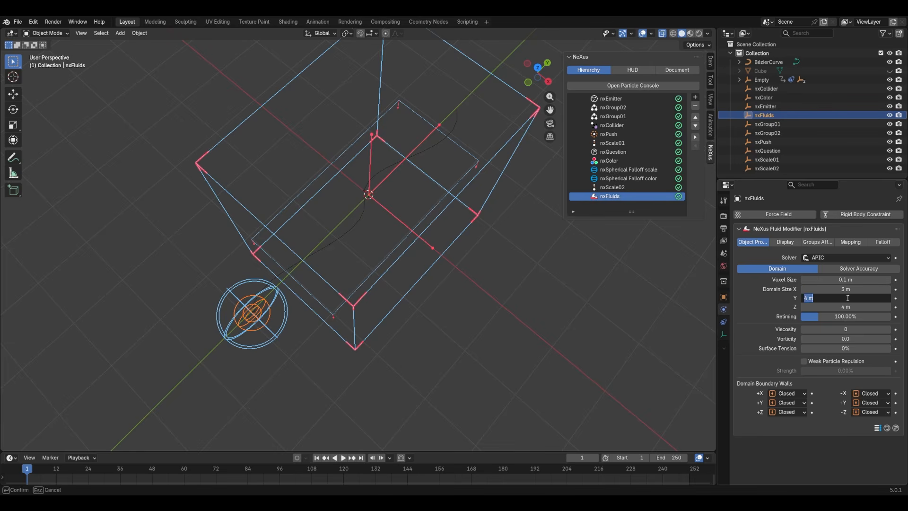
{"action": "type", "text": "5"}
{"action": "key", "text": "Return"}
- Try a Domain Size Z of 1 m for nxFluids
{"action": "middle_click_drag", "start_coordinate": [542, 240], "coordinate": [488, 175]}
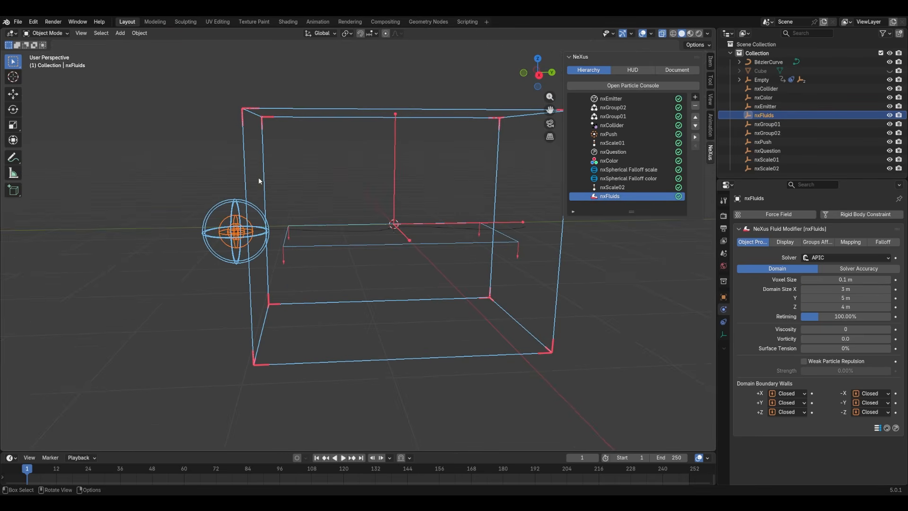
{"action": "left_click", "coordinate": [851, 308]}
{"action": "type", "text": "1"}
{"action": "key", "text": "Return"}
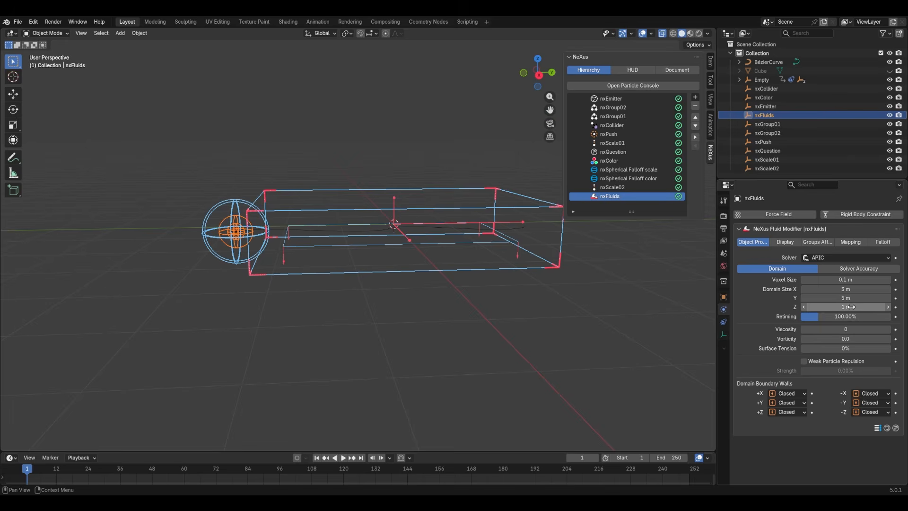
- Set the Domain Size Z of nxFluids to 2 m
{"action": "mouse_move", "coordinate": [411, 226]}
{"action": "middle_mouse_down"}
{"action": "mouse_move", "coordinate": [400, 207]}
{"action": "mouse_move", "coordinate": [414, 219]}
{"action": "middle_mouse_up"}
{"action": "left_click_drag", "start_coordinate": [832, 307], "coordinate": [832, 307]}
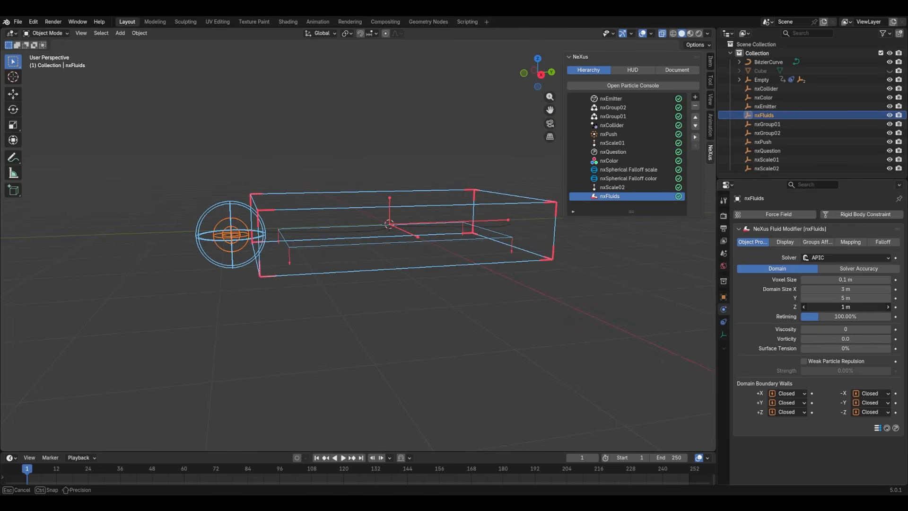
{"action": "type", "text": "2"}
{"action": "key", "text": "Return"}
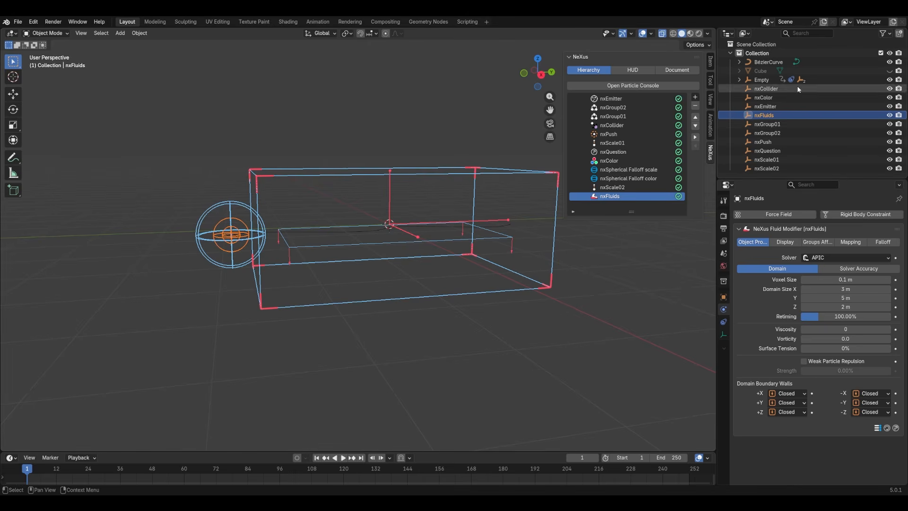
- Play the fluid simulation to about frame 97 and examine the growing particles up close inside the domain
{"action": "middle_click_drag", "start_coordinate": [553, 218], "coordinate": [489, 251]}
{"action": "key", "text": "space"}
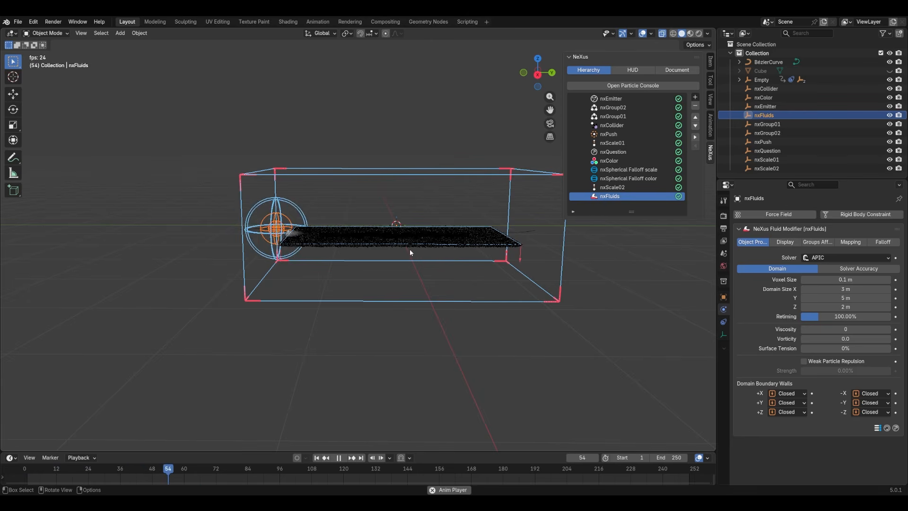
{"action": "key", "text": "space"}
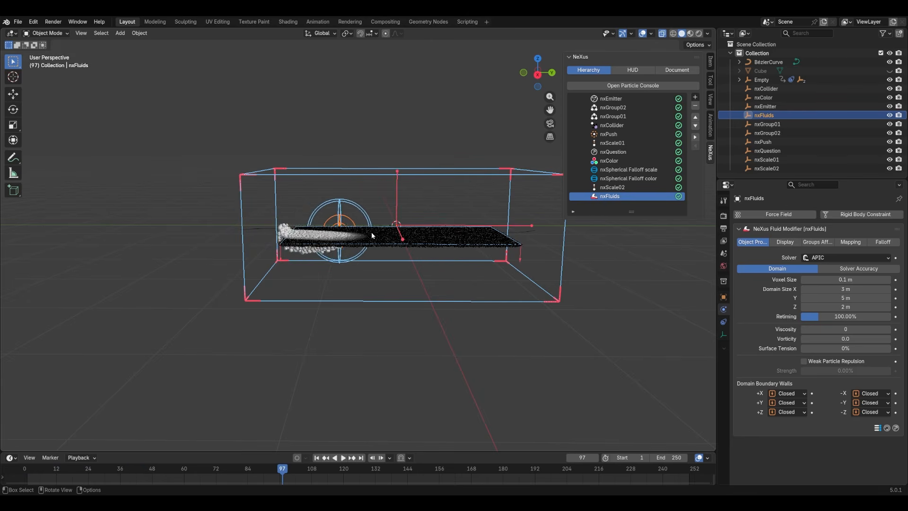
{"action": "middle_click_drag", "start_coordinate": [383, 241], "coordinate": [338, 277]}
{"action": "scroll", "coordinate": [344, 255], "scroll_direction": "up", "scroll_amount": 5}
{"action": "scroll", "coordinate": [347, 279], "scroll_direction": "up", "scroll_amount": 4}
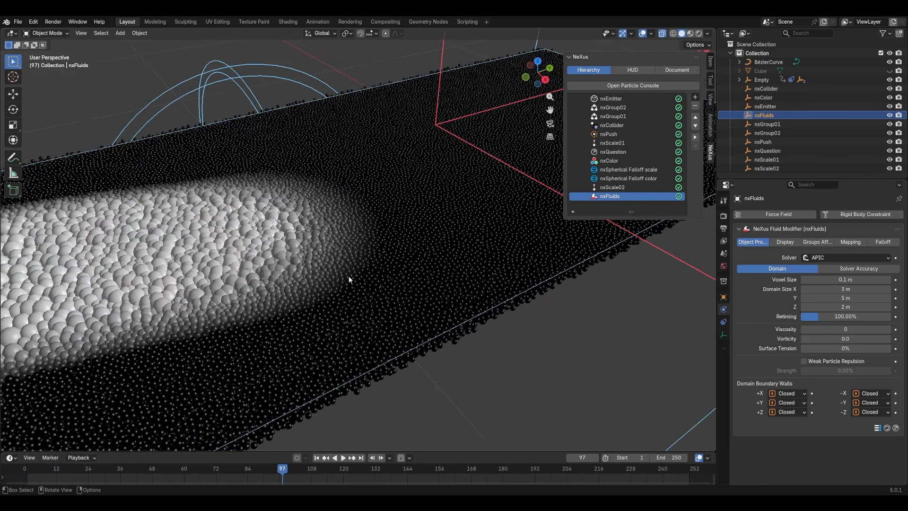
{"action": "scroll", "coordinate": [350, 280], "scroll_direction": "down", "scroll_amount": 3}
- Continue playback to frame 250 and examine the particle trail from above, from the side and underneath
{"action": "key", "text": "space"}
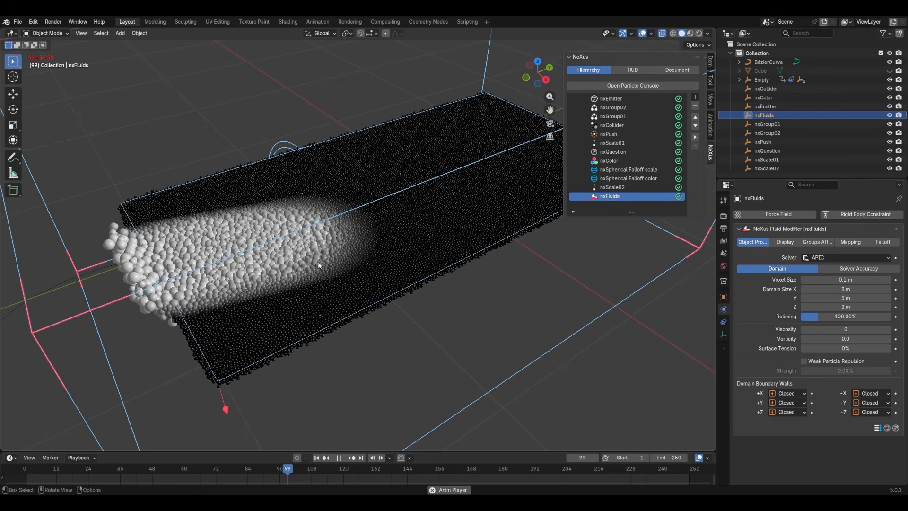
{"action": "key", "text": "space"}
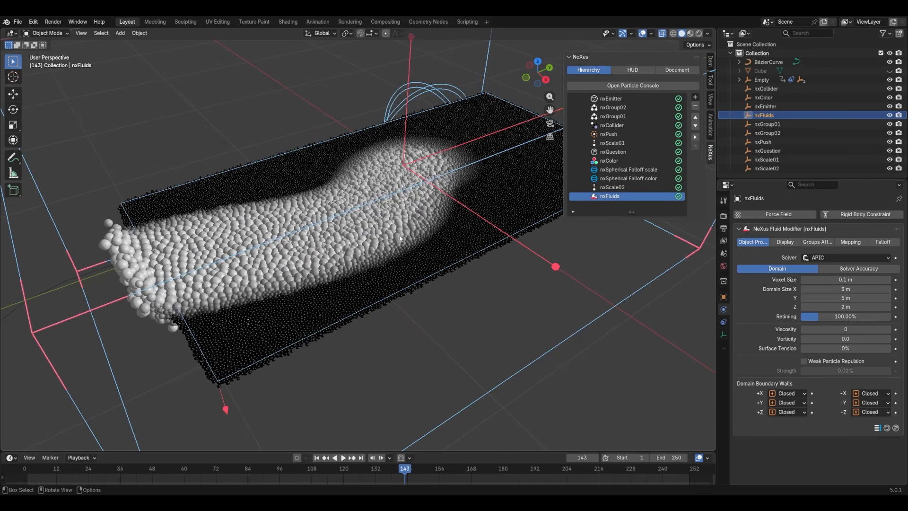
{"action": "scroll", "coordinate": [401, 264], "scroll_direction": "up", "scroll_amount": 4}
{"action": "middle_click_drag", "start_coordinate": [412, 283], "coordinate": [437, 303]}
{"action": "key", "text": "space"}
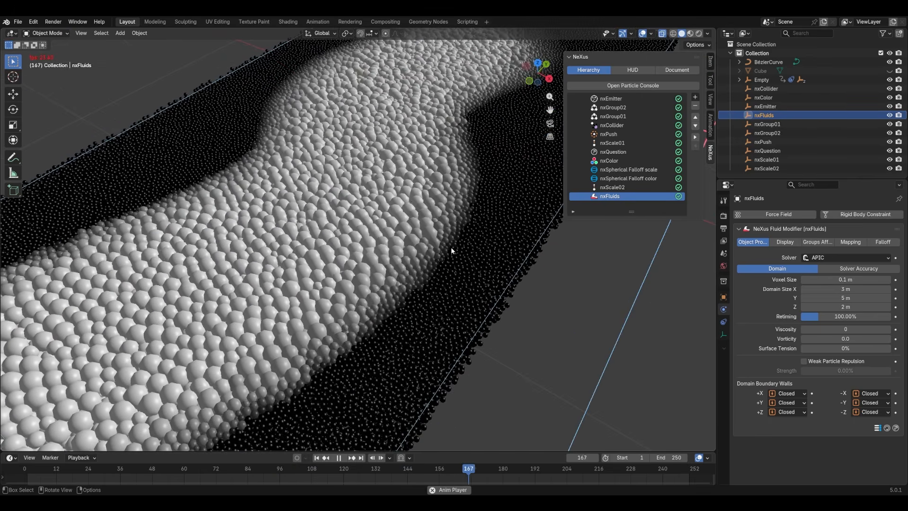
{"action": "middle_click_drag", "start_coordinate": [484, 194], "coordinate": [374, 331], "text": "shift"}
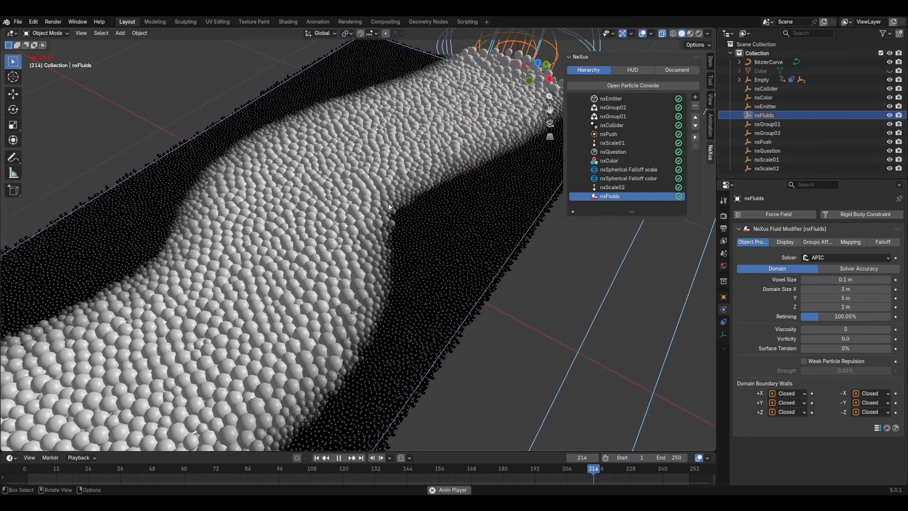
{"action": "key", "text": "space"}
{"action": "middle_click_drag", "start_coordinate": [407, 346], "coordinate": [343, 279]}
{"action": "scroll", "coordinate": [320, 343], "scroll_direction": "down", "scroll_amount": 3}
{"action": "middle_click_drag", "start_coordinate": [320, 345], "coordinate": [306, 330]}
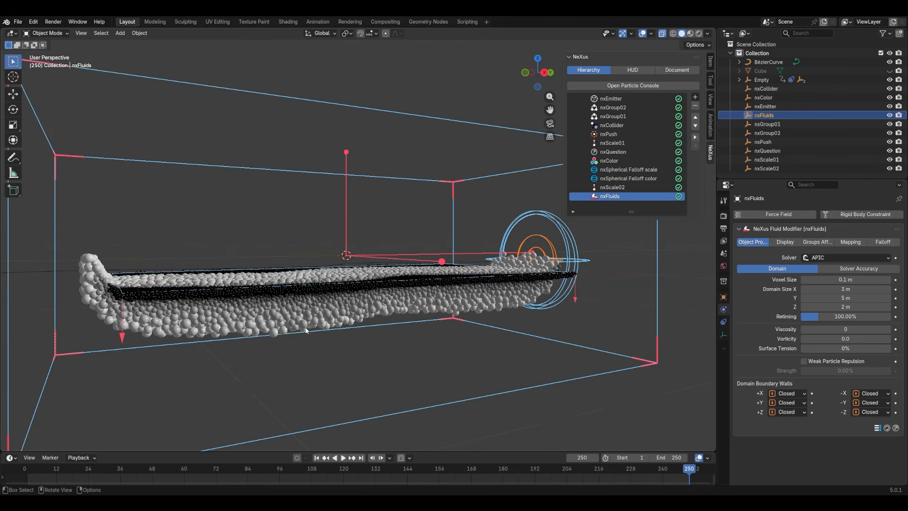
- Return to the first frame, unhide the Cube collider mesh and select it
{"action": "left_click", "coordinate": [318, 458]}
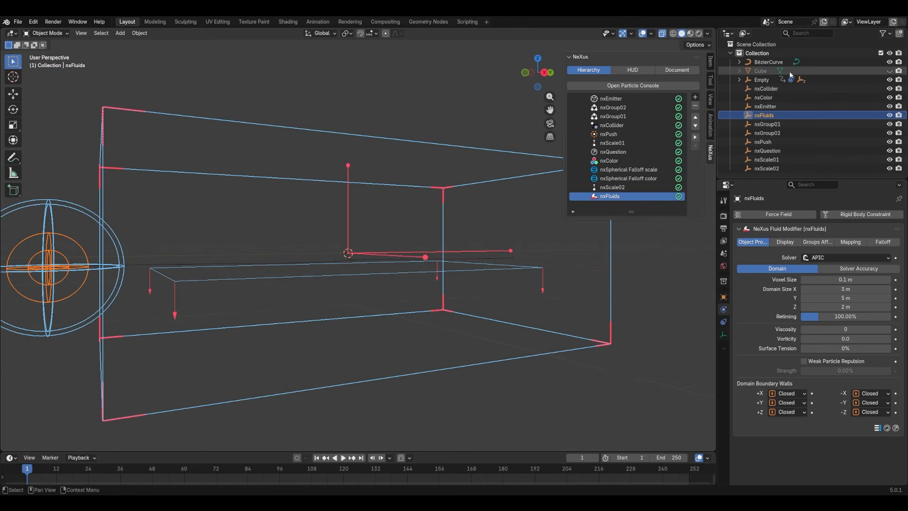
{"action": "left_click", "coordinate": [889, 70]}
{"action": "left_click", "coordinate": [760, 70]}
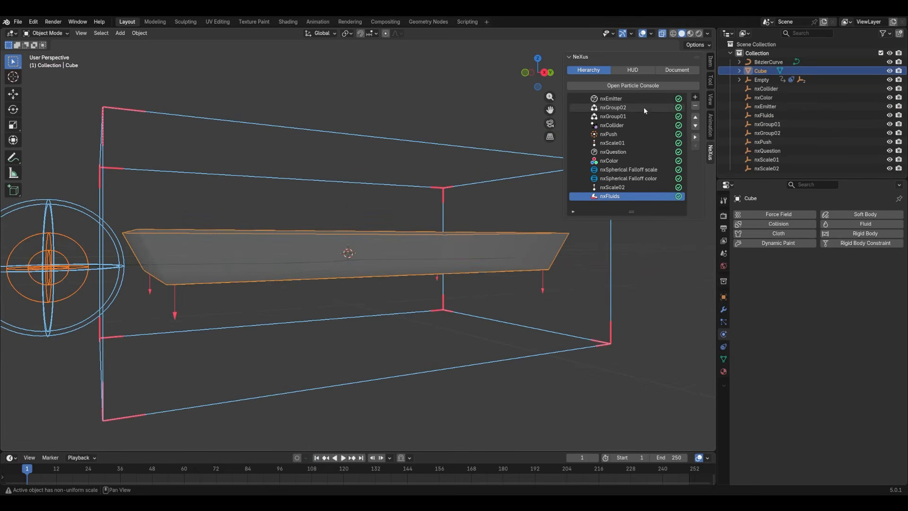
{"action": "middle_click_drag", "start_coordinate": [343, 214], "coordinate": [302, 268]}
{"action": "scroll", "coordinate": [301, 269], "scroll_direction": "up", "scroll_amount": 3}
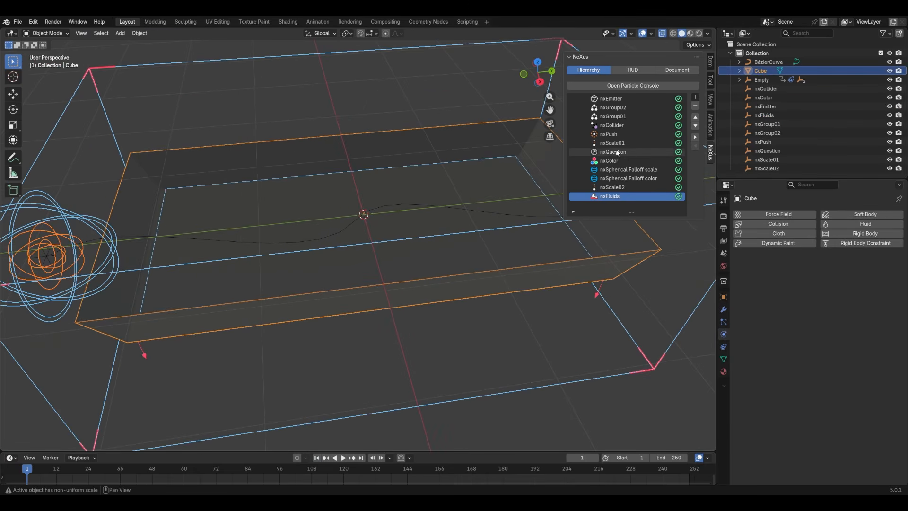
- Review the Normals options of nxCollider and the shape of its Cube collider from the side
{"action": "left_click", "coordinate": [633, 124]}
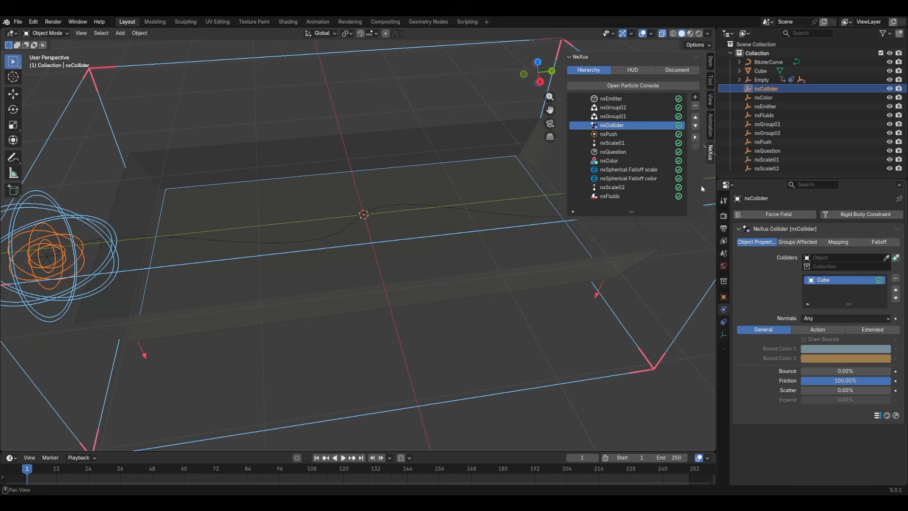
{"action": "left_click", "coordinate": [820, 316]}
{"action": "scroll", "coordinate": [349, 237], "scroll_direction": "down", "scroll_amount": 3}
{"action": "middle_click_drag", "start_coordinate": [358, 256], "coordinate": [263, 275]}
{"action": "scroll", "coordinate": [314, 243], "scroll_direction": "up", "scroll_amount": 2}
- Move the Cube's wide rim down about 0.82 m along Z in Edit Mode so it lies below the narrow base
{"action": "left_click", "coordinate": [249, 263]}
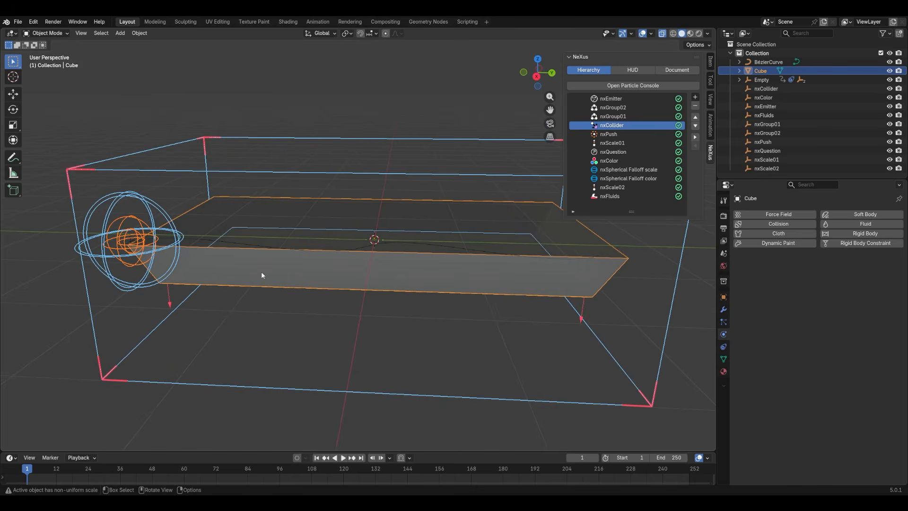
{"action": "middle_click_drag", "start_coordinate": [180, 255], "coordinate": [216, 183]}
{"action": "key", "text": "Tab"}
{"action": "key", "text": "KP_3"}
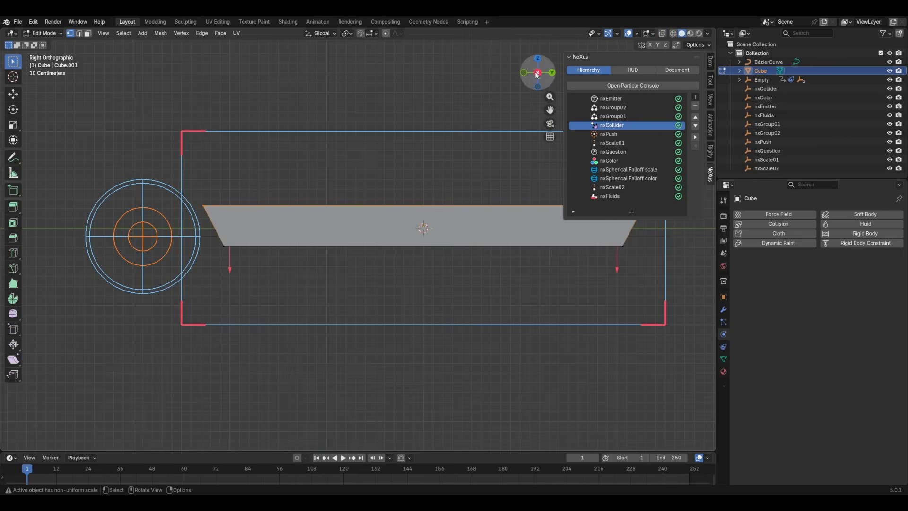
{"action": "middle_click_drag", "start_coordinate": [467, 181], "coordinate": [378, 186], "text": "shift"}
{"action": "key", "text": "g"}
{"action": "key", "text": "z"}
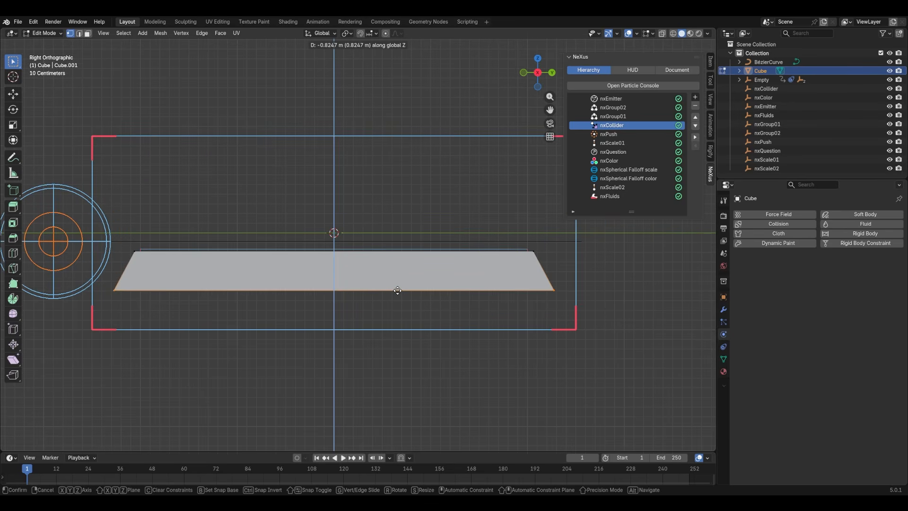
{"action": "left_click", "coordinate": [397, 290]}
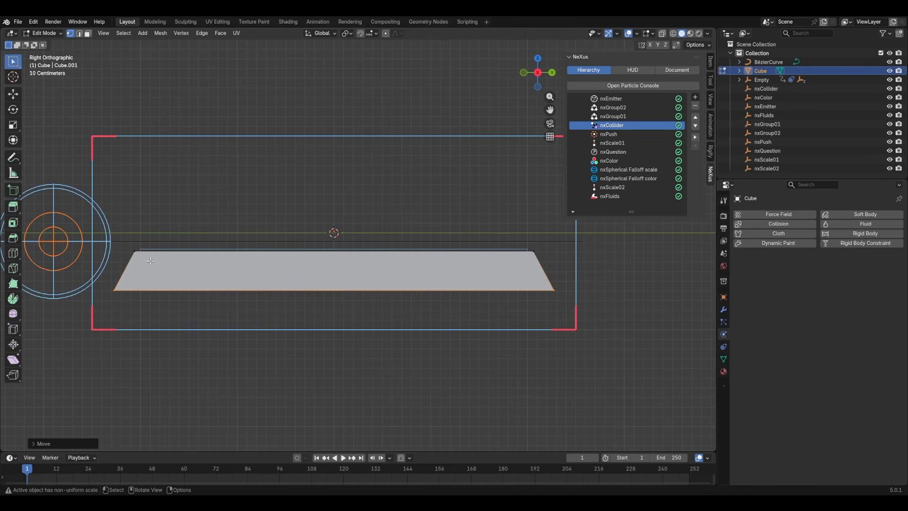
{"action": "key", "text": "Tab"}
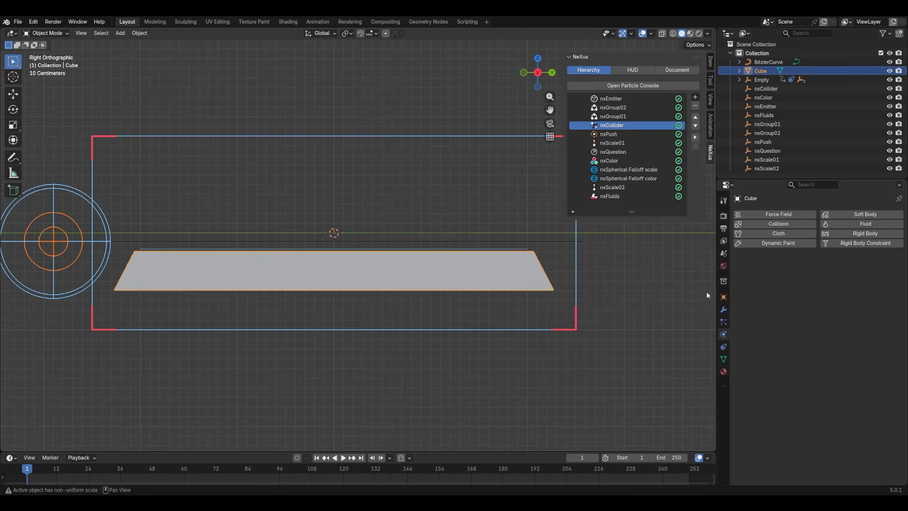
- Set the Cube's Rotation X to 180° so its wide rim faces up
{"action": "left_click", "coordinate": [723, 296]}
{"action": "left_click", "coordinate": [810, 270]}
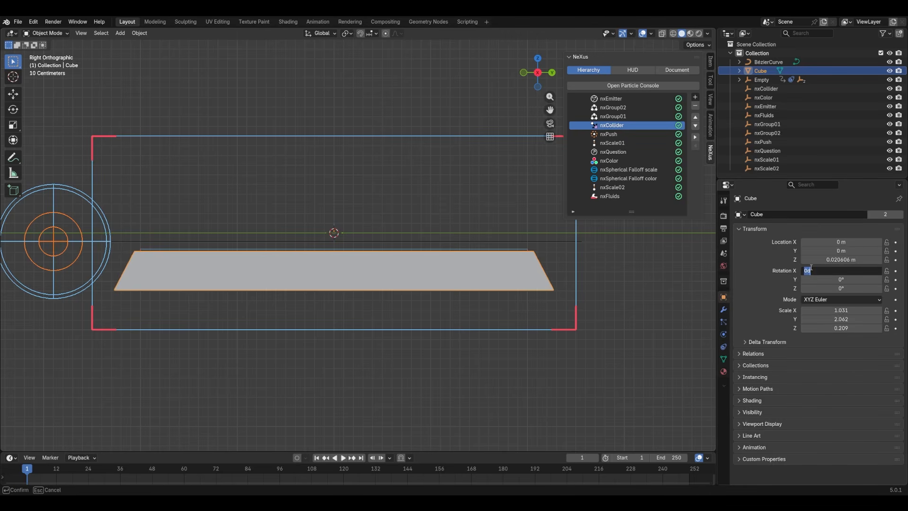
{"action": "type", "text": "180"}
{"action": "key", "text": "Return"}
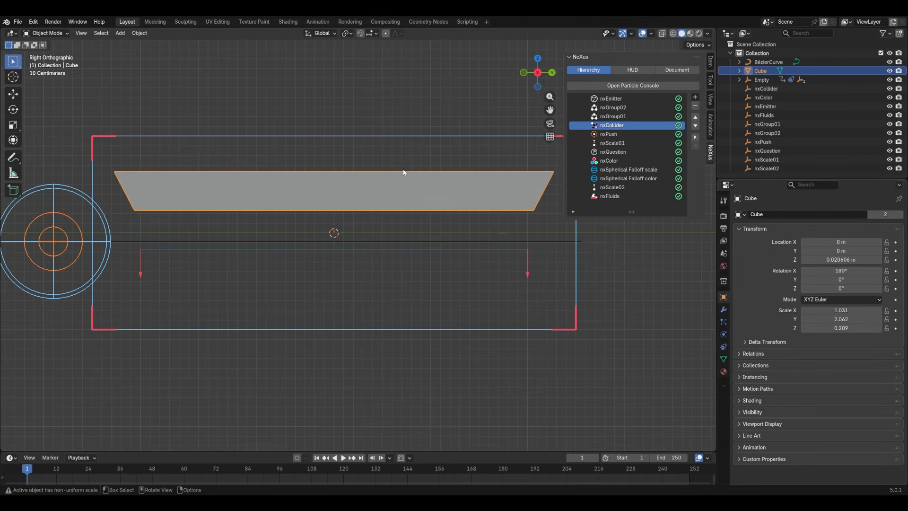
- Lower the Cube along Z to about -0.45 m so the tray's base sits just below the emitter plane
{"action": "key", "text": "g"}
{"action": "key", "text": "z"}
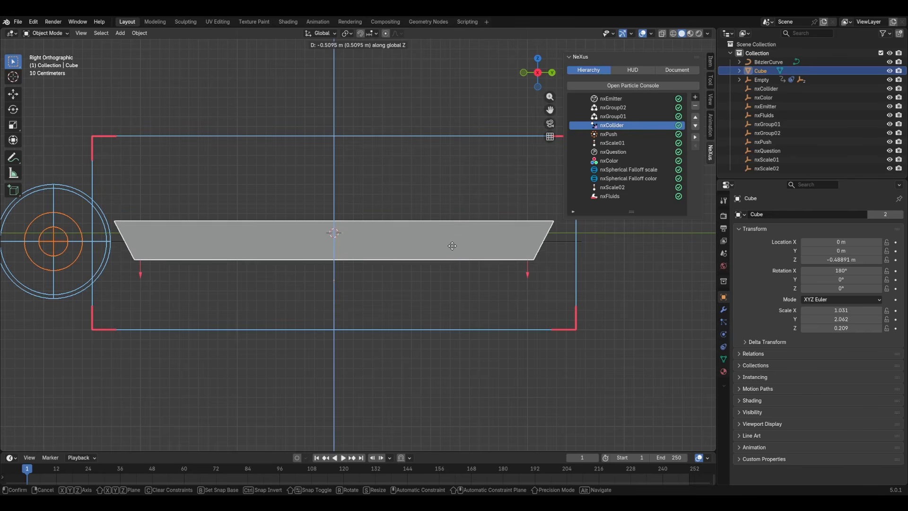
{"action": "left_click", "coordinate": [449, 246]}
{"action": "scroll", "coordinate": [316, 222], "scroll_direction": "up", "scroll_amount": 2}
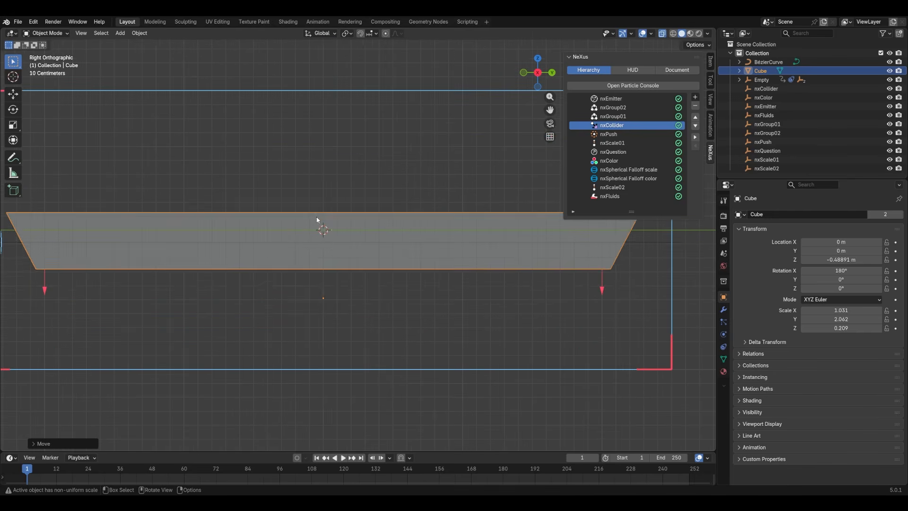
{"action": "key", "text": "g"}
{"action": "key", "text": "z"}
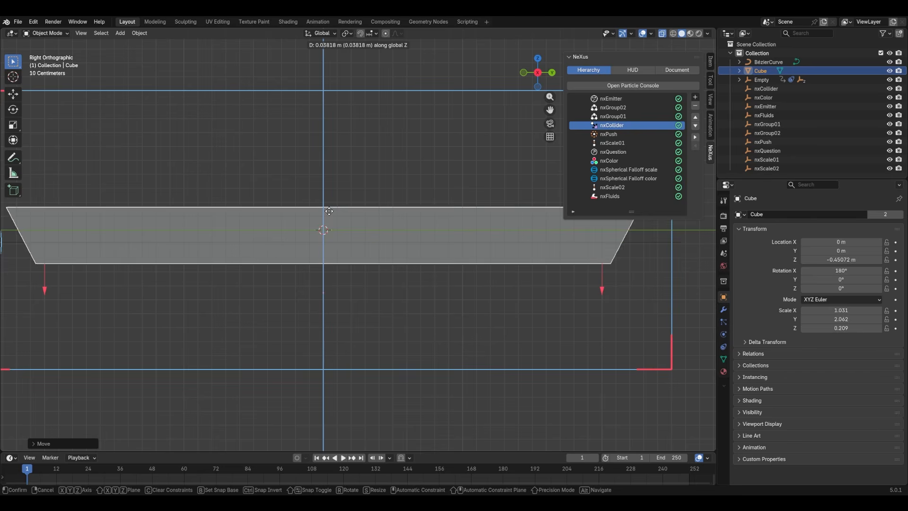
{"action": "left_click", "coordinate": [330, 213]}
{"action": "middle_click_drag", "start_coordinate": [205, 205], "coordinate": [269, 162]}
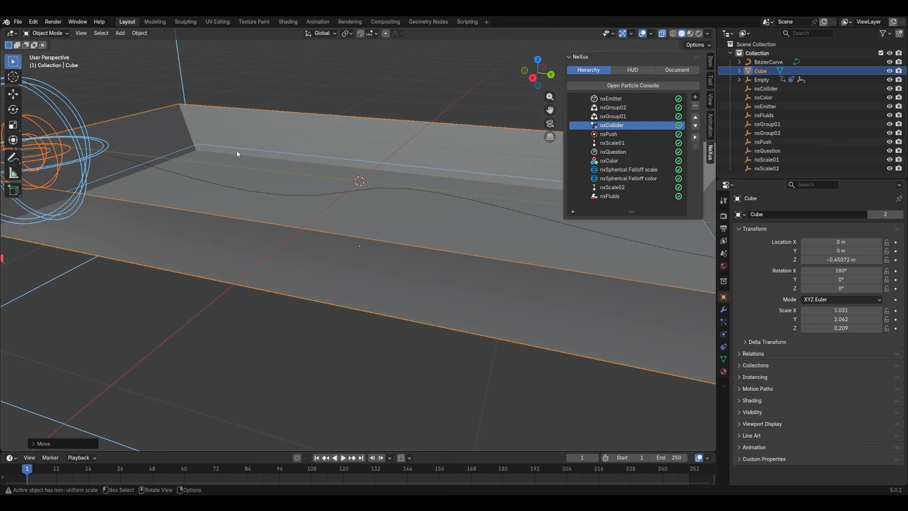
{"action": "middle_click_drag", "start_coordinate": [313, 151], "coordinate": [270, 148]}
{"action": "scroll", "coordinate": [270, 148], "scroll_direction": "down", "scroll_amount": 3}
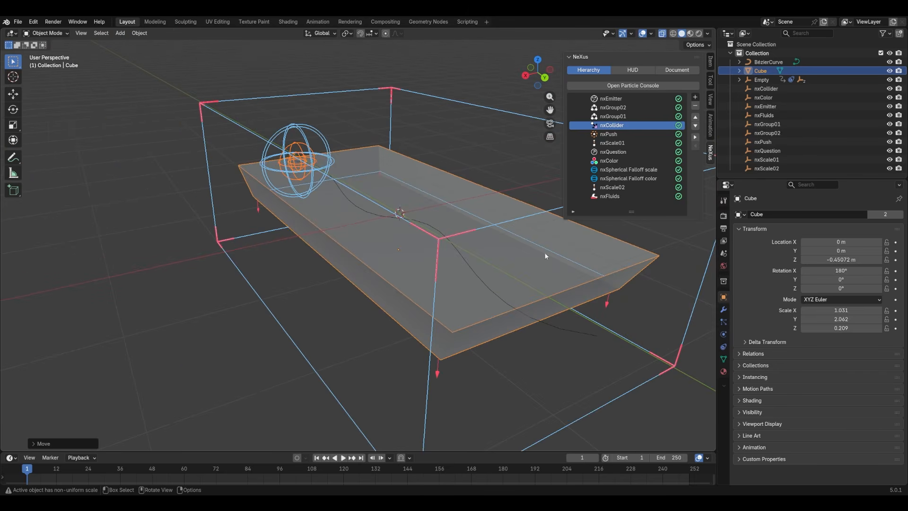
- Deselect the Cube and play the simulation to check how the growing particles behave inside the tray
{"action": "left_click", "coordinate": [225, 277]}
{"action": "key", "text": "space"}
{"action": "middle_click_drag", "start_coordinate": [259, 234], "coordinate": [288, 252]}
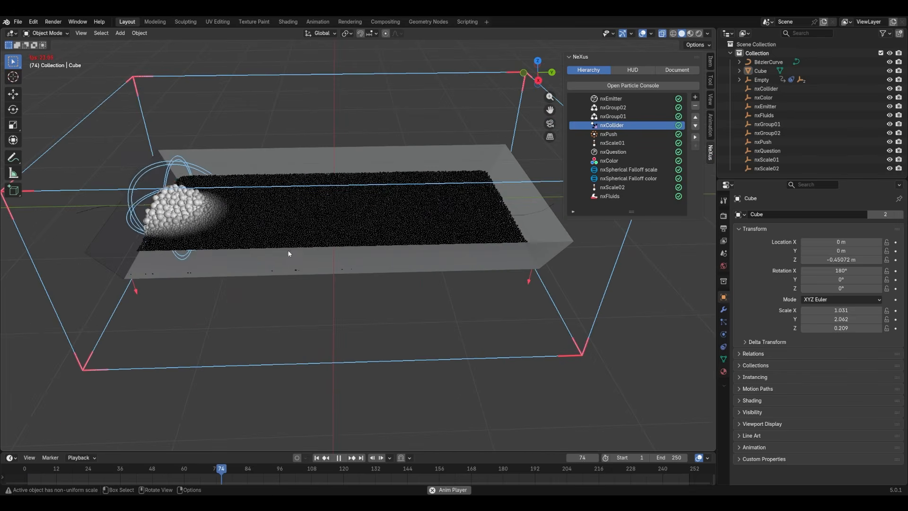
{"action": "scroll", "coordinate": [229, 256], "scroll_direction": "up", "scroll_amount": 3}
{"action": "scroll", "coordinate": [228, 256], "scroll_direction": "up", "scroll_amount": 1}
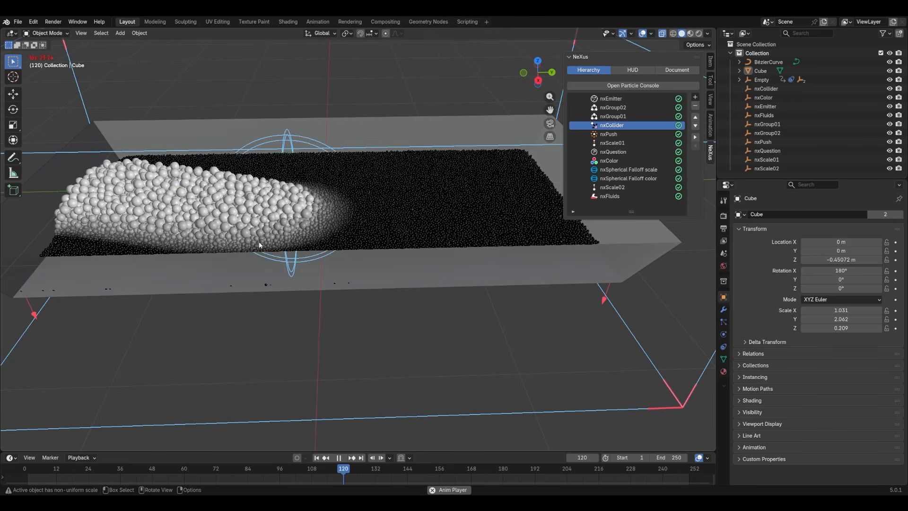
{"action": "key", "text": "space"}
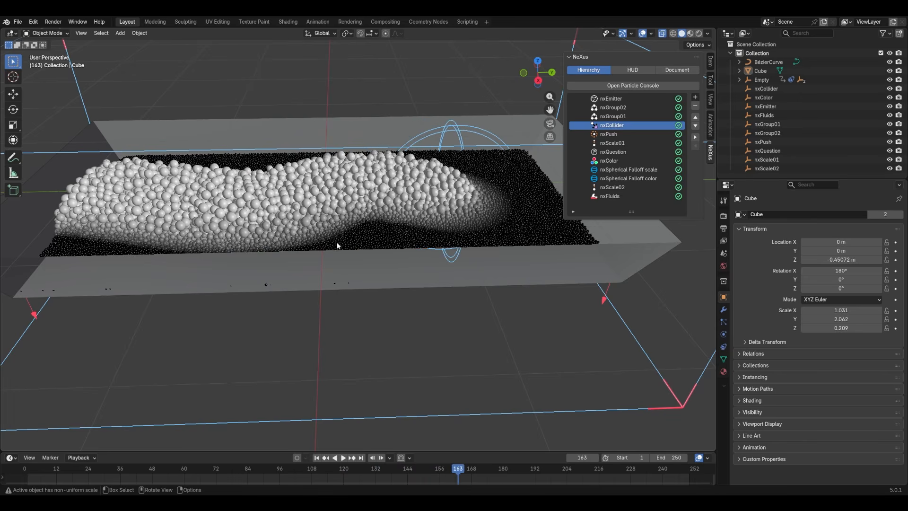
- Select the Cube collider mesh and hide it in the viewport
{"action": "left_click", "coordinate": [369, 282]}
{"action": "middle_click_drag", "start_coordinate": [215, 246], "coordinate": [254, 215]}
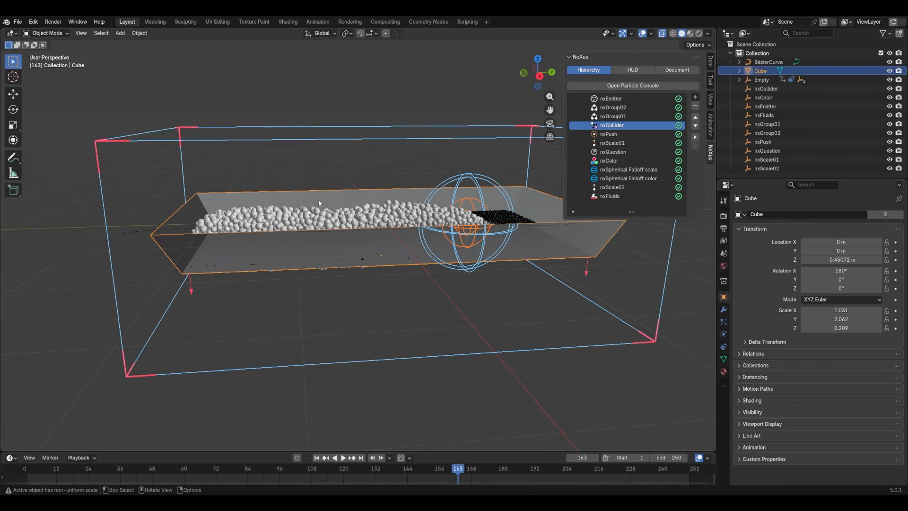
{"action": "left_click", "coordinate": [890, 70]}
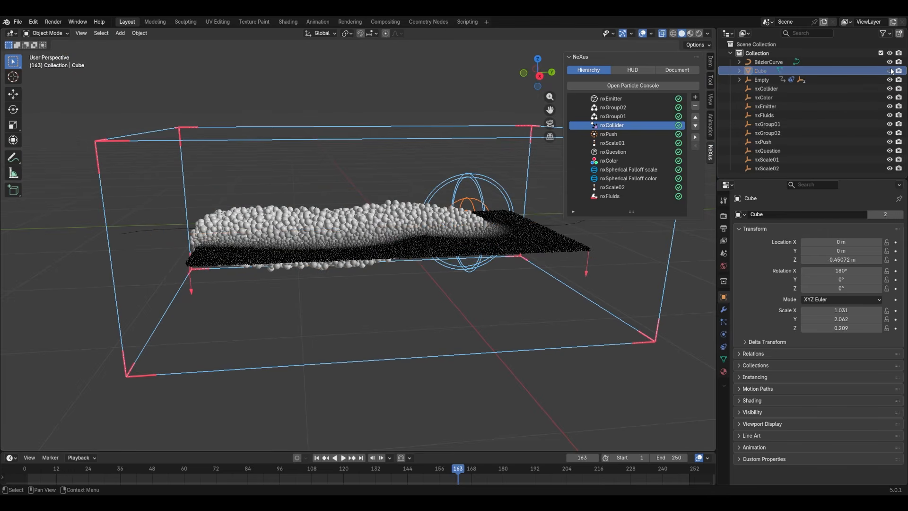
{"action": "middle_click_drag", "start_coordinate": [366, 307], "coordinate": [341, 343]}
{"action": "scroll", "coordinate": [413, 259], "scroll_direction": "up", "scroll_amount": 5}
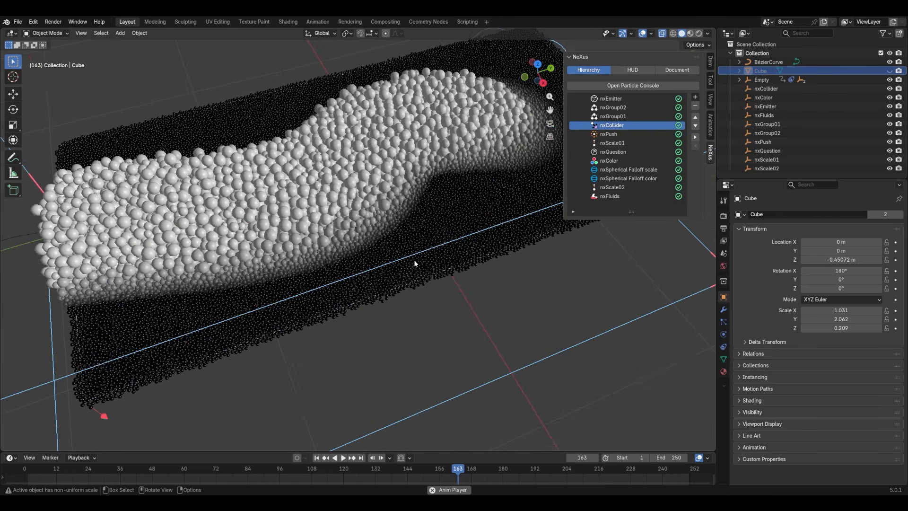
- Continue the simulation, replay it from the first frame, and examine the particle growth with the tray hidden
{"action": "key", "text": "space"}
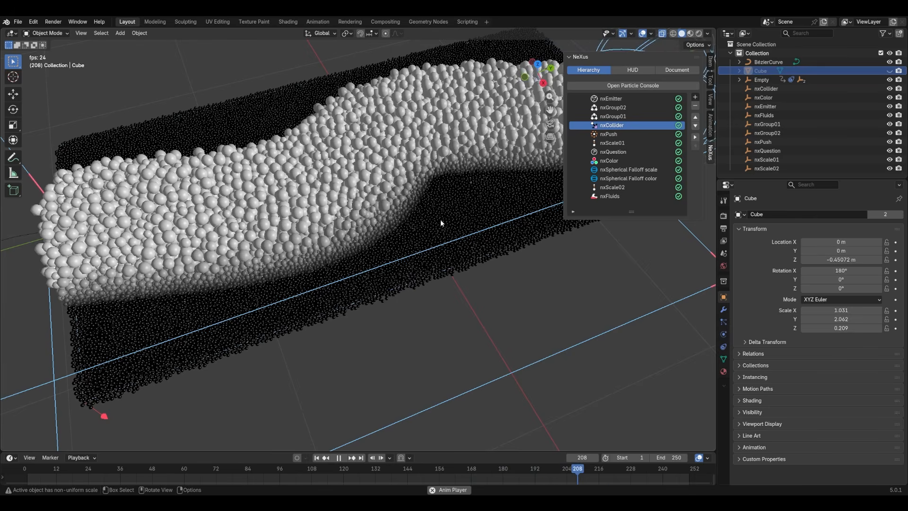
{"action": "key", "text": "space"}
{"action": "left_click", "coordinate": [317, 457]}
{"action": "key", "text": "space"}
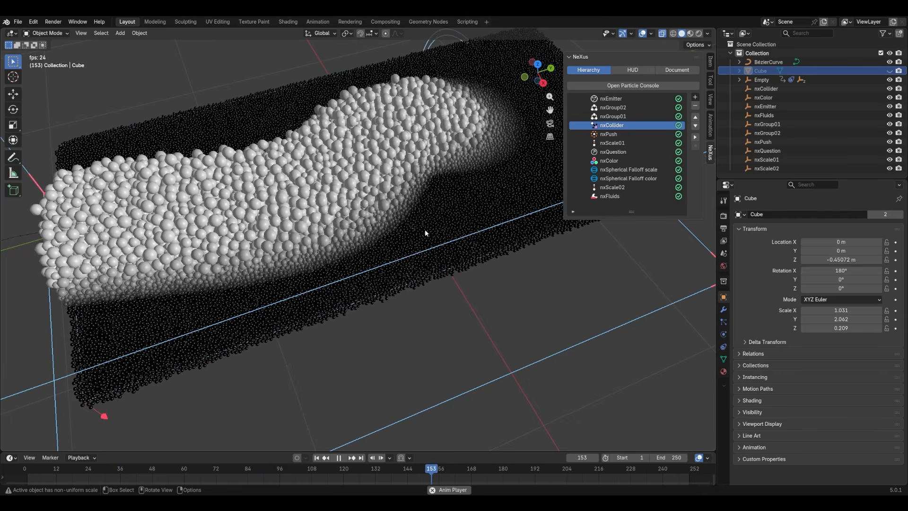
{"action": "key", "text": "space"}
- Set the nxFluids modifier's Viscosity to 1 and Surface Tension to 1%
{"action": "left_click", "coordinate": [610, 196]}
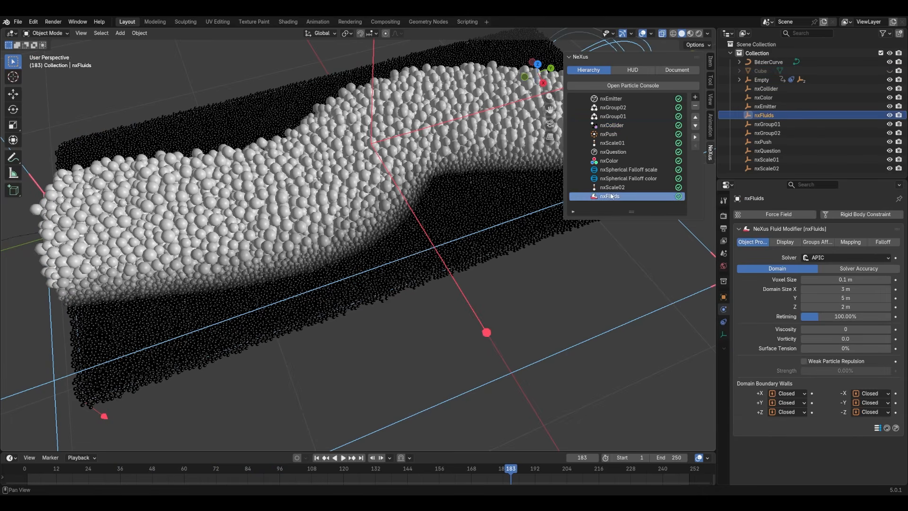
{"action": "scroll", "coordinate": [312, 279], "scroll_direction": "down", "scroll_amount": 4}
{"action": "middle_click_drag", "start_coordinate": [295, 276], "coordinate": [328, 255]}
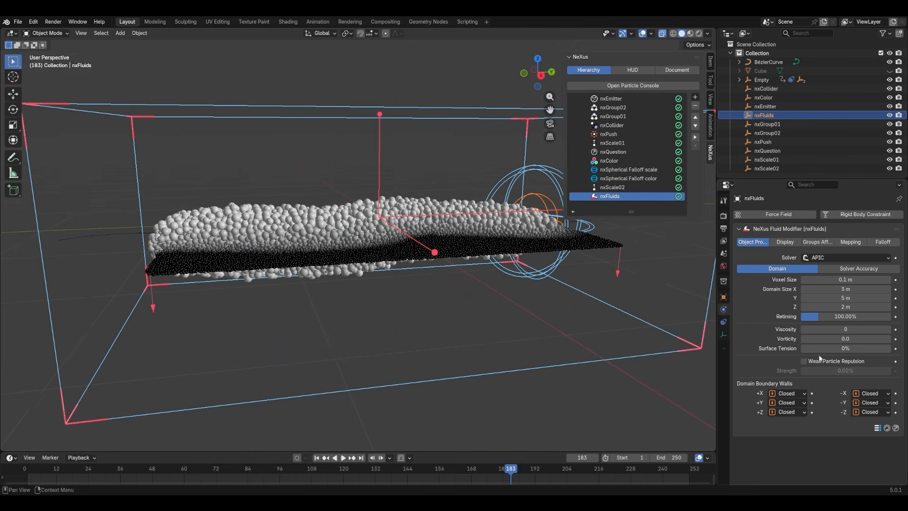
{"action": "left_click", "coordinate": [845, 328]}
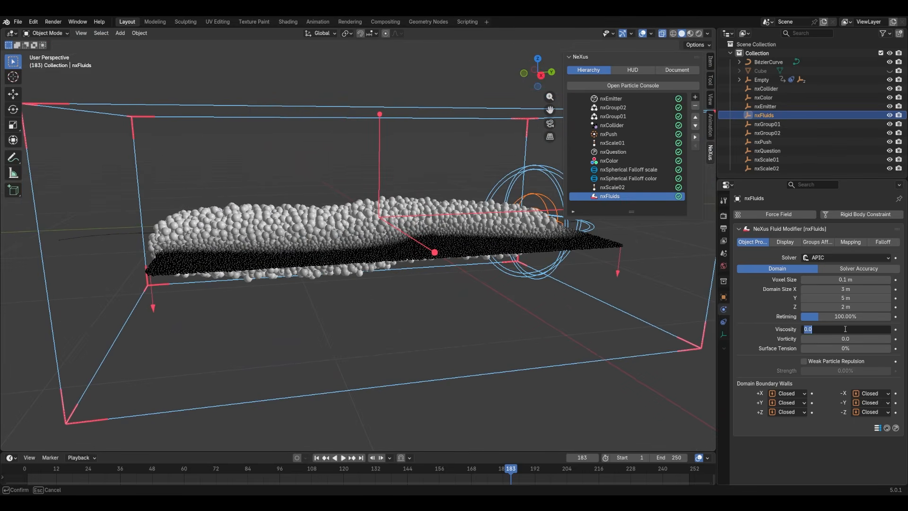
{"action": "type", "text": "1"}
{"action": "key", "text": "Return"}
{"action": "left_click", "coordinate": [845, 348]}
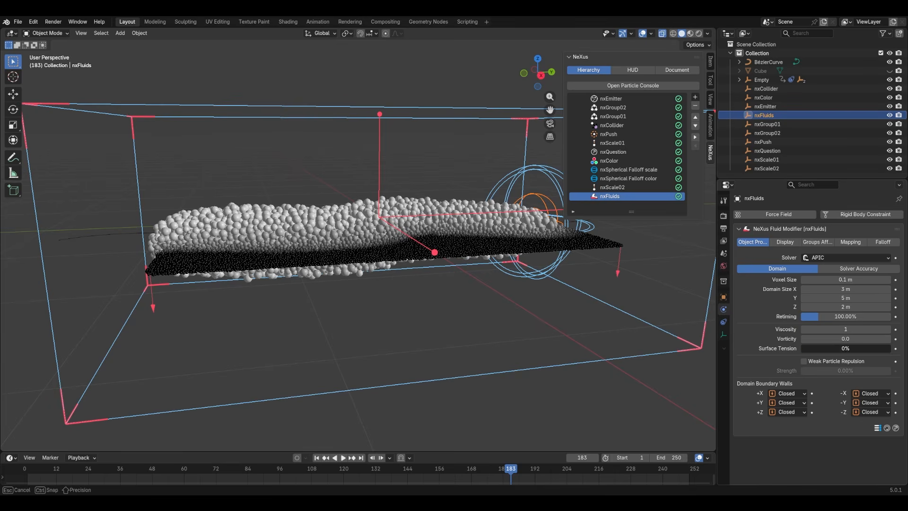
{"action": "type", "text": "1"}
{"action": "key", "text": "Return"}
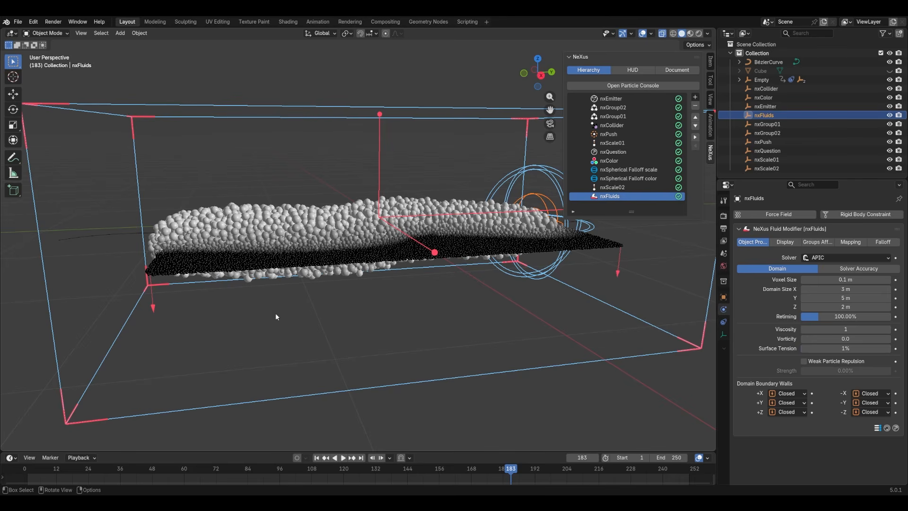
- Set the nxFluids Draw Grid display to Base only to show the voxel grid on the domain floor
{"action": "left_click", "coordinate": [785, 241]}
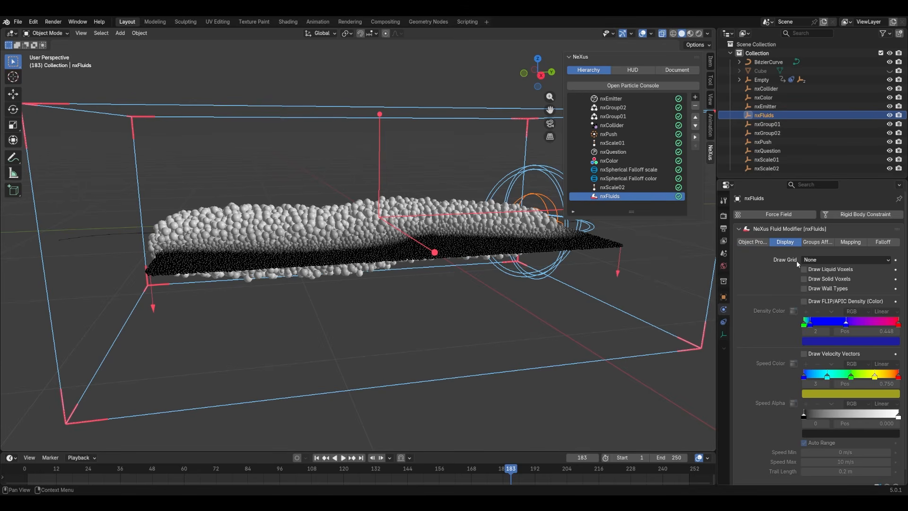
{"action": "left_click", "coordinate": [815, 261]}
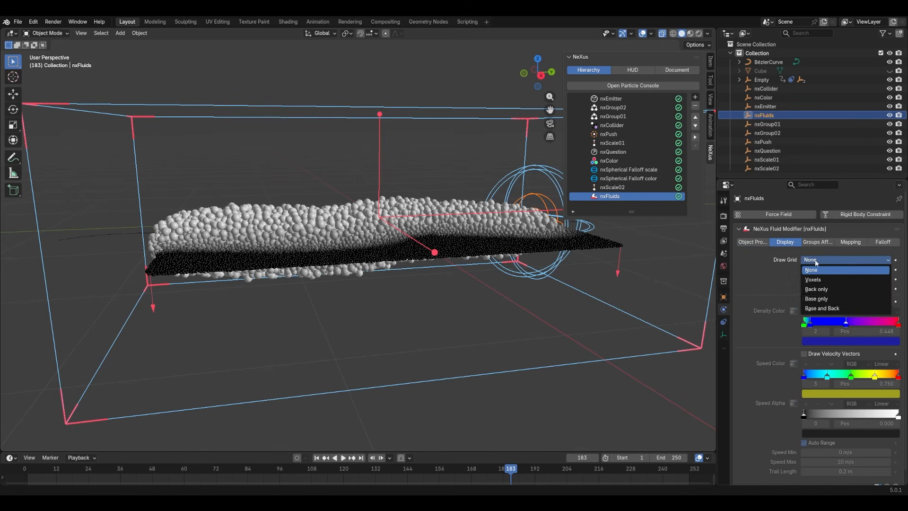
{"action": "left_click", "coordinate": [822, 299]}
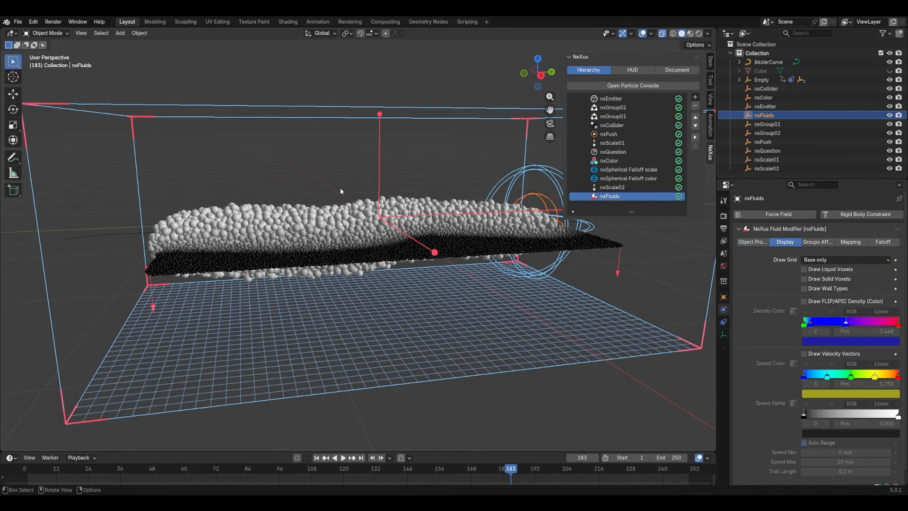
{"action": "middle_click_drag", "start_coordinate": [340, 188], "coordinate": [413, 206]}
{"action": "scroll", "coordinate": [431, 319], "scroll_direction": "down", "scroll_amount": 3}
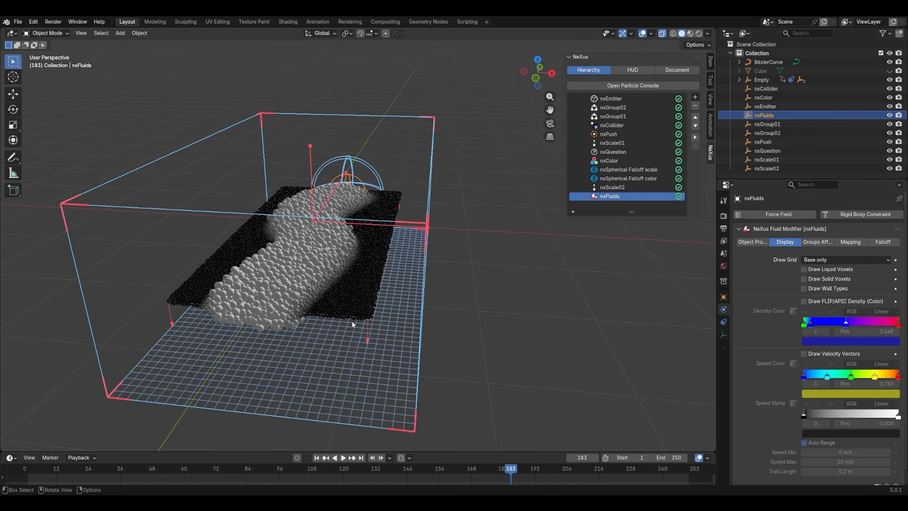
{"action": "middle_click_drag", "start_coordinate": [352, 325], "coordinate": [402, 272], "text": "shift"}
- Set the nxFluids domain's Voxel Size to 0.05 m and inspect the grid on the domain floor
{"action": "left_click", "coordinate": [752, 241]}
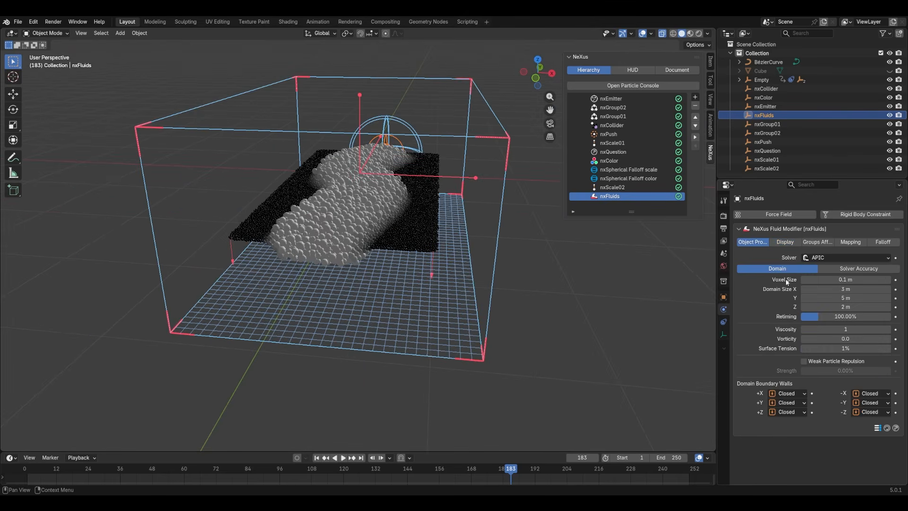
{"action": "middle_click_drag", "start_coordinate": [220, 234], "coordinate": [368, 262]}
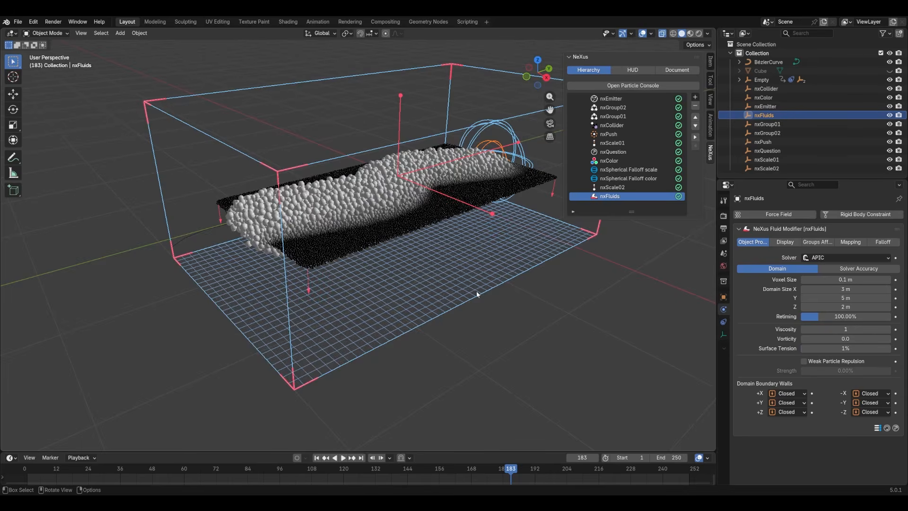
{"action": "middle_click_drag", "start_coordinate": [475, 291], "coordinate": [606, 305]}
{"action": "left_click", "coordinate": [804, 279]}
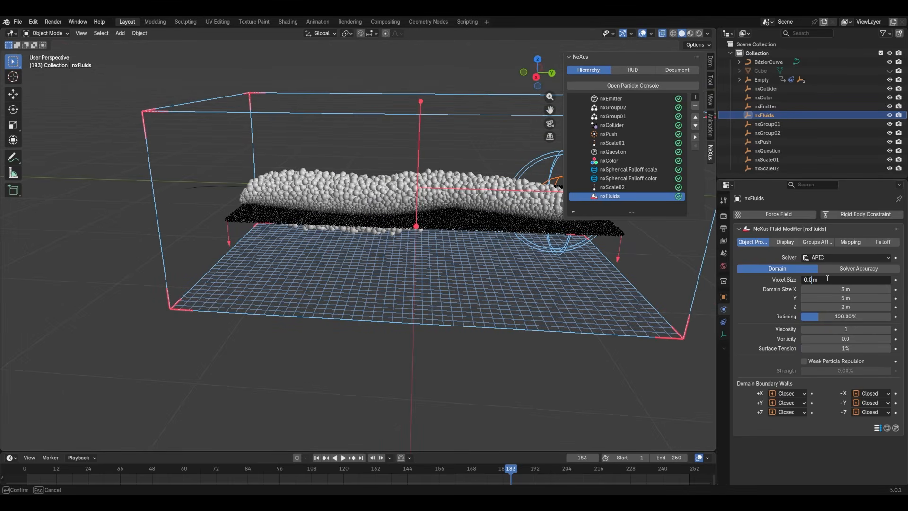
{"action": "key", "text": "Return"}
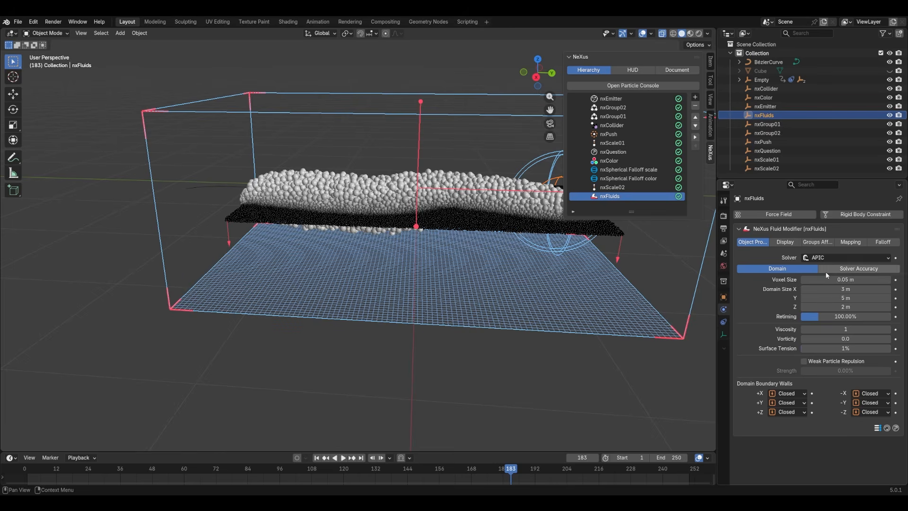
{"action": "middle_click_drag", "start_coordinate": [230, 193], "coordinate": [292, 214]}
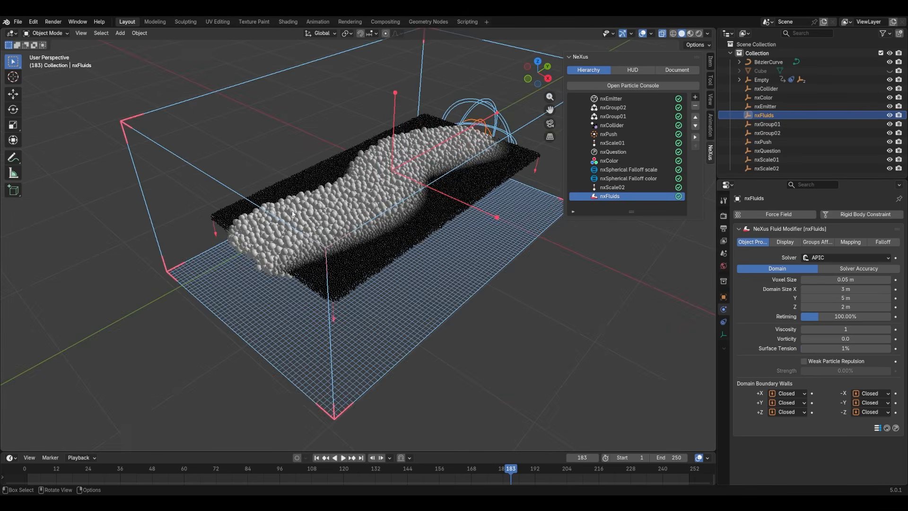
{"action": "middle_click_drag", "start_coordinate": [287, 252], "coordinate": [364, 237]}
{"action": "scroll", "coordinate": [350, 263], "scroll_direction": "up", "scroll_amount": 8}
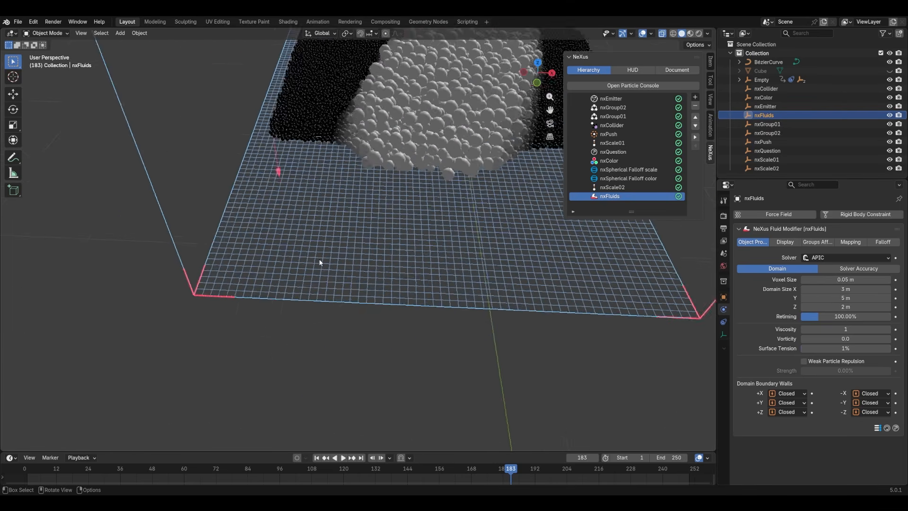
{"action": "scroll", "coordinate": [320, 262], "scroll_direction": "down", "scroll_amount": 6}
- Play the simulation from the first frame and examine the particle growth up close with the finer voxels
{"action": "middle_click_drag", "start_coordinate": [320, 259], "coordinate": [312, 473]}
{"action": "left_click", "coordinate": [317, 457]}
{"action": "key", "text": "space"}
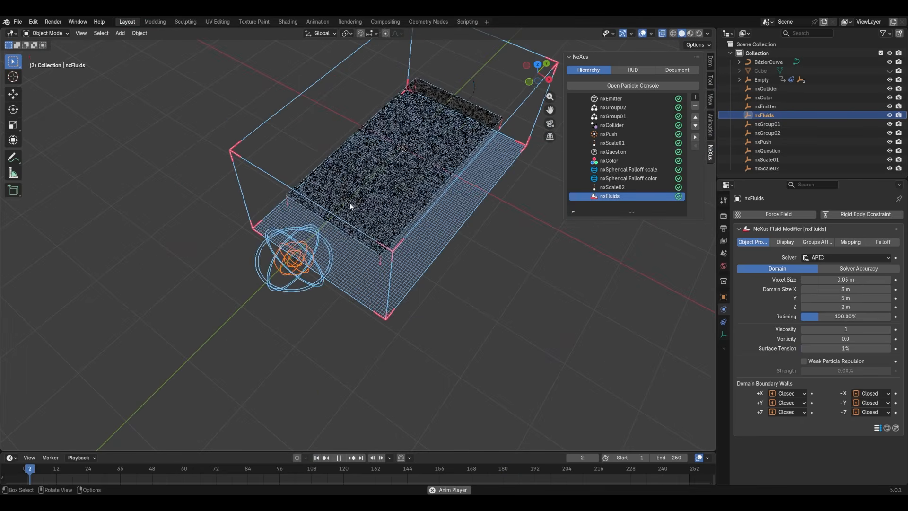
{"action": "scroll", "coordinate": [398, 198], "scroll_direction": "up", "scroll_amount": 6}
{"action": "middle_click_drag", "start_coordinate": [410, 193], "coordinate": [318, 249], "text": "shift"}
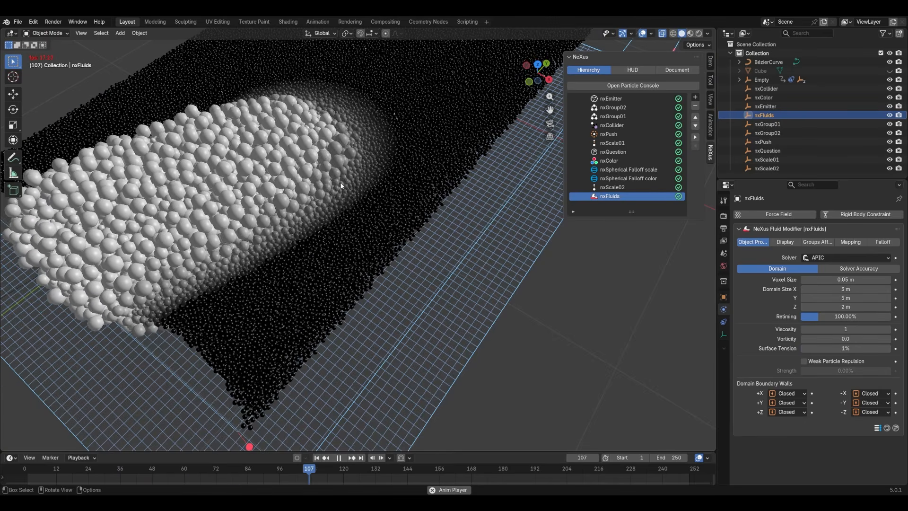
{"action": "scroll", "coordinate": [373, 178], "scroll_direction": "down", "scroll_amount": 4}
{"action": "middle_click_drag", "start_coordinate": [376, 176], "coordinate": [342, 194], "text": "shift"}
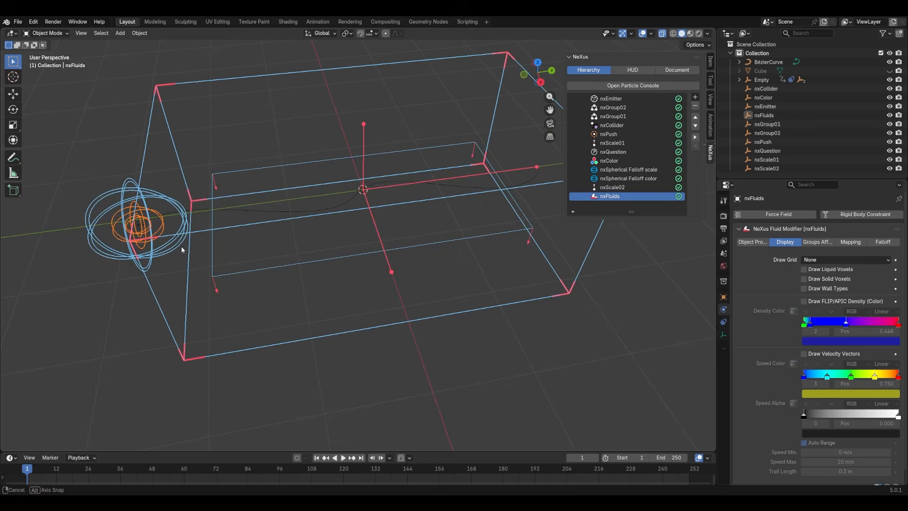
- Replay the simulation with the voxel grid hidden, stop it, and return to the first frame
{"action": "key", "text": "space"}
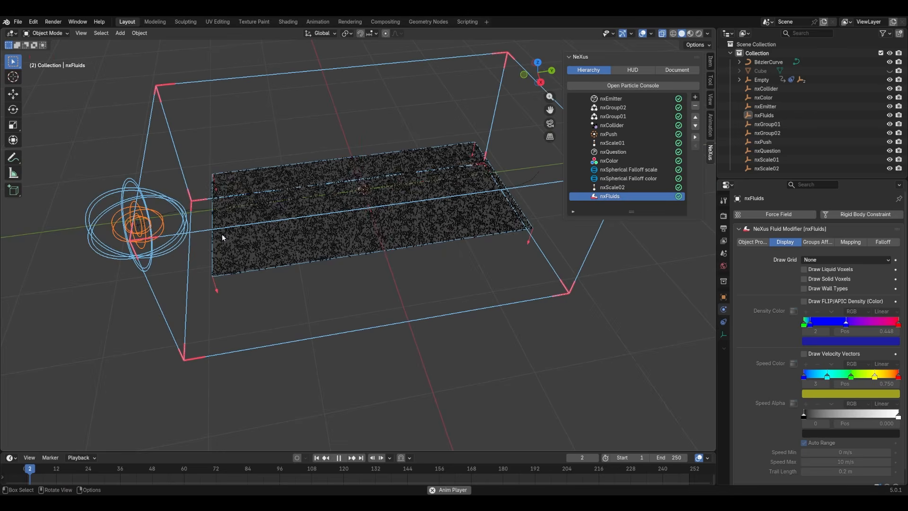
{"action": "scroll", "coordinate": [257, 225], "scroll_direction": "up", "scroll_amount": 3}
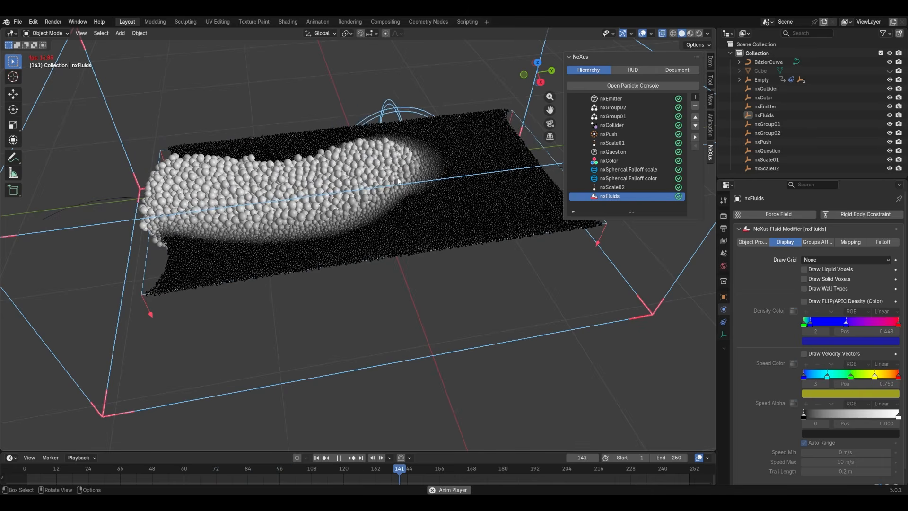
{"action": "key", "text": "space"}
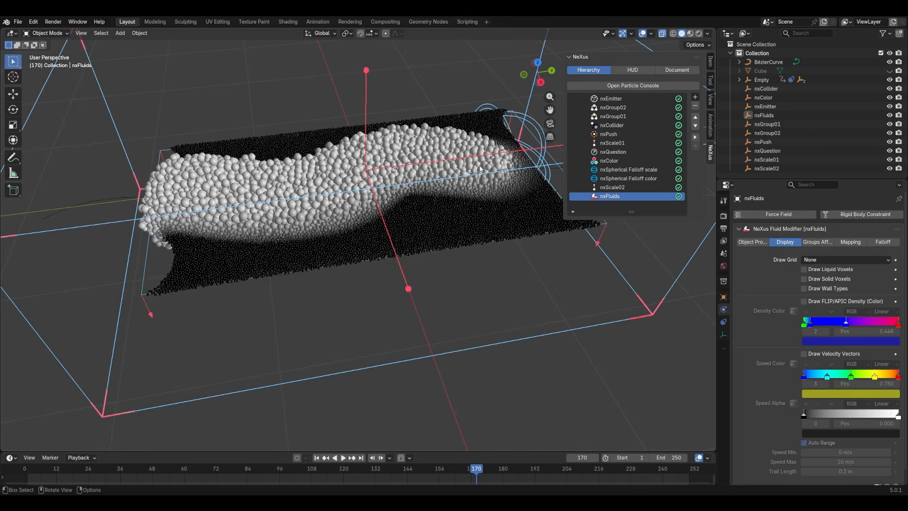
{"action": "middle_click_drag", "start_coordinate": [461, 198], "coordinate": [442, 379]}
{"action": "left_click", "coordinate": [316, 457]}
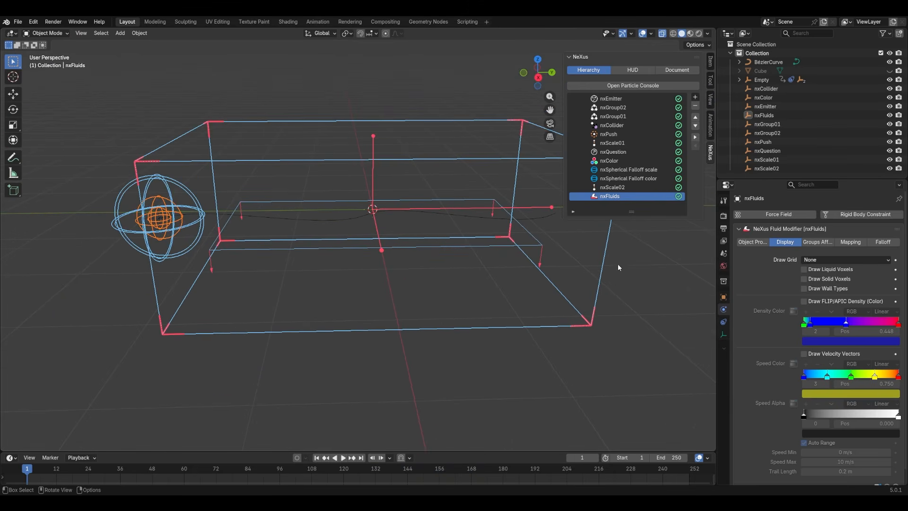
- Add a cone mesh at the scene origin and rotate it 180° about the X axis so its tip points down
{"action": "left_click", "coordinate": [617, 125]}
{"action": "key", "text": "shift+a"}
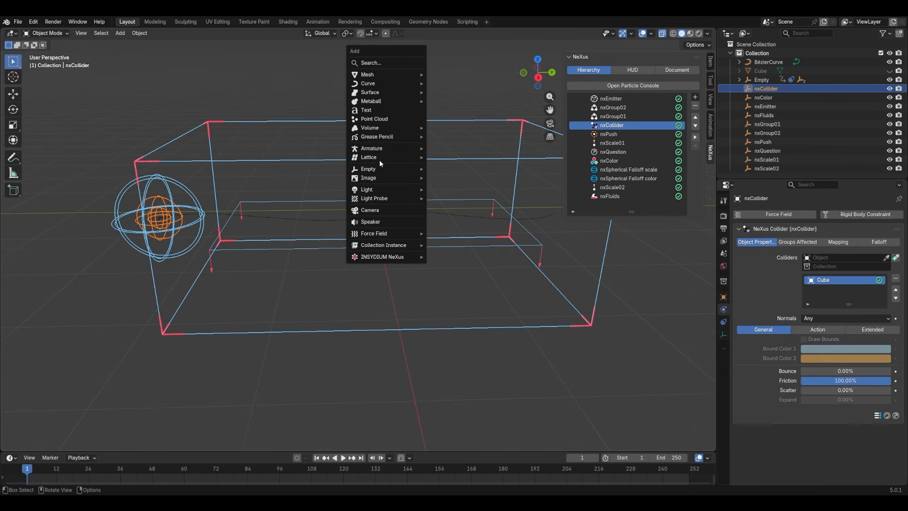
{"action": "mouse_move", "coordinate": [395, 74]}
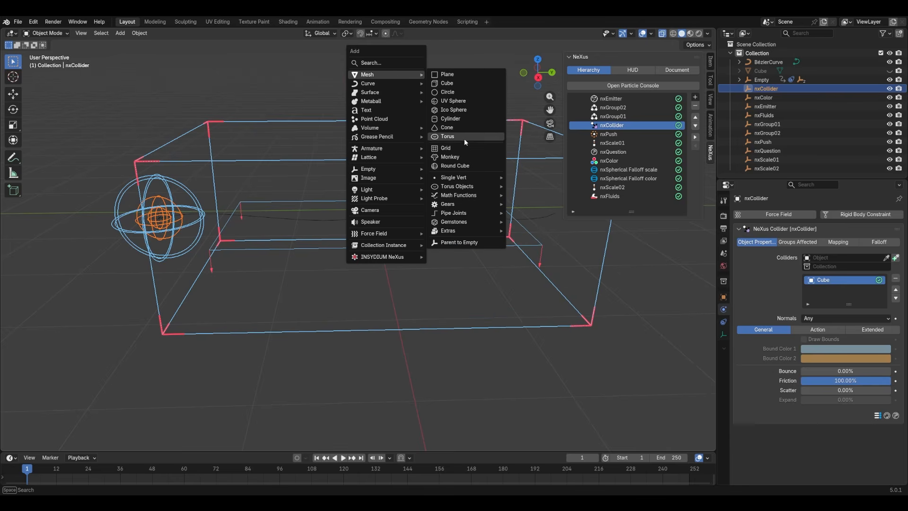
{"action": "left_click", "coordinate": [462, 128]}
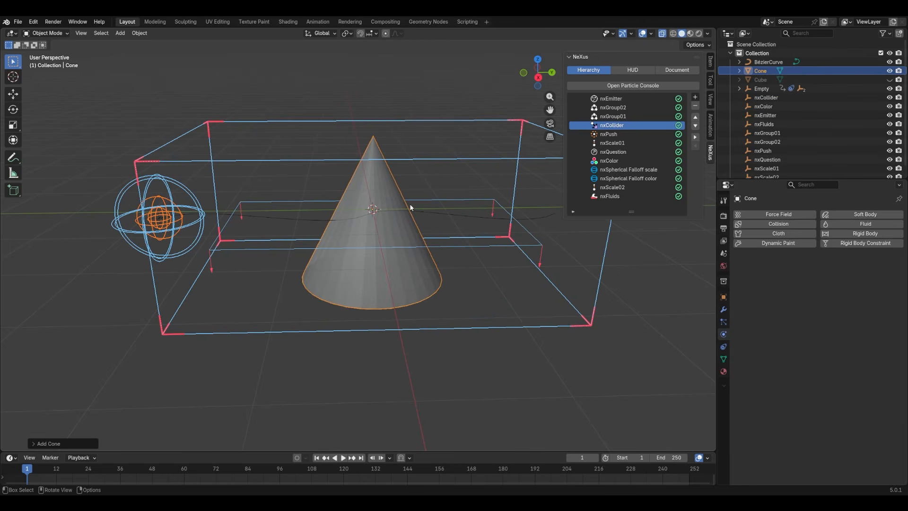
{"action": "type", "text": "rx"}
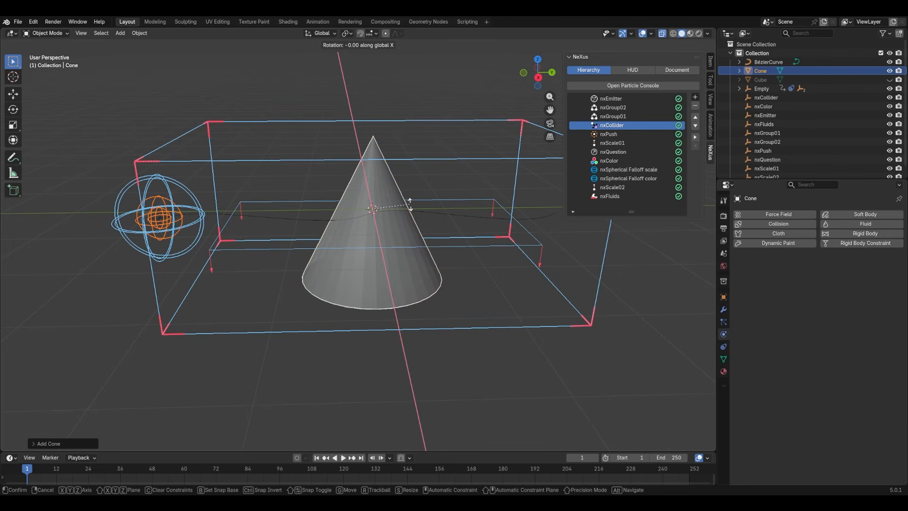
{"action": "type", "text": "180"}
{"action": "key", "text": "Return"}
- Scale the inverted cone down to roughly the width of the inner falloff spheres
{"action": "middle_click_drag", "start_coordinate": [410, 207], "coordinate": [501, 213]}
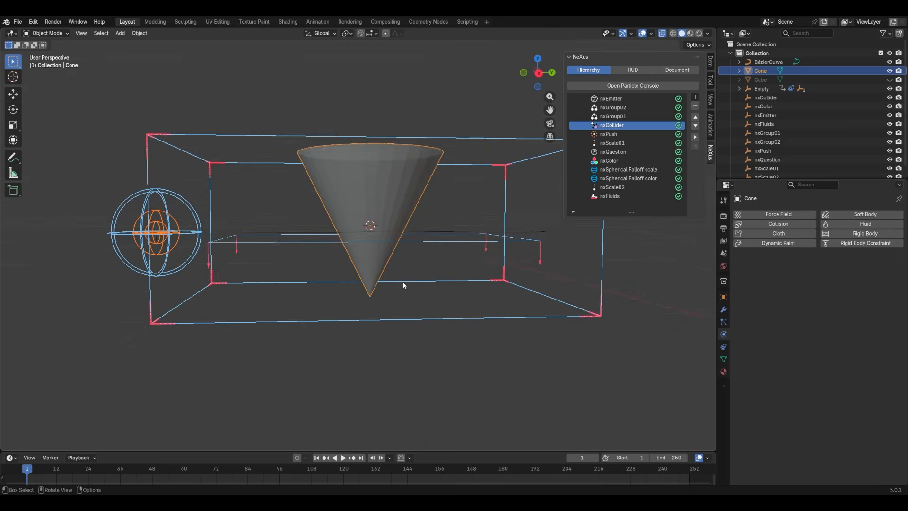
{"action": "key", "text": "s"}
{"action": "left_click", "coordinate": [420, 223]}
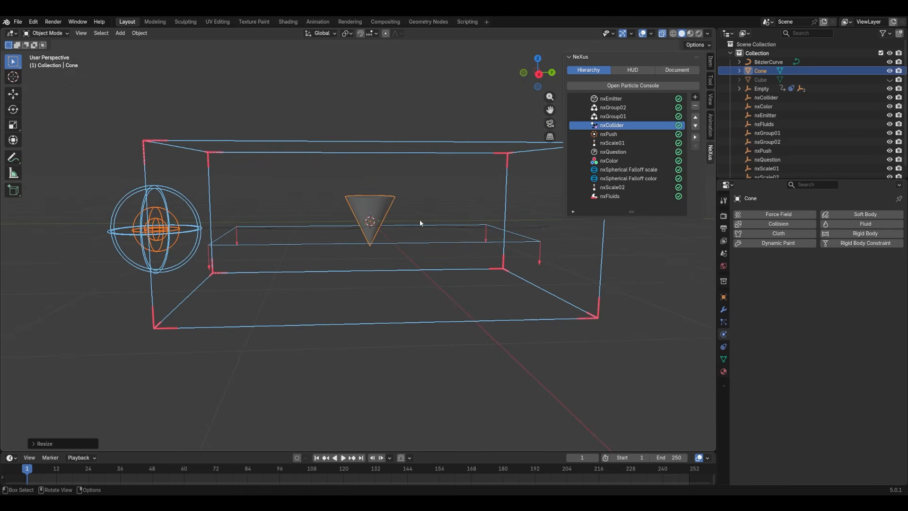
{"action": "middle_click_drag", "start_coordinate": [355, 221], "coordinate": [377, 233], "text": "shift"}
{"action": "key", "text": "s"}
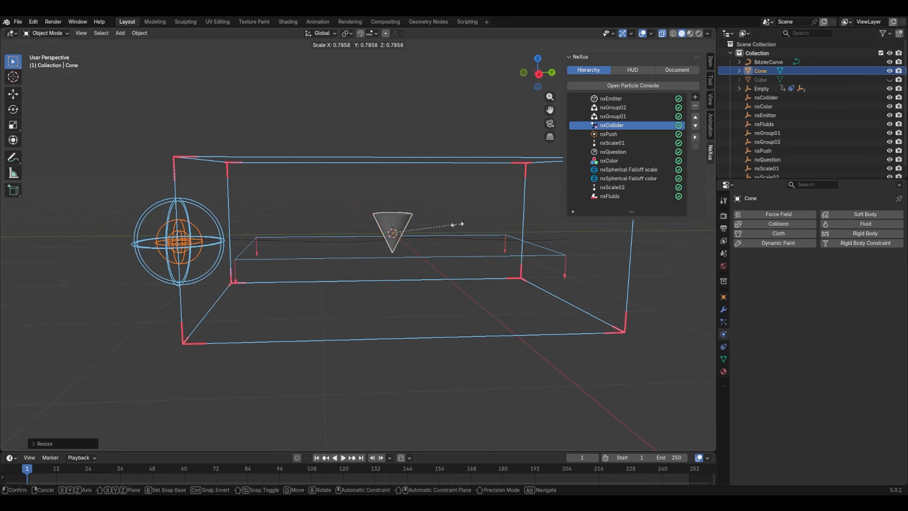
{"action": "left_click", "coordinate": [453, 224]}
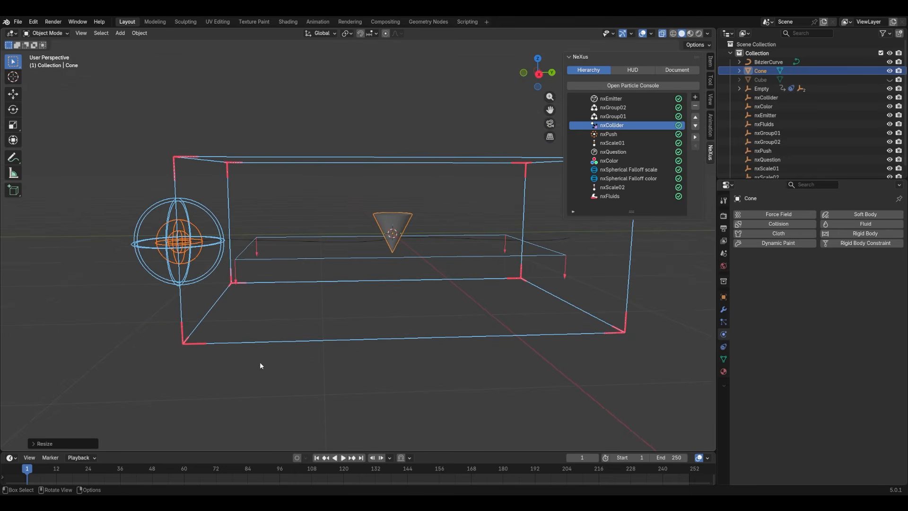
- In top view, move the cone about 2.9 m along negative Y and center it on the spherical falloffs
{"action": "left_click", "coordinate": [538, 59]}
{"action": "middle_click_drag", "start_coordinate": [403, 198], "coordinate": [407, 136], "text": "shift"}
{"action": "key", "text": "g"}
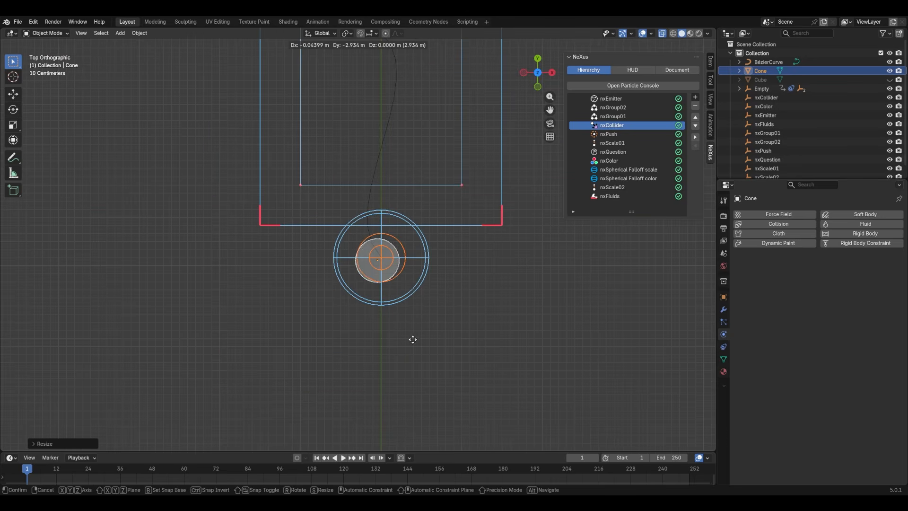
{"action": "left_click", "coordinate": [416, 337]}
{"action": "scroll", "coordinate": [388, 308], "scroll_direction": "up", "scroll_amount": 6}
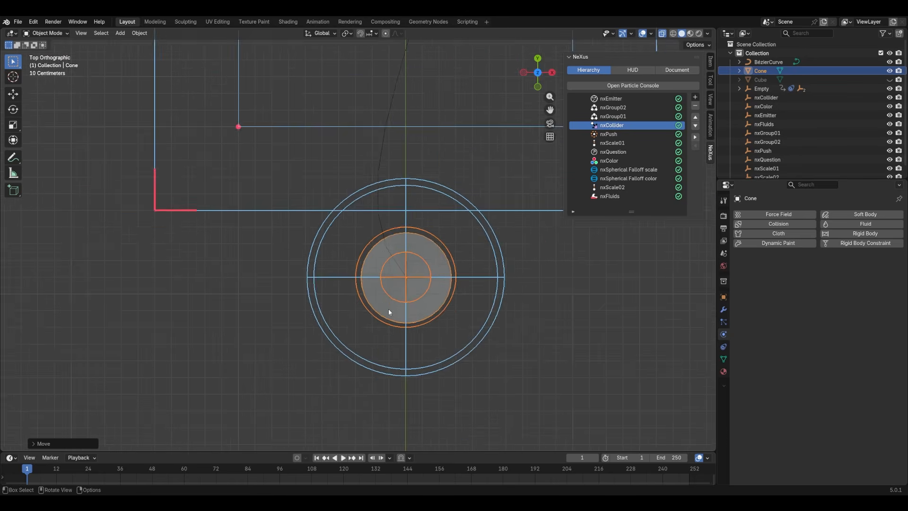
{"action": "key", "text": "g"}
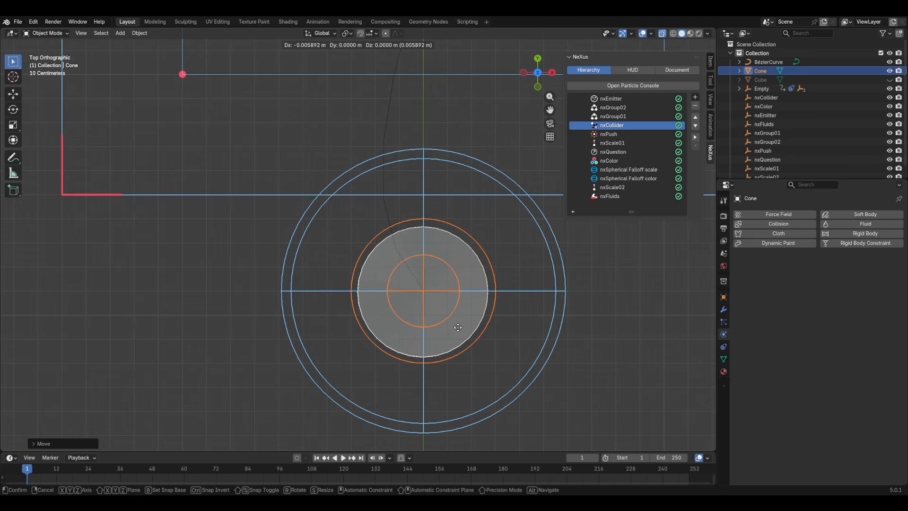
{"action": "left_click", "coordinate": [457, 327]}
- Parent the cone to the Empty using Object (Keep Transform)
{"action": "left_click", "coordinate": [768, 88], "text": "ctrl"}
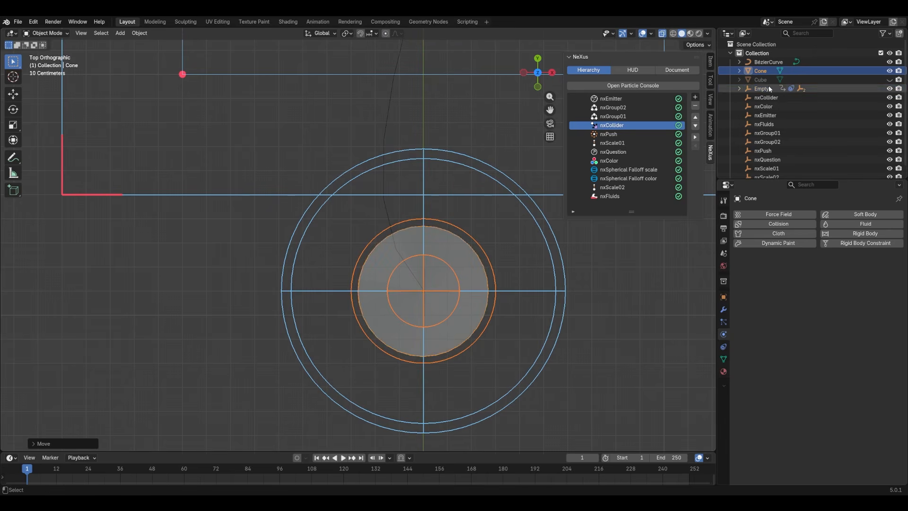
{"action": "key", "text": "ctrl+p"}
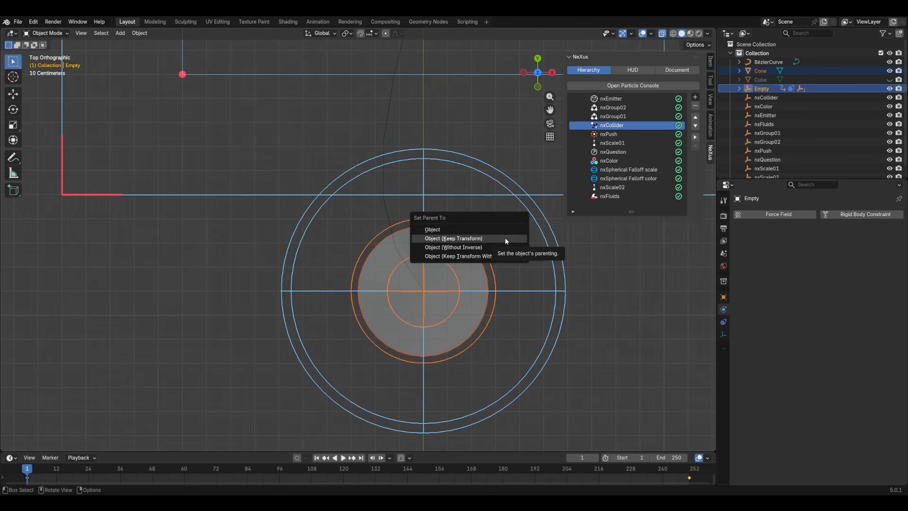
{"action": "left_click", "coordinate": [506, 242]}
- Play the simulation to check the cone's movement along the path with the falloffs, and stop it partway
{"action": "middle_click_drag", "start_coordinate": [515, 262], "coordinate": [389, 183]}
{"action": "scroll", "coordinate": [389, 183], "scroll_direction": "down", "scroll_amount": 3}
{"action": "key", "text": "space"}
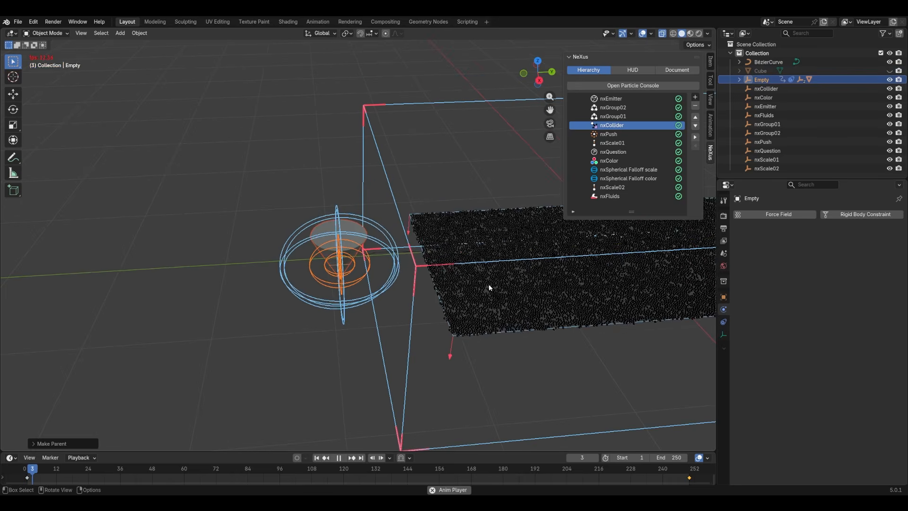
{"action": "middle_click_drag", "start_coordinate": [597, 308], "coordinate": [415, 279]}
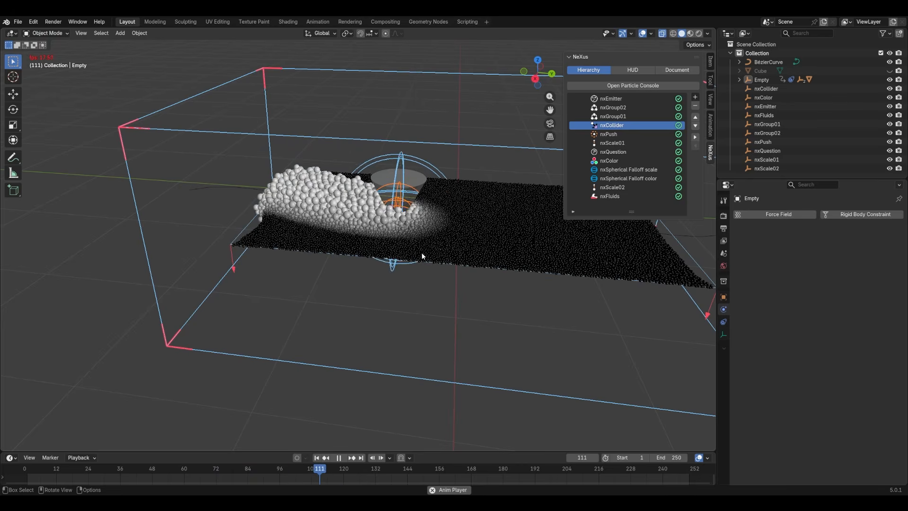
{"action": "key", "text": "space"}
- Add the cone to the nxCollider's Colliders list
{"action": "left_click", "coordinate": [448, 178]}
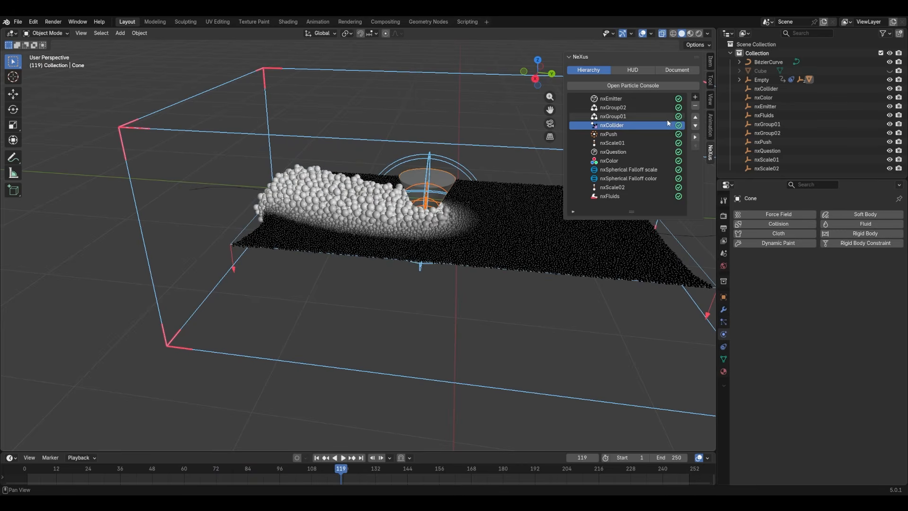
{"action": "left_click", "coordinate": [633, 125]}
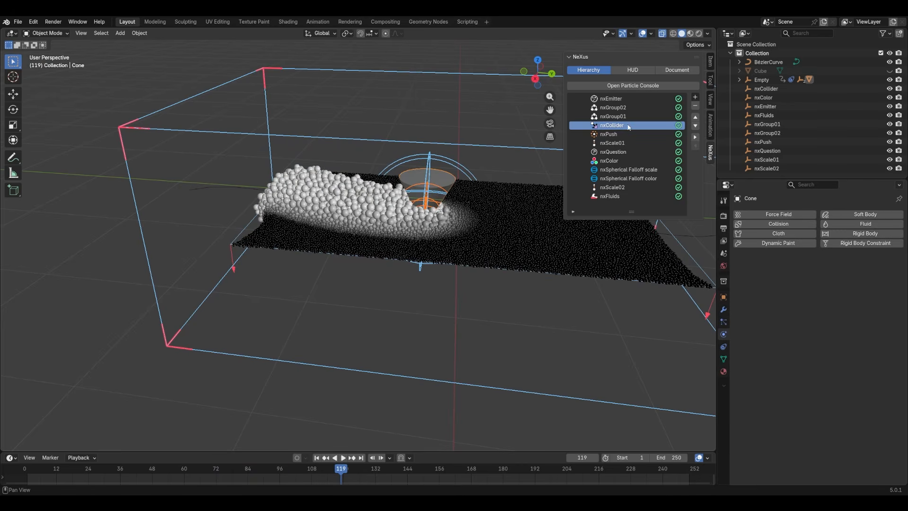
{"action": "left_click", "coordinate": [444, 173]}
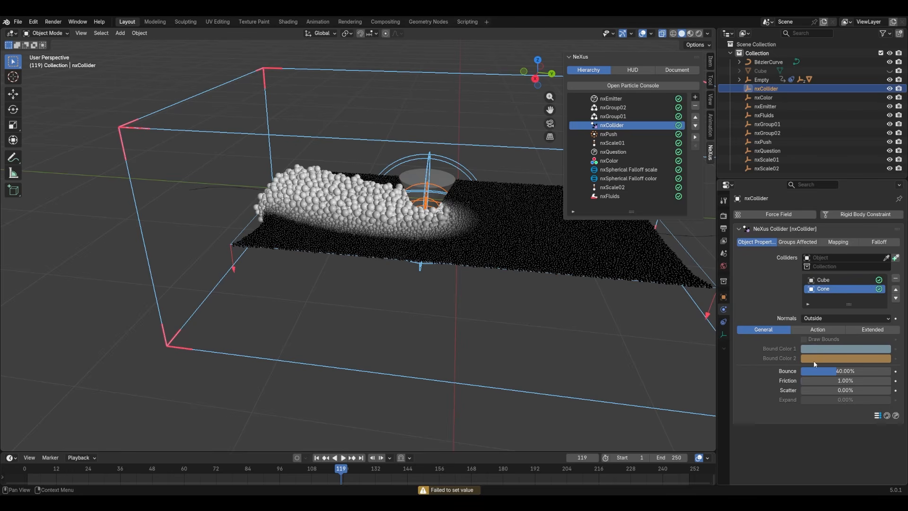
- Set the Cone collider's Bounce to 60% and its Friction to 10%
{"action": "left_click", "coordinate": [838, 371]}
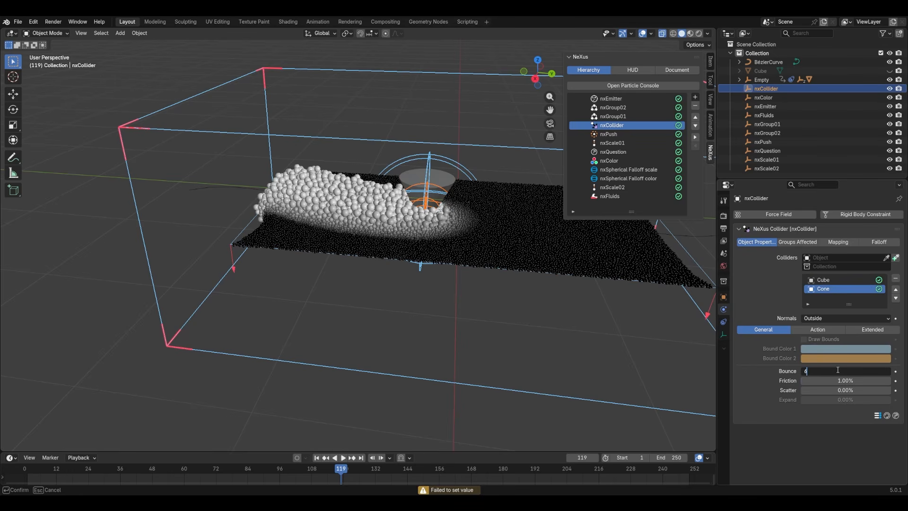
{"action": "key", "text": "Return"}
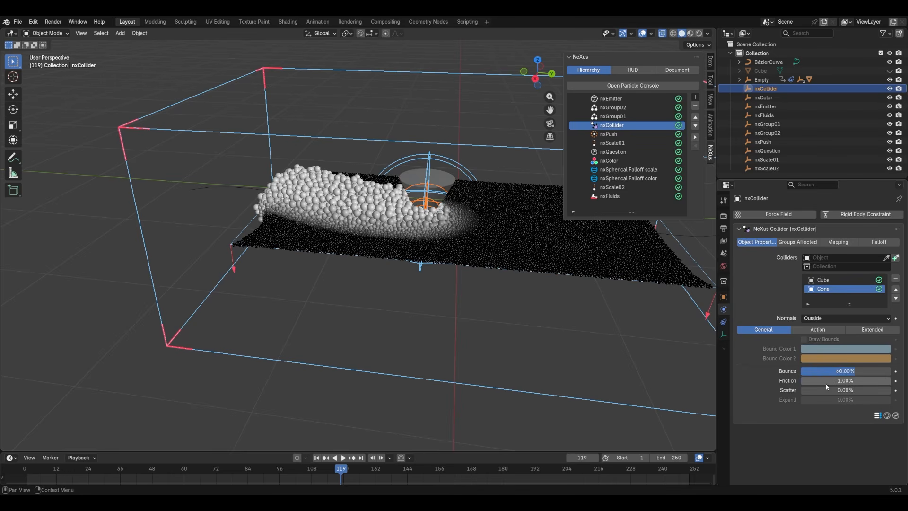
{"action": "left_click_drag", "start_coordinate": [828, 380], "coordinate": [780, 378]}
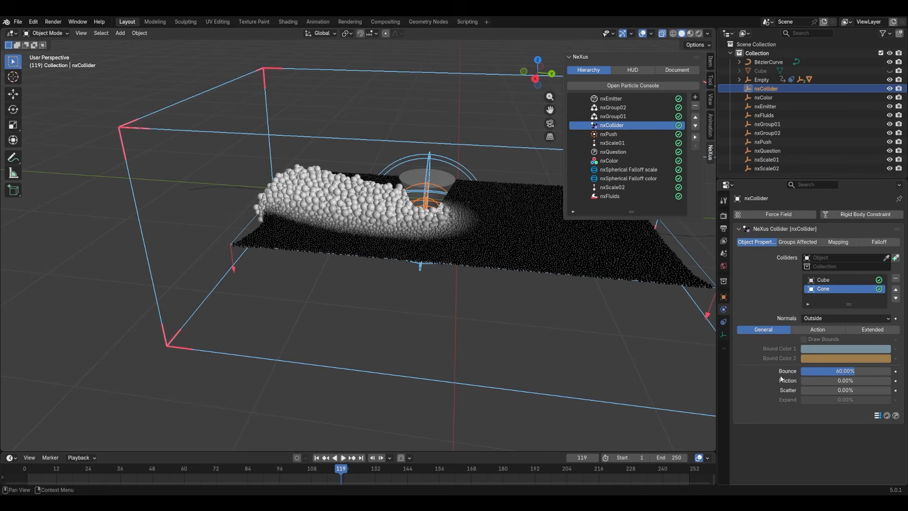
{"action": "left_click", "coordinate": [830, 380]}
{"action": "type", "text": "1"}
{"action": "key", "text": "Return"}
- Play the simulation from the first frame and examine from several angles how the cone pushes the growing particles aside
{"action": "left_click", "coordinate": [316, 457]}
{"action": "left_click", "coordinate": [343, 457]}
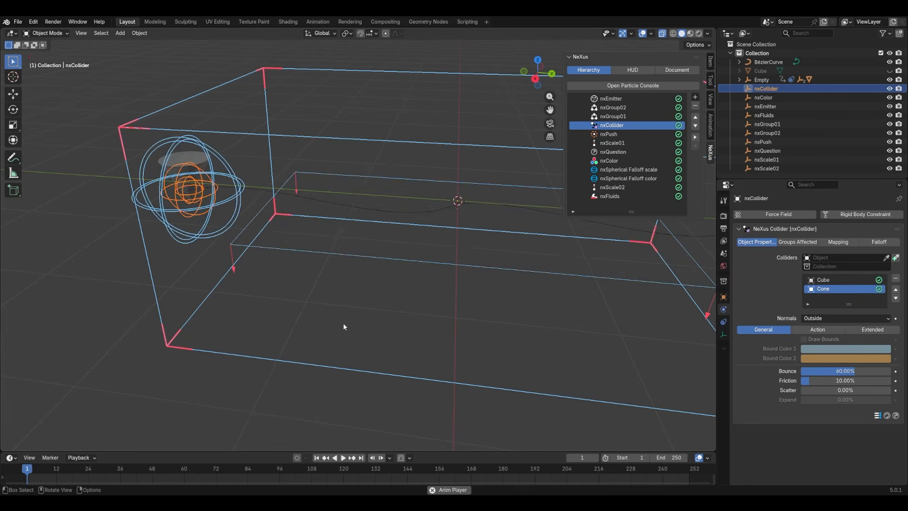
{"action": "middle_click_drag", "start_coordinate": [356, 339], "coordinate": [338, 283], "text": "shift"}
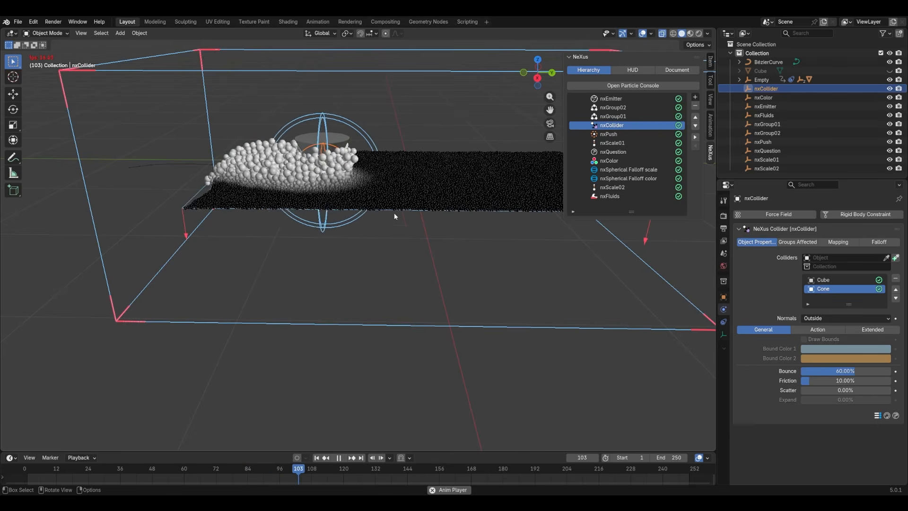
{"action": "scroll", "coordinate": [365, 146], "scroll_direction": "up", "scroll_amount": 1}
{"action": "middle_click_drag", "start_coordinate": [365, 146], "coordinate": [475, 148]}
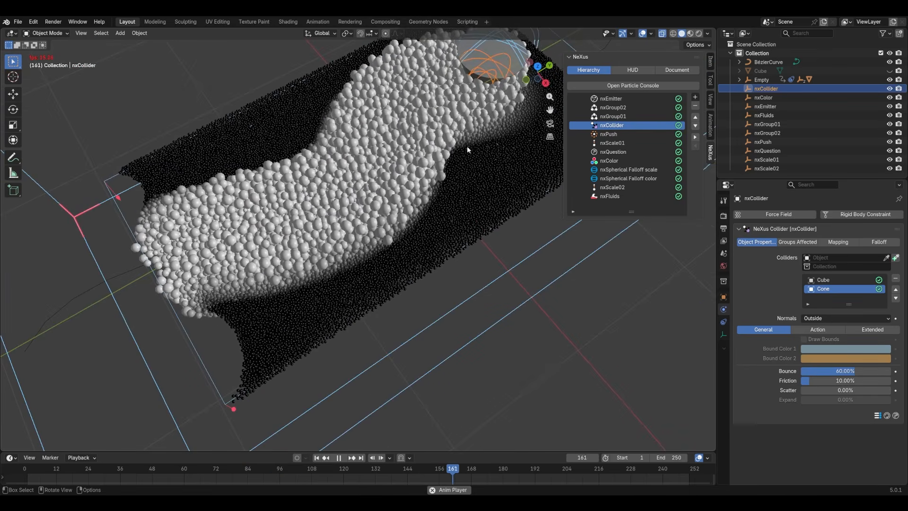
{"action": "middle_click_drag", "start_coordinate": [476, 115], "coordinate": [386, 152], "text": "shift"}
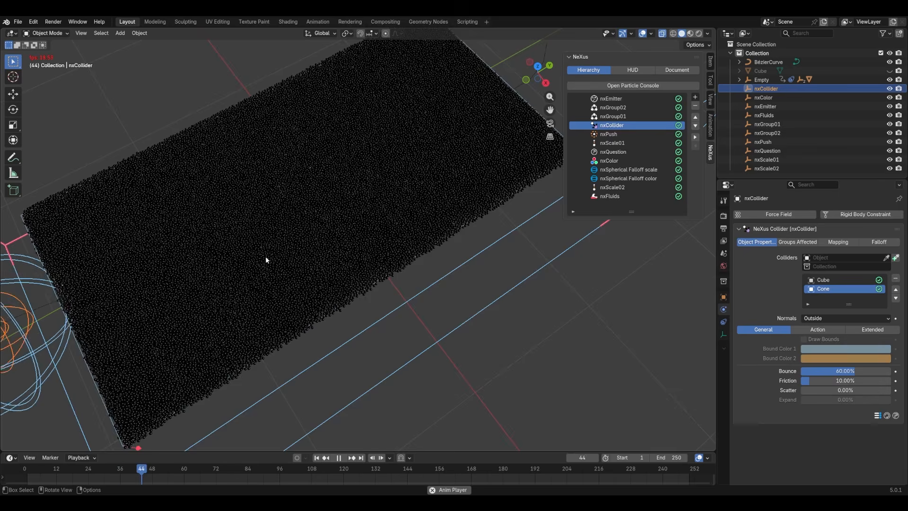
{"action": "middle_click_drag", "start_coordinate": [265, 257], "coordinate": [254, 259]}
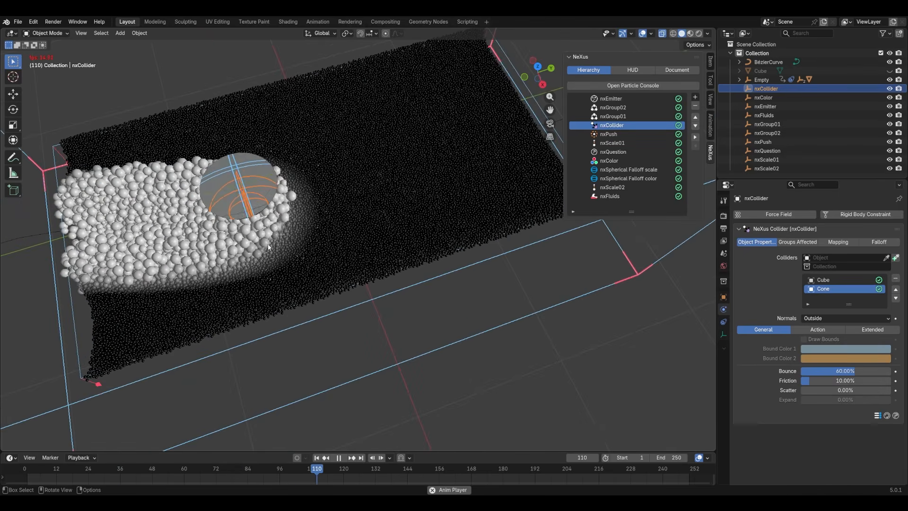
{"action": "key", "text": "space"}
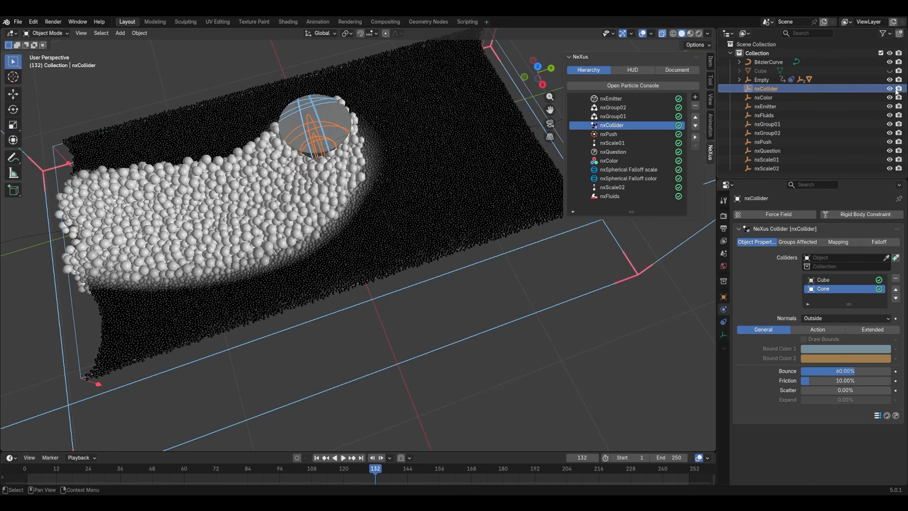
- Disable the Cube and Cone in renders, hide the Cone in the viewport, and resume the simulation
{"action": "left_click", "coordinate": [888, 62]}
{"action": "left_click", "coordinate": [889, 62]}
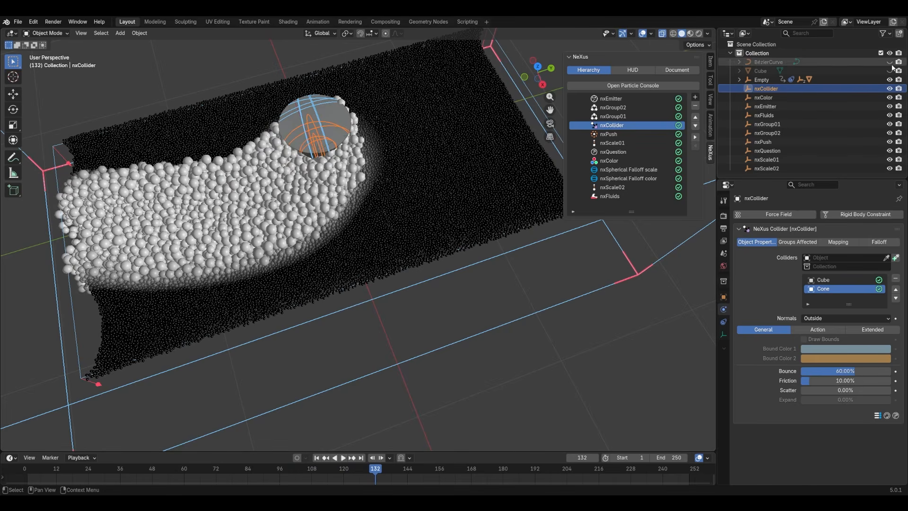
{"action": "left_click", "coordinate": [897, 71]}
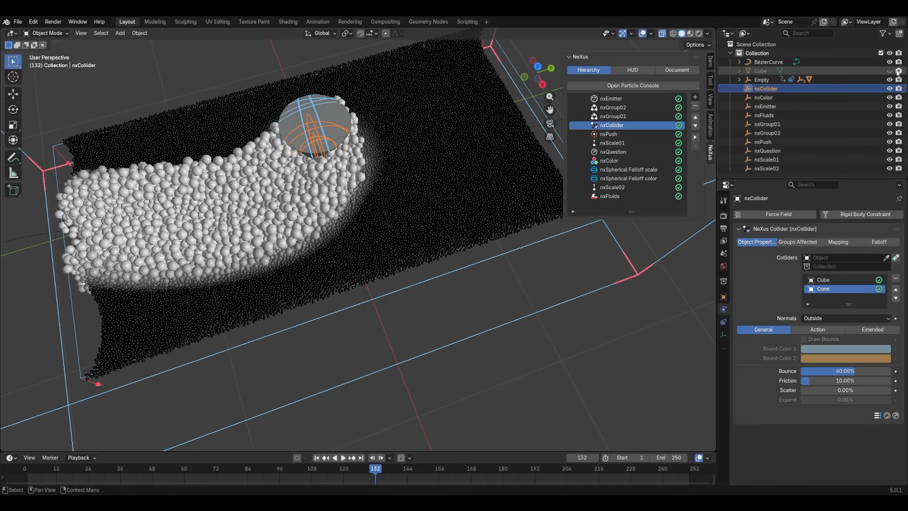
{"action": "left_click", "coordinate": [738, 80]}
{"action": "left_click", "coordinate": [889, 107]}
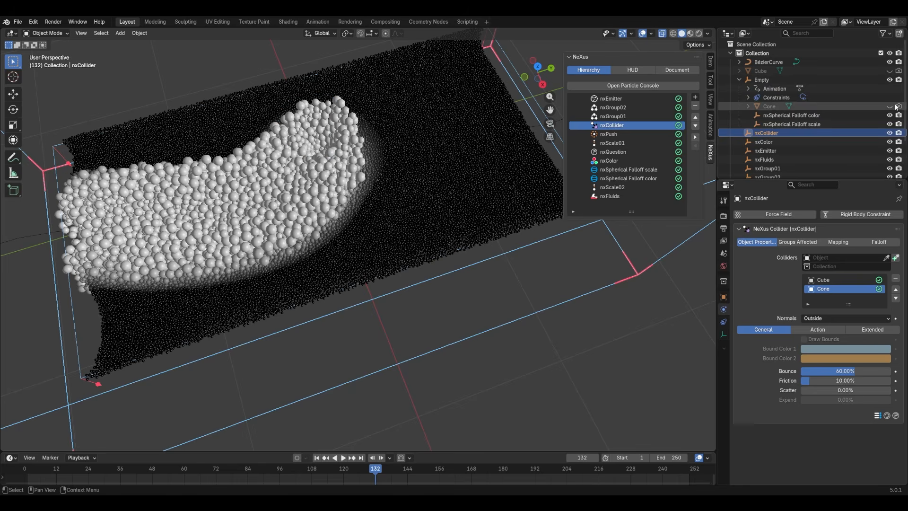
{"action": "key", "text": "space"}
{"action": "middle_click_drag", "start_coordinate": [341, 263], "coordinate": [313, 189]}
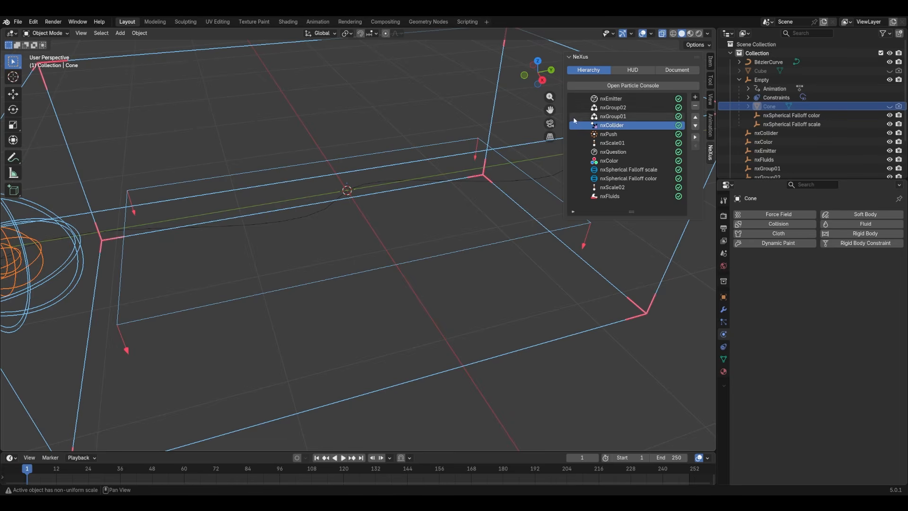
- Select nxEmitter, play the simulation to examine the edges of the particle sheet, and return to the first frame
{"action": "left_click", "coordinate": [606, 99]}
{"action": "mouse_move", "coordinate": [341, 261]}
{"action": "middle_mouse_down"}
{"action": "mouse_move", "coordinate": [319, 240]}
{"action": "mouse_move", "coordinate": [337, 262]}
{"action": "middle_mouse_up"}
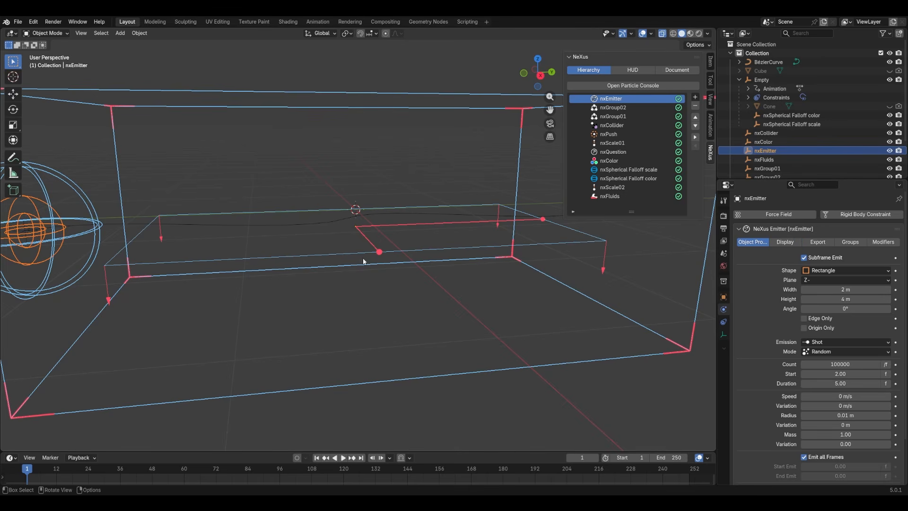
{"action": "key", "text": "space"}
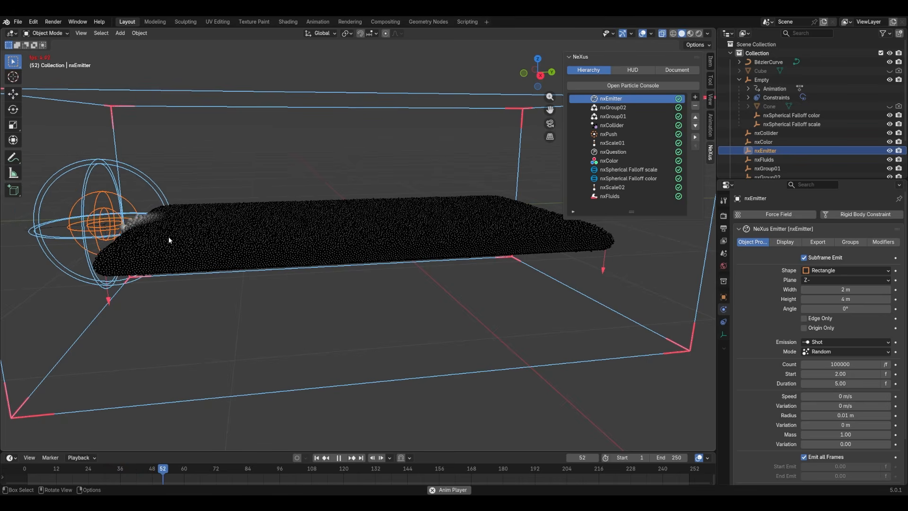
{"action": "key", "text": "space"}
{"action": "middle_click_drag", "start_coordinate": [167, 234], "coordinate": [235, 239]}
{"action": "left_click", "coordinate": [316, 457]}
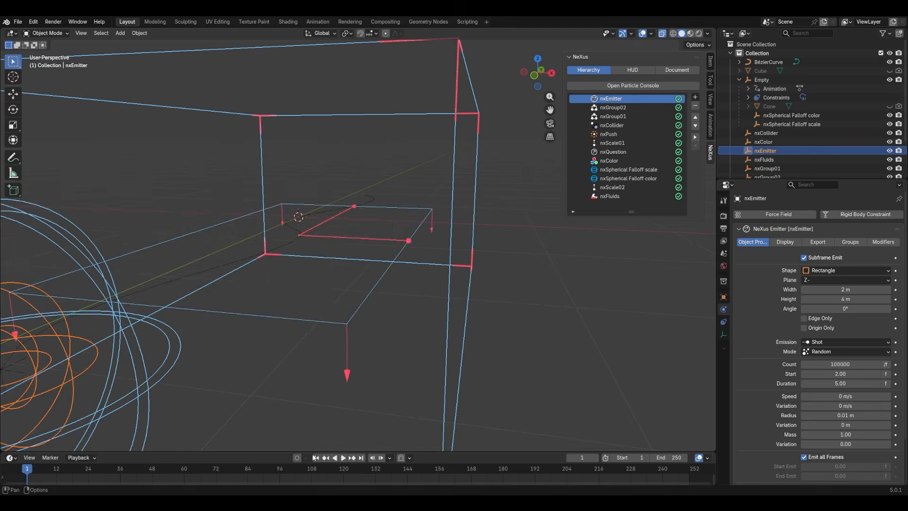
{"action": "middle_click_drag", "start_coordinate": [425, 296], "coordinate": [347, 290]}
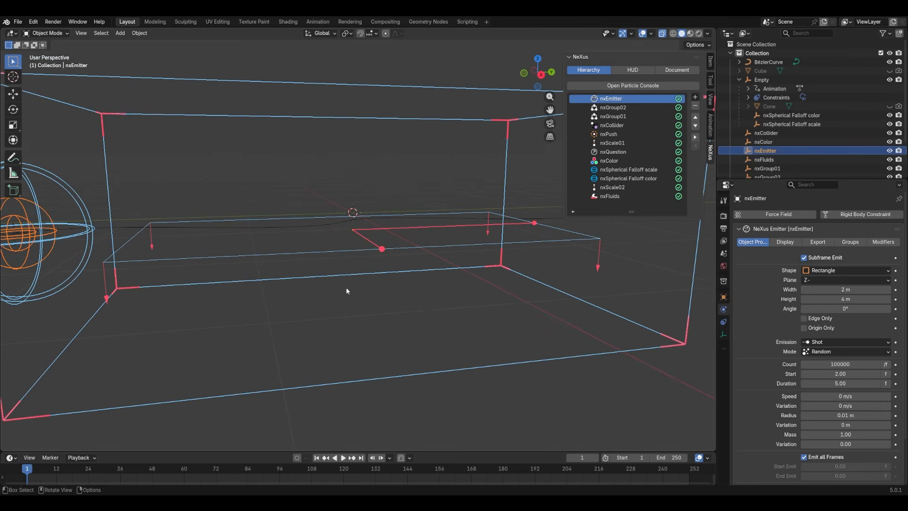
- Set the particle radius of nxGroup01 to 0.005 m
{"action": "left_click", "coordinate": [628, 108]}
{"action": "left_click", "coordinate": [614, 116]}
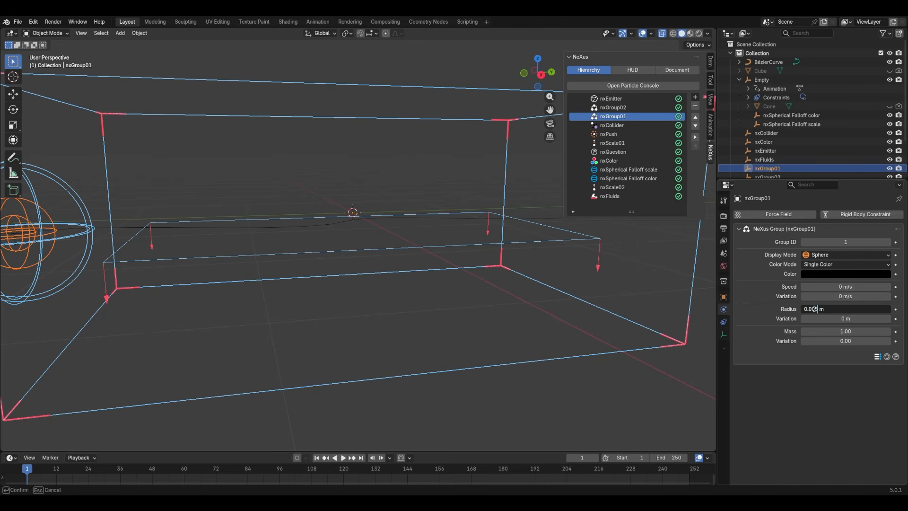
{"action": "key", "text": "Return"}
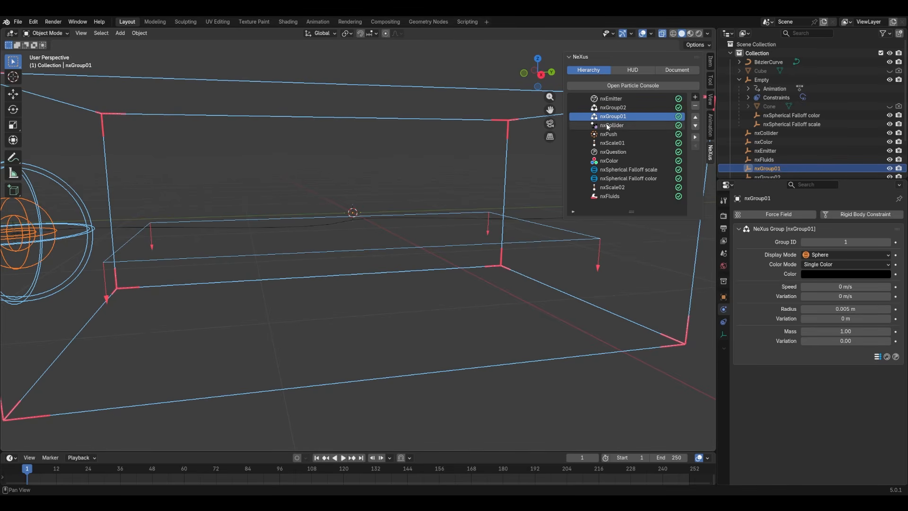
- Set the Radius End of the nxScale01 modifier's range layer to 0.005 m
{"action": "left_click", "coordinate": [630, 143]}
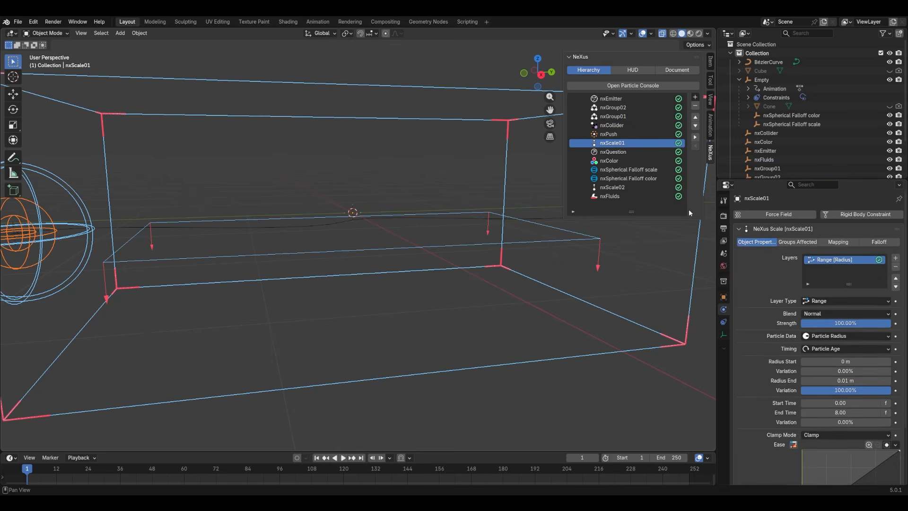
{"action": "scroll", "coordinate": [777, 330], "scroll_direction": "down", "scroll_amount": 5}
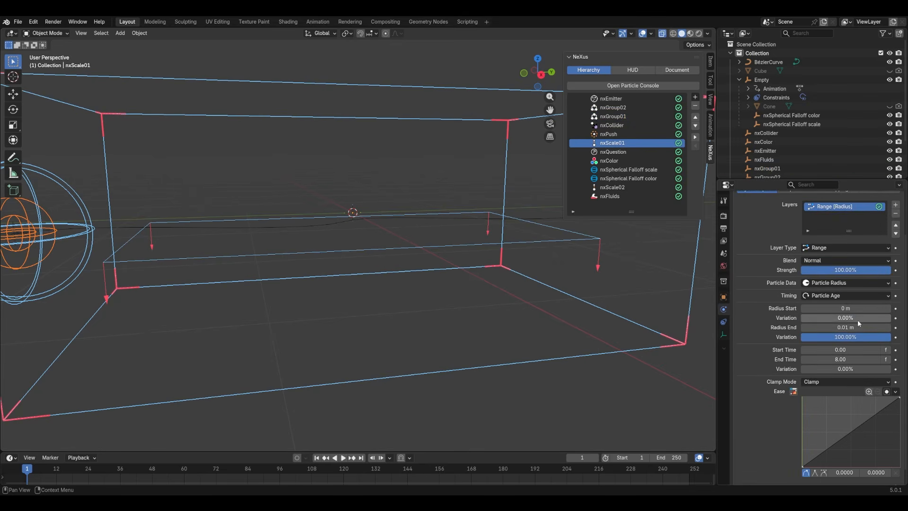
{"action": "left_click", "coordinate": [846, 327]}
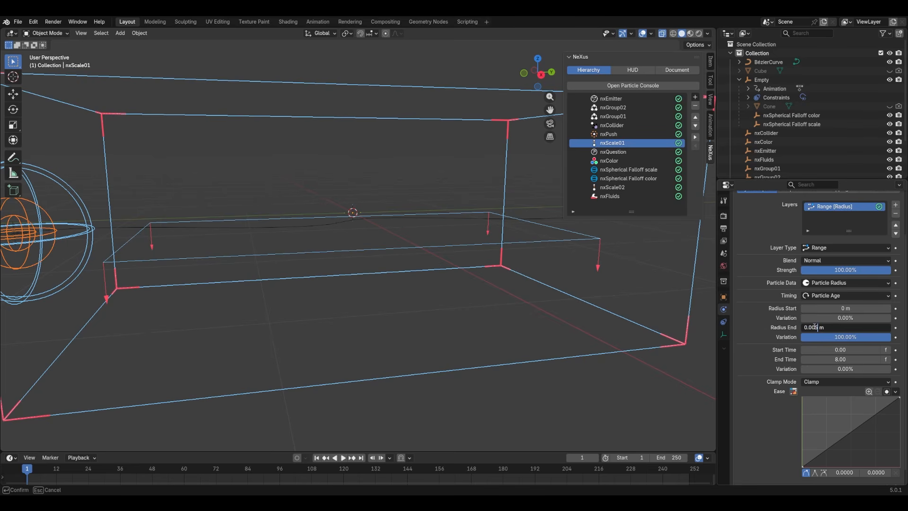
{"action": "key", "text": "Return"}
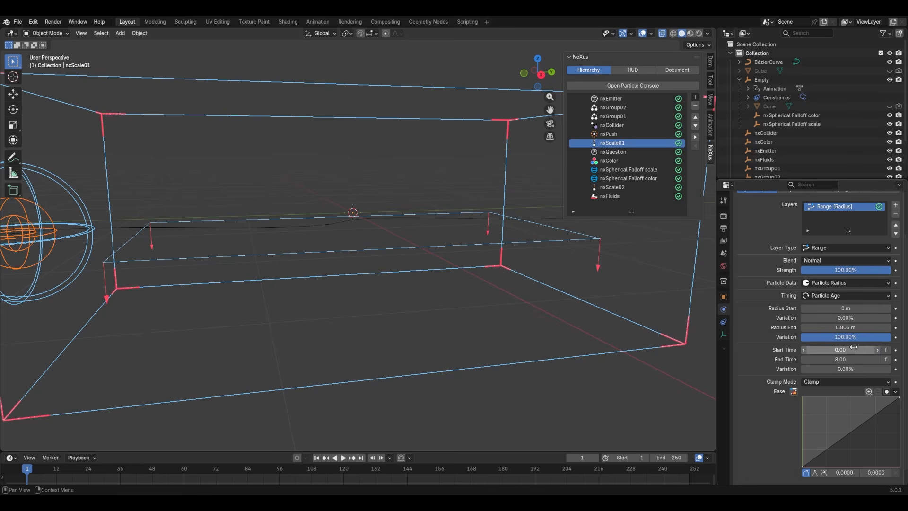
- Set the nxScale02 modifier's Radius Start to 0.005 m and its Radius End to 0.01 m
{"action": "left_click", "coordinate": [624, 187]}
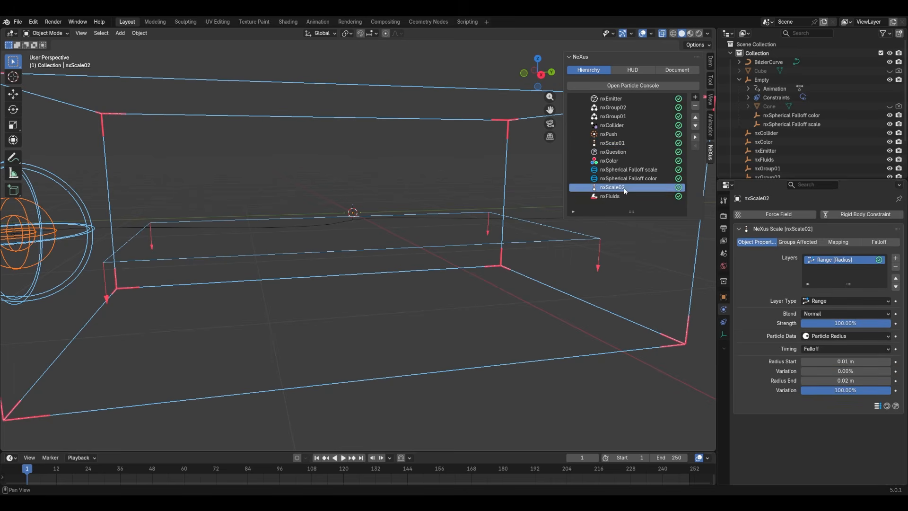
{"action": "left_click_drag", "start_coordinate": [832, 361], "coordinate": [833, 361]}
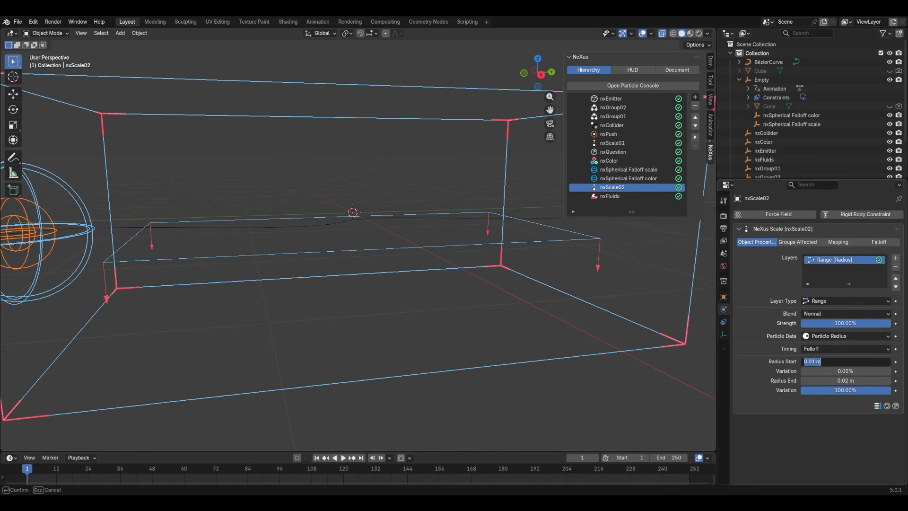
{"action": "key", "text": "Return"}
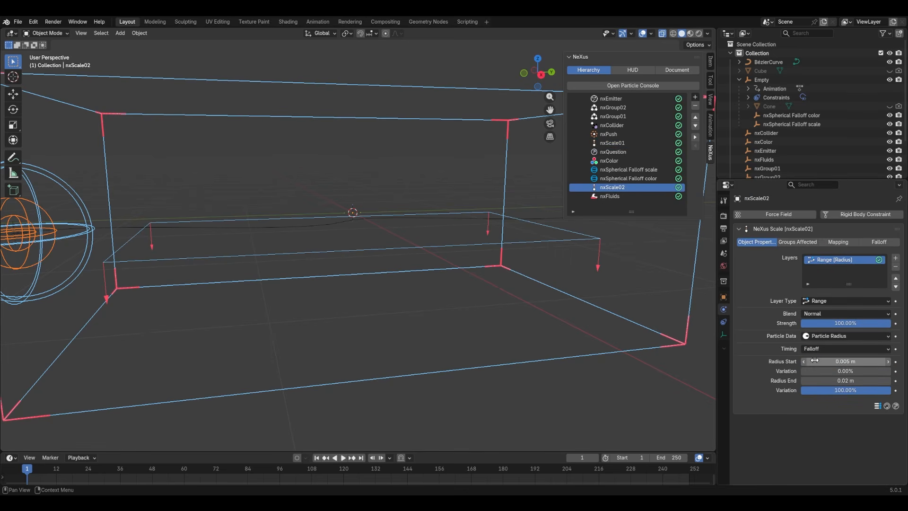
{"action": "left_click_drag", "start_coordinate": [845, 380], "coordinate": [845, 380]}
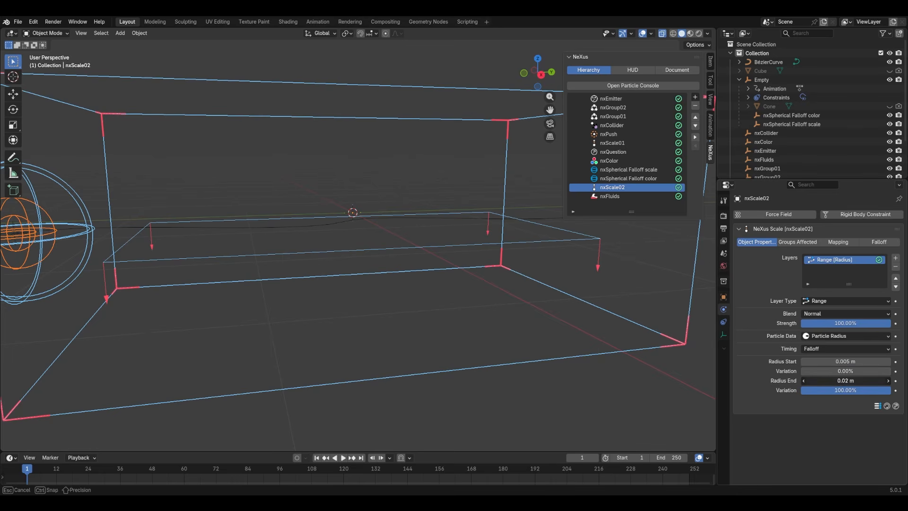
{"action": "key", "text": "Return"}
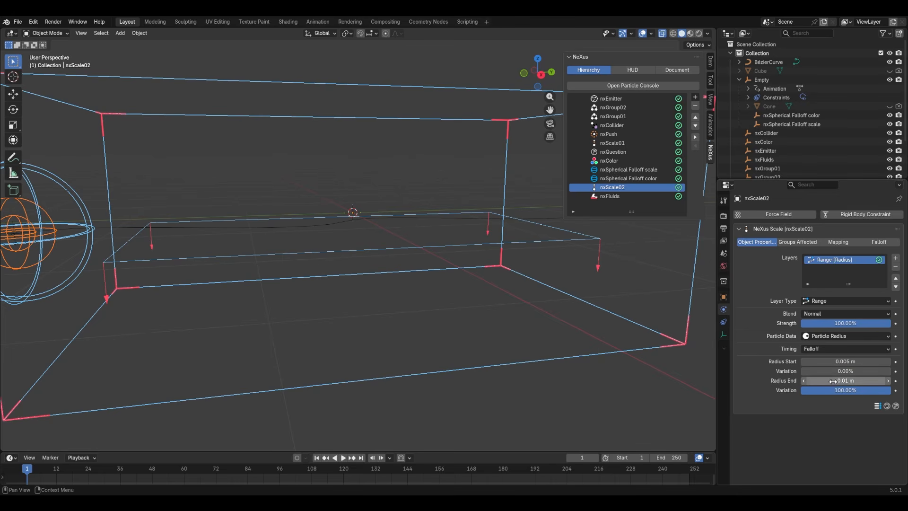
- Select nxFluids, play the simulation to frame 11, and examine the density and edges of the finer particle sheet up close
{"action": "left_click", "coordinate": [615, 196]}
{"action": "key", "text": "space"}
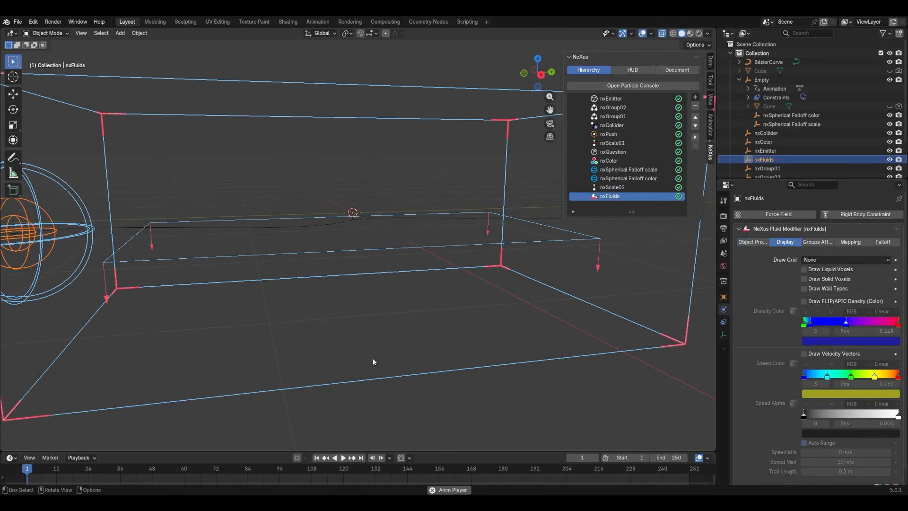
{"action": "scroll", "coordinate": [217, 216], "scroll_direction": "up", "scroll_amount": 5}
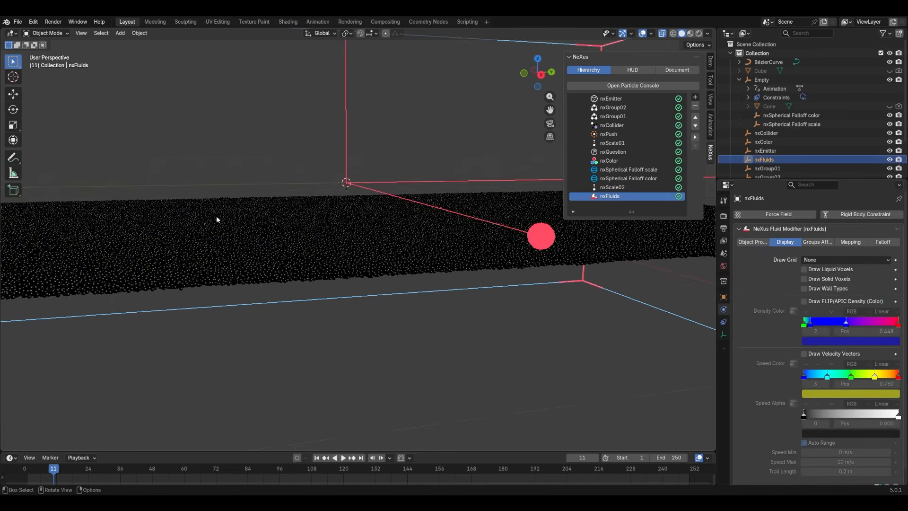
{"action": "middle_click_drag", "start_coordinate": [217, 217], "coordinate": [351, 226]}
{"action": "scroll", "coordinate": [327, 304], "scroll_direction": "up", "scroll_amount": 4}
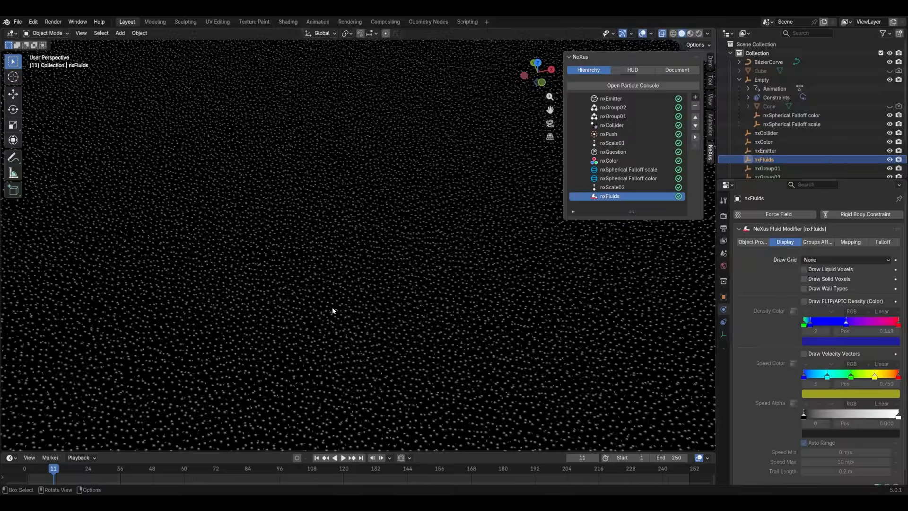
{"action": "scroll", "coordinate": [331, 308], "scroll_direction": "down", "scroll_amount": 5}
{"action": "scroll", "coordinate": [354, 318], "scroll_direction": "up", "scroll_amount": 2}
{"action": "middle_click_drag", "start_coordinate": [354, 318], "coordinate": [492, 271]}
{"action": "scroll", "coordinate": [313, 340], "scroll_direction": "up", "scroll_amount": 3}
{"action": "scroll", "coordinate": [314, 338], "scroll_direction": "down", "scroll_amount": 3}
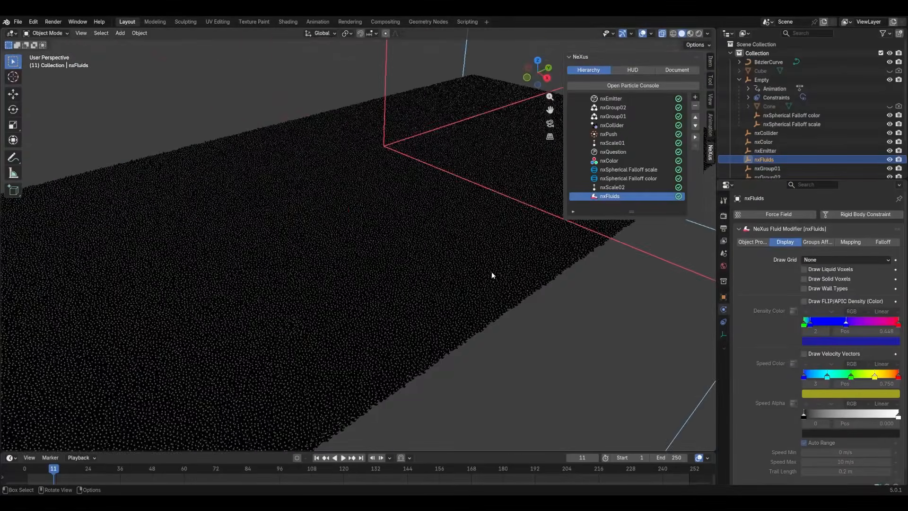
{"action": "scroll", "coordinate": [490, 271], "scroll_direction": "down", "scroll_amount": 4}
- Resume the simulation to frame 106 and examine from several angles how the particles grow and pile up along the falloff path
{"action": "key", "text": "space"}
{"action": "middle_click_drag", "start_coordinate": [421, 282], "coordinate": [369, 286]}
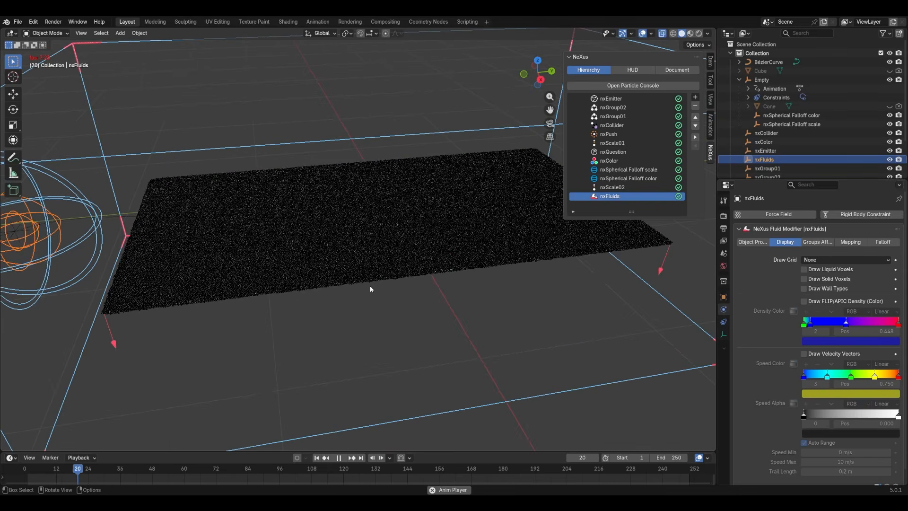
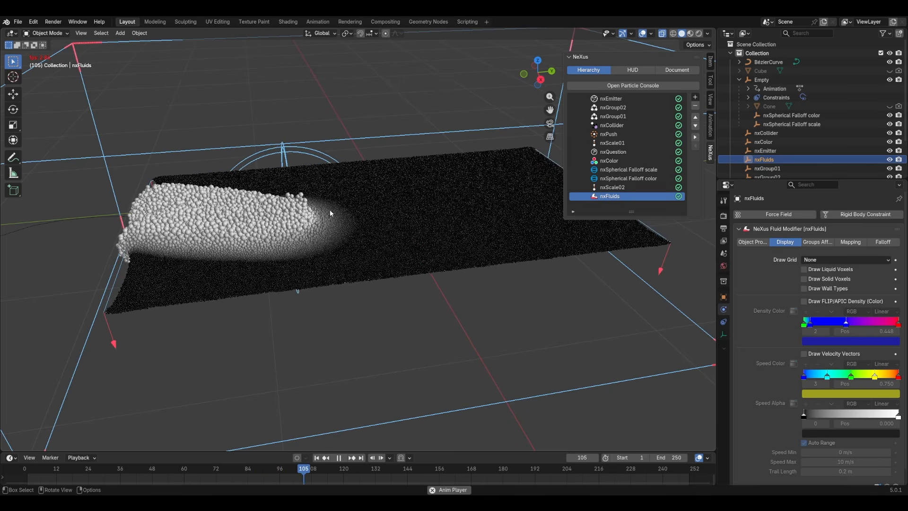
{"action": "key", "text": "space"}
{"action": "middle_click_drag", "start_coordinate": [330, 209], "coordinate": [361, 244]}
{"action": "scroll", "coordinate": [365, 265], "scroll_direction": "up", "scroll_amount": 5}
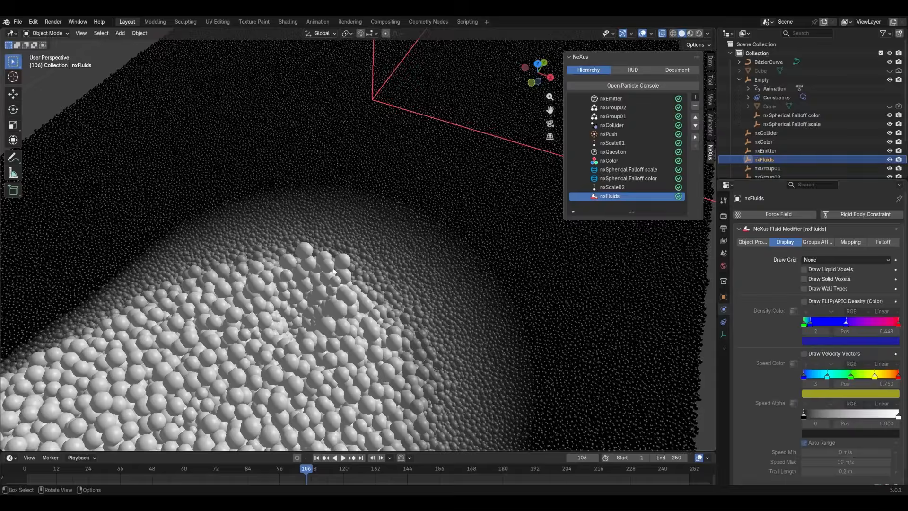
{"action": "middle_click_drag", "start_coordinate": [333, 271], "coordinate": [443, 231]}
{"action": "scroll", "coordinate": [363, 244], "scroll_direction": "up", "scroll_amount": 3}
{"action": "scroll", "coordinate": [443, 231], "scroll_direction": "down", "scroll_amount": 2}
{"action": "left_click", "coordinate": [294, 185]}
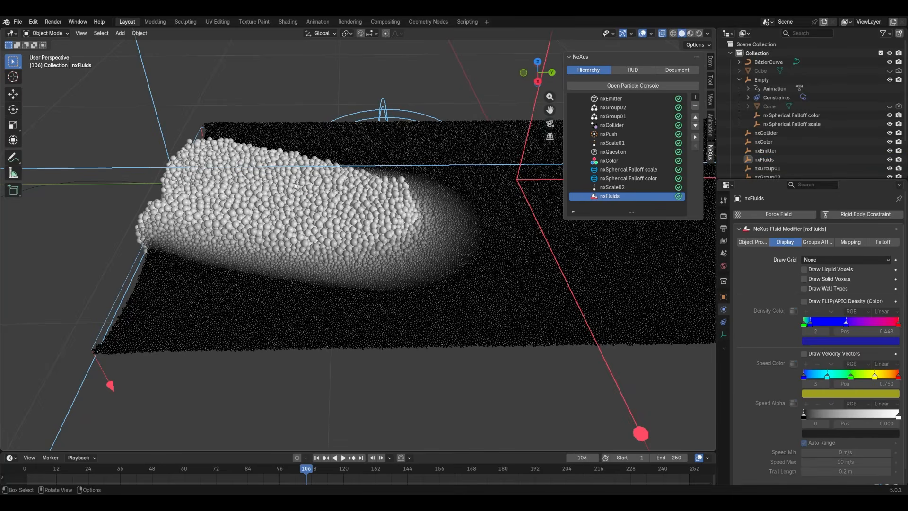
{"action": "middle_click_drag", "start_coordinate": [298, 264], "coordinate": [305, 236]}
{"action": "scroll", "coordinate": [305, 237], "scroll_direction": "up", "scroll_amount": 4}
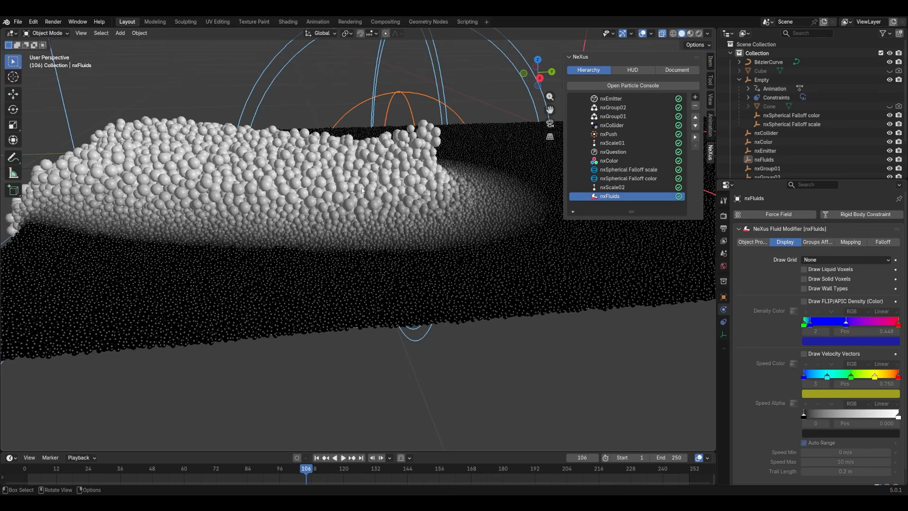
{"action": "middle_click_drag", "start_coordinate": [315, 204], "coordinate": [435, 249]}
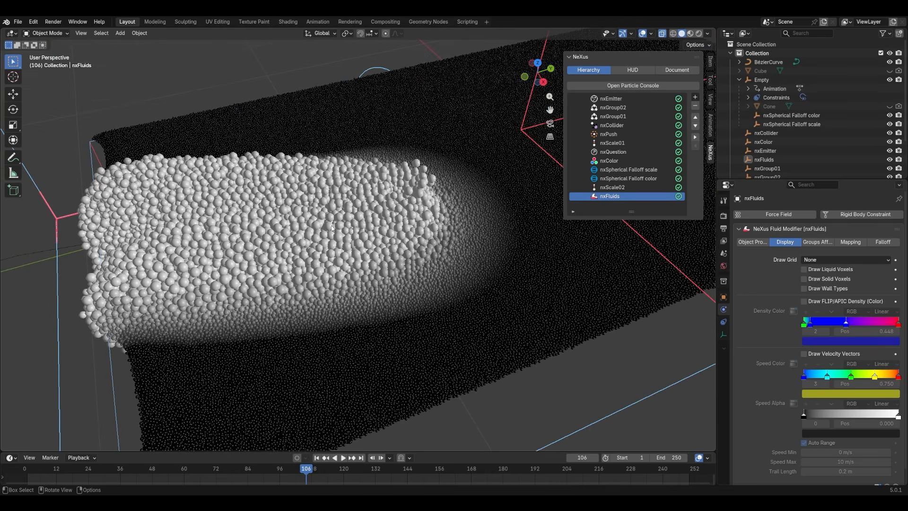
- Turn off the viewport particle display for nxEmitter
{"action": "left_click", "coordinate": [631, 100]}
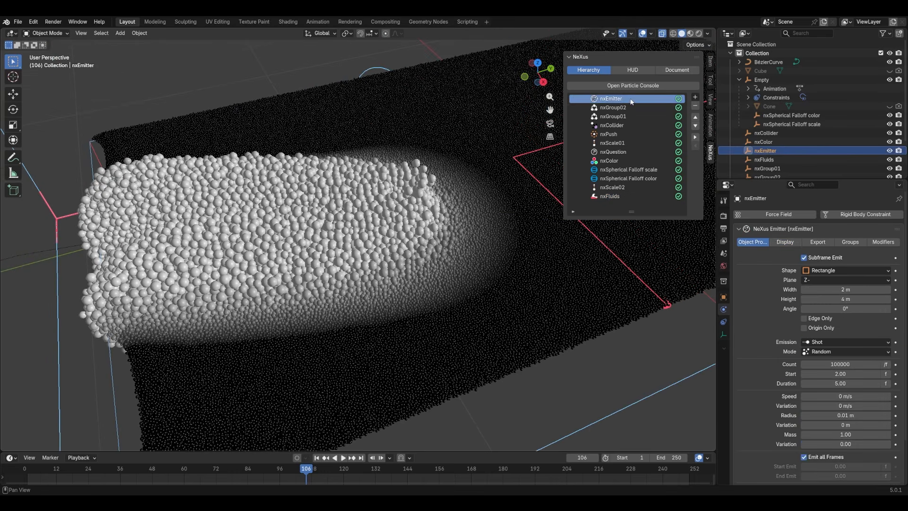
{"action": "left_click", "coordinate": [785, 243]}
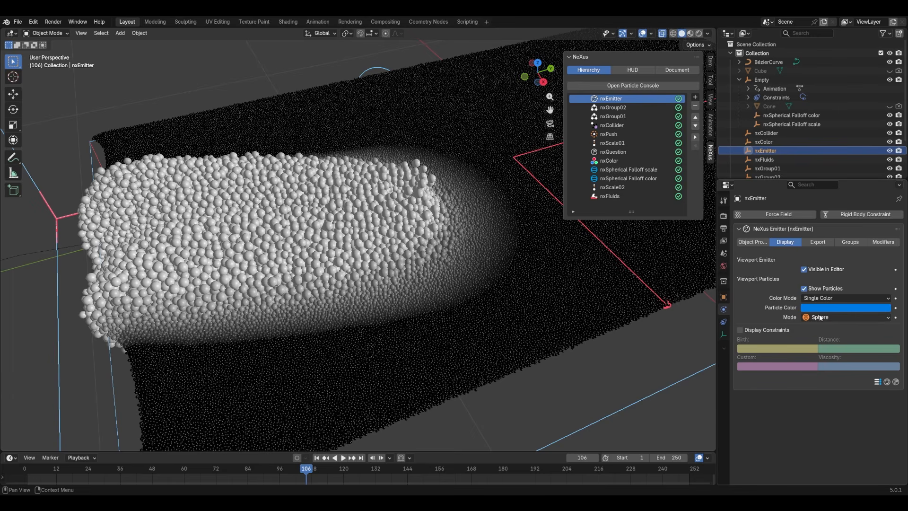
{"action": "left_click", "coordinate": [804, 289]}
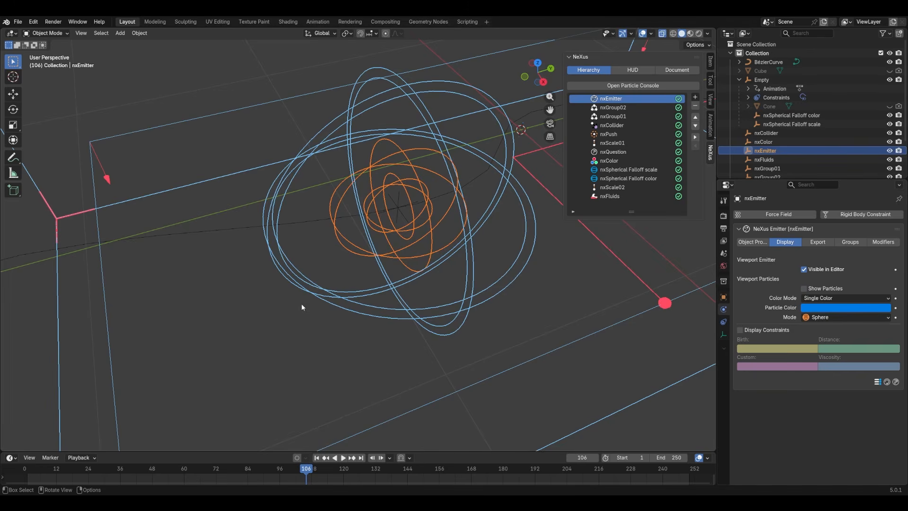
- Enable point cloud creation in nxEmitter's export settings and return to the first frame
{"action": "left_click", "coordinate": [817, 243]}
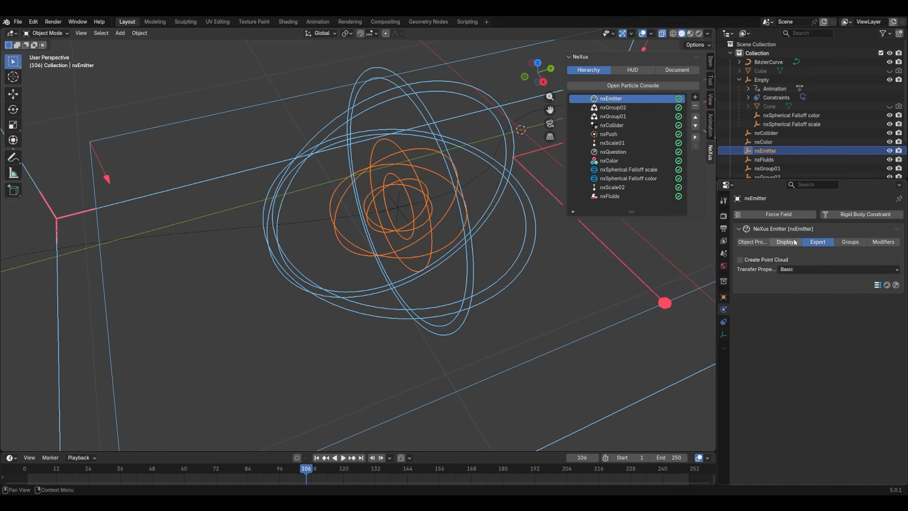
{"action": "left_click", "coordinate": [741, 260]}
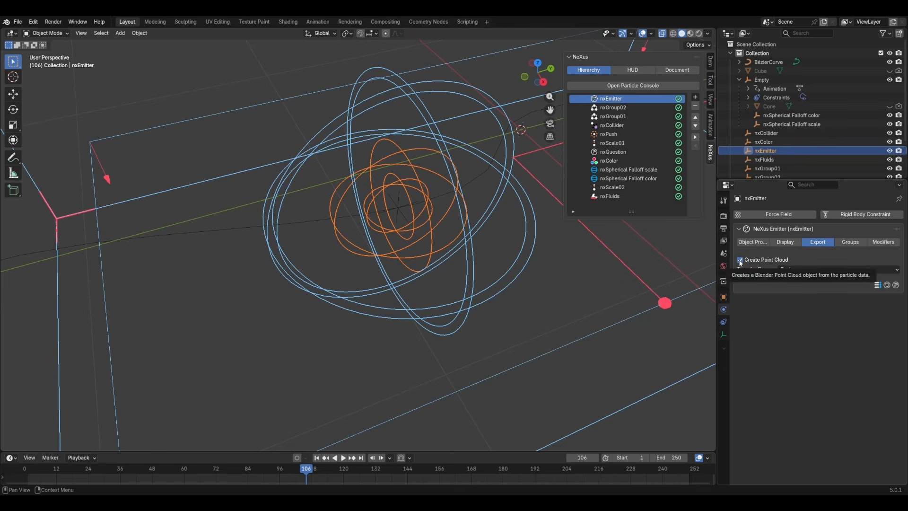
{"action": "left_click", "coordinate": [318, 458]}
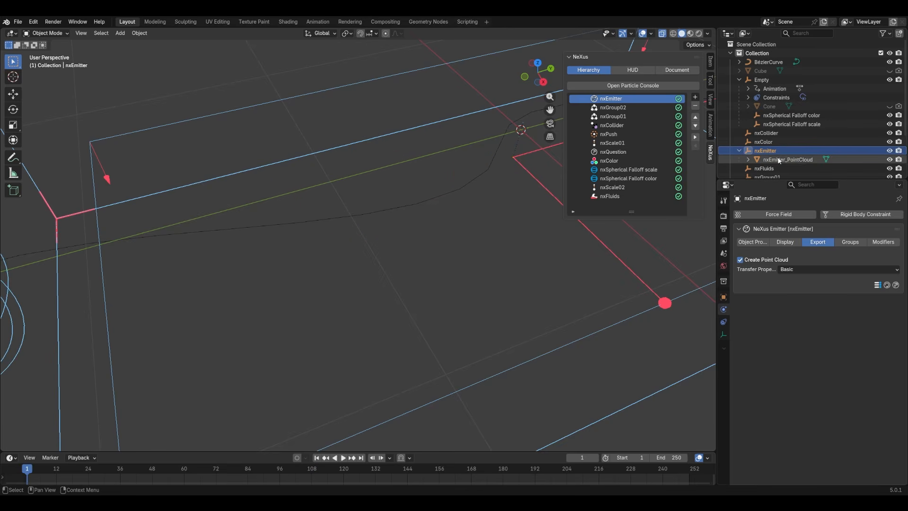
- Select nxEmitter_PointCloud, play the simulation to frame 16, and examine the generated points and sheet edges up close
{"action": "scroll", "coordinate": [746, 146], "scroll_direction": "down", "scroll_amount": 1}
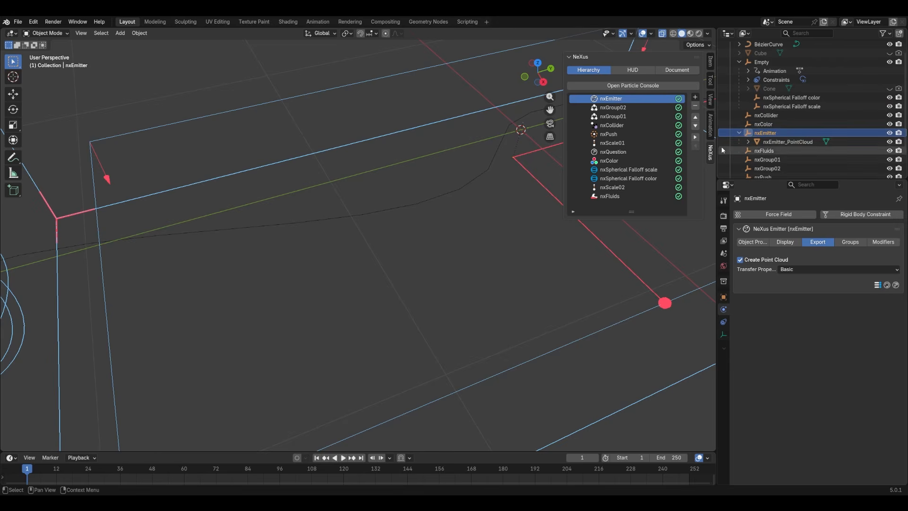
{"action": "left_click", "coordinate": [778, 143]}
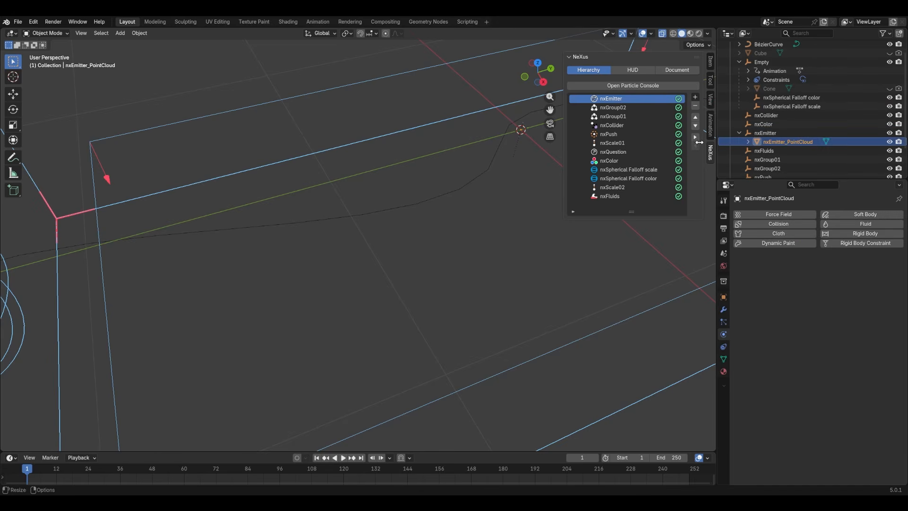
{"action": "scroll", "coordinate": [203, 345], "scroll_direction": "down", "scroll_amount": 3}
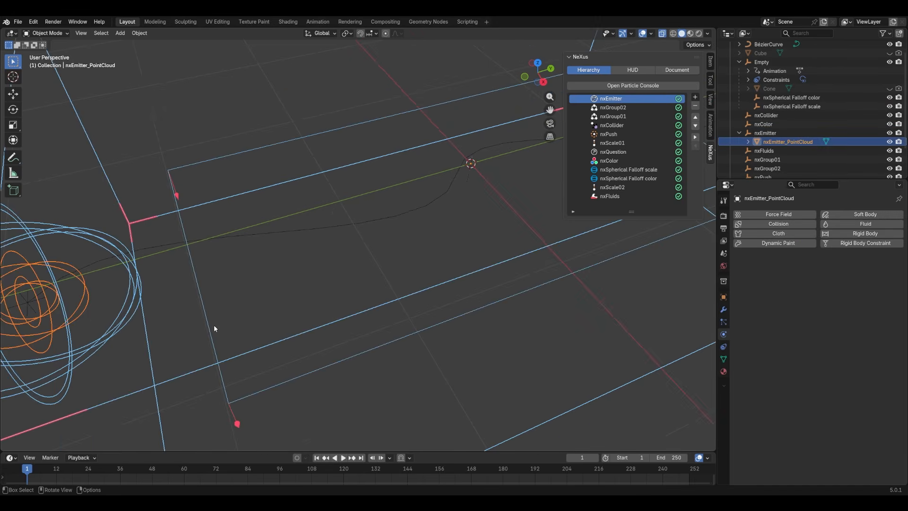
{"action": "key", "text": "space"}
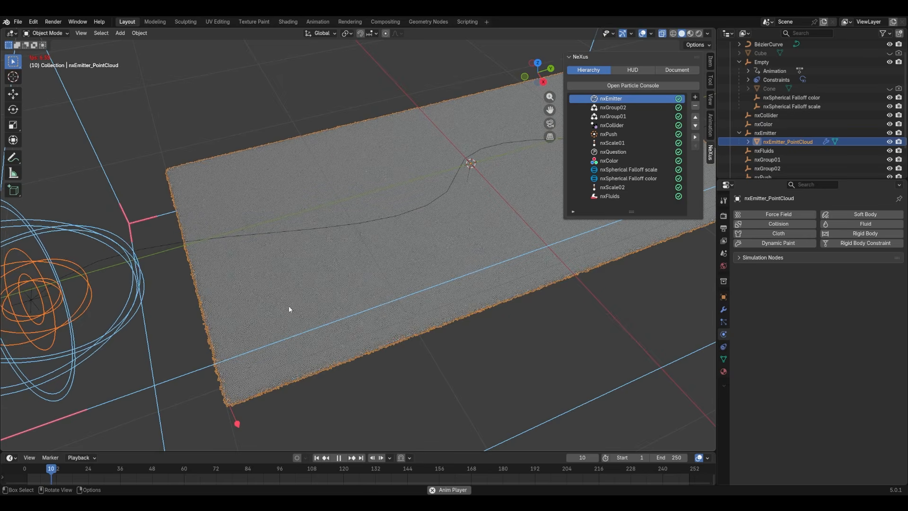
{"action": "key", "text": "space"}
{"action": "scroll", "coordinate": [265, 286], "scroll_direction": "up", "scroll_amount": 3}
{"action": "scroll", "coordinate": [266, 283], "scroll_direction": "up", "scroll_amount": 2}
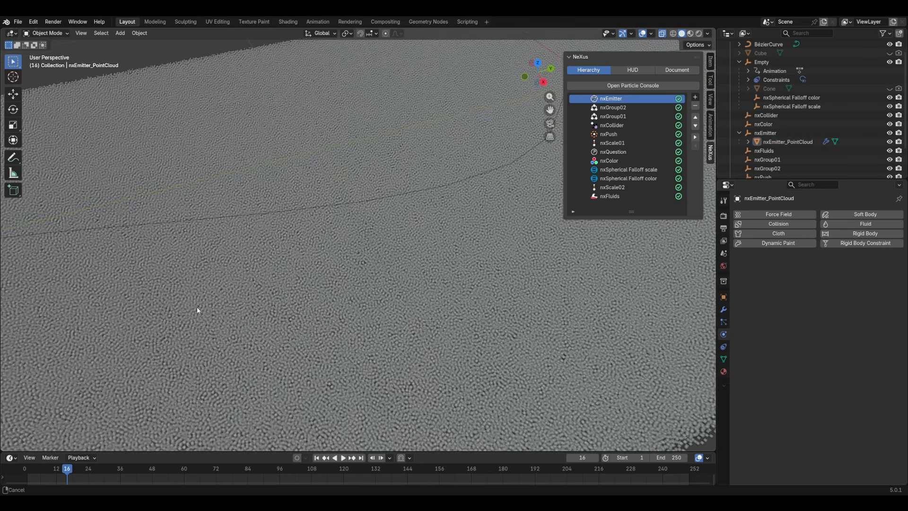
{"action": "middle_click_drag", "start_coordinate": [199, 308], "coordinate": [459, 244], "text": "shift"}
{"action": "scroll", "coordinate": [323, 285], "scroll_direction": "up", "scroll_amount": 4}
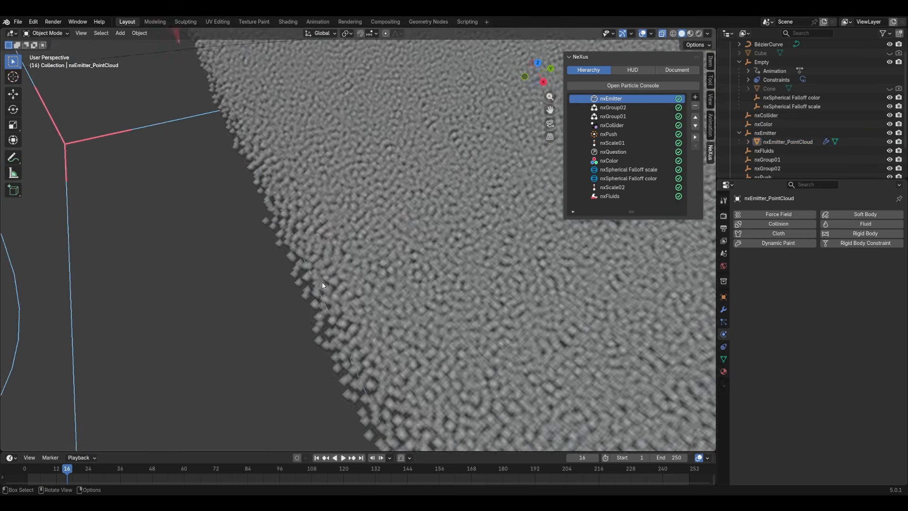
{"action": "scroll", "coordinate": [228, 268], "scroll_direction": "down", "scroll_amount": 6}
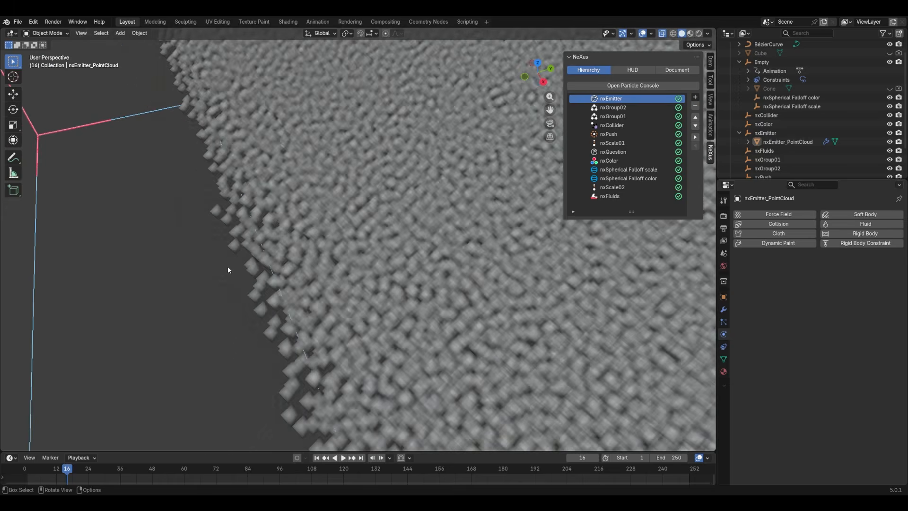
{"action": "middle_click_drag", "start_coordinate": [473, 222], "coordinate": [207, 294], "text": "shift"}
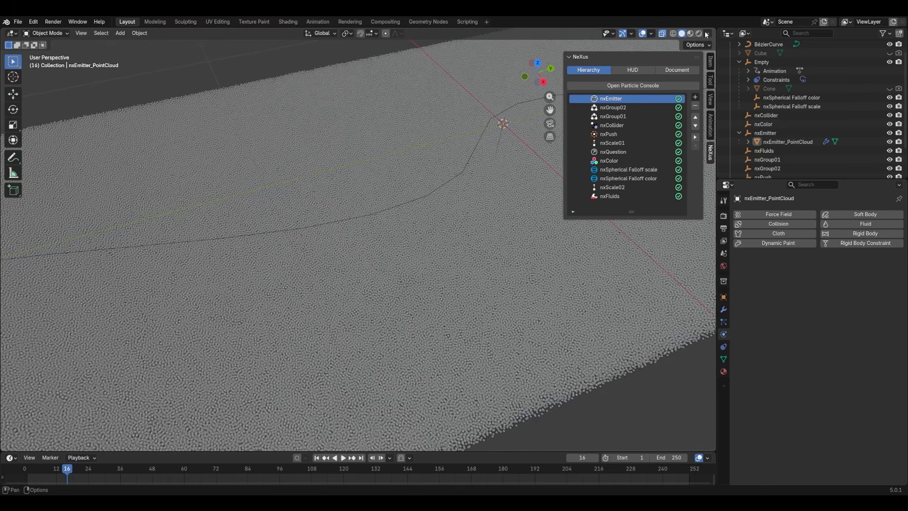
- Set the render engine to Cycles with GPU Compute as the device
{"action": "left_click", "coordinate": [723, 216]}
{"action": "left_click", "coordinate": [822, 214]}
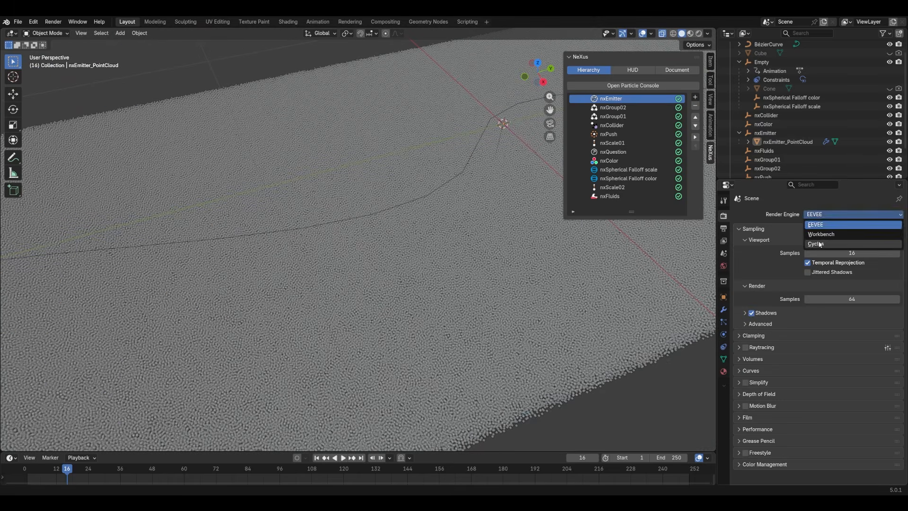
{"action": "left_click", "coordinate": [821, 244]}
{"action": "left_click", "coordinate": [832, 225]}
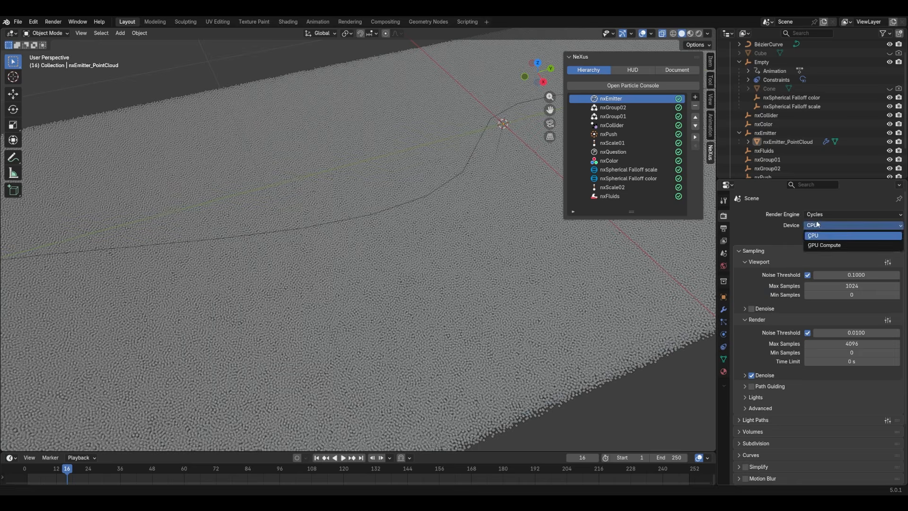
{"action": "left_click", "coordinate": [825, 244]}
- Preview the point cloud in rendered shading lit by the studio environment instead of the scene world, and examine its spheres up close
{"action": "left_click", "coordinate": [701, 34]}
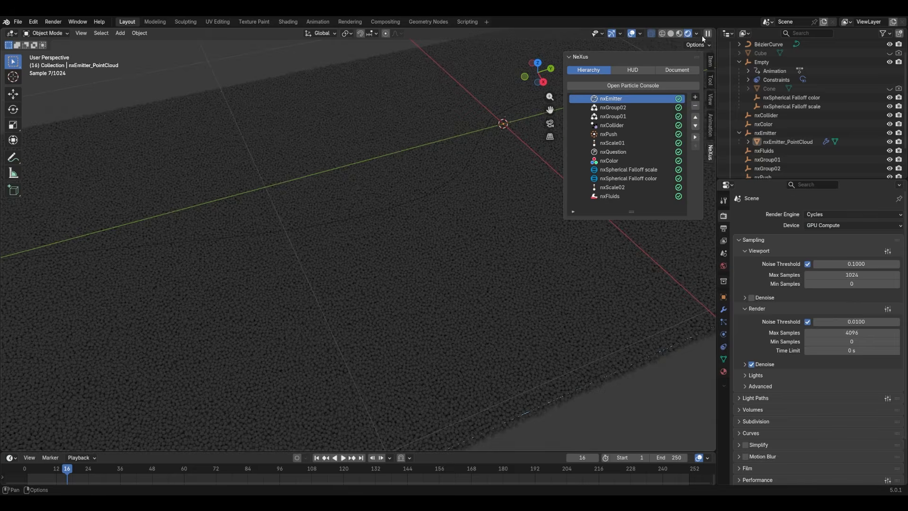
{"action": "left_click", "coordinate": [696, 34]}
{"action": "left_click", "coordinate": [645, 114]}
{"action": "left_click", "coordinate": [698, 33]}
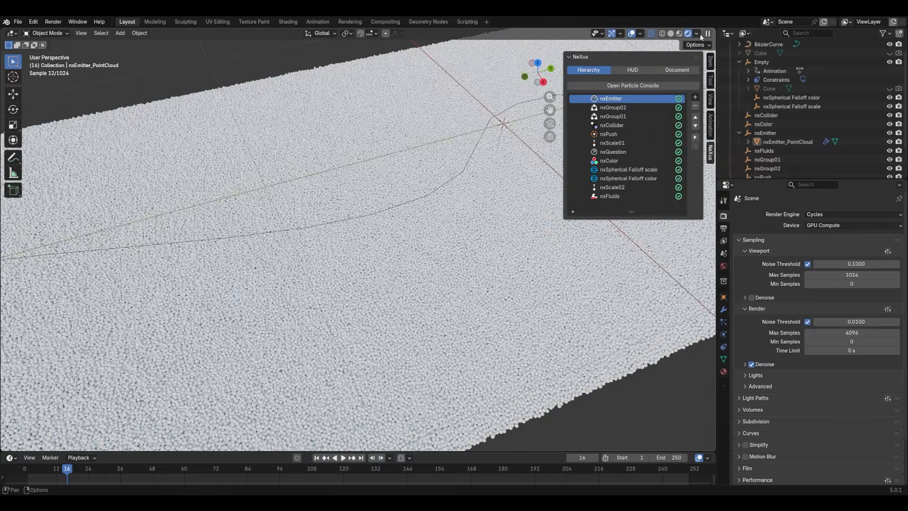
{"action": "scroll", "coordinate": [378, 283], "scroll_direction": "up", "scroll_amount": 4}
{"action": "middle_click_drag", "start_coordinate": [347, 288], "coordinate": [385, 288]}
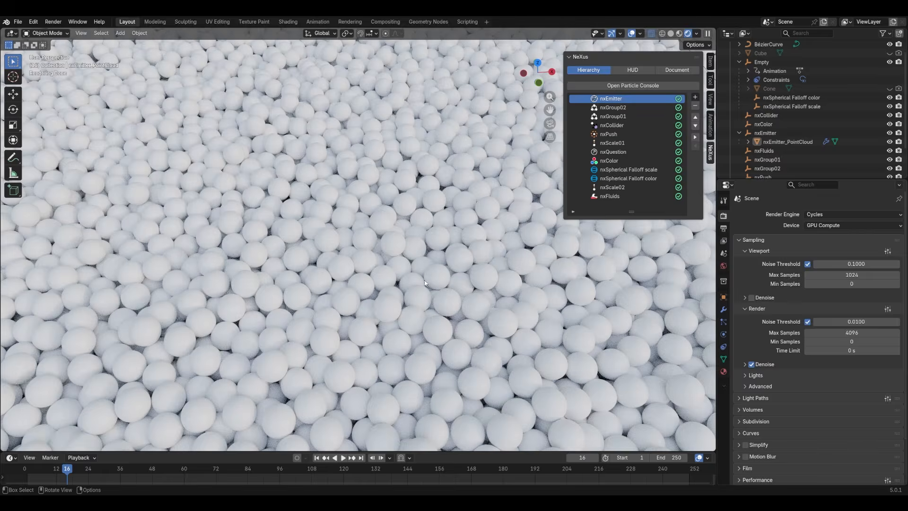
{"action": "scroll", "coordinate": [346, 246], "scroll_direction": "up", "scroll_amount": 8}
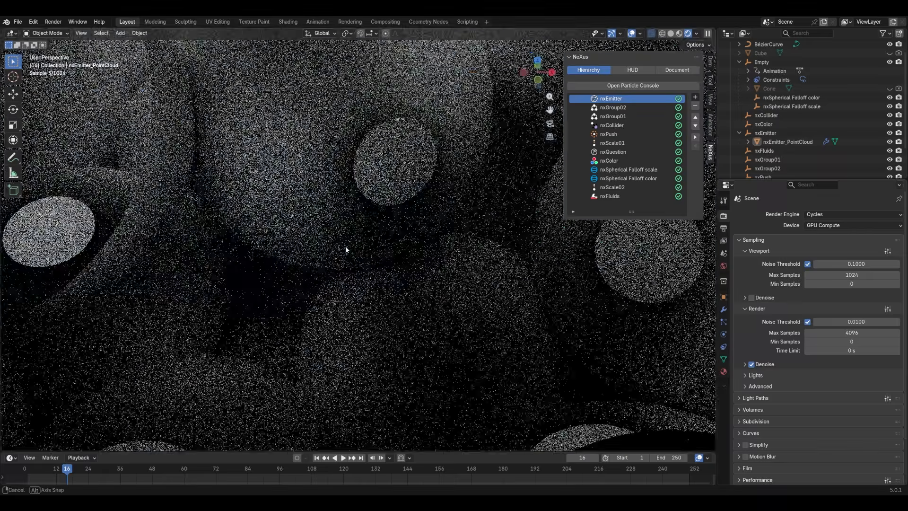
{"action": "middle_click_drag", "start_coordinate": [345, 246], "coordinate": [347, 234]}
{"action": "scroll", "coordinate": [348, 253], "scroll_direction": "down", "scroll_amount": 12}
{"action": "scroll", "coordinate": [349, 252], "scroll_direction": "down", "scroll_amount": 10}
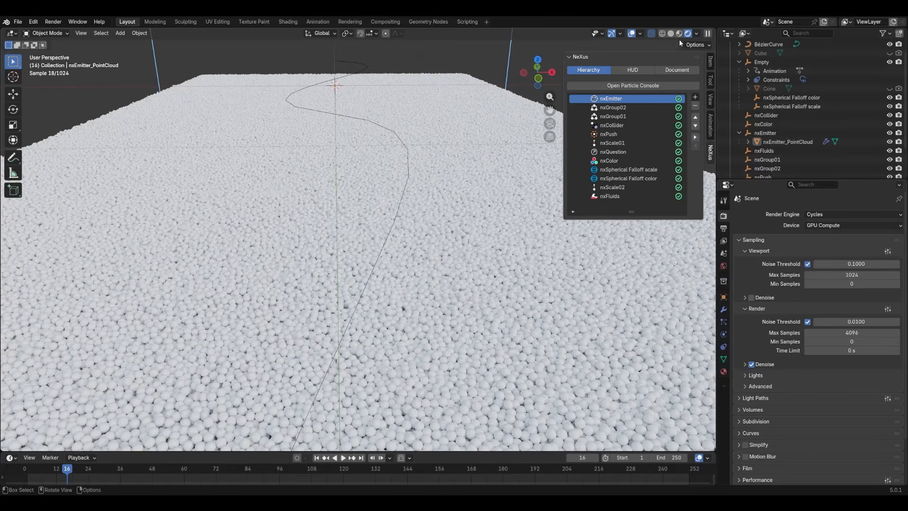
- Return the viewport to solid shading and play the simulation to frame 77
{"action": "left_click", "coordinate": [671, 33]}
{"action": "scroll", "coordinate": [450, 239], "scroll_direction": "down", "scroll_amount": 8}
{"action": "middle_click_drag", "start_coordinate": [451, 240], "coordinate": [381, 248]}
{"action": "key", "text": "space"}
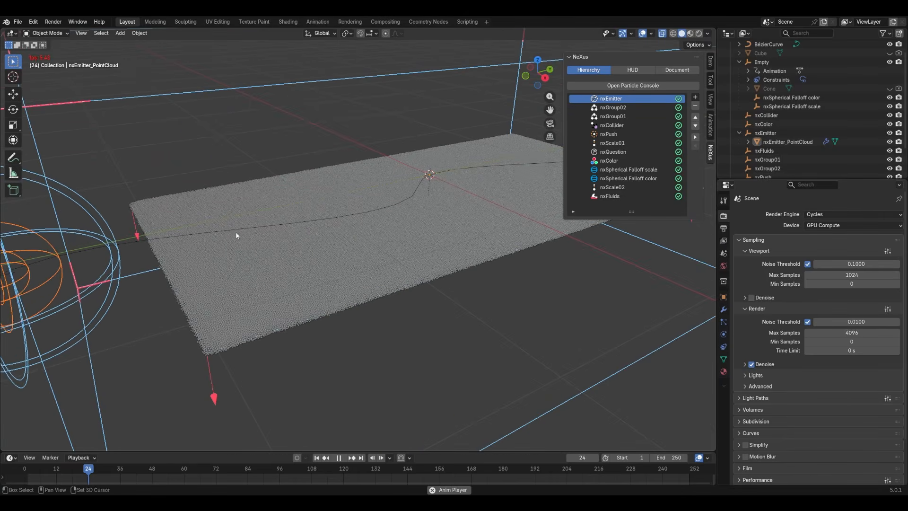
{"action": "middle_click_drag", "start_coordinate": [235, 230], "coordinate": [305, 230], "text": "shift"}
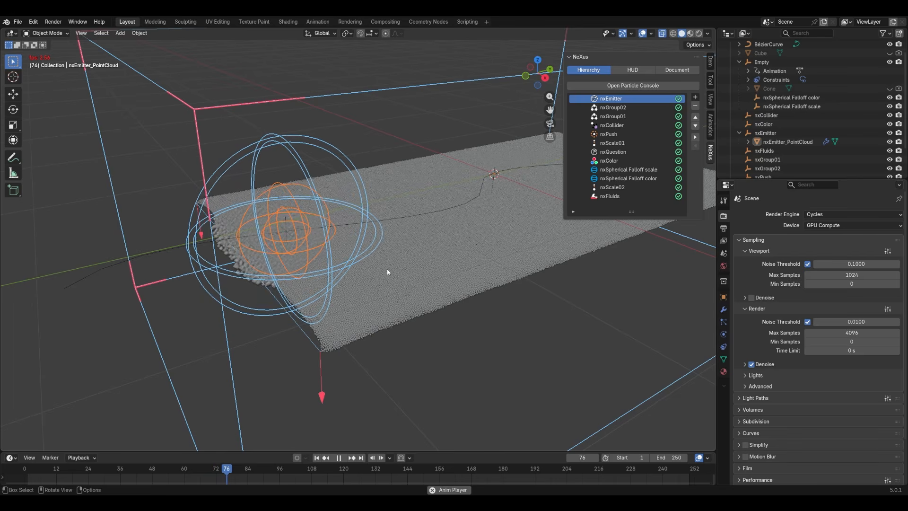
{"action": "key", "text": "space"}
{"action": "scroll", "coordinate": [350, 239], "scroll_direction": "up", "scroll_amount": 4}
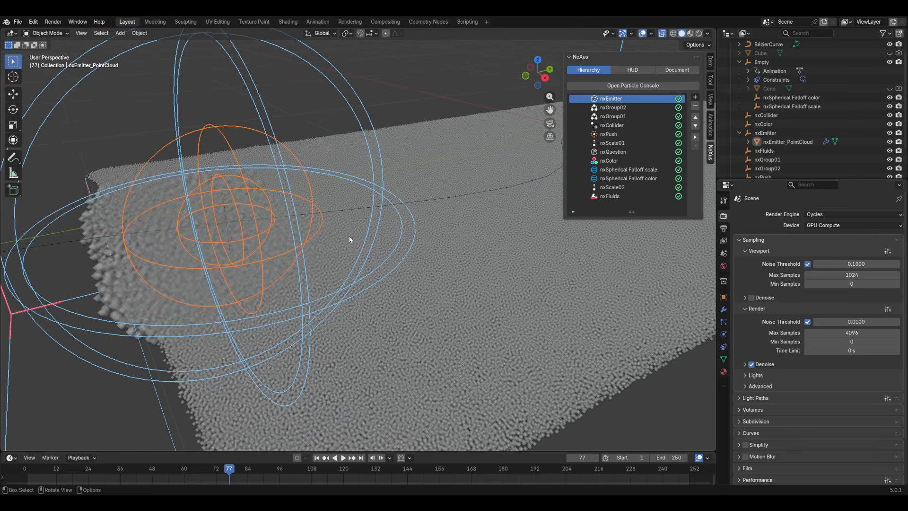
- Show the growing particles in rendered shading and toggle the viewport overlays off and back on
{"action": "left_click", "coordinate": [698, 33]}
{"action": "middle_click_drag", "start_coordinate": [323, 202], "coordinate": [312, 196]}
{"action": "left_click", "coordinate": [631, 34]}
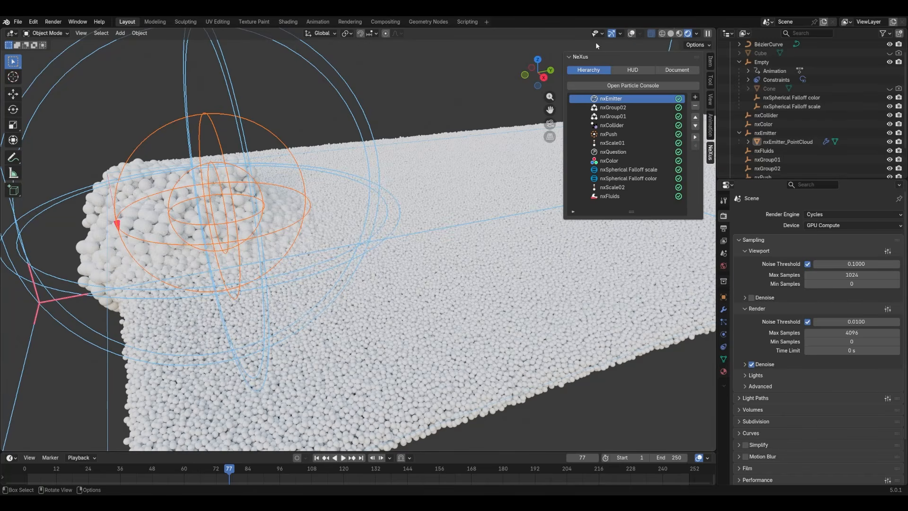
{"action": "scroll", "coordinate": [845, 98], "scroll_direction": "up", "scroll_amount": 2}
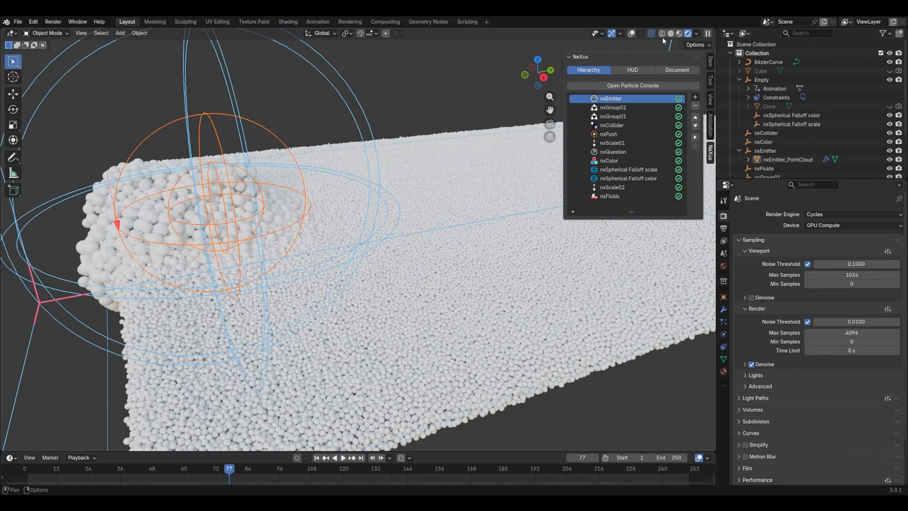
{"action": "left_click", "coordinate": [631, 34]}
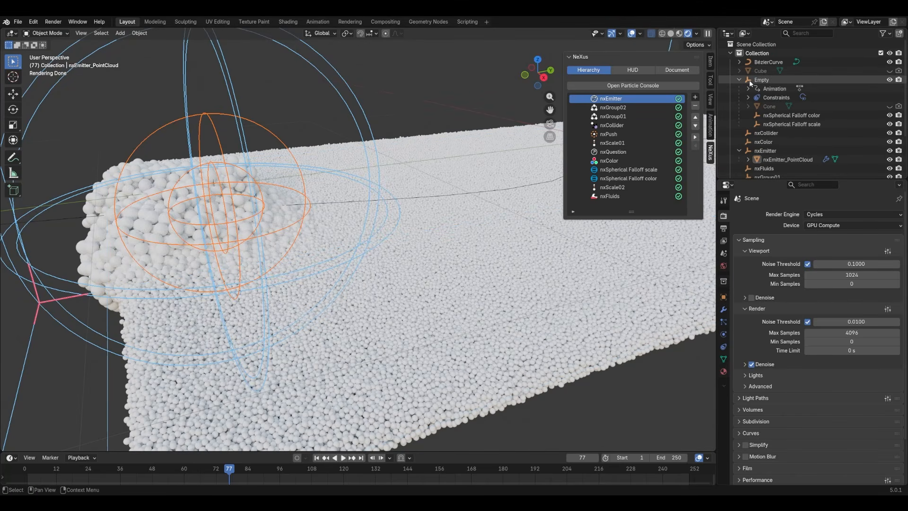
- Hide nxCollider, nxColor, nxFluids, nxGroup01, nxGroup02, nxPush, nxQuestion, nxScale01 and nxScale02 from the viewport
{"action": "left_click", "coordinate": [739, 79]}
{"action": "left_click", "coordinate": [888, 89]}
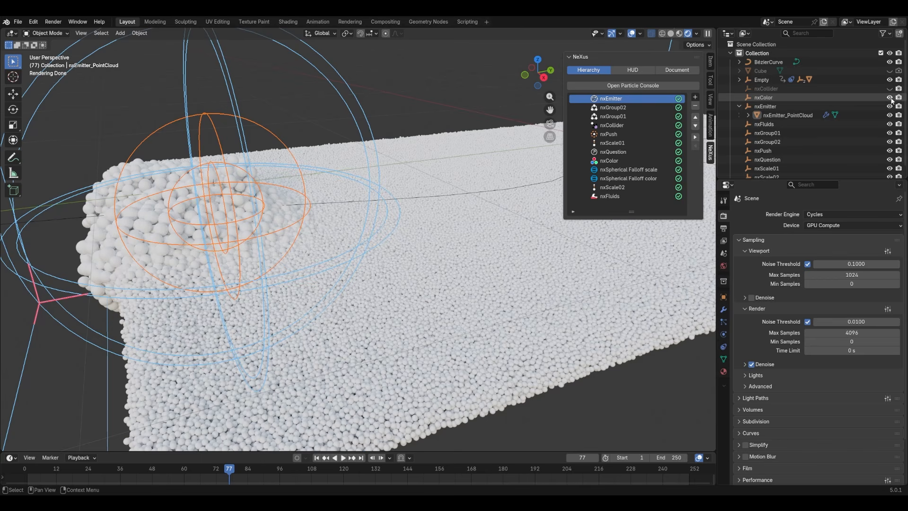
{"action": "left_click", "coordinate": [889, 98]}
{"action": "left_click", "coordinate": [889, 124]}
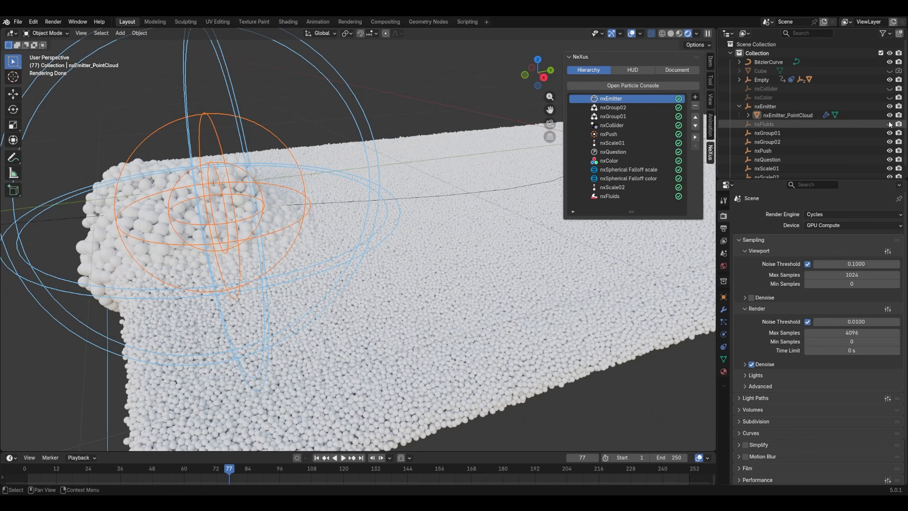
{"action": "left_click", "coordinate": [889, 133]}
{"action": "left_click", "coordinate": [889, 142]}
{"action": "scroll", "coordinate": [889, 142], "scroll_direction": "down", "scroll_amount": 1}
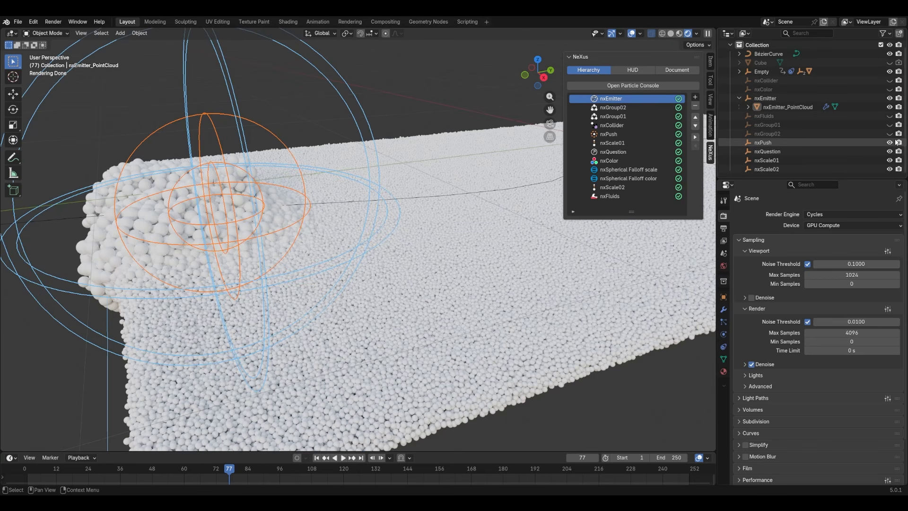
{"action": "scroll", "coordinate": [813, 108], "scroll_direction": "up", "scroll_amount": 1}
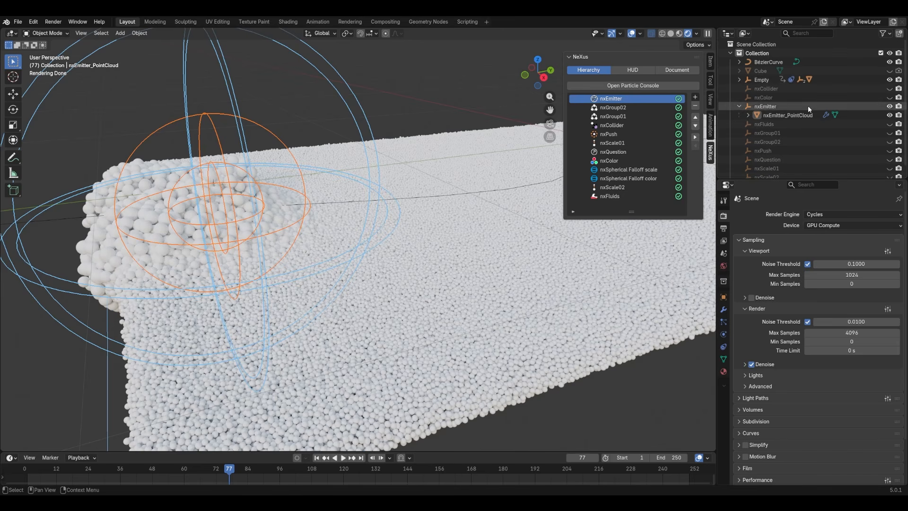
- Hide the nxSpherical Falloff color and nxSpherical Falloff scale objects under the Empty
{"action": "left_click", "coordinate": [738, 80]}
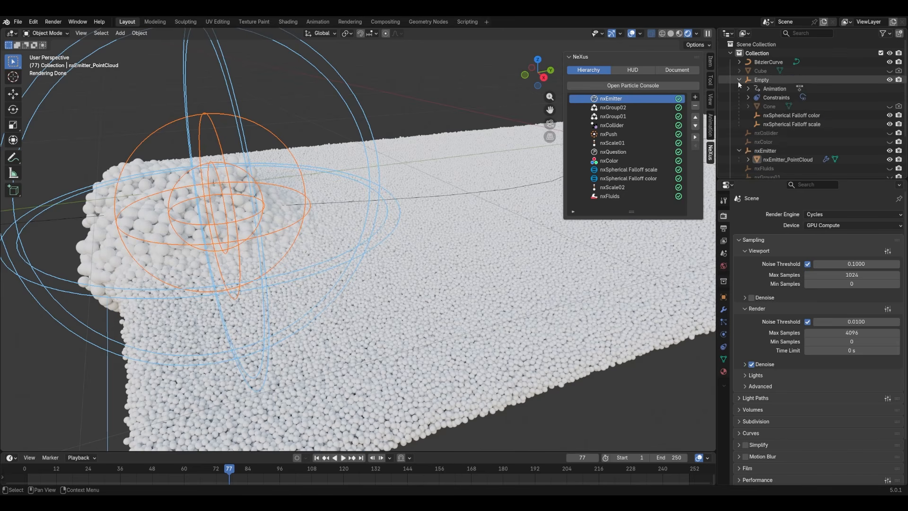
{"action": "left_click", "coordinate": [888, 115]}
{"action": "left_click", "coordinate": [889, 123]}
- Examine the enlarged particles at the sheet's edge in the rendered view and select nxEmitter_PointCloud
{"action": "middle_click_drag", "start_coordinate": [287, 198], "coordinate": [303, 258]}
{"action": "scroll", "coordinate": [303, 258], "scroll_direction": "up", "scroll_amount": 2}
{"action": "middle_click_drag", "start_coordinate": [191, 238], "coordinate": [246, 214], "text": "shift"}
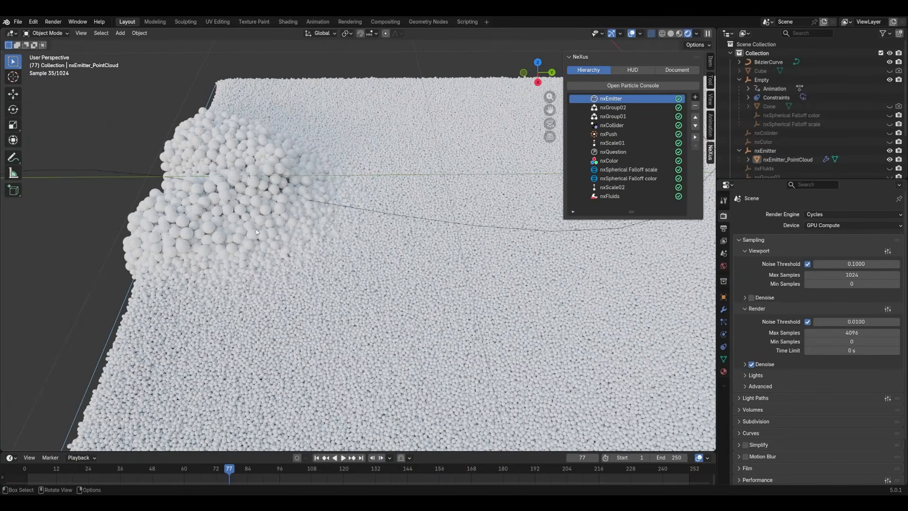
{"action": "left_click", "coordinate": [363, 277]}
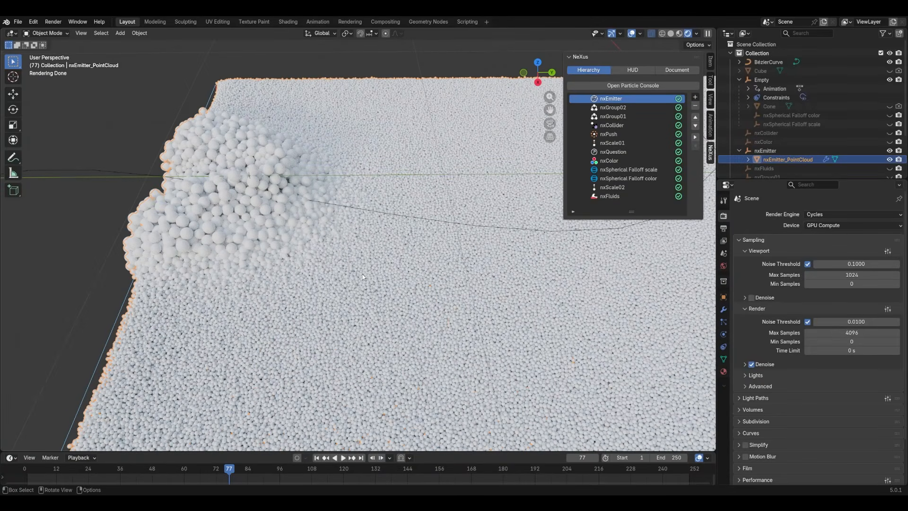
{"action": "scroll", "coordinate": [310, 265], "scroll_direction": "down", "scroll_amount": 2}
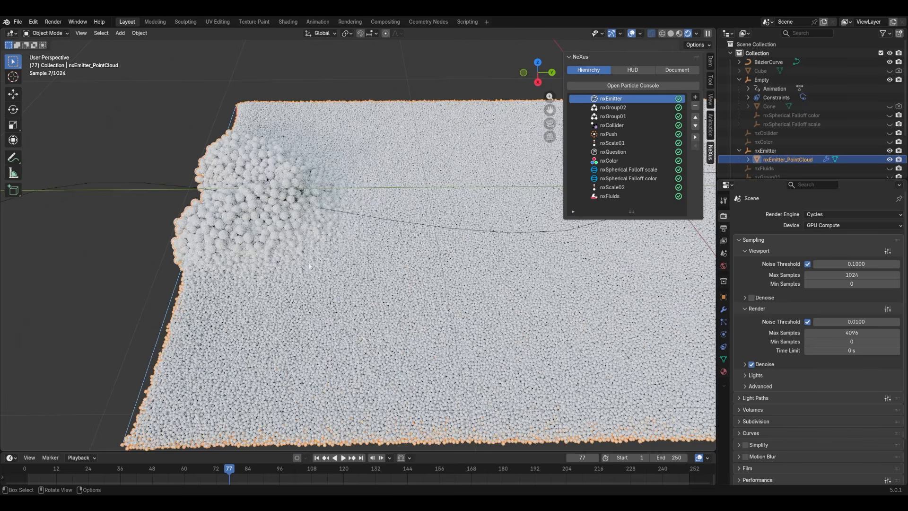
- Return to solid shading and split off a Geometry Nodes editor below the viewport to inspect the NX_PointCloud_GN node tree
{"action": "left_click", "coordinate": [670, 34]}
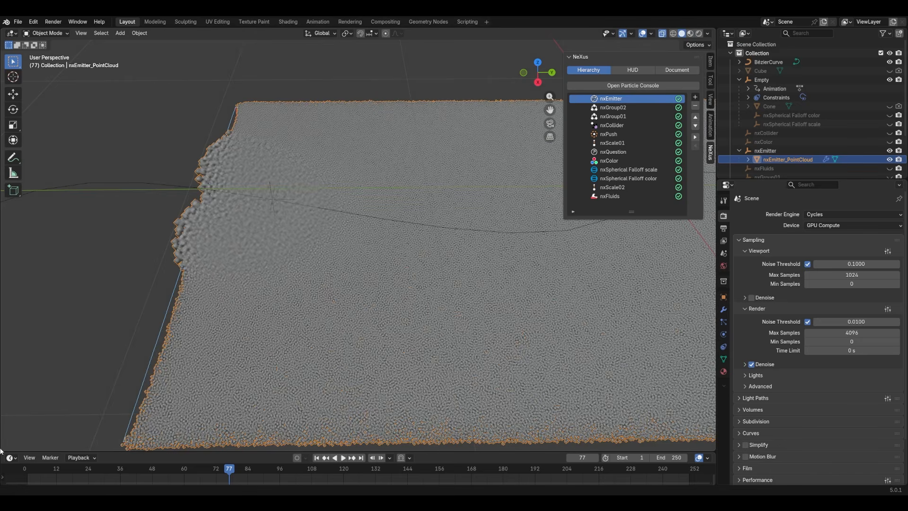
{"action": "left_click_drag", "start_coordinate": [2, 450], "coordinate": [41, 265]}
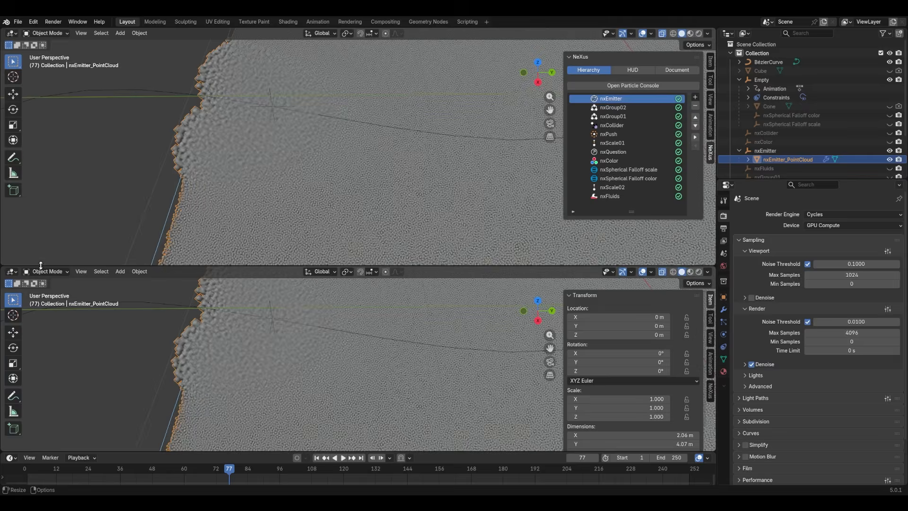
{"action": "left_click", "coordinate": [12, 272]}
{"action": "left_click", "coordinate": [45, 324]}
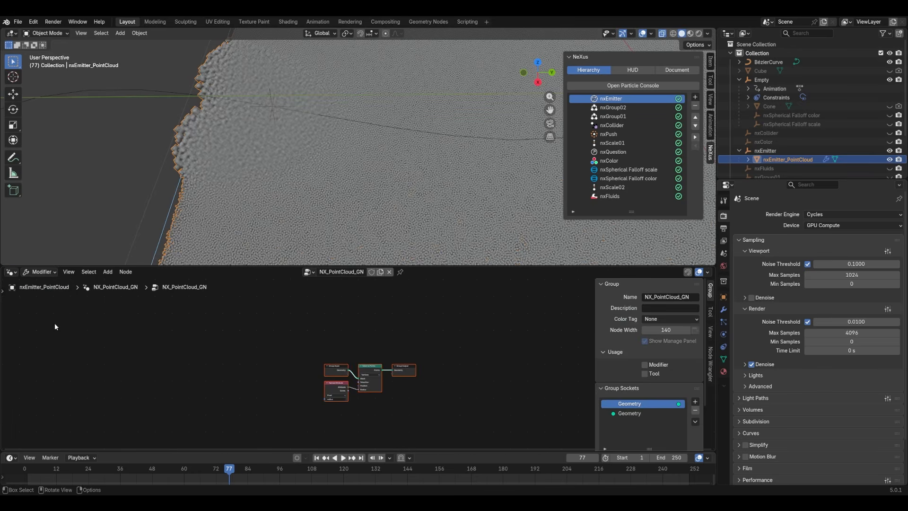
{"action": "scroll", "coordinate": [320, 361], "scroll_direction": "up", "scroll_amount": 5}
{"action": "middle_click_drag", "start_coordinate": [454, 397], "coordinate": [436, 354]}
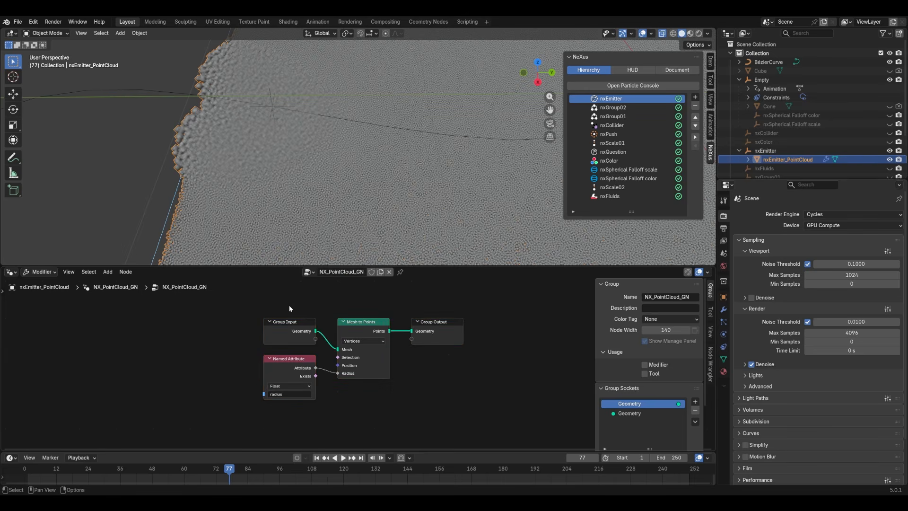
{"action": "scroll", "coordinate": [342, 346], "scroll_direction": "up", "scroll_amount": 1}
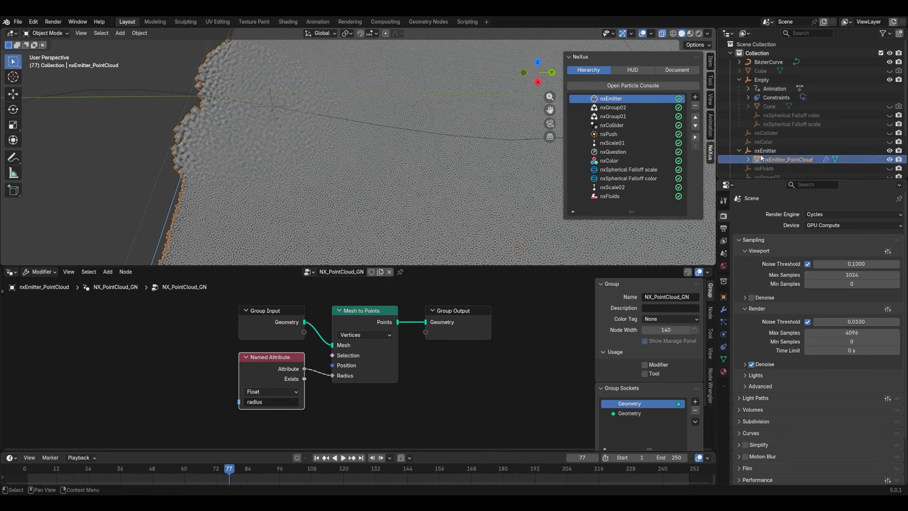
- Set nxEmitter's exported Transfer Properties to Custom to review the available attributes, and restore Basic
{"action": "left_click", "coordinate": [629, 99]}
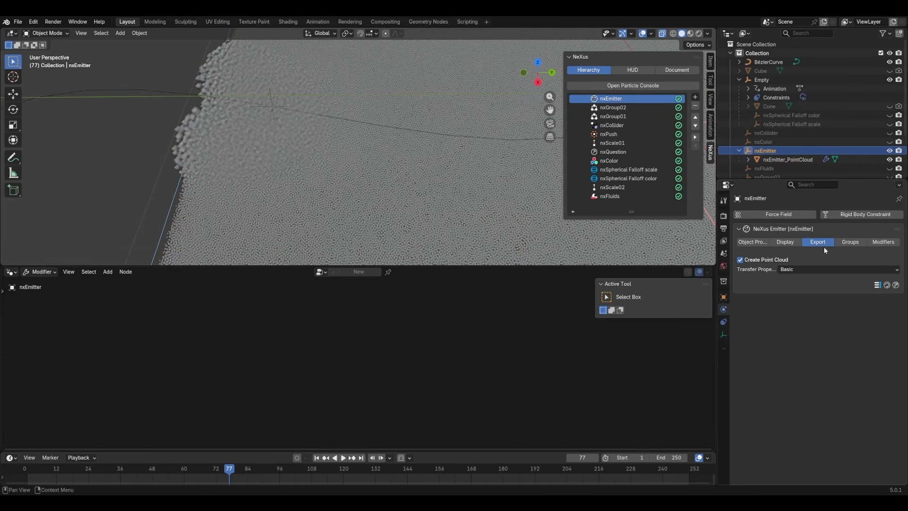
{"action": "left_click", "coordinate": [792, 269]}
{"action": "left_click", "coordinate": [792, 269]}
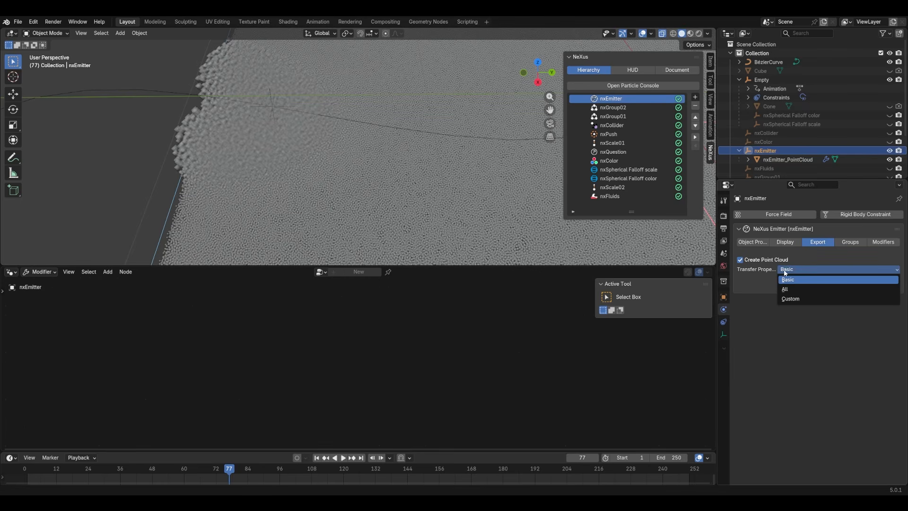
{"action": "left_click", "coordinate": [794, 298]}
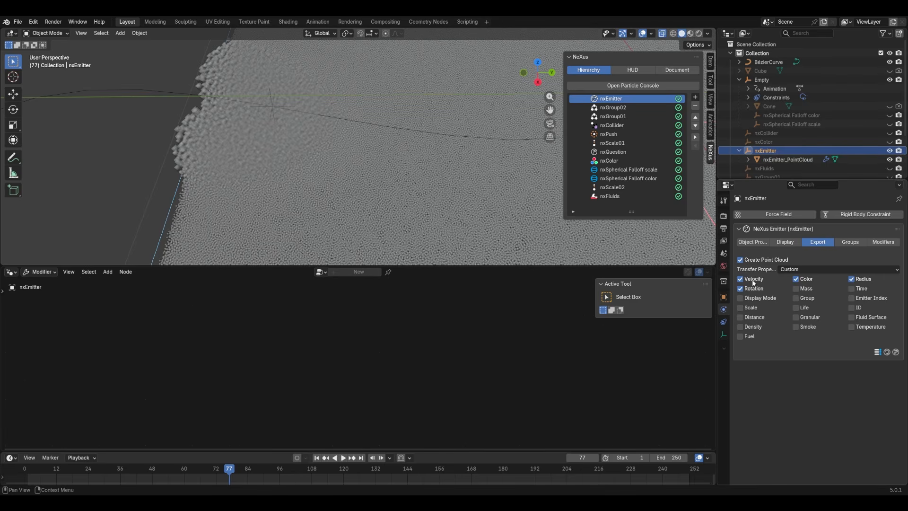
{"action": "left_click", "coordinate": [796, 269]}
{"action": "left_click", "coordinate": [799, 279]}
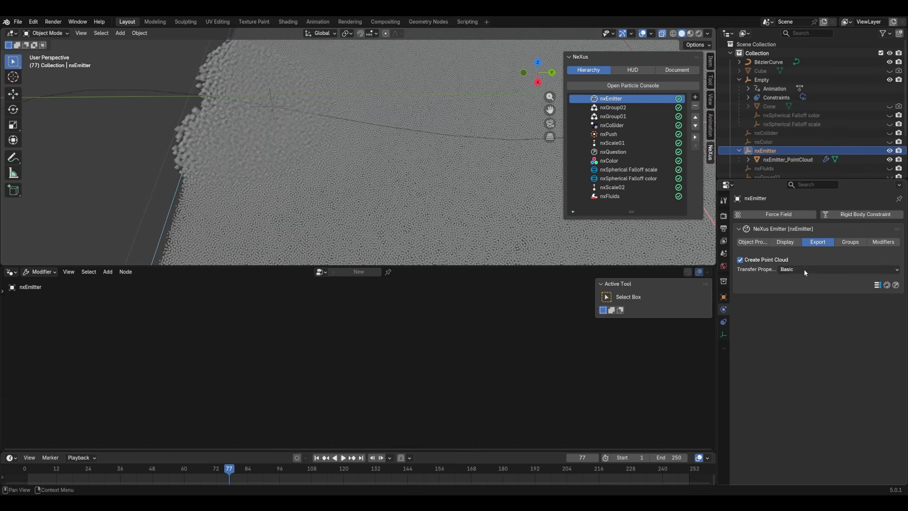
- Select nxEmitter_PointCloud and review the Attributes list in its object data
{"action": "left_click", "coordinate": [773, 159]}
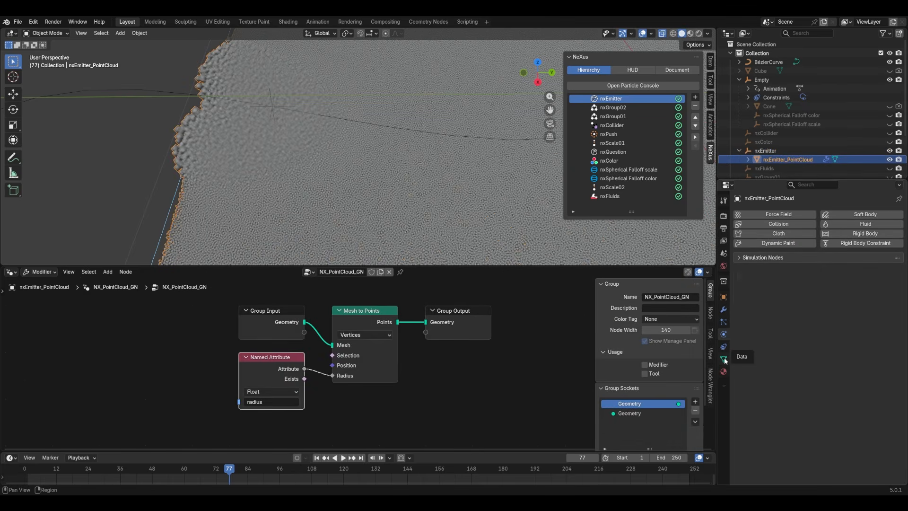
{"action": "left_click", "coordinate": [723, 359]}
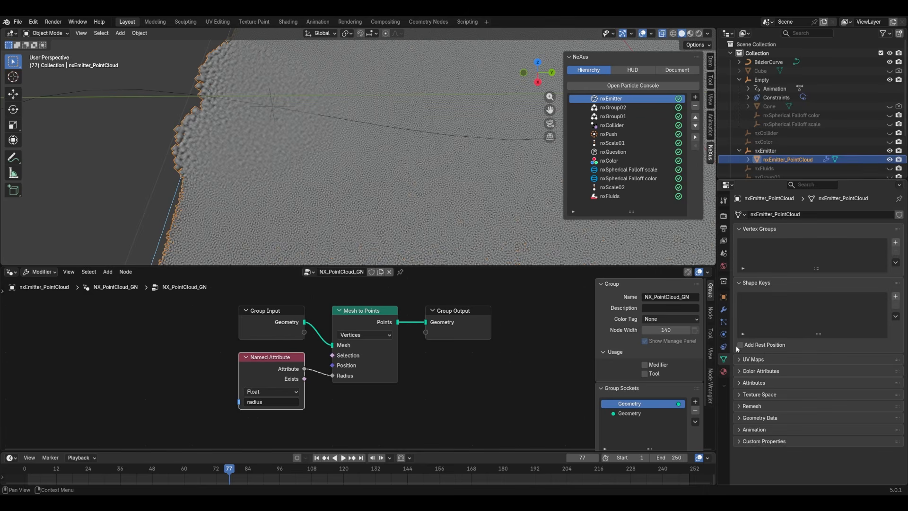
{"action": "left_click", "coordinate": [751, 382]}
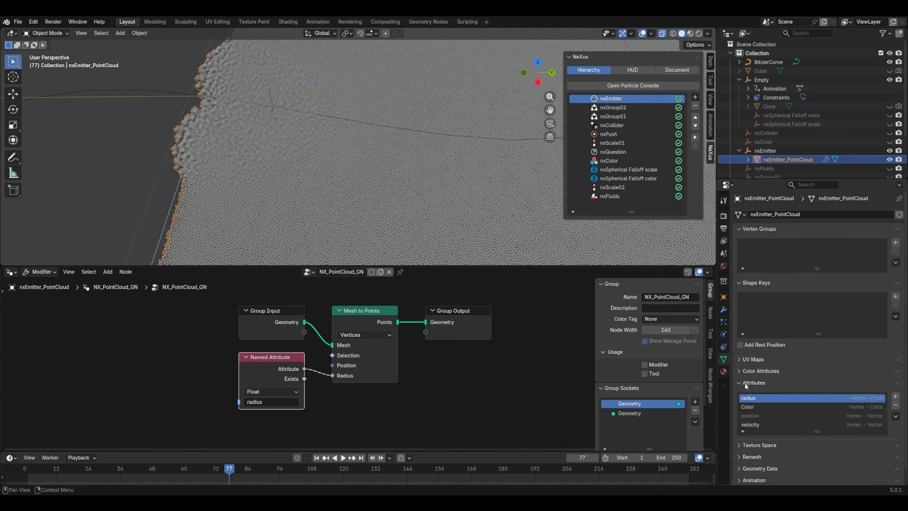
{"action": "scroll", "coordinate": [746, 385], "scroll_direction": "down", "scroll_amount": 1}
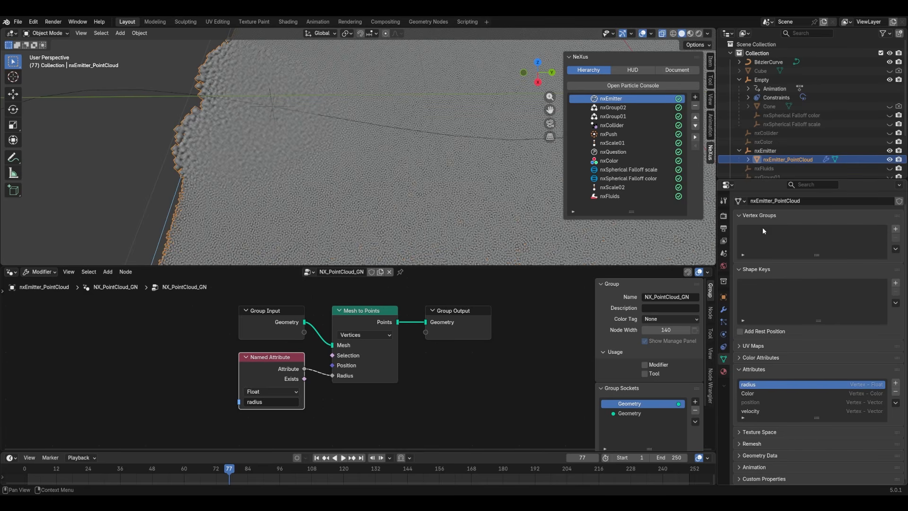
- Switch nxEmitter's Transfer Properties to Custom to check which attributes are exported, and return the setting to Basic
{"action": "left_click", "coordinate": [640, 100]}
{"action": "left_click", "coordinate": [799, 269]}
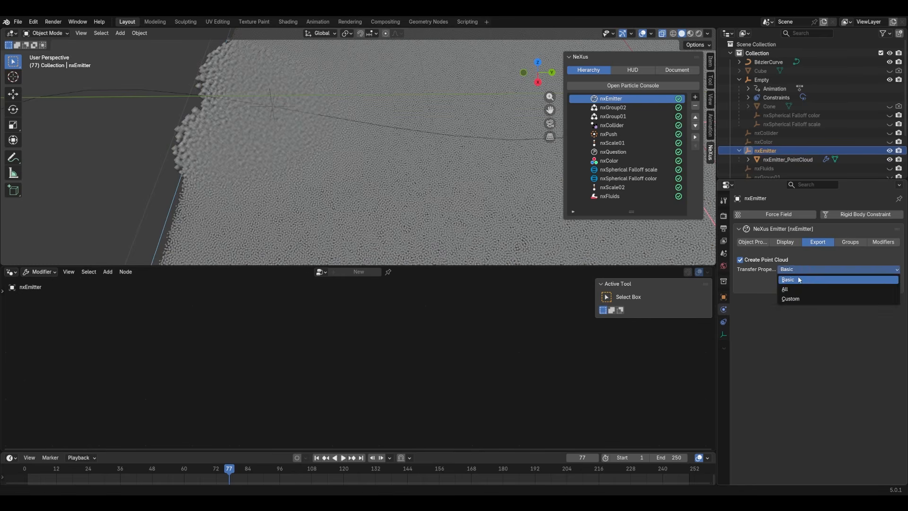
{"action": "left_click", "coordinate": [796, 297]}
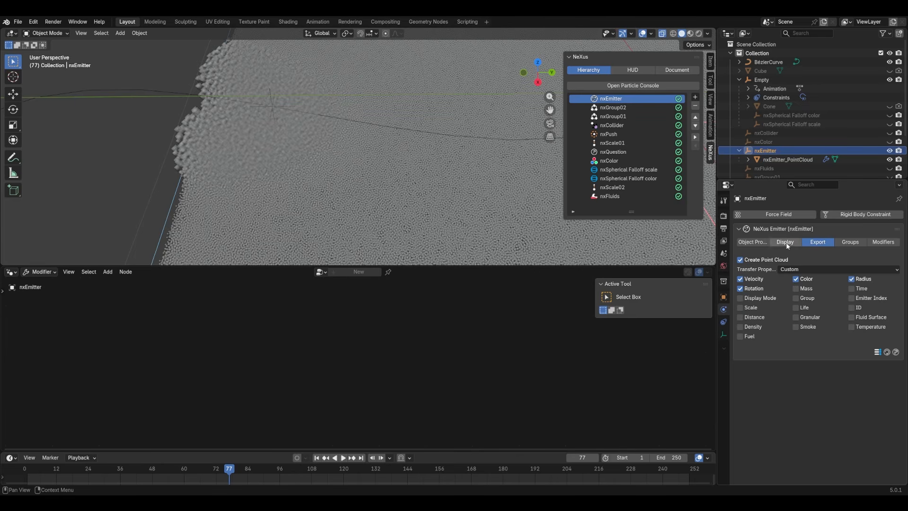
{"action": "left_click", "coordinate": [797, 272]}
{"action": "left_click", "coordinate": [795, 276]}
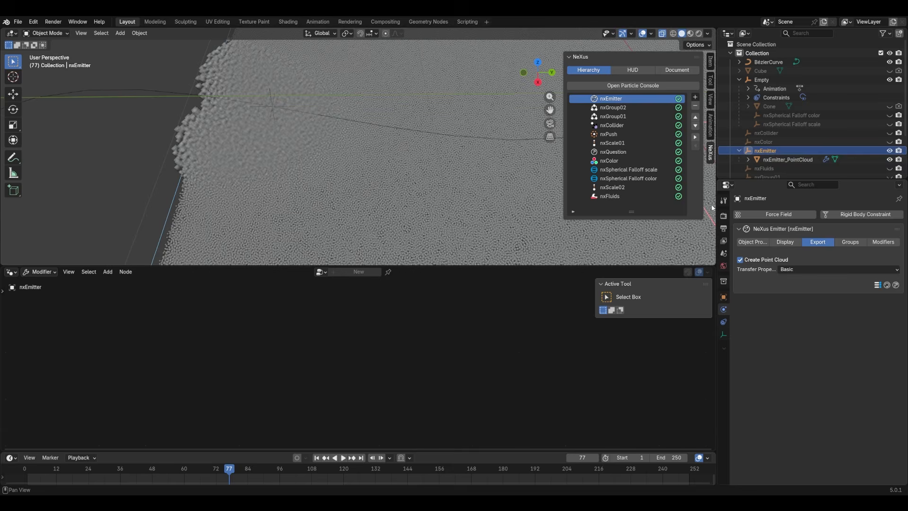
- Select nxEmitter_PointCloud and spread its geometry nodes apart to make room between Mesh to Points and Group Output
{"action": "left_click", "coordinate": [784, 160]}
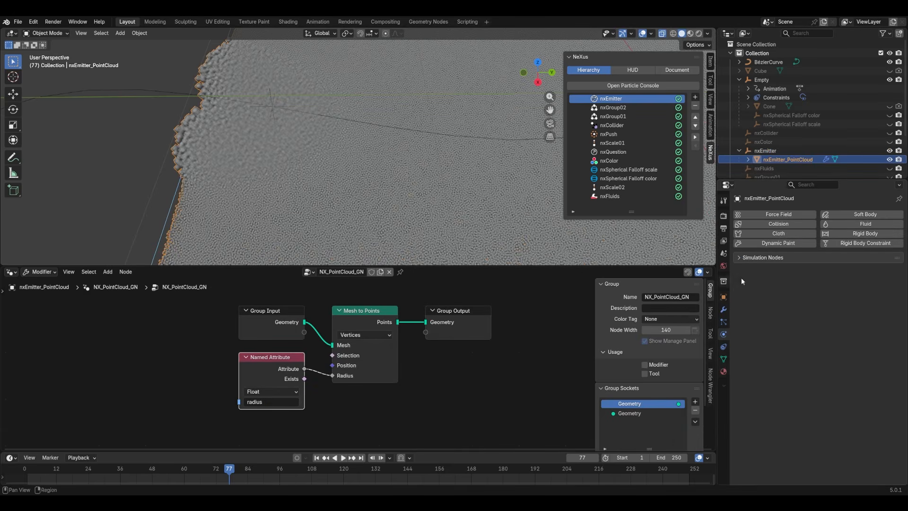
{"action": "left_click_drag", "start_coordinate": [456, 321], "coordinate": [519, 318]}
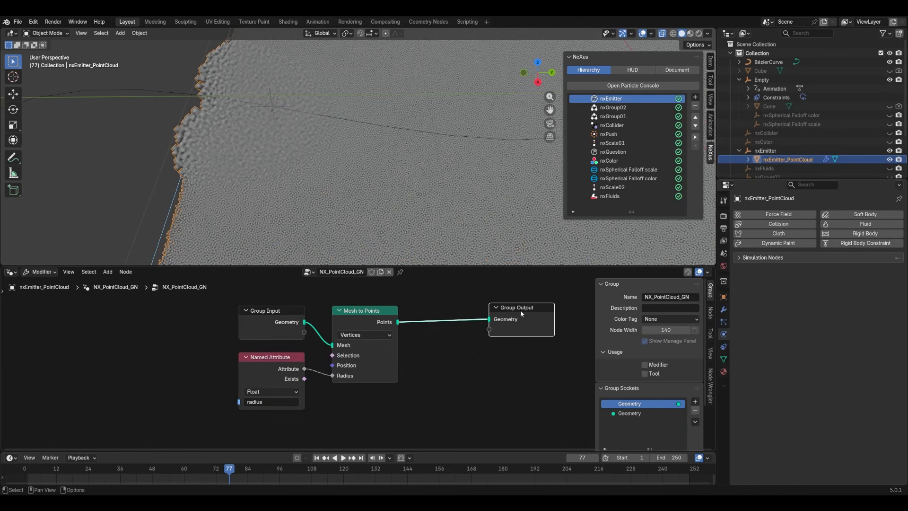
{"action": "middle_click_drag", "start_coordinate": [457, 338], "coordinate": [478, 334]}
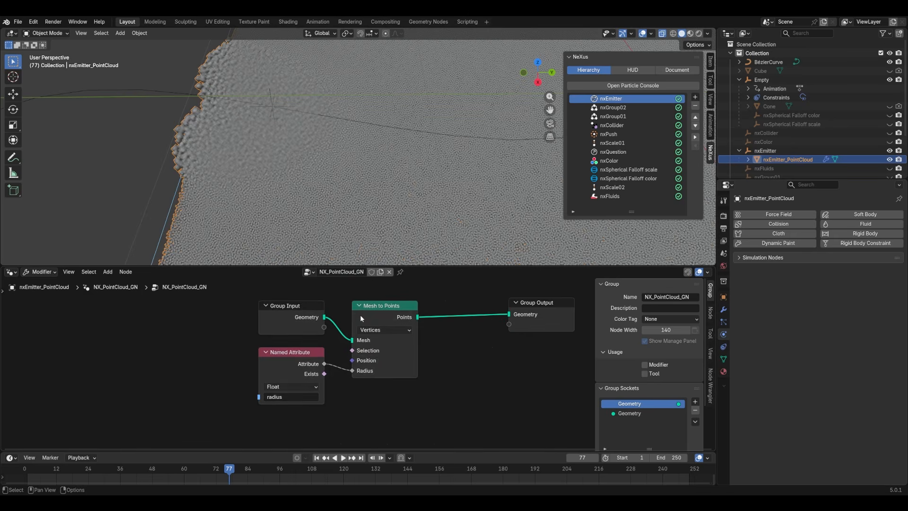
{"action": "left_click_drag", "start_coordinate": [430, 426], "coordinate": [258, 303]}
{"action": "left_click_drag", "start_coordinate": [387, 319], "coordinate": [298, 310]}
{"action": "left_click", "coordinate": [412, 346]}
{"action": "middle_click_drag", "start_coordinate": [367, 331], "coordinate": [380, 348]}
{"action": "left_click", "coordinate": [325, 326]}
- Add a Set Material node on the link between Mesh to Points and Group Output
{"action": "key", "text": "shift+a"}
{"action": "mouse_move", "coordinate": [437, 376]}
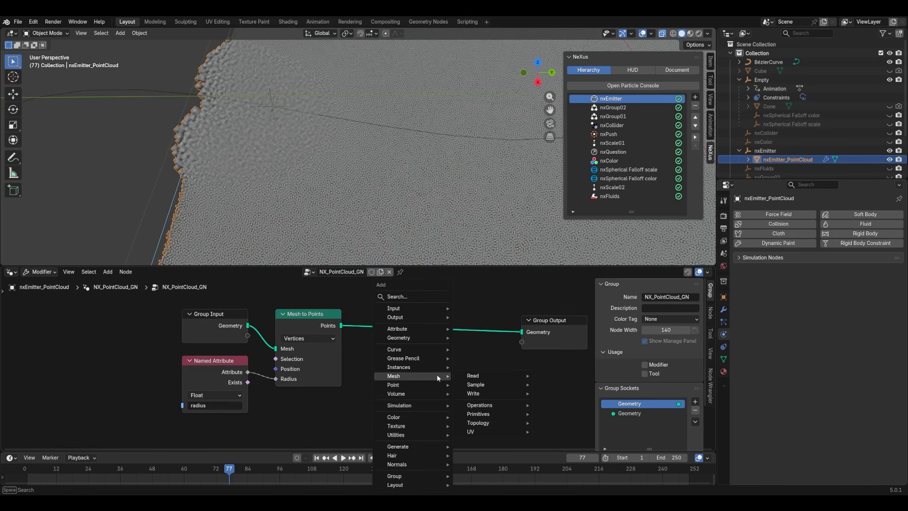
{"action": "type", "text": "geo"}
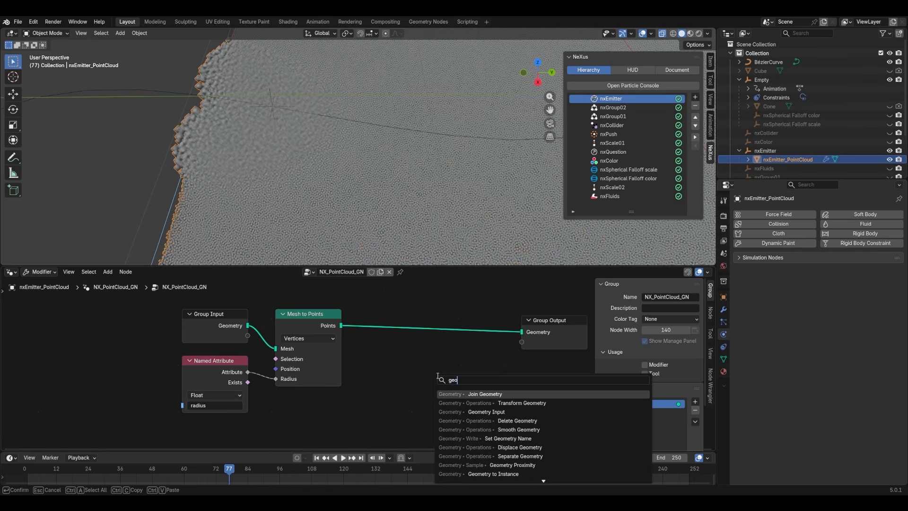
{"action": "key", "text": "BackSpace"}
{"action": "key", "text": "BackSpace"}
{"action": "key", "text": "BackSpace"}
{"action": "type", "text": "set mate"}
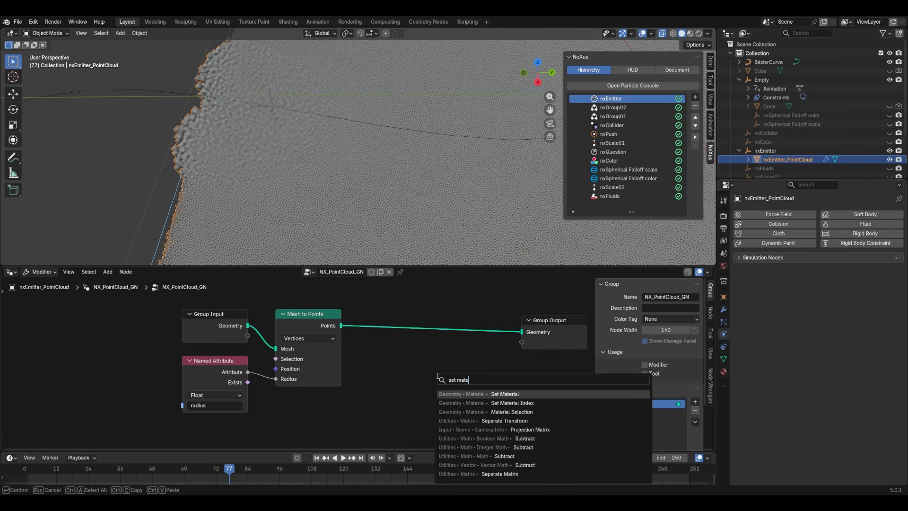
{"action": "key", "text": "Return"}
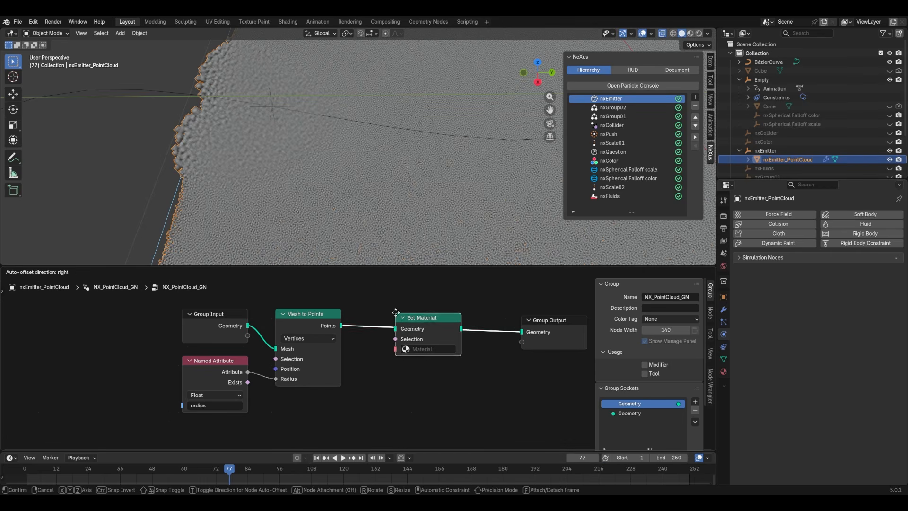
{"action": "left_click", "coordinate": [393, 312]}
- Create a new material named Grain on nxEmitter_PointCloud and assign it in the Set Material node
{"action": "left_click", "coordinate": [723, 372]}
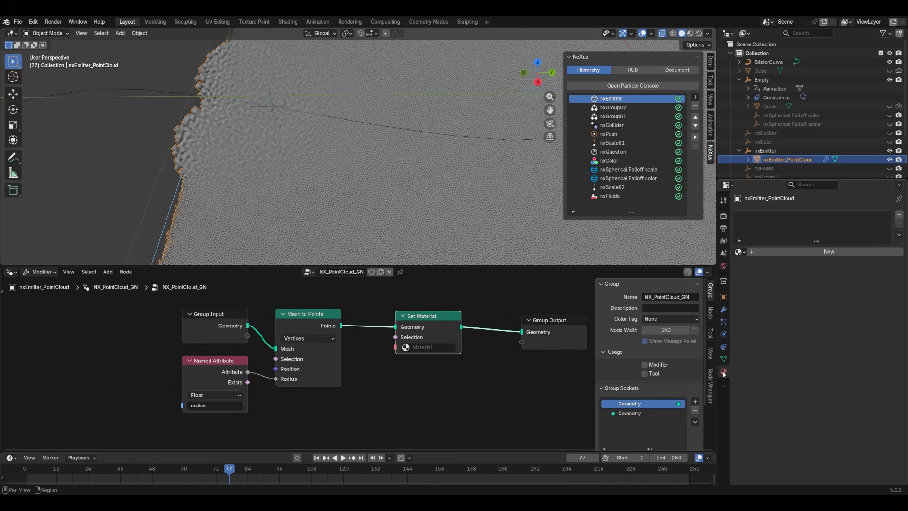
{"action": "left_click", "coordinate": [857, 251]}
{"action": "left_click", "coordinate": [792, 252]}
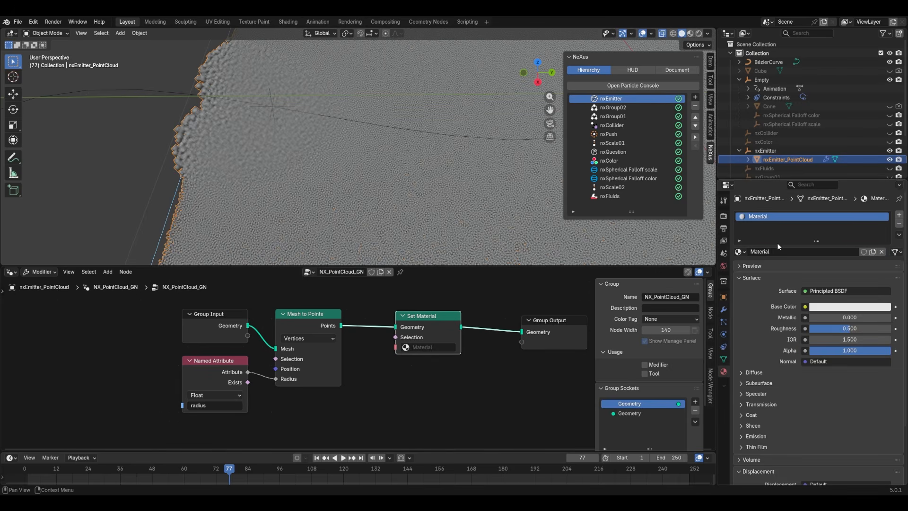
{"action": "left_click", "coordinate": [772, 250]}
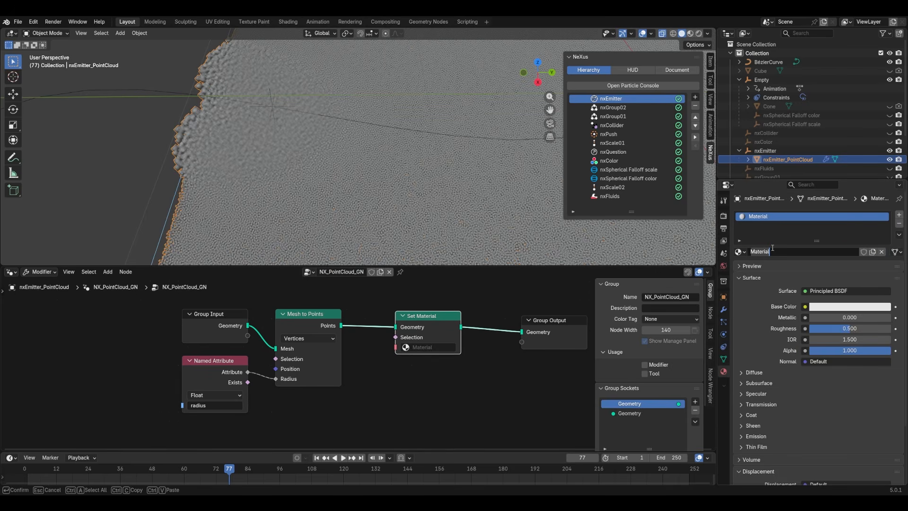
{"action": "type", "text": "Grain"}
{"action": "key", "text": "Return"}
{"action": "left_click", "coordinate": [428, 347]}
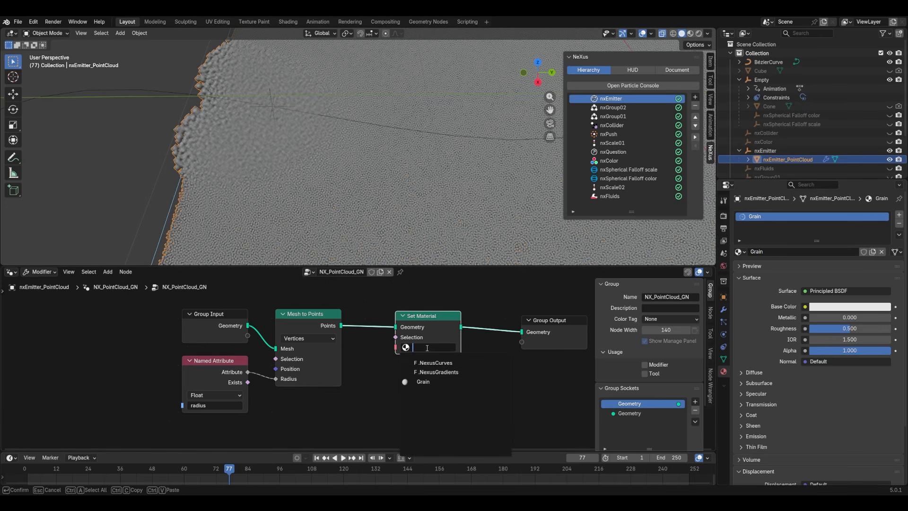
{"action": "left_click", "coordinate": [437, 381]}
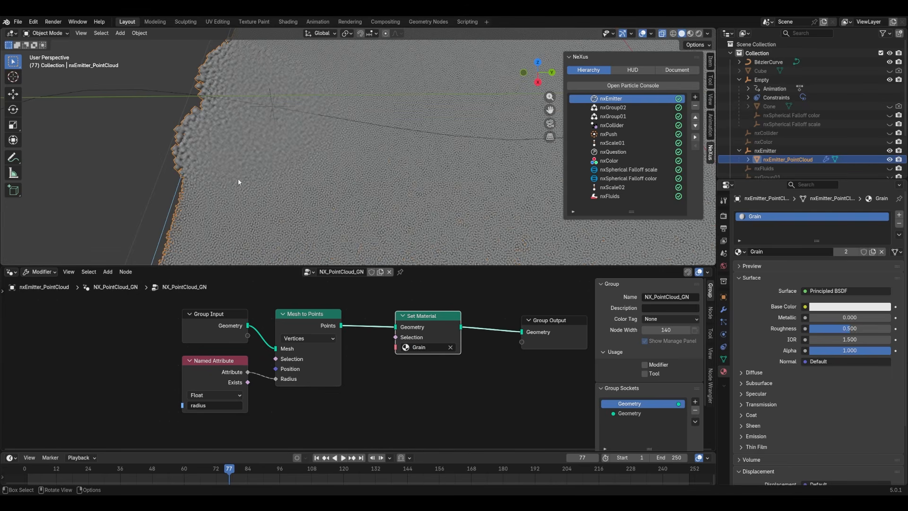
- Show the Grain material's shader nodes in the lower editor and switch the viewport to rendered shading around the enlarged particles
{"action": "left_click", "coordinate": [11, 272]}
{"action": "left_click", "coordinate": [31, 344]}
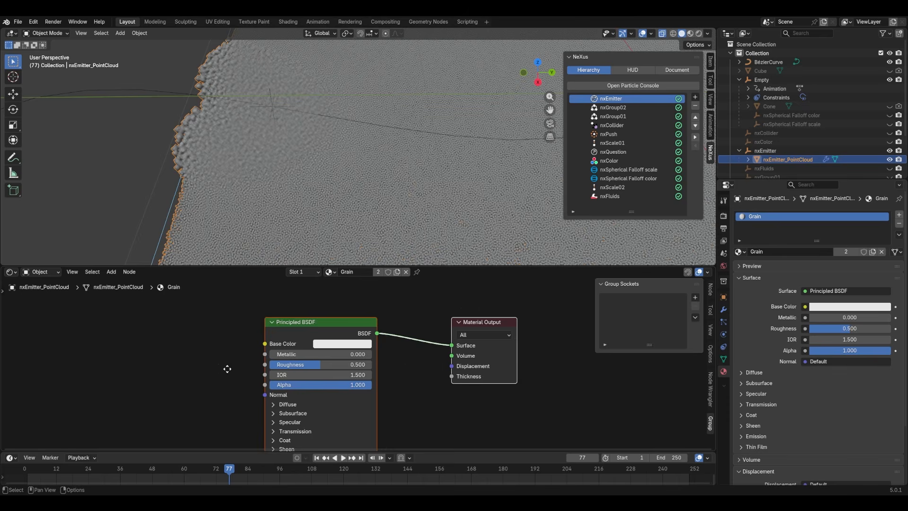
{"action": "middle_click_drag", "start_coordinate": [228, 368], "coordinate": [280, 358]}
{"action": "left_click", "coordinate": [698, 33]}
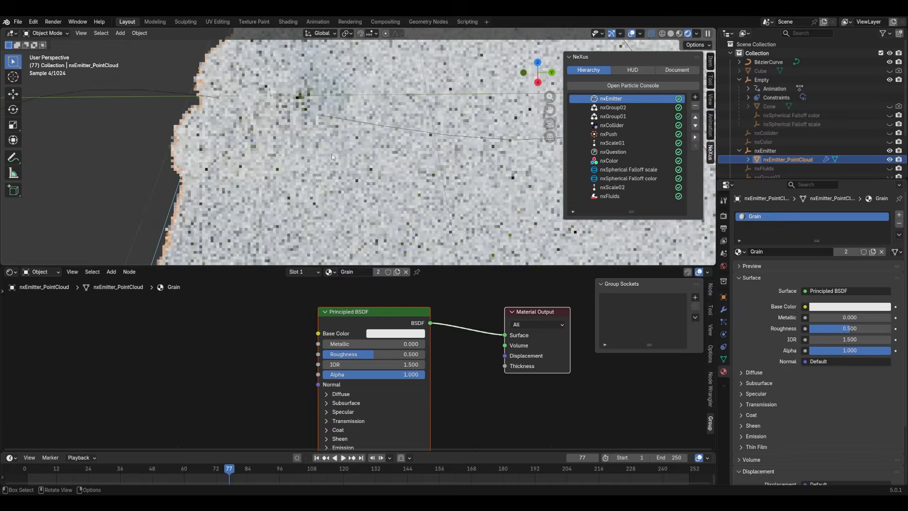
{"action": "middle_click_drag", "start_coordinate": [301, 166], "coordinate": [323, 203], "text": "shift"}
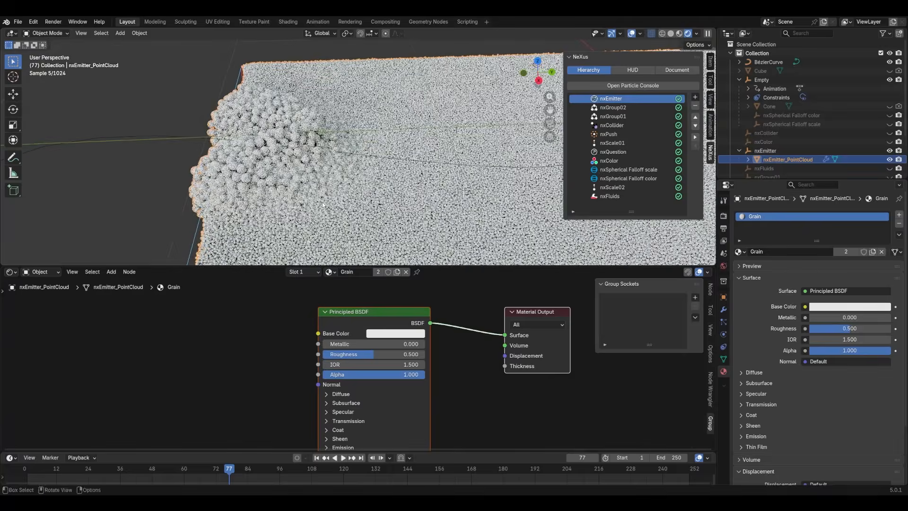
- Add an Attribute node reading Color and connect its Color output to the Principled BSDF's Base Color
{"action": "key", "text": "shift+a"}
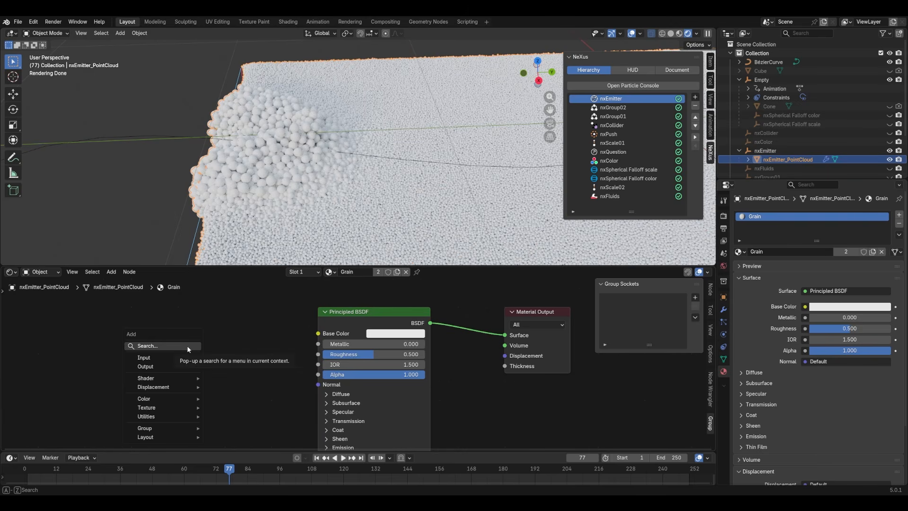
{"action": "type", "text": "att"}
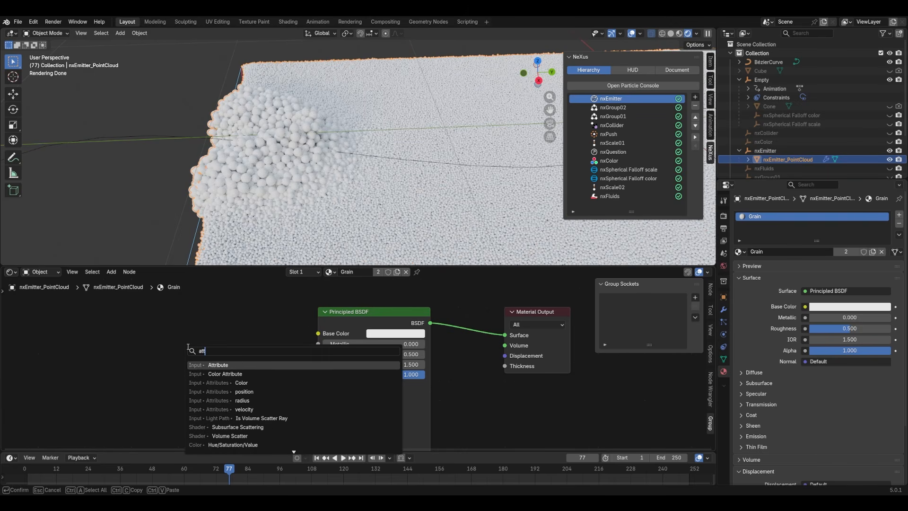
{"action": "key", "text": "Return"}
{"action": "left_click", "coordinate": [191, 346]}
{"action": "left_click", "coordinate": [166, 387]}
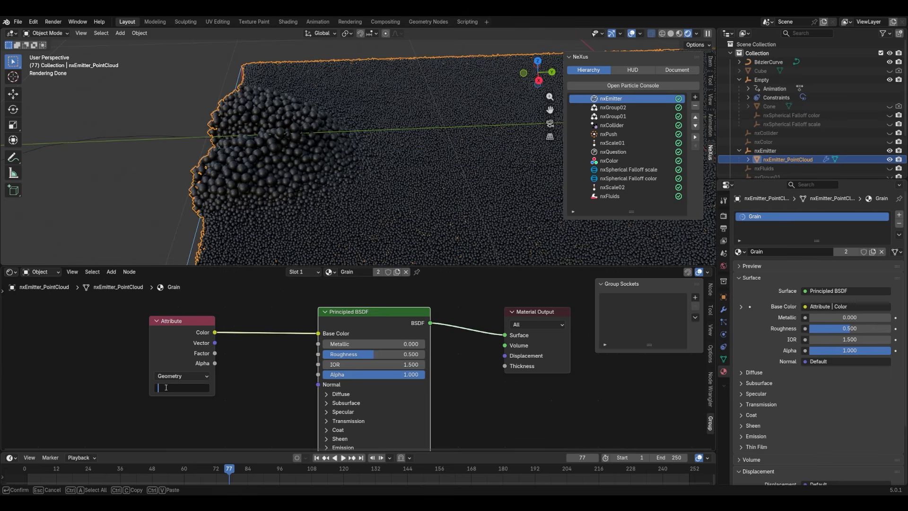
{"action": "type", "text": "Color"}
{"action": "key", "text": "Return"}
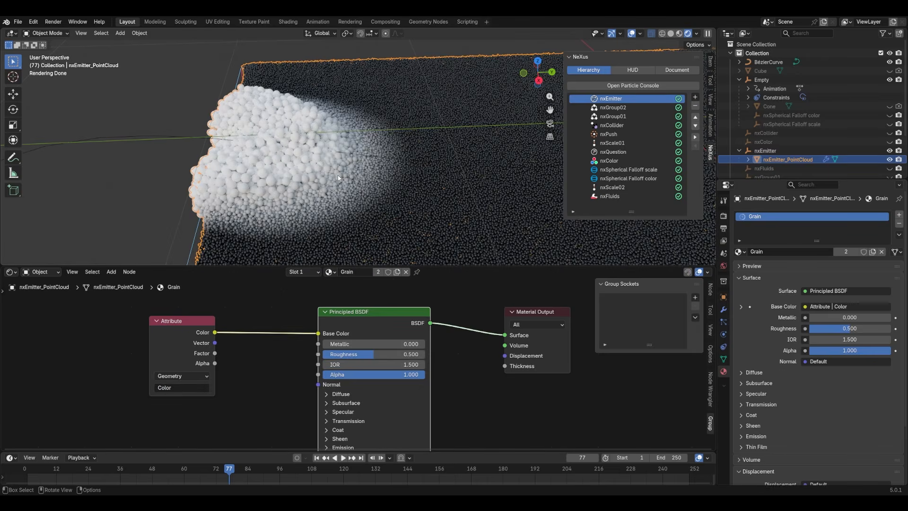
{"action": "left_click", "coordinate": [146, 226]}
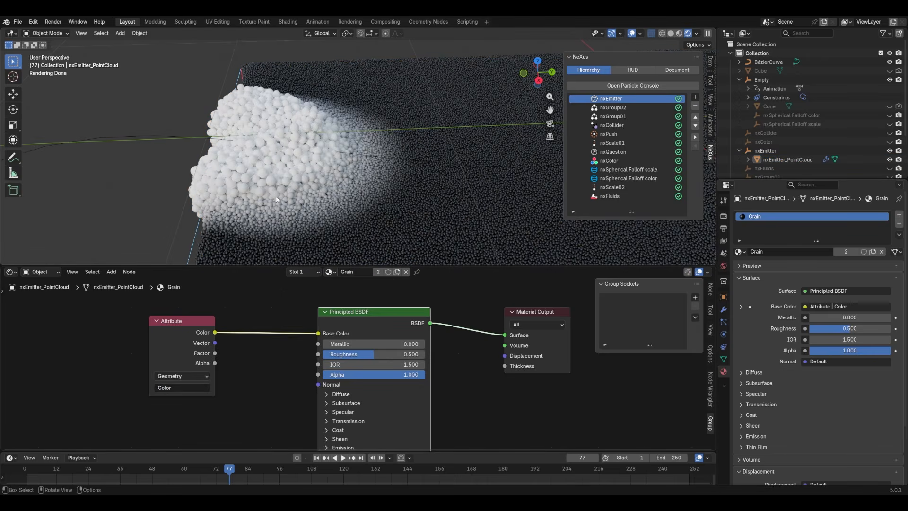
{"action": "middle_click_drag", "start_coordinate": [283, 201], "coordinate": [280, 189]}
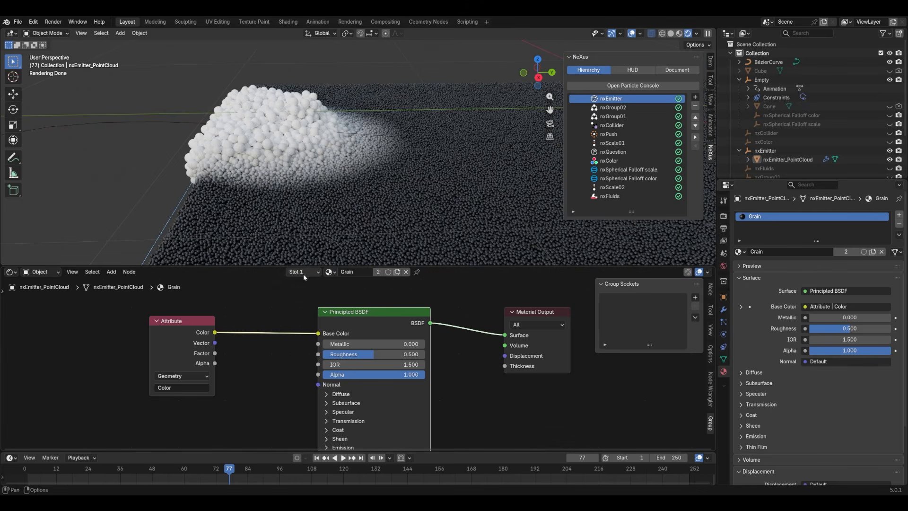
- Compare the Attribute node's name with the Color entry in the point cloud's Attributes list
{"action": "left_click", "coordinate": [173, 342]}
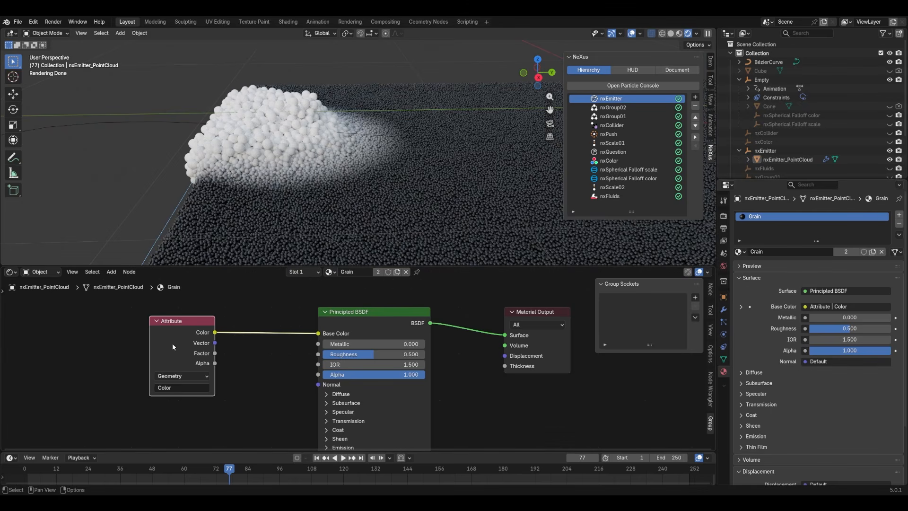
{"action": "left_click", "coordinate": [723, 360]}
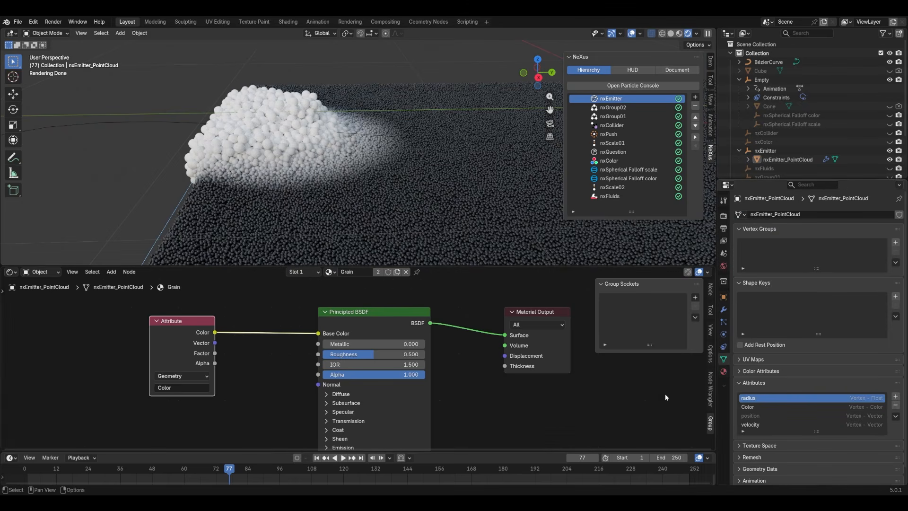
{"action": "left_click", "coordinate": [756, 409]}
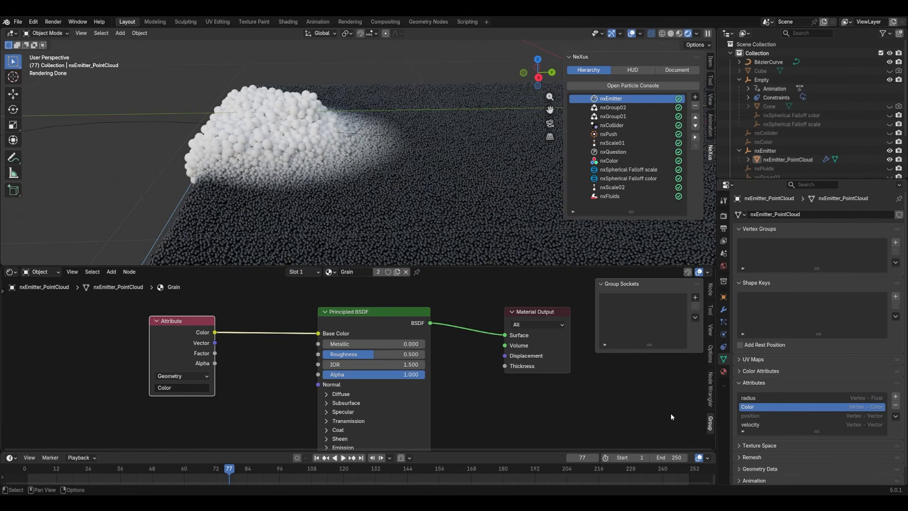
{"action": "left_click", "coordinate": [164, 388]}
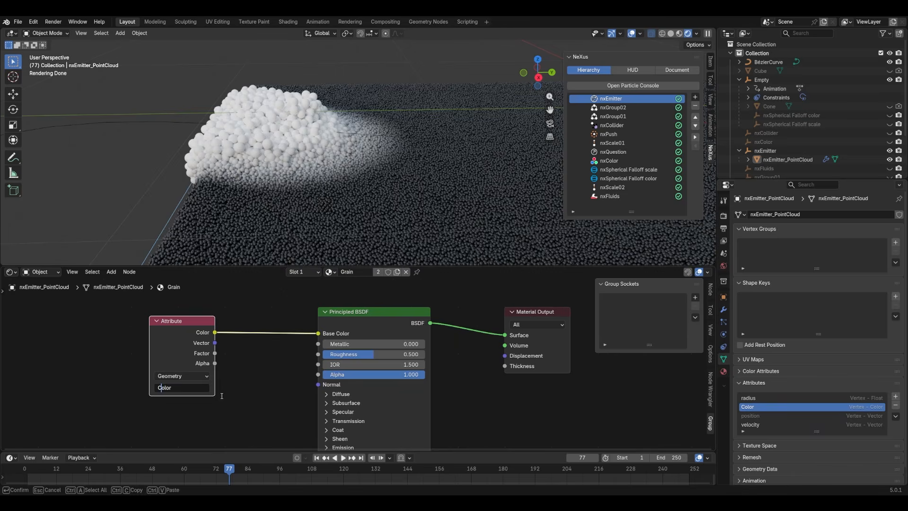
{"action": "key", "text": "Return"}
- Move the Attribute node away from the Principled BSDF and insert a Color Ramp on the link between them
{"action": "middle_click_drag", "start_coordinate": [178, 329], "coordinate": [374, 326]}
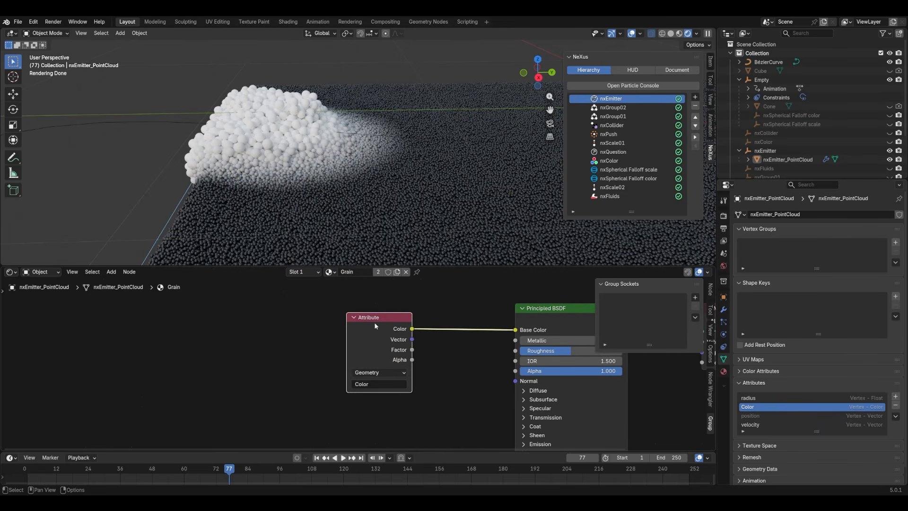
{"action": "left_click_drag", "start_coordinate": [374, 326], "coordinate": [113, 326]}
{"action": "left_click", "coordinate": [250, 373]}
{"action": "middle_click_drag", "start_coordinate": [240, 368], "coordinate": [268, 380]}
{"action": "middle_click_drag", "start_coordinate": [309, 161], "coordinate": [313, 197]}
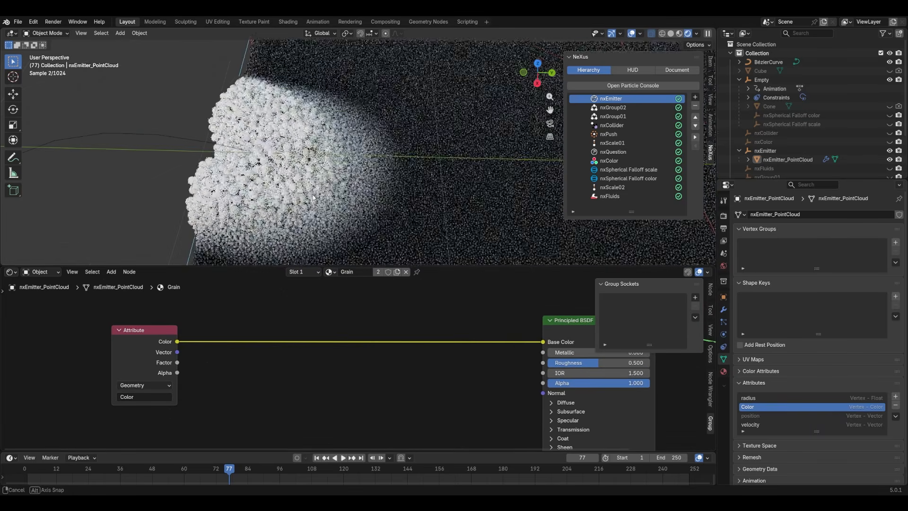
{"action": "scroll", "coordinate": [327, 205], "scroll_direction": "down", "scroll_amount": 5}
{"action": "scroll", "coordinate": [330, 203], "scroll_direction": "up", "scroll_amount": 5}
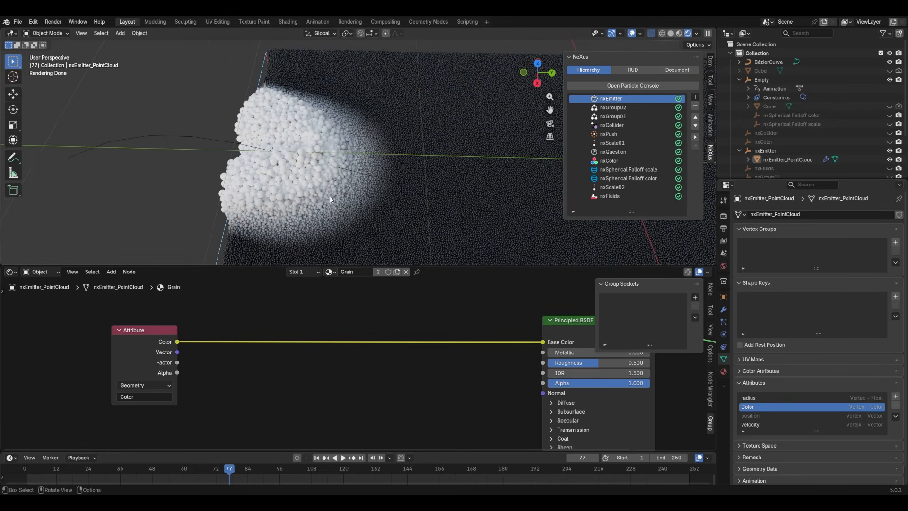
{"action": "middle_click_drag", "start_coordinate": [318, 221], "coordinate": [365, 187]}
{"action": "scroll", "coordinate": [337, 200], "scroll_direction": "up", "scroll_amount": 3}
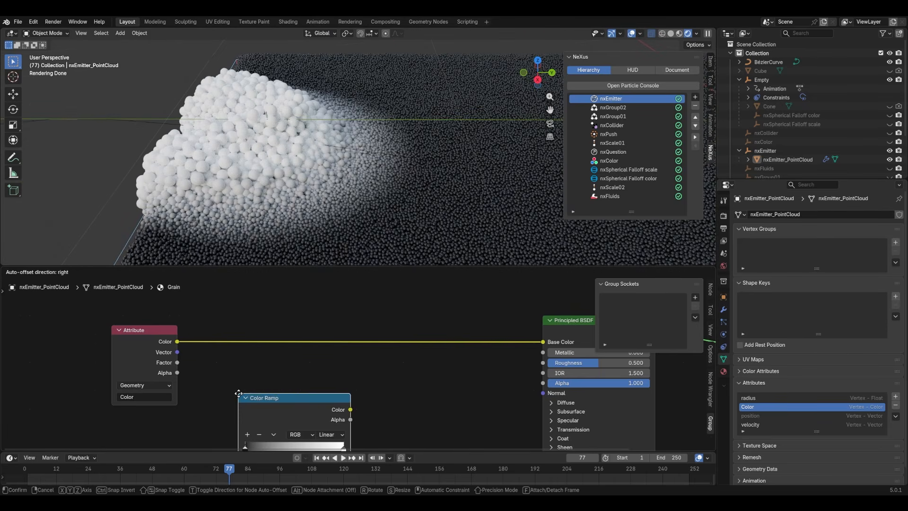
{"action": "left_click", "coordinate": [265, 325]}
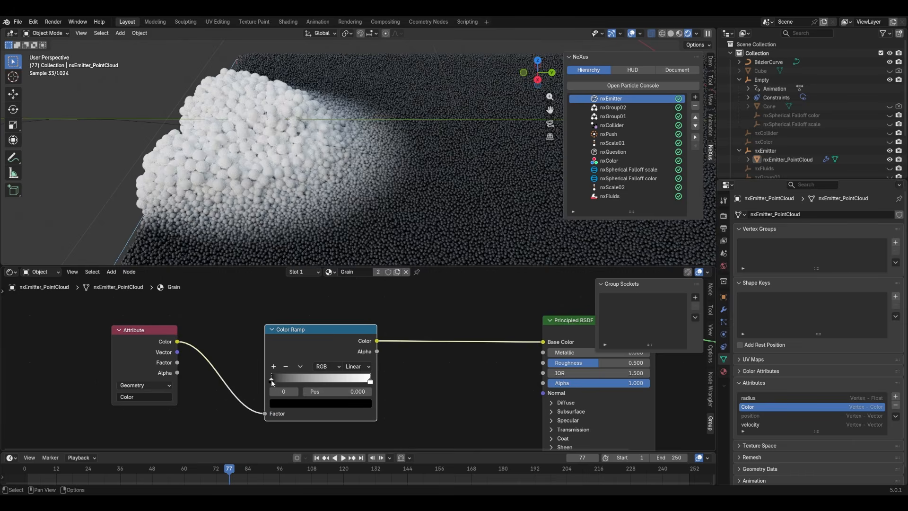
{"action": "mouse_move", "coordinate": [272, 378]}
{"action": "left_mouse_down"}
{"action": "mouse_move", "coordinate": [302, 378]}
{"action": "mouse_move", "coordinate": [267, 374]}
{"action": "left_mouse_up"}
- Move the Attribute node farther away and insert a Map Range node on its link to the Color Ramp
{"action": "left_click", "coordinate": [222, 334]}
{"action": "middle_click_drag", "start_coordinate": [227, 334], "coordinate": [349, 314]}
{"action": "left_click_drag", "start_coordinate": [245, 318], "coordinate": [137, 318]}
{"action": "key", "text": "shift+a"}
{"action": "type", "text": "ma"}
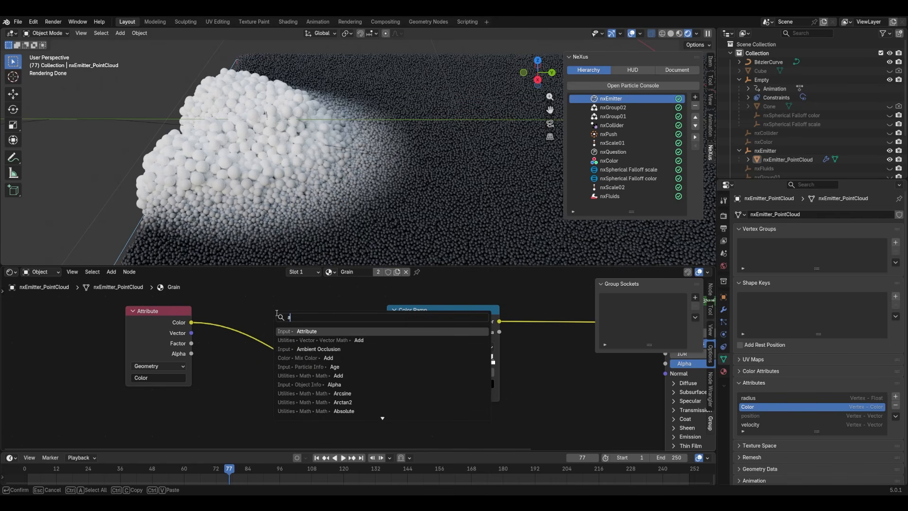
{"action": "type", "text": "p r"}
{"action": "key", "text": "Return"}
{"action": "left_click", "coordinate": [276, 313]}
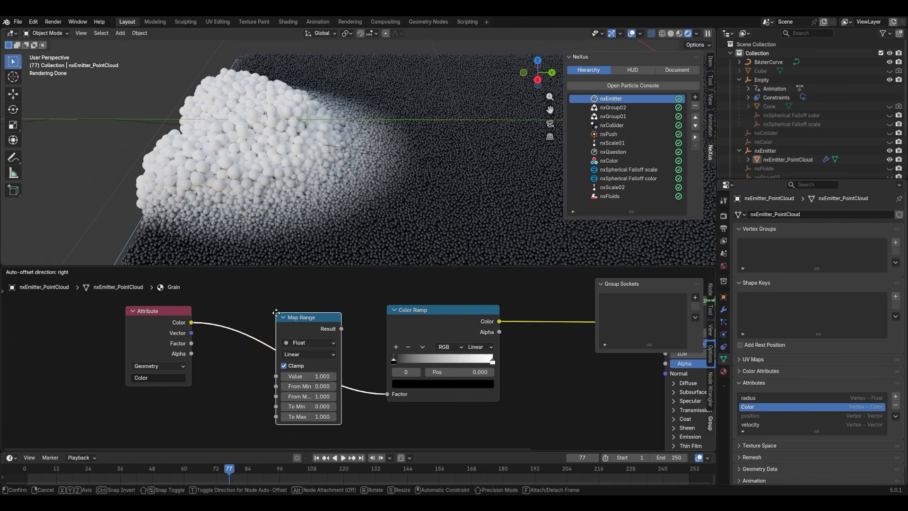
- Try different From Min and To Max values on the Map Range node
{"action": "mouse_move", "coordinate": [305, 386]}
{"action": "left_mouse_down"}
{"action": "mouse_move", "coordinate": [323, 386]}
{"action": "mouse_move", "coordinate": [309, 386]}
{"action": "left_mouse_up"}
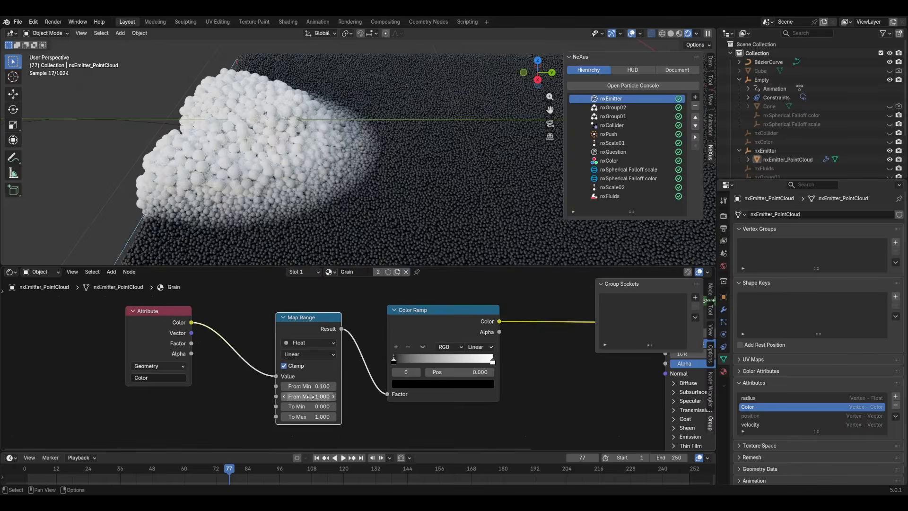
{"action": "mouse_move", "coordinate": [308, 416]}
{"action": "left_mouse_down"}
{"action": "mouse_move", "coordinate": [359, 416]}
{"action": "mouse_move", "coordinate": [310, 416]}
{"action": "left_mouse_up"}
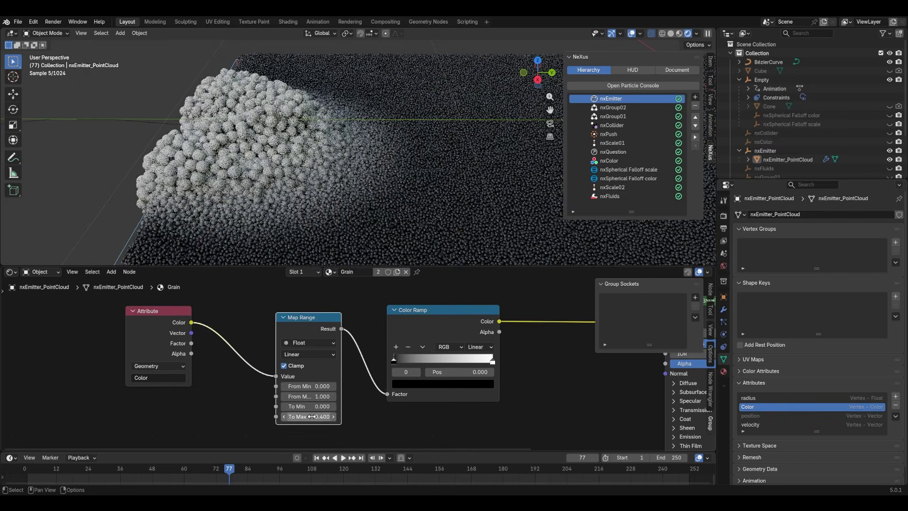
- Add two stops to the Color Ramp and space them between its ends, the first of them at position 0.341
{"action": "middle_click_drag", "start_coordinate": [424, 393], "coordinate": [347, 378]}
{"action": "left_click", "coordinate": [318, 332]}
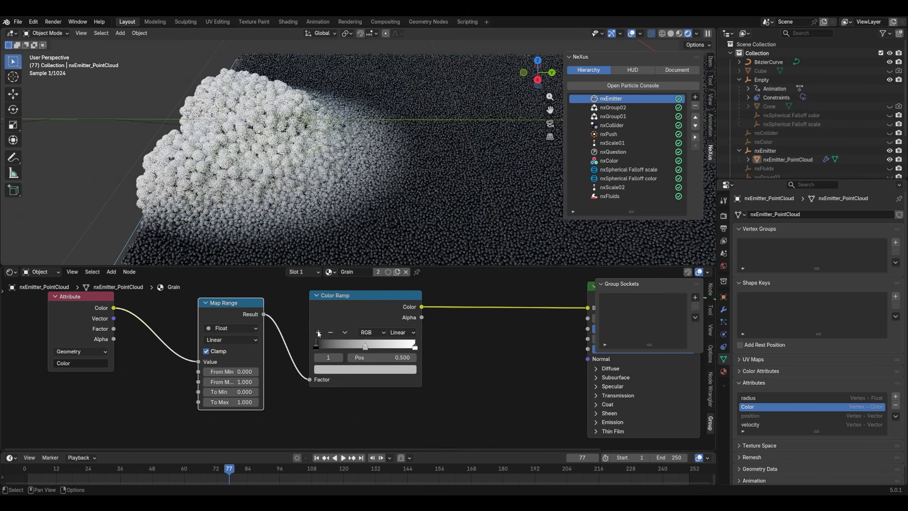
{"action": "left_click", "coordinate": [317, 332]}
{"action": "left_click_drag", "start_coordinate": [368, 348], "coordinate": [381, 347]}
{"action": "mouse_move", "coordinate": [378, 346]}
{"action": "left_mouse_down"}
{"action": "mouse_move", "coordinate": [394, 347]}
{"action": "mouse_move", "coordinate": [362, 346]}
{"action": "left_mouse_up"}
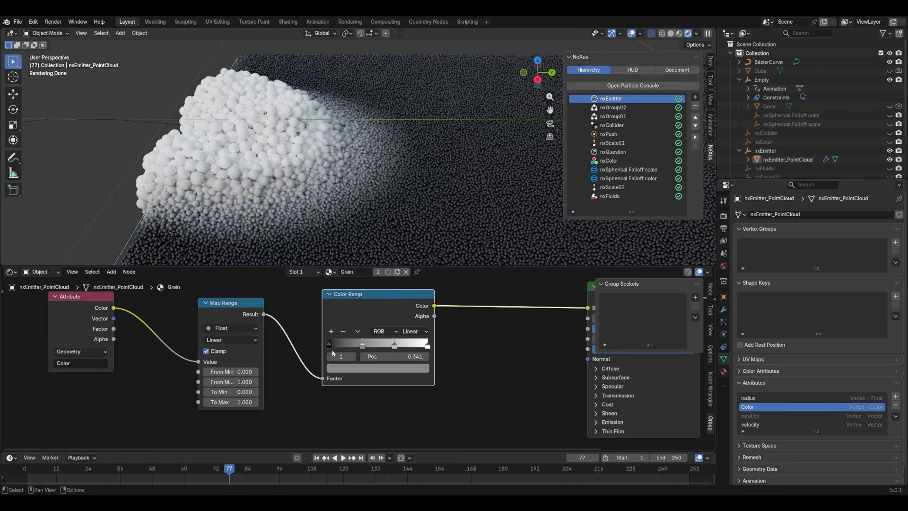
- Change the Color Ramp's black starting stop to white
{"action": "left_click", "coordinate": [328, 348]}
{"action": "left_click", "coordinate": [341, 368]}
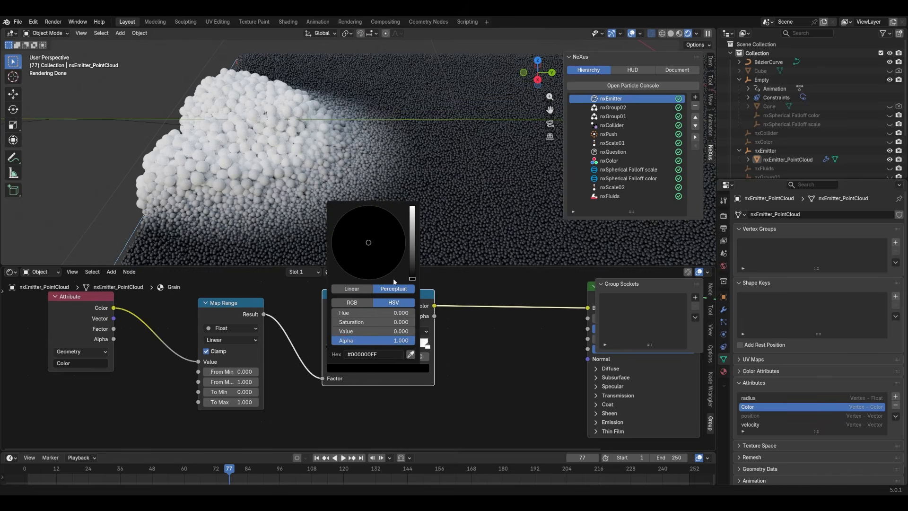
{"action": "left_click_drag", "start_coordinate": [410, 266], "coordinate": [411, 208]}
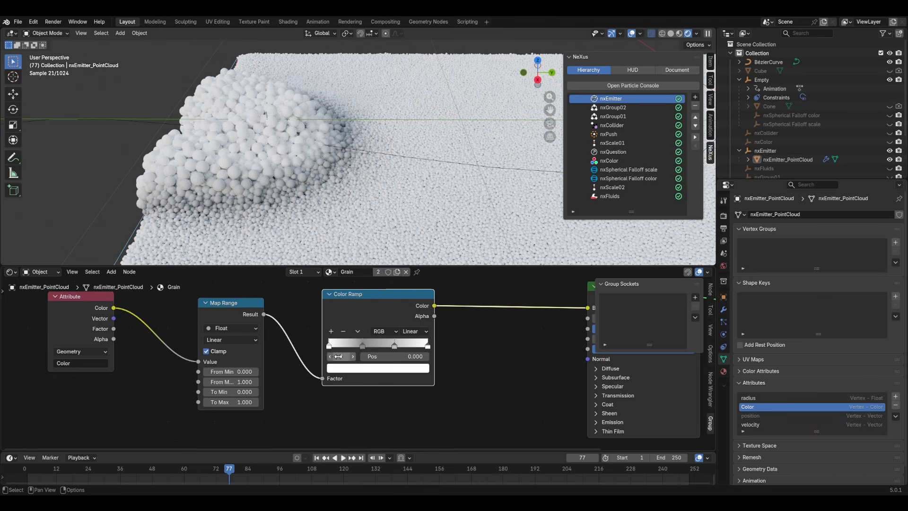
- Color the Color Ramp's stop at 0.341 a fully bright, saturated azure blue
{"action": "left_click", "coordinate": [362, 346]}
{"action": "left_click", "coordinate": [362, 369]}
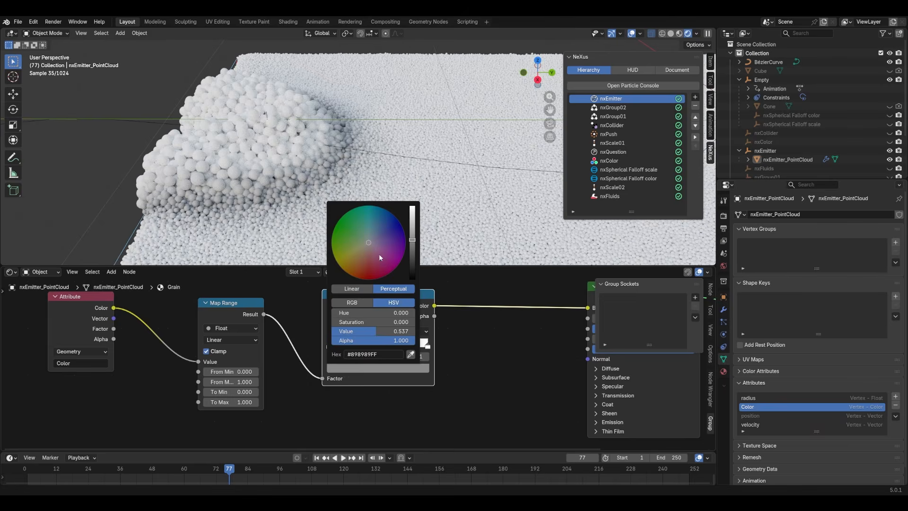
{"action": "left_click_drag", "start_coordinate": [373, 246], "coordinate": [368, 205]}
{"action": "left_click_drag", "start_coordinate": [412, 239], "coordinate": [412, 206]}
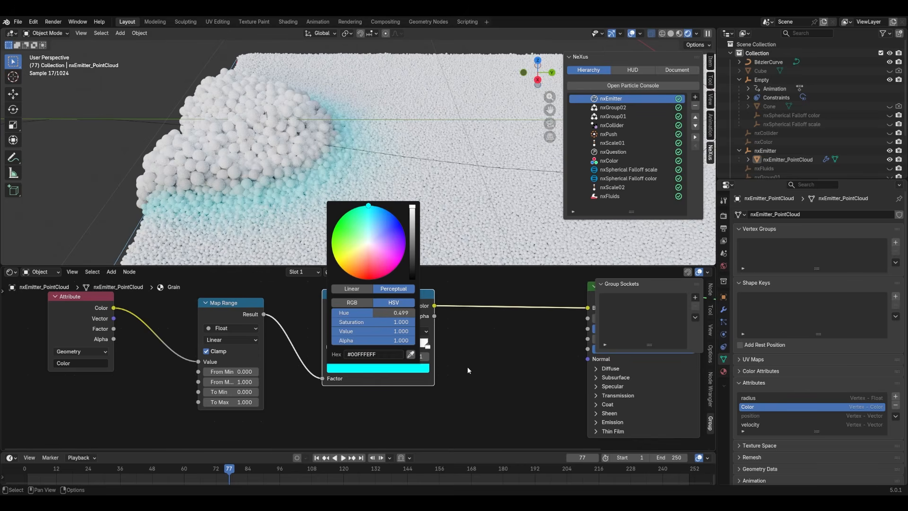
{"action": "left_click_drag", "start_coordinate": [392, 240], "coordinate": [386, 210]}
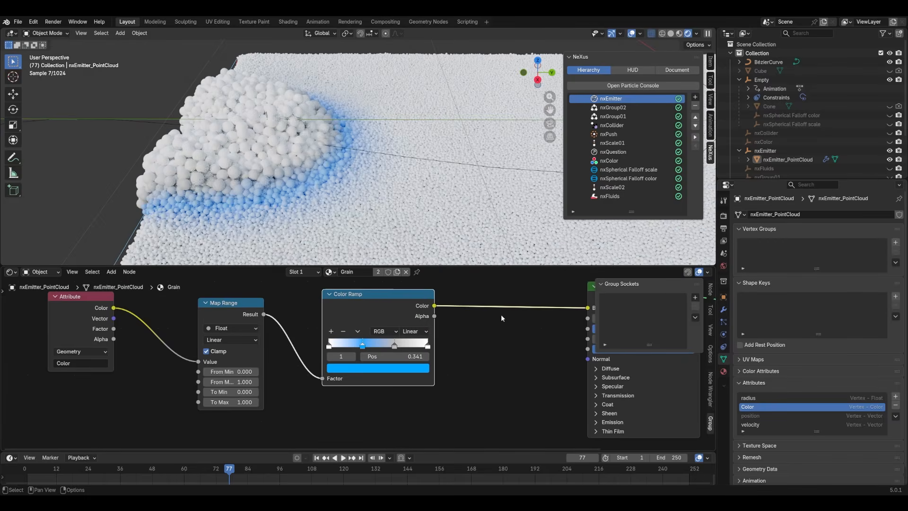
- Color the other middle stop magenta (#FF00FA) and swap the two middle stops, placing magenta at position 0.416
{"action": "left_click", "coordinate": [395, 347]}
{"action": "left_click", "coordinate": [378, 368]}
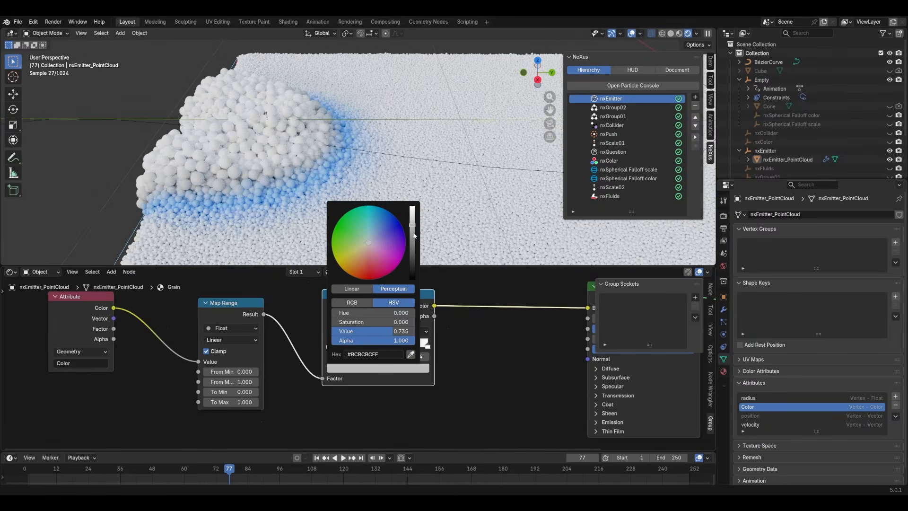
{"action": "left_click_drag", "start_coordinate": [368, 242], "coordinate": [400, 261]}
{"action": "left_click_drag", "start_coordinate": [411, 223], "coordinate": [412, 206]}
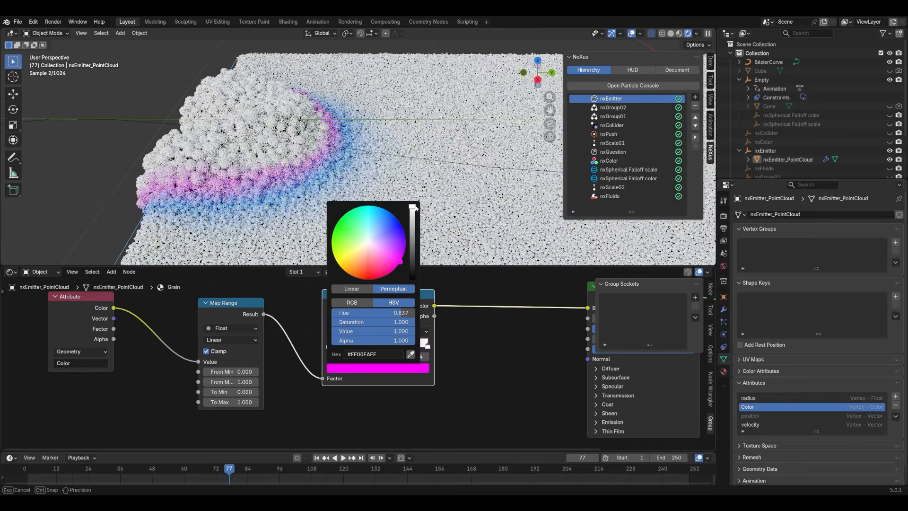
{"action": "left_click_drag", "start_coordinate": [369, 345], "coordinate": [404, 342]}
{"action": "left_click_drag", "start_coordinate": [394, 346], "coordinate": [370, 349]}
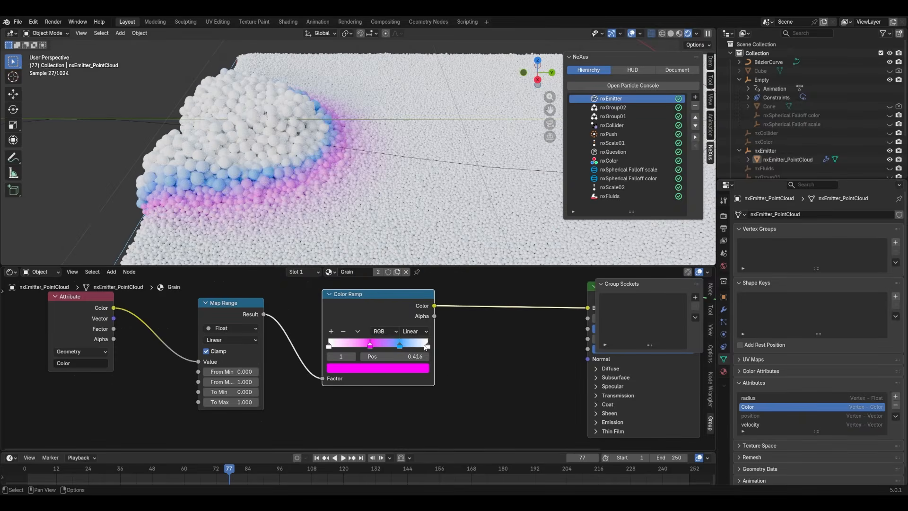
- Change the Color Ramp's white end stop to a saturated deep blue
{"action": "left_click", "coordinate": [428, 345]}
{"action": "left_click", "coordinate": [394, 369]}
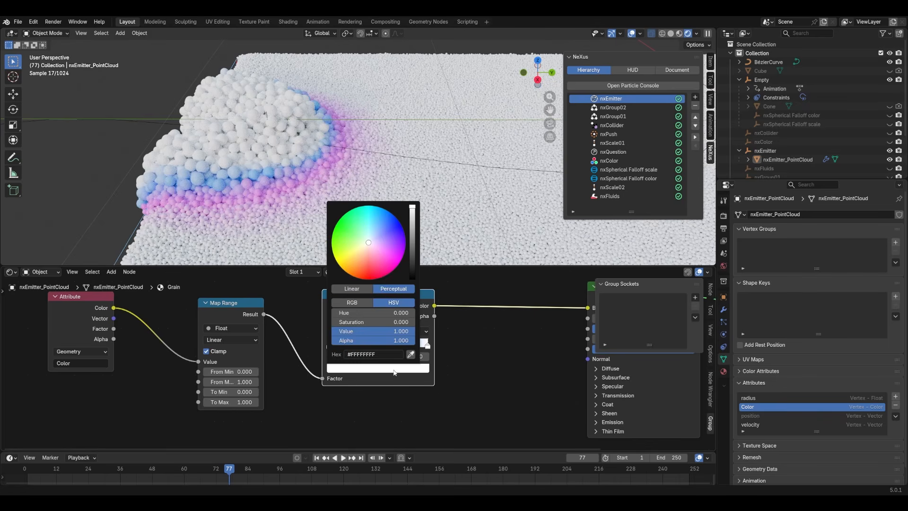
{"action": "left_click_drag", "start_coordinate": [366, 265], "coordinate": [393, 216]}
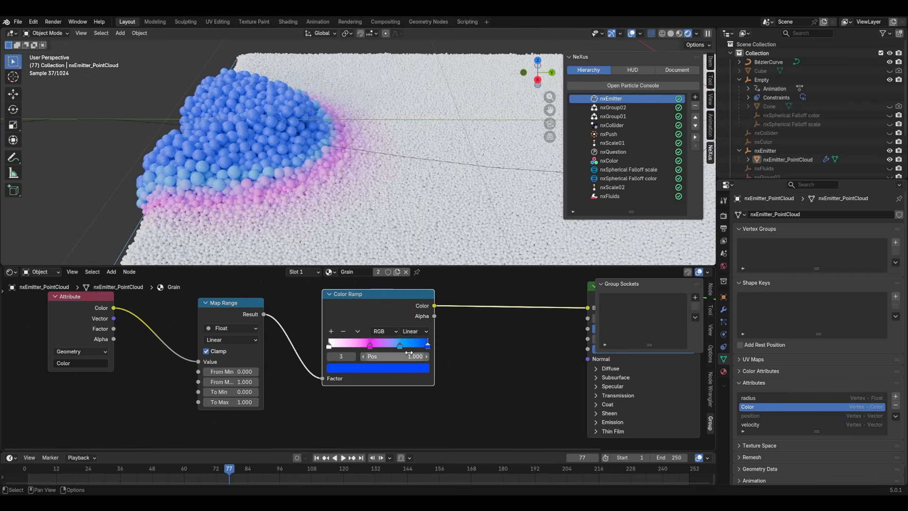
- Reposition the Color Ramp stops so deep blue lies between magenta and azure, with azure nearest the end of the ramp
{"action": "left_click", "coordinate": [414, 345]}
{"action": "left_click_drag", "start_coordinate": [425, 346], "coordinate": [402, 346]}
{"action": "middle_click_drag", "start_coordinate": [312, 178], "coordinate": [280, 158]}
{"action": "scroll", "coordinate": [280, 158], "scroll_direction": "up", "scroll_amount": 2}
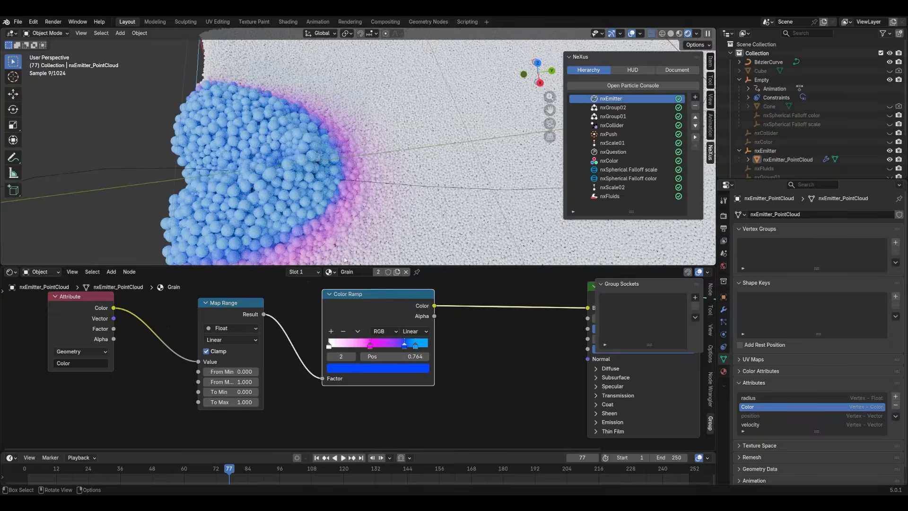
{"action": "left_click_drag", "start_coordinate": [404, 346], "coordinate": [316, 335]}
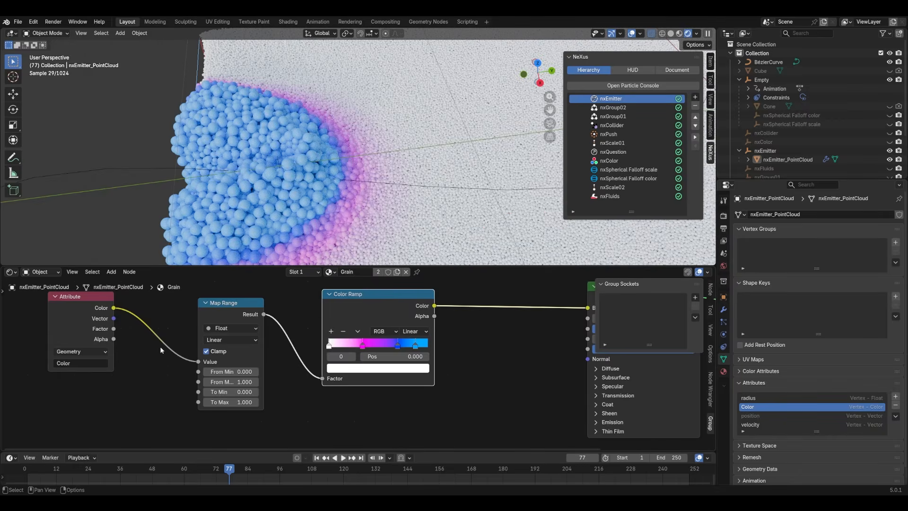
{"action": "middle_click_drag", "start_coordinate": [135, 334], "coordinate": [155, 359]}
{"action": "scroll", "coordinate": [260, 340], "scroll_direction": "down", "scroll_amount": 2}
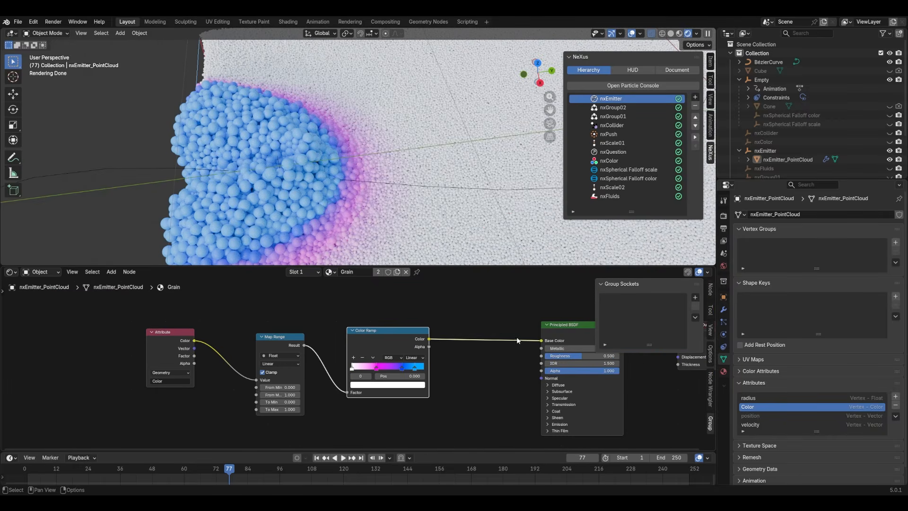
{"action": "middle_click_drag", "start_coordinate": [505, 357], "coordinate": [418, 338]}
{"action": "scroll", "coordinate": [433, 348], "scroll_direction": "down", "scroll_amount": 5}
{"action": "scroll", "coordinate": [435, 349], "scroll_direction": "up", "scroll_amount": 6}
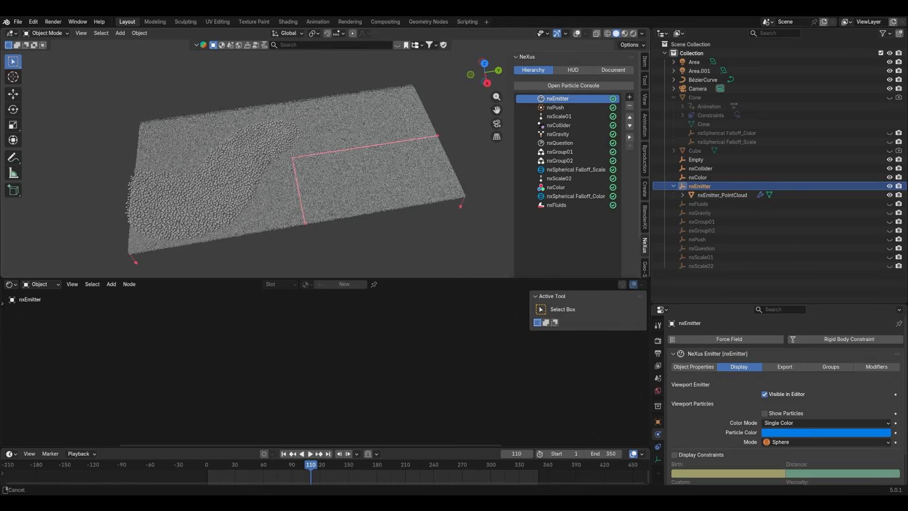
- View the prepared scene through its camera in rendered shading and select the particle point cloud
{"action": "middle_click_drag", "start_coordinate": [190, 146], "coordinate": [280, 121], "text": "shift"}
{"action": "scroll", "coordinate": [310, 136], "scroll_direction": "up", "scroll_amount": 1}
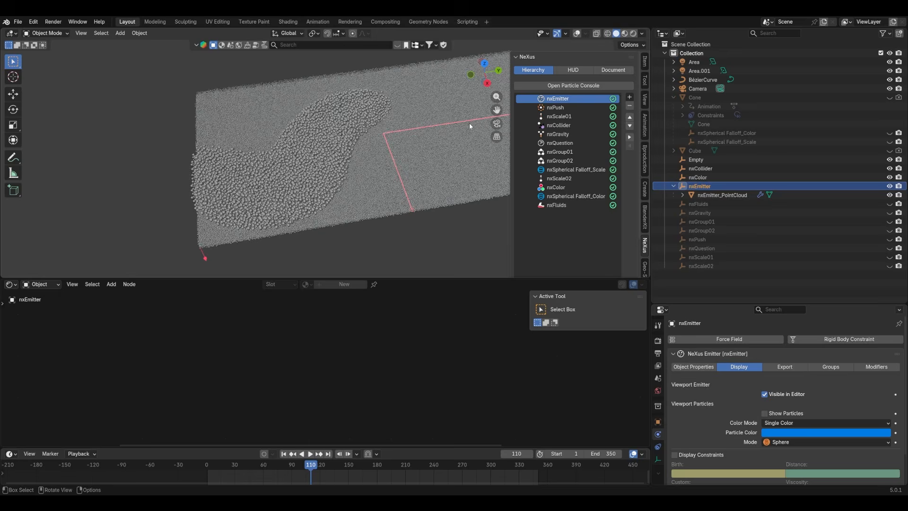
{"action": "left_click", "coordinate": [495, 125]}
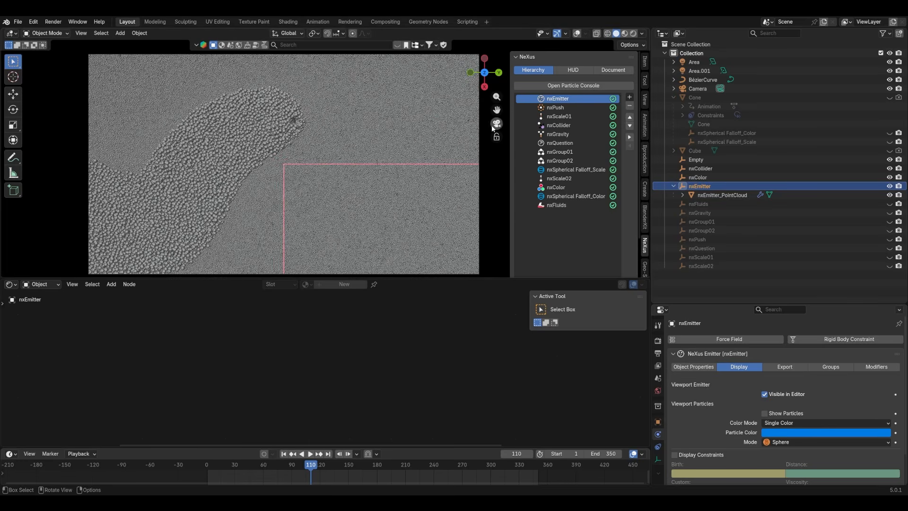
{"action": "left_click", "coordinate": [633, 33]}
{"action": "left_click", "coordinate": [309, 135]}
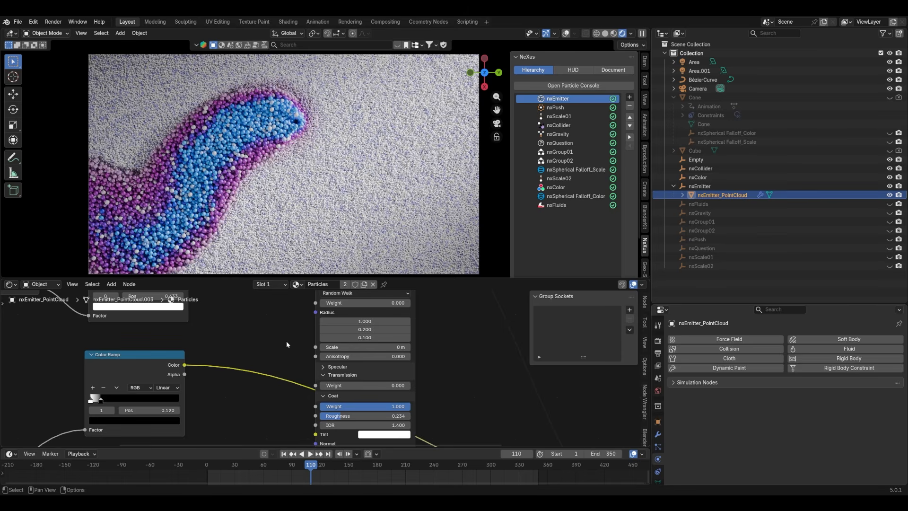
- Enlarge the shader editor and bring the Particles material's Attribute node and its connected Color Ramp into view
{"action": "key", "text": "Home"}
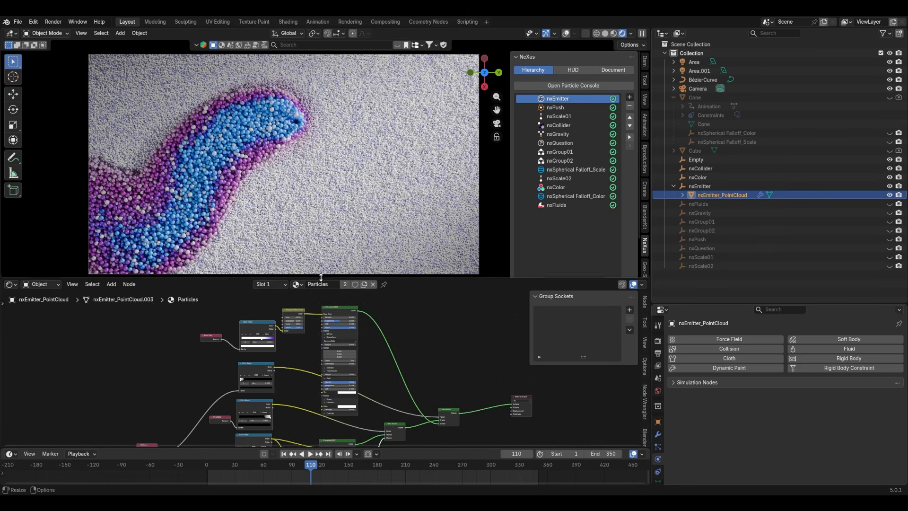
{"action": "left_click_drag", "start_coordinate": [320, 277], "coordinate": [321, 208]}
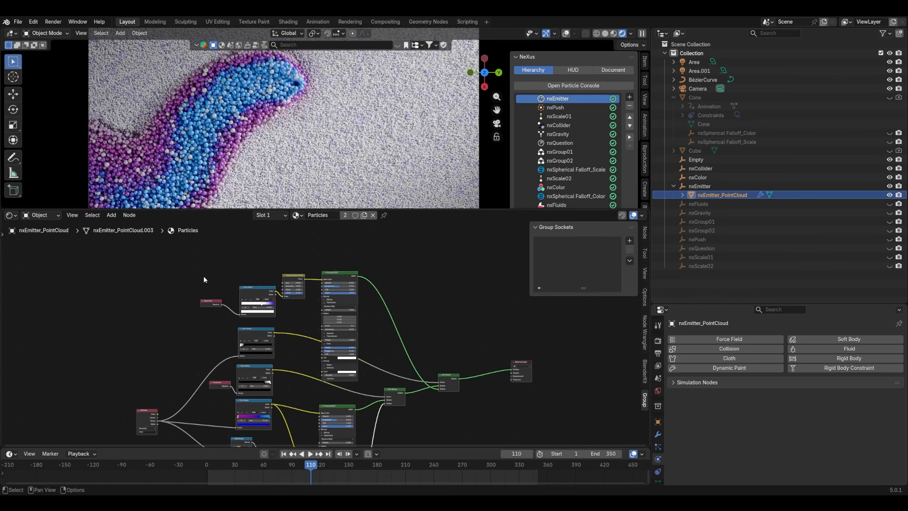
{"action": "scroll", "coordinate": [216, 333], "scroll_direction": "up", "scroll_amount": 3}
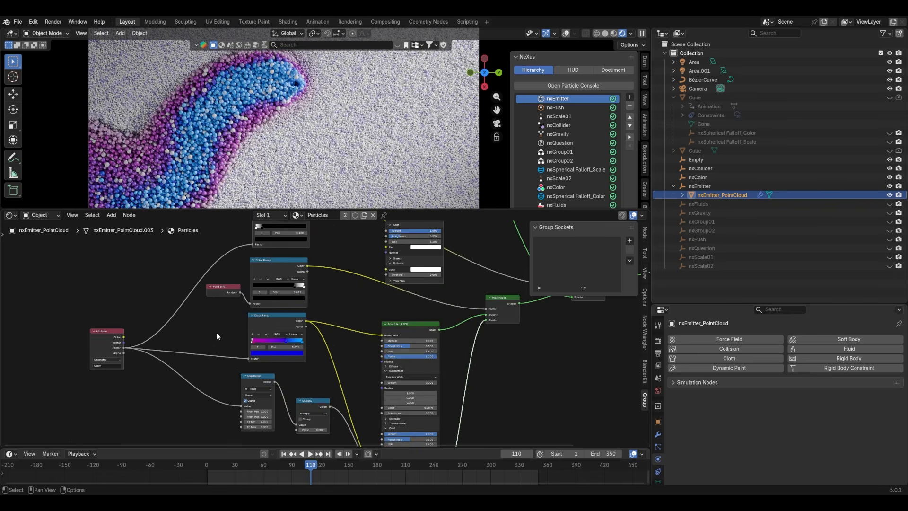
{"action": "scroll", "coordinate": [138, 376], "scroll_direction": "up", "scroll_amount": 3}
{"action": "middle_click_drag", "start_coordinate": [124, 379], "coordinate": [212, 345]}
{"action": "scroll", "coordinate": [158, 342], "scroll_direction": "up", "scroll_amount": 2}
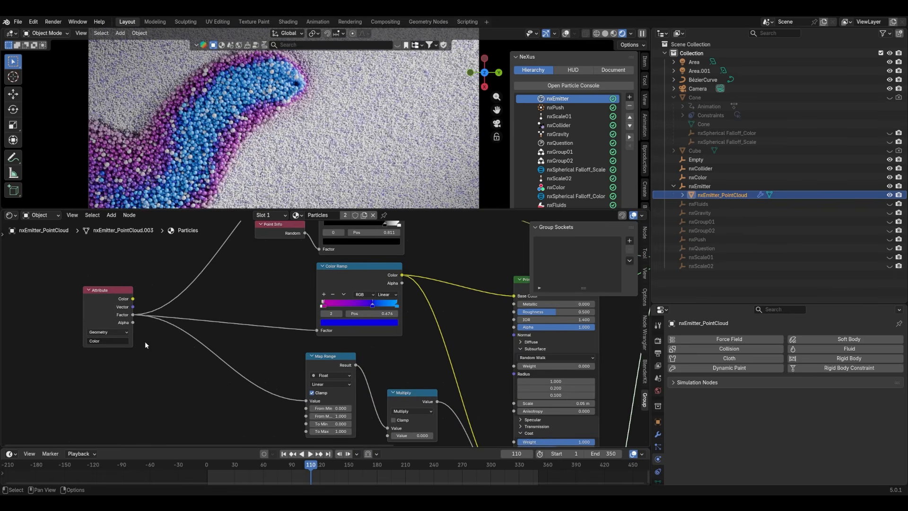
- Examine how the Attribute node feeds the Color Ramp, the Principled BSDF's base color, and the Map Range and Multiply emission chain
{"action": "left_click", "coordinate": [97, 296]}
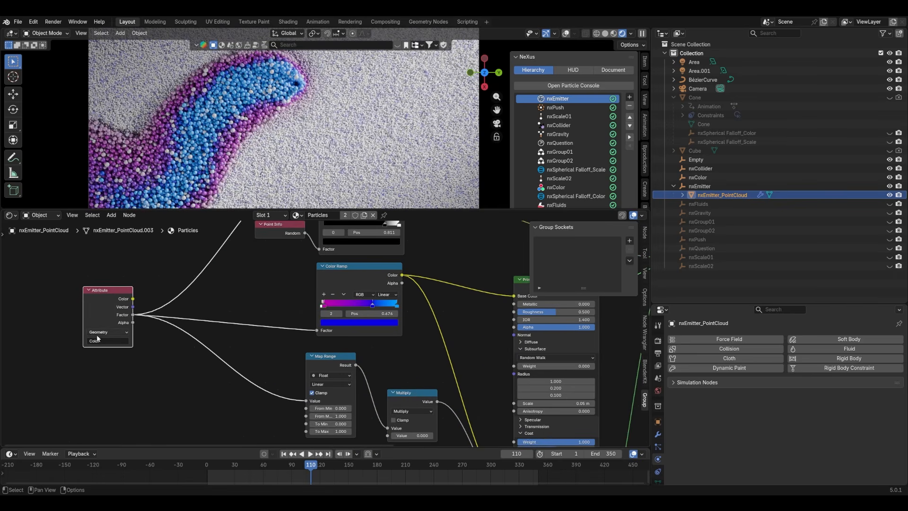
{"action": "scroll", "coordinate": [264, 320], "scroll_direction": "up", "scroll_amount": 1}
{"action": "middle_click_drag", "start_coordinate": [264, 320], "coordinate": [130, 309]}
{"action": "left_click", "coordinate": [212, 255]}
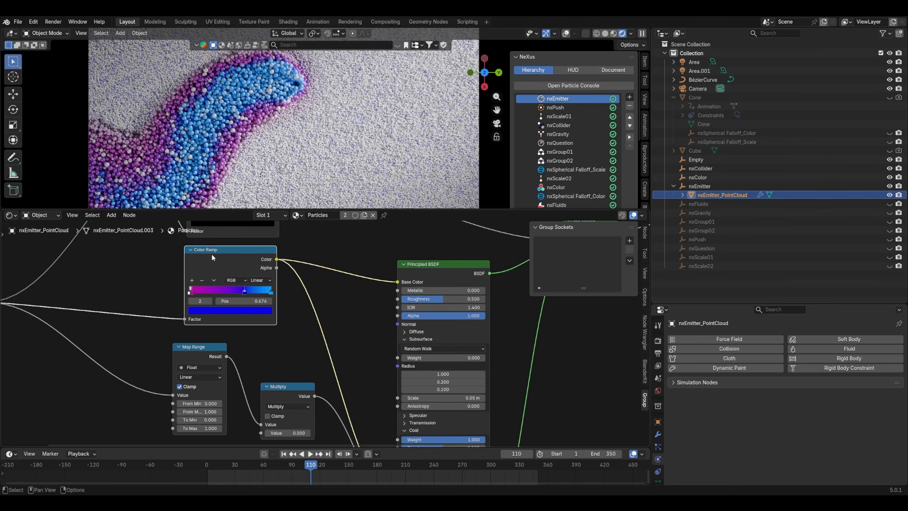
{"action": "left_click", "coordinate": [443, 263]}
{"action": "middle_click_drag", "start_coordinate": [443, 263], "coordinate": [339, 299]}
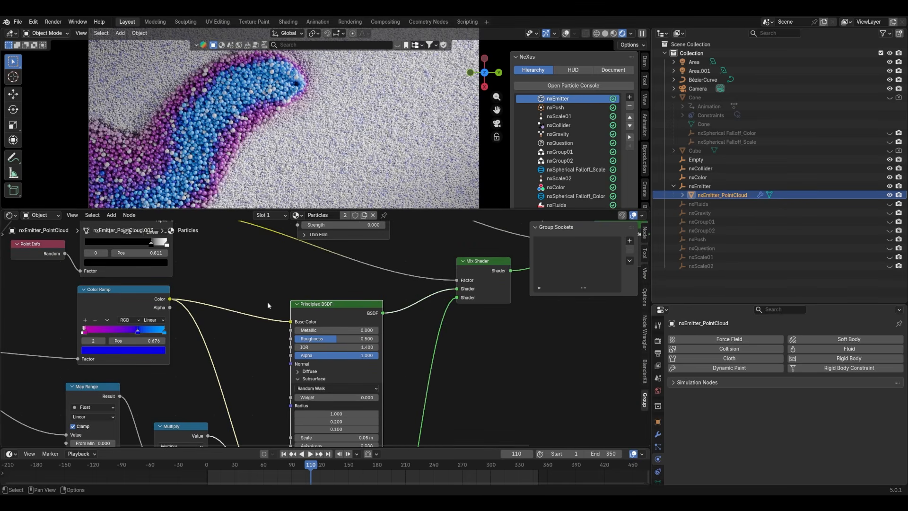
{"action": "middle_click_drag", "start_coordinate": [247, 378], "coordinate": [370, 287]}
{"action": "left_click_drag", "start_coordinate": [121, 297], "coordinate": [330, 397]}
{"action": "middle_click_drag", "start_coordinate": [365, 381], "coordinate": [355, 341]}
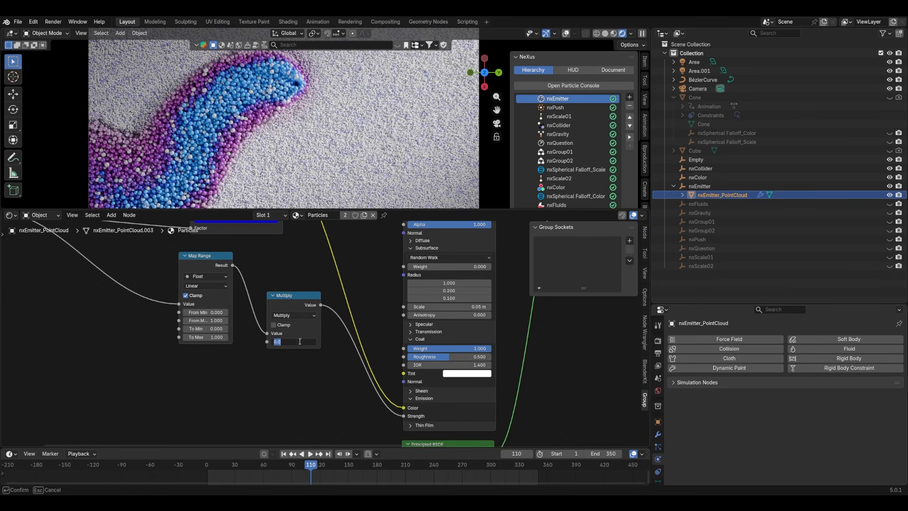
- Try a value of 0.400 on the Multiply node that drives the Principled BSDF's emission strength
{"action": "left_click", "coordinate": [315, 342]}
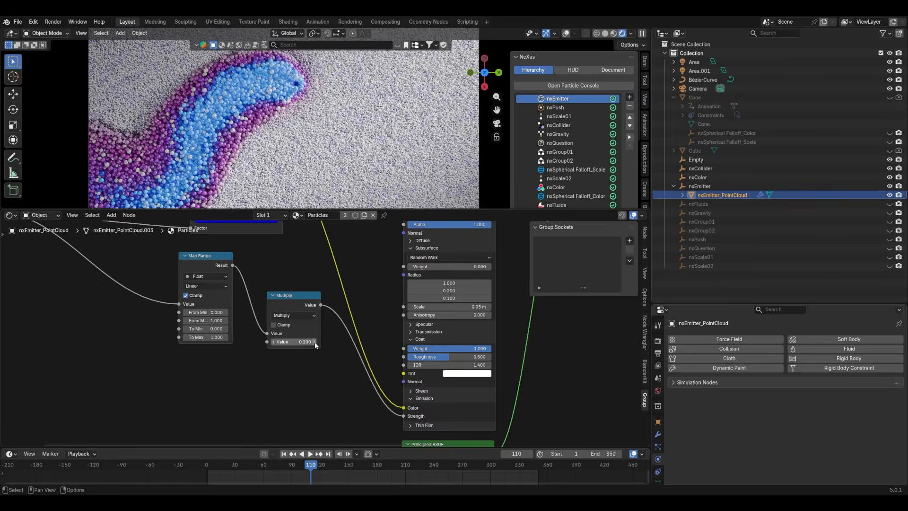
{"action": "left_click", "coordinate": [315, 342]}
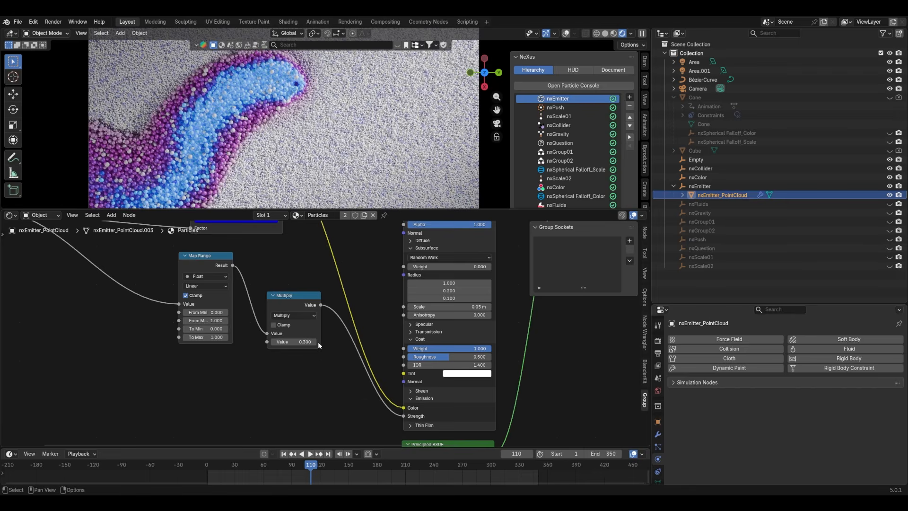
{"action": "left_click", "coordinate": [315, 341]}
{"action": "middle_click_drag", "start_coordinate": [208, 337], "coordinate": [239, 340]}
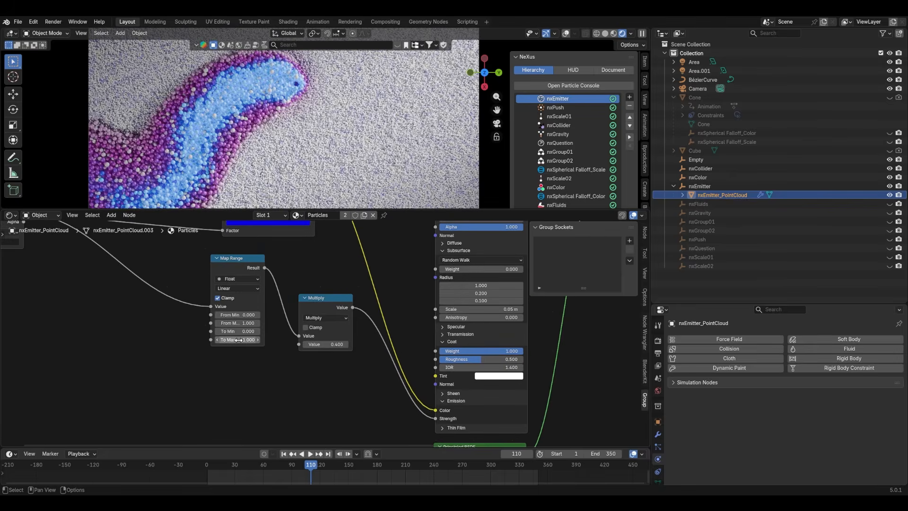
{"action": "mouse_move", "coordinate": [238, 340]}
{"action": "left_mouse_down"}
{"action": "mouse_move", "coordinate": [258, 339]}
{"action": "mouse_move", "coordinate": [224, 339]}
{"action": "mouse_move", "coordinate": [239, 339]}
{"action": "left_mouse_up"}
- Set the Multiply node's value to 0
{"action": "left_click", "coordinate": [334, 343]}
{"action": "type", "text": "0"}
{"action": "key", "text": "Return"}
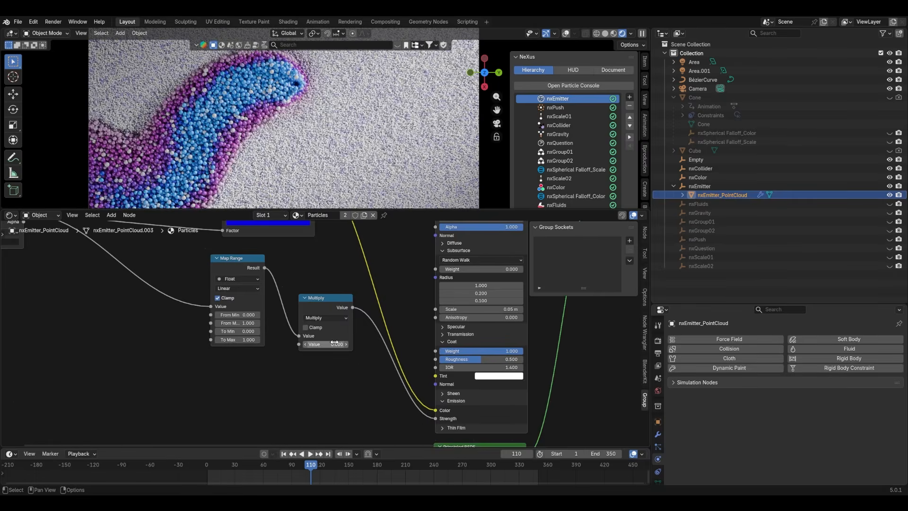
- Examine the Particles material's Point Info nodes and Color Ramps feeding the upper Principled BSDF and the Mix Shaders
{"action": "middle_click_drag", "start_coordinate": [322, 287], "coordinate": [322, 348]}
{"action": "scroll", "coordinate": [324, 300], "scroll_direction": "down", "scroll_amount": 5}
{"action": "middle_click_drag", "start_coordinate": [235, 270], "coordinate": [205, 374]}
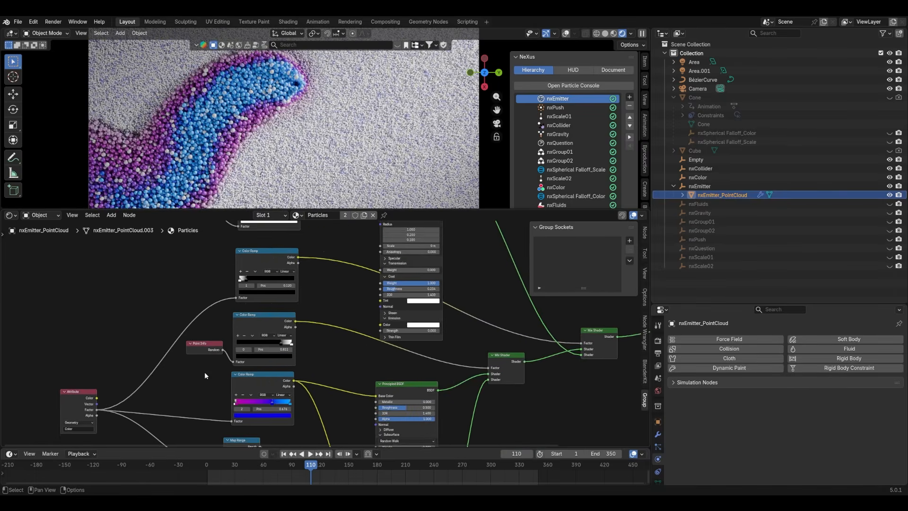
{"action": "scroll", "coordinate": [205, 376], "scroll_direction": "up", "scroll_amount": 2}
{"action": "middle_click_drag", "start_coordinate": [178, 298], "coordinate": [119, 327]}
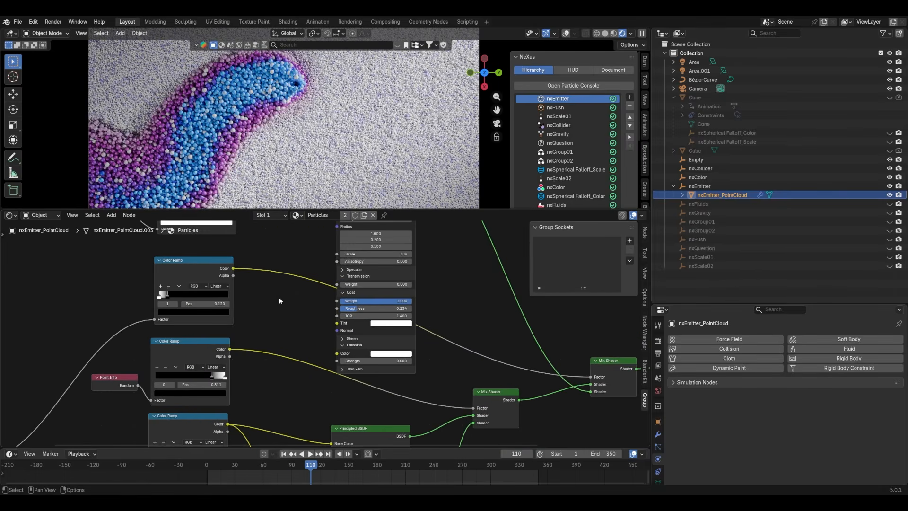
{"action": "scroll", "coordinate": [285, 251], "scroll_direction": "down", "scroll_amount": 1}
{"action": "middle_click_drag", "start_coordinate": [285, 251], "coordinate": [266, 277]}
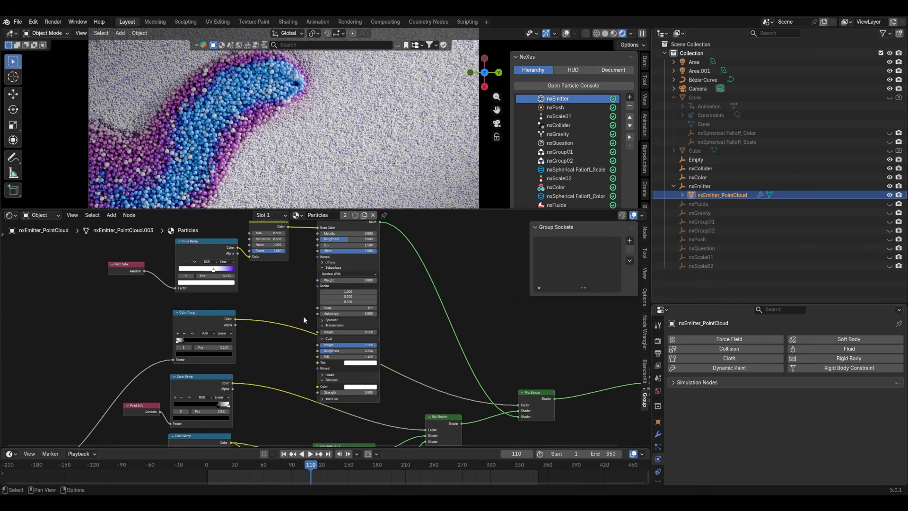
- Inspect the white and bluish background particles up close in an enlarged rendered viewport, then restore the overall view and the shader editor's space
{"action": "scroll", "coordinate": [367, 148], "scroll_direction": "up", "scroll_amount": 5}
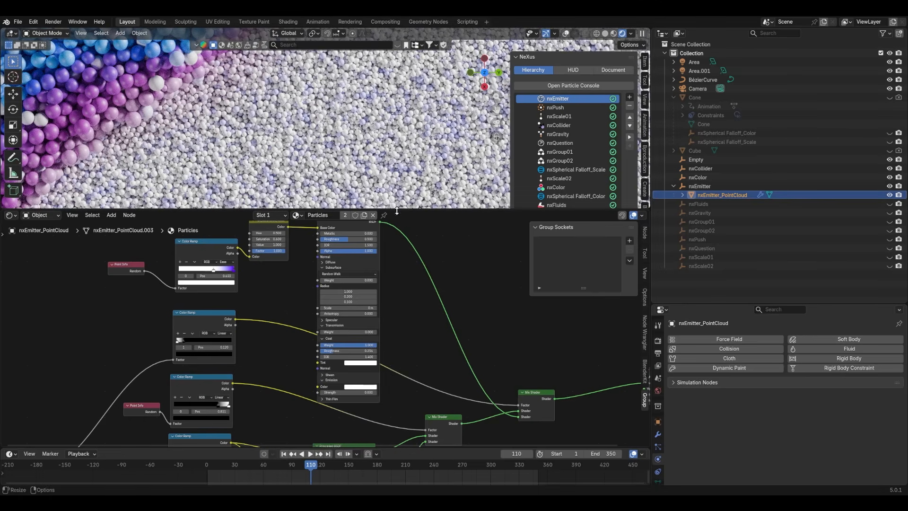
{"action": "left_click_drag", "start_coordinate": [411, 209], "coordinate": [412, 358]}
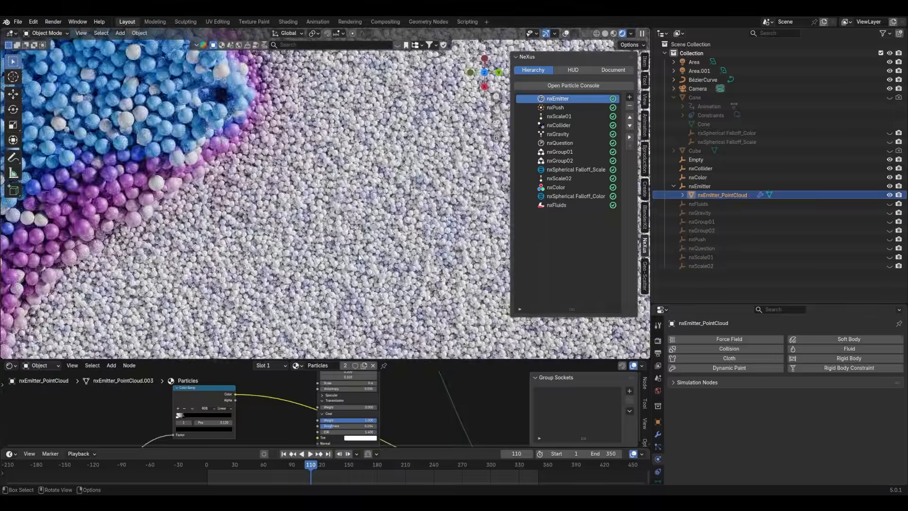
{"action": "scroll", "coordinate": [354, 256], "scroll_direction": "down", "scroll_amount": 1}
{"action": "middle_click_drag", "start_coordinate": [354, 256], "coordinate": [252, 200], "text": "shift"}
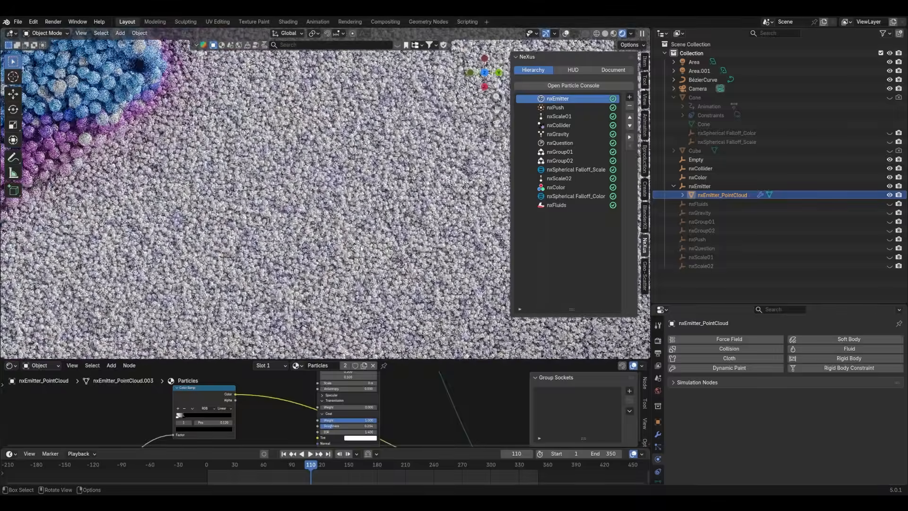
{"action": "scroll", "coordinate": [318, 244], "scroll_direction": "up", "scroll_amount": 2}
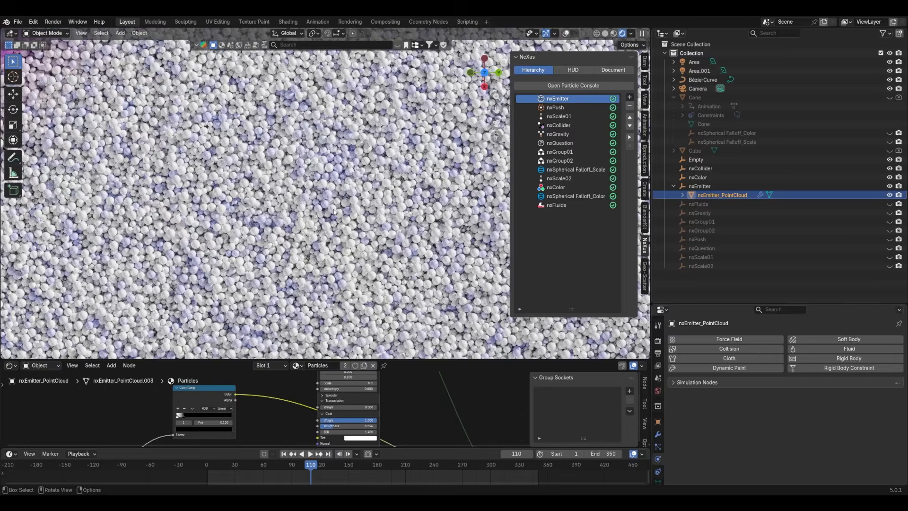
{"action": "scroll", "coordinate": [333, 212], "scroll_direction": "down", "scroll_amount": 5}
{"action": "middle_click_drag", "start_coordinate": [333, 211], "coordinate": [463, 234], "text": "shift"}
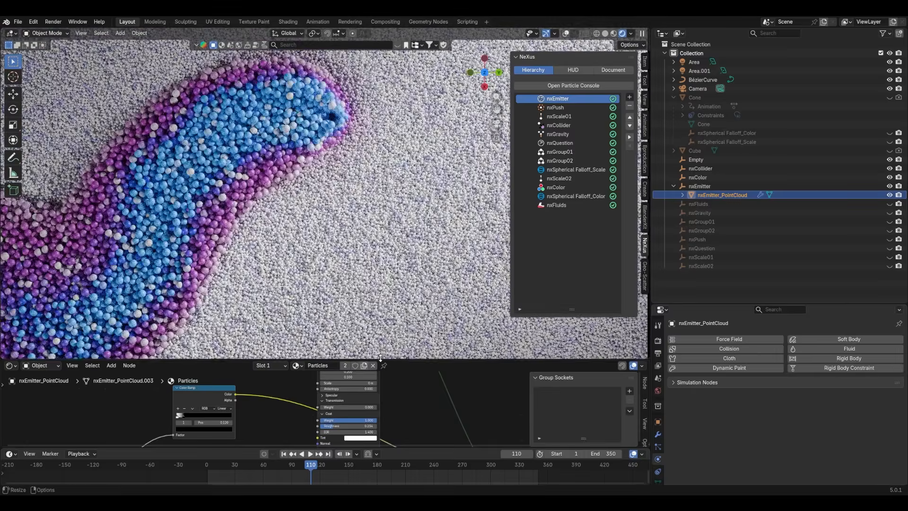
{"action": "left_click_drag", "start_coordinate": [381, 358], "coordinate": [381, 279]}
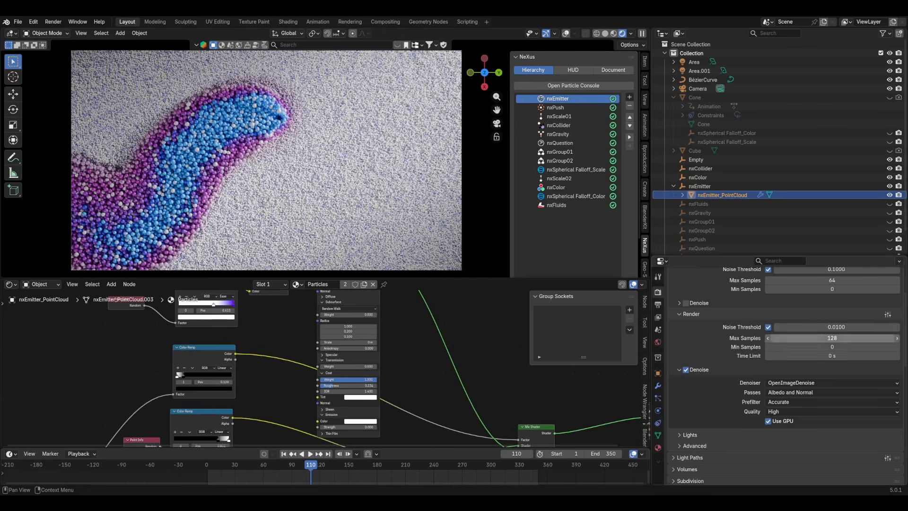